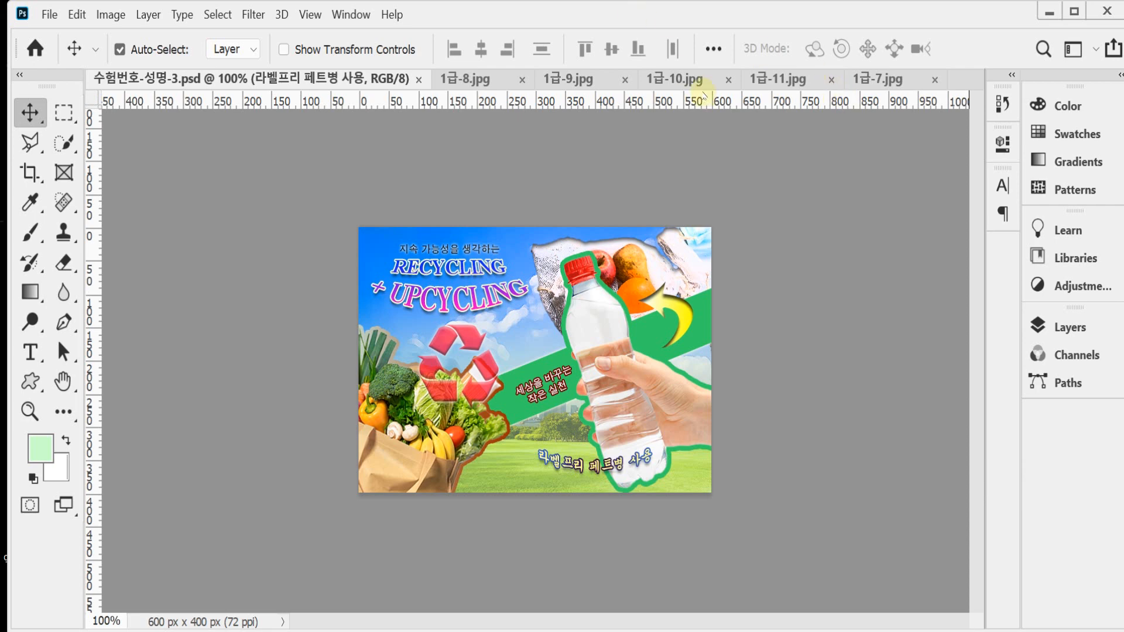
Create a 600 x 400 pixel RGB document at 72 pixels/inch with a white background and show its grid
click(49, 14)
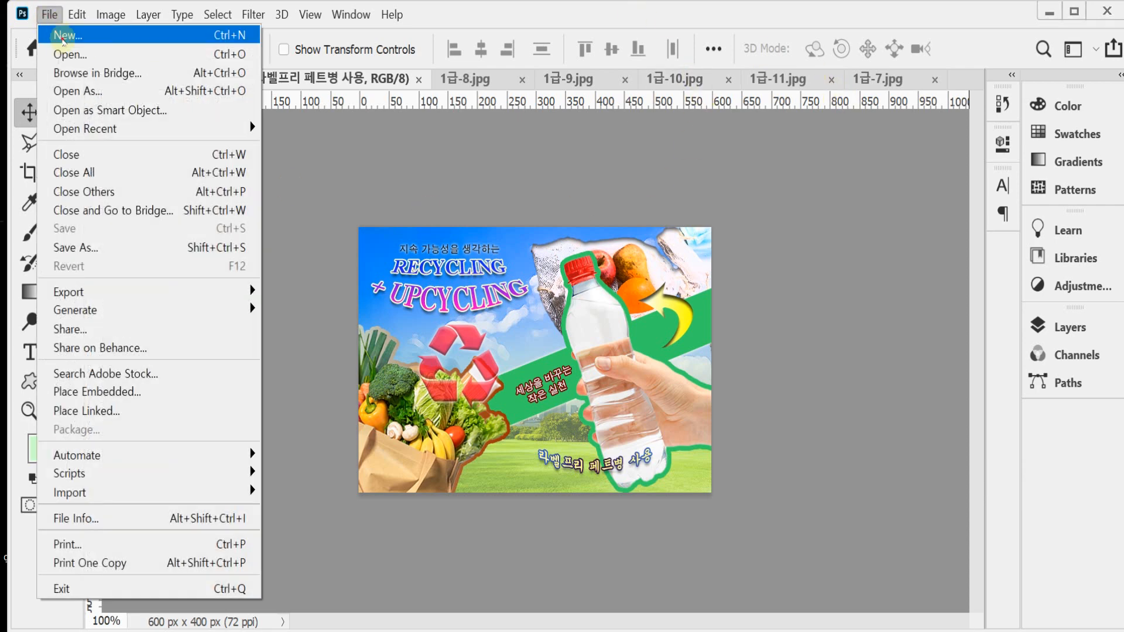
click(56, 32)
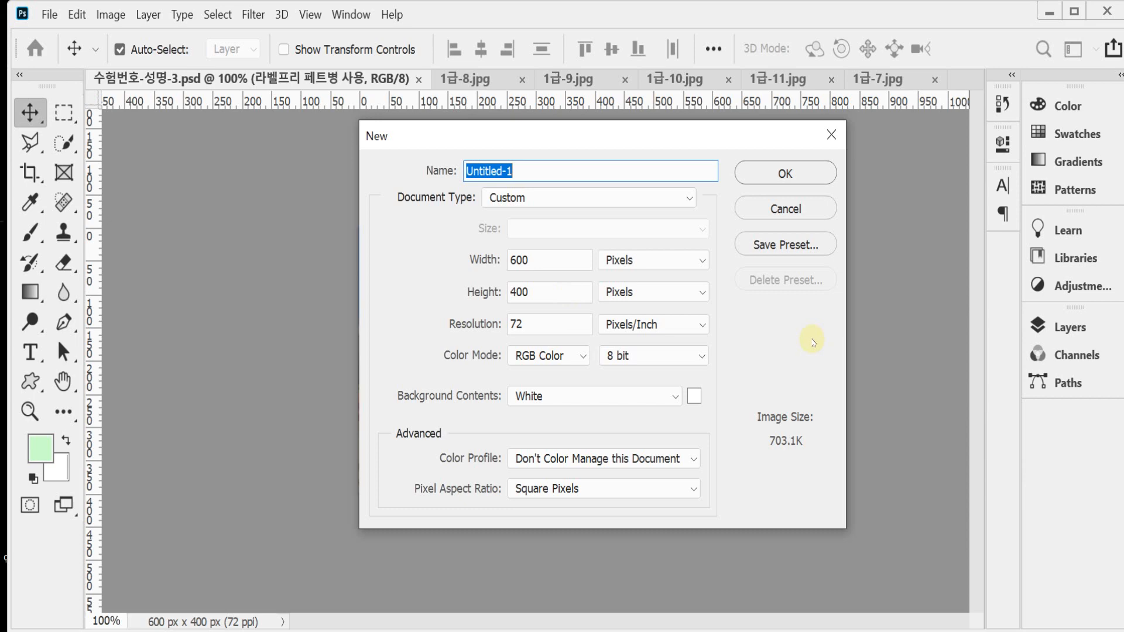
key(Return)
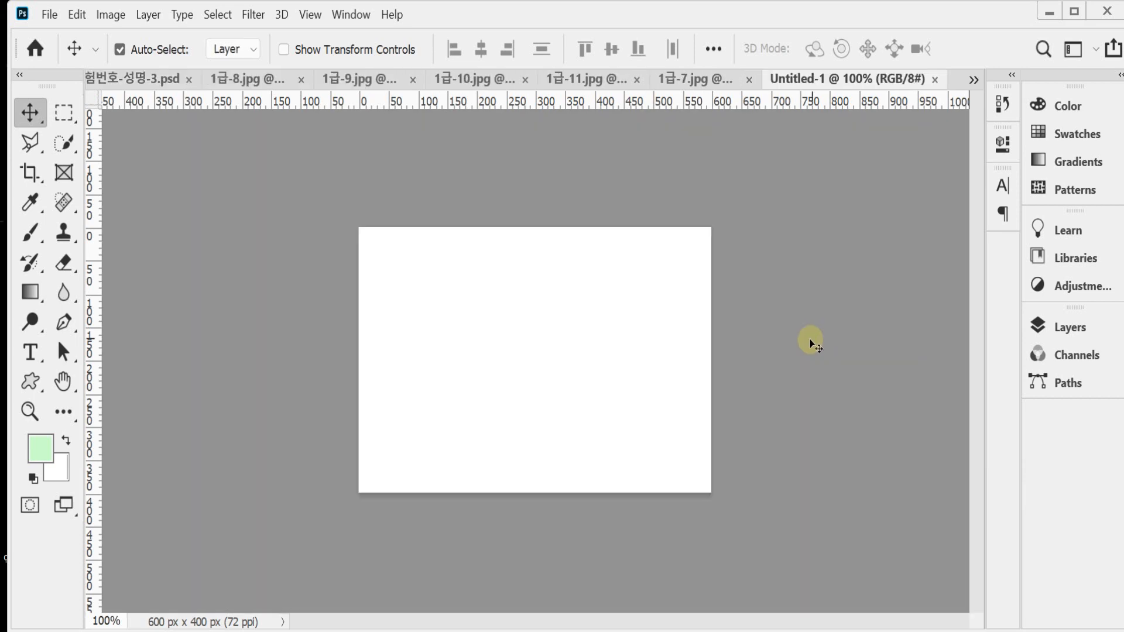
key(ctrl+apostrophe)
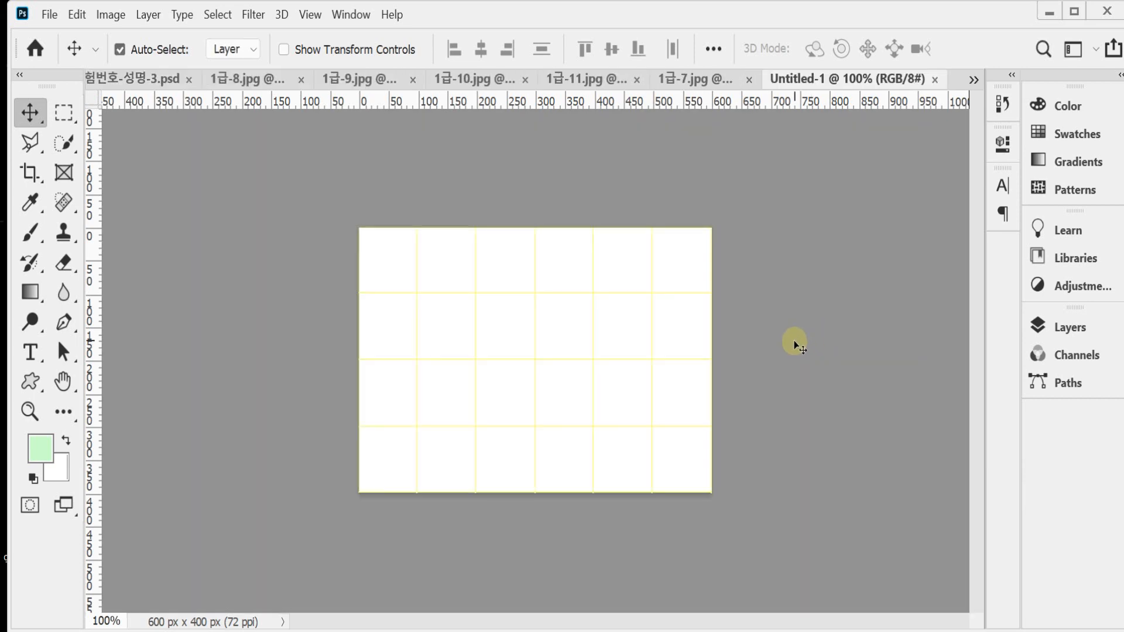
Float the blank document and the finished 수험번호-성명-3.psd side by side in enlarged windows, showing the grid on the finished design
drag(779, 79, 614, 230)
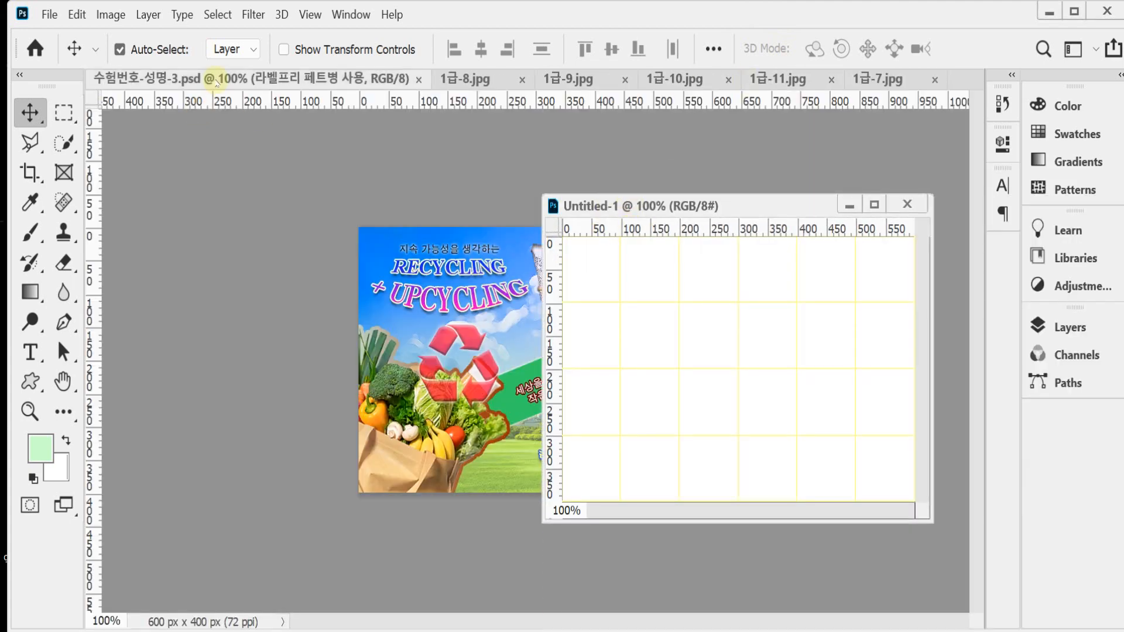
drag(211, 79, 250, 182)
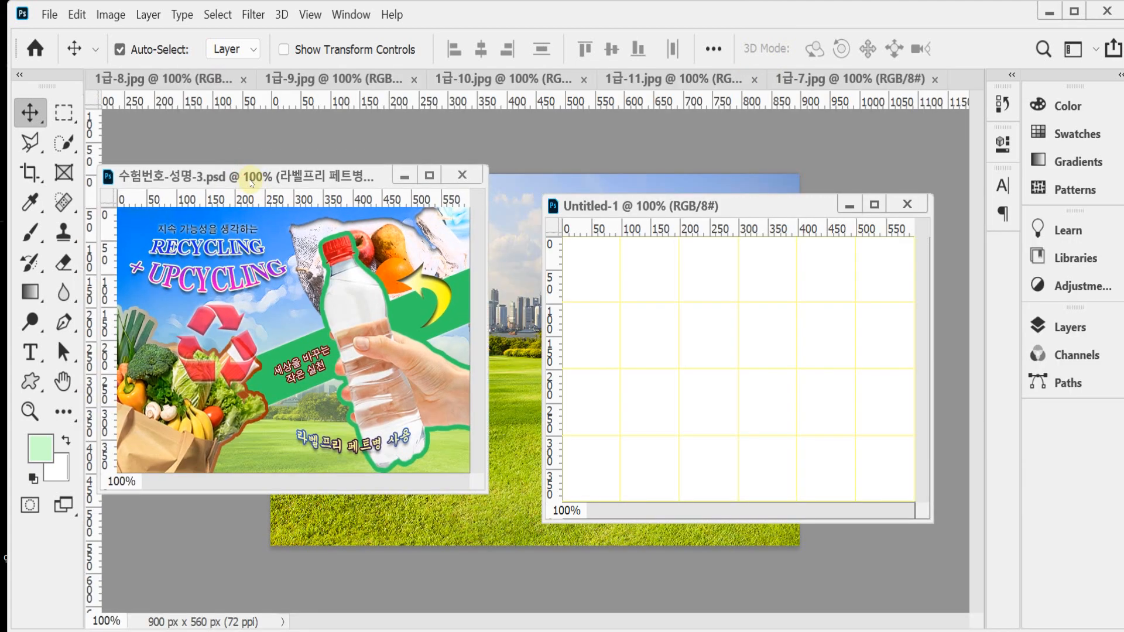
key(ctrl)
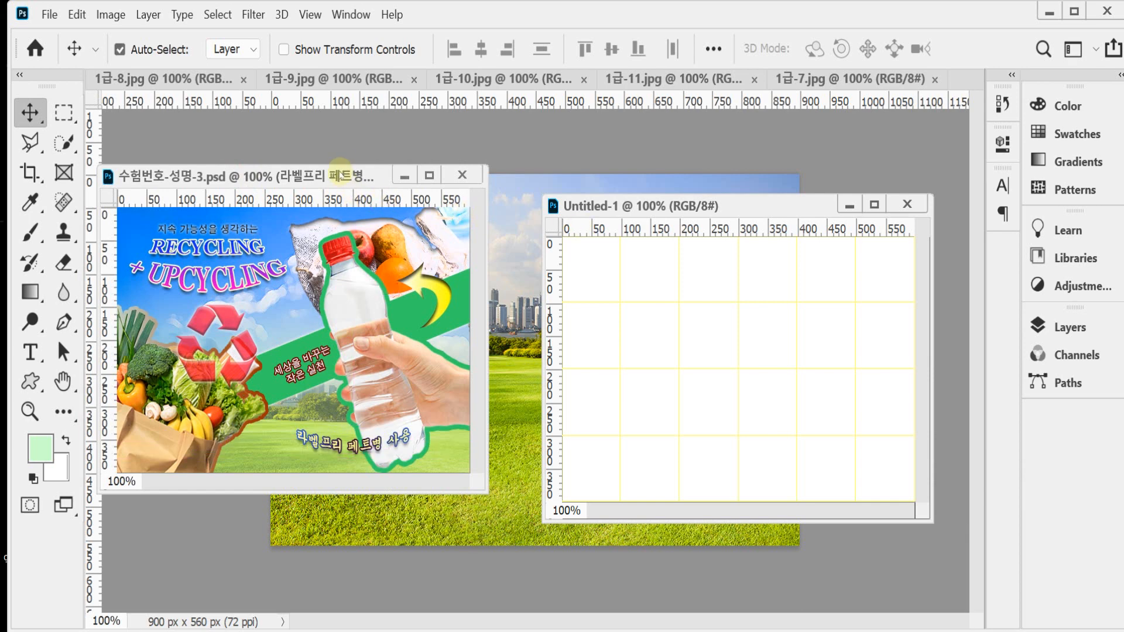
key(ctrl+apostrophe)
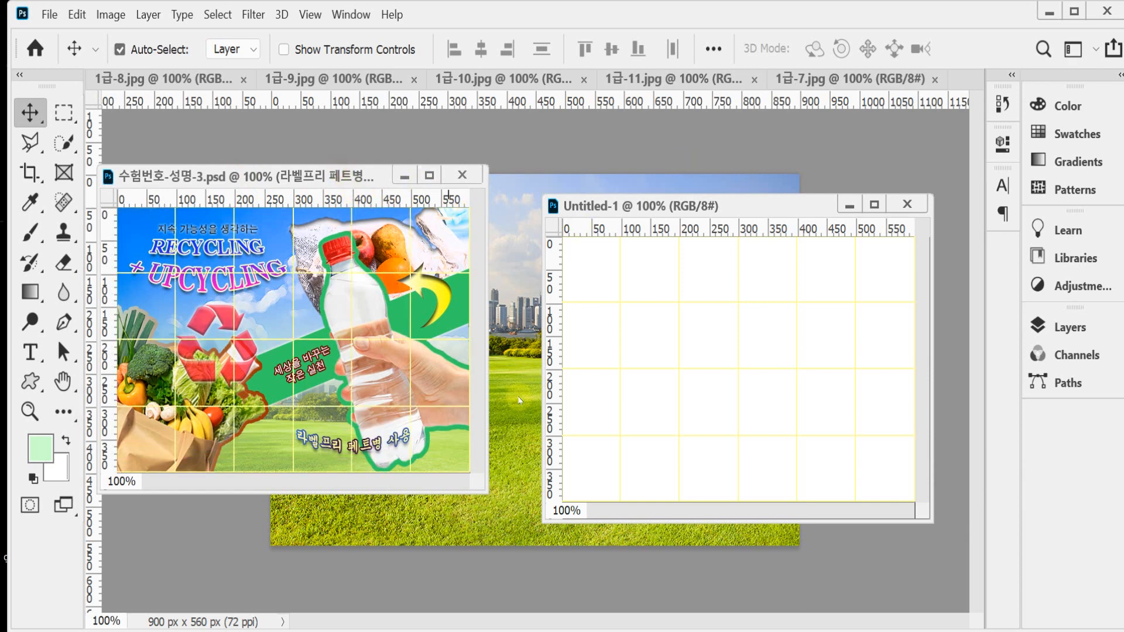
drag(487, 493, 525, 534)
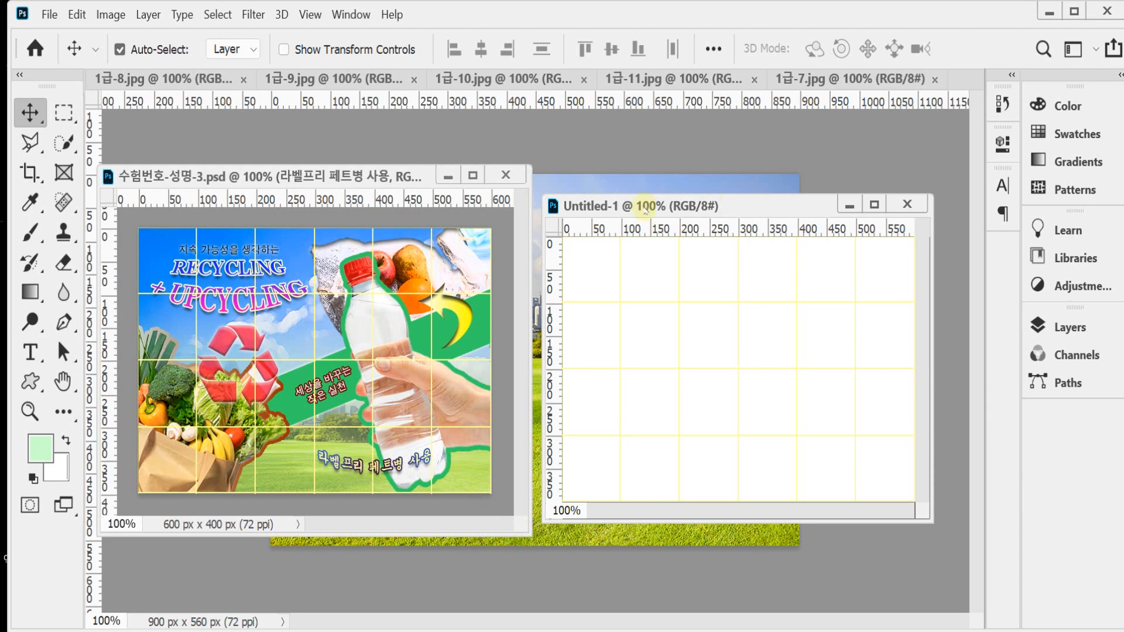
drag(643, 209, 641, 183)
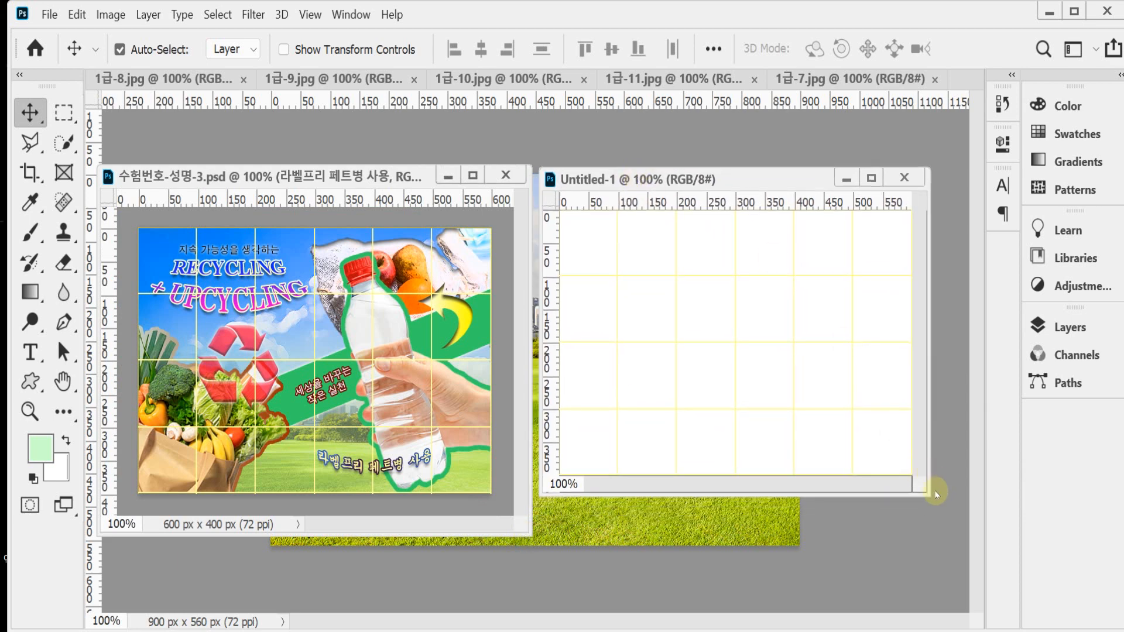
drag(929, 496, 963, 538)
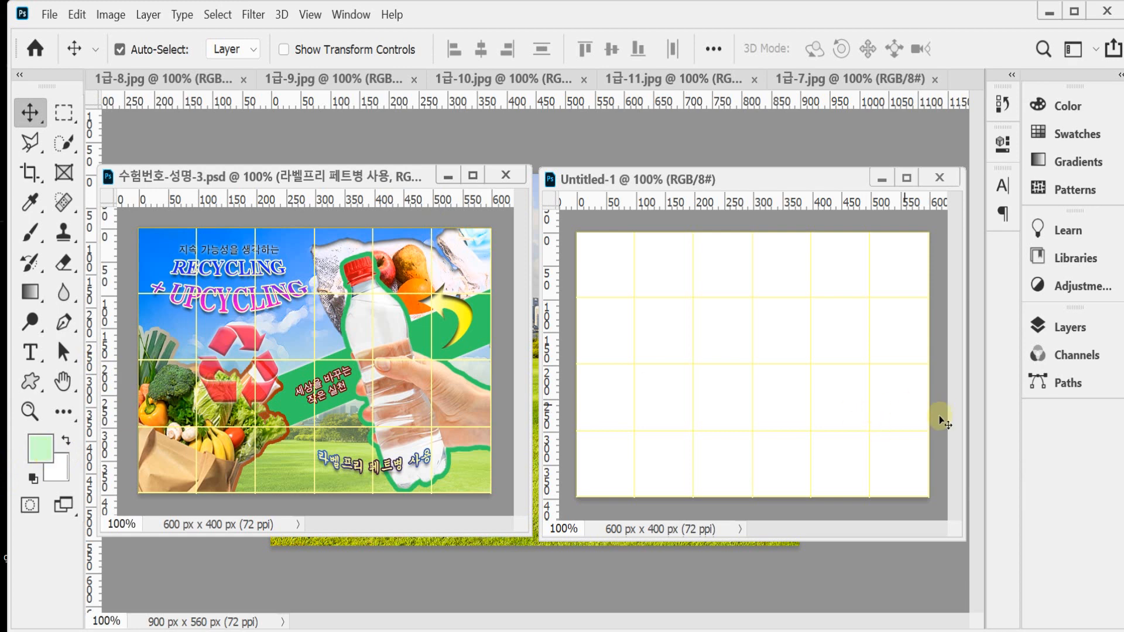
Fill the blank document's background with the foreground color #ccffcc
click(45, 450)
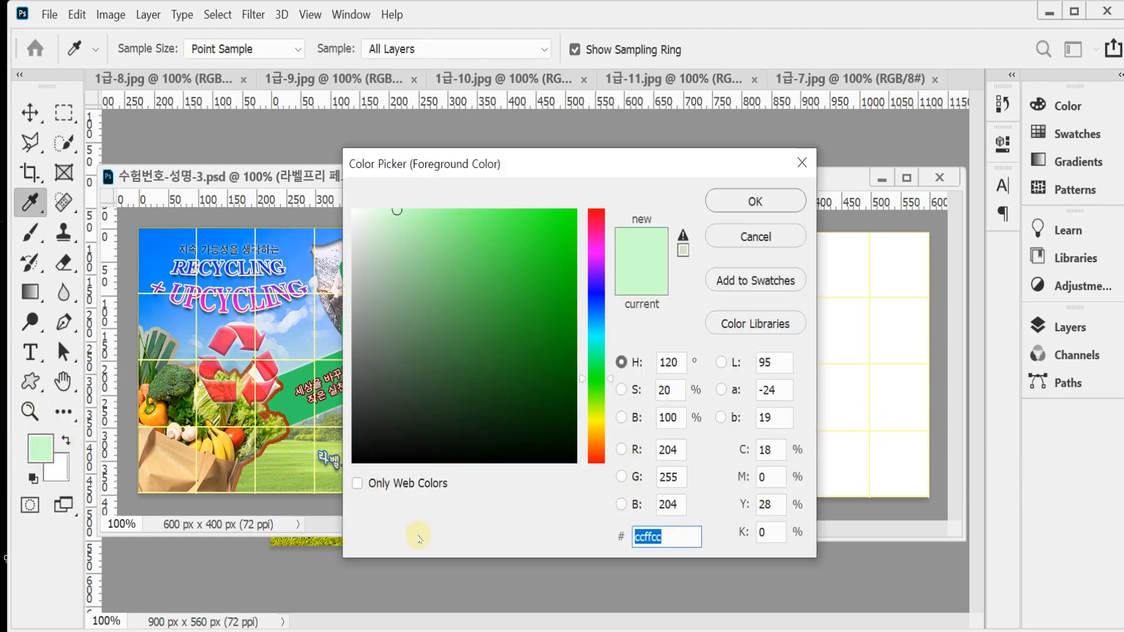
click(685, 536)
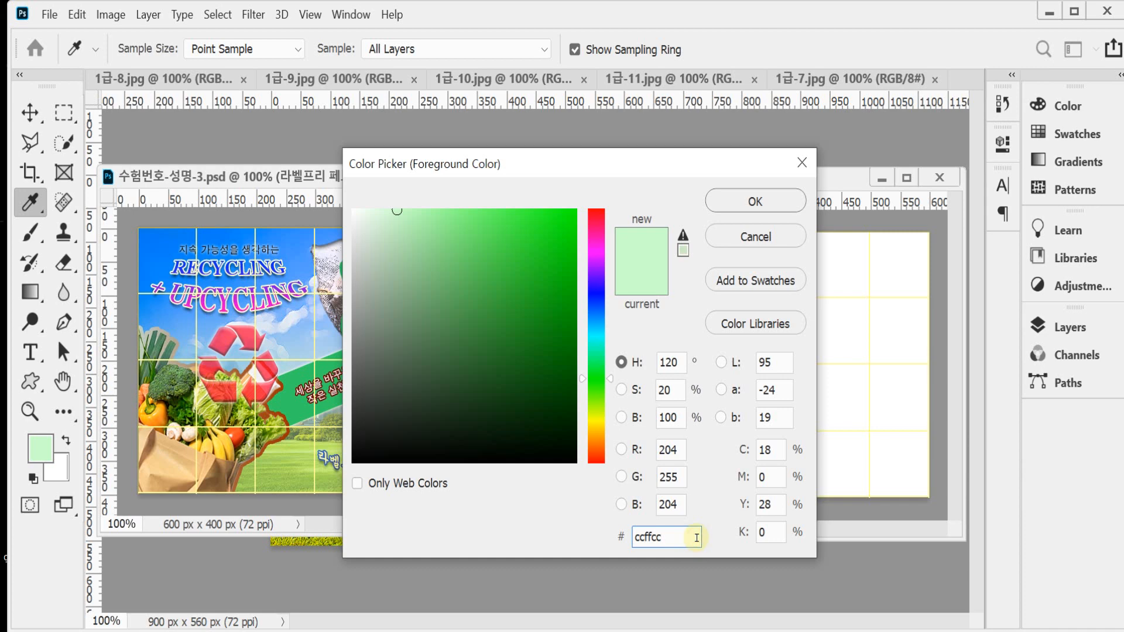
key(Return)
key(v)
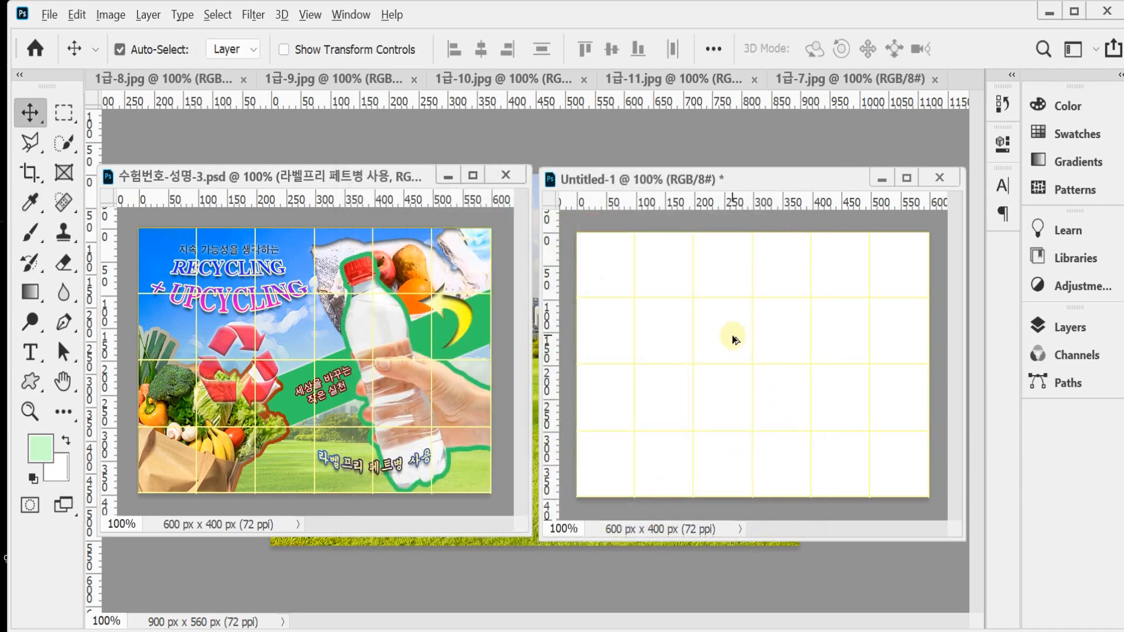
key(alt+Delete)
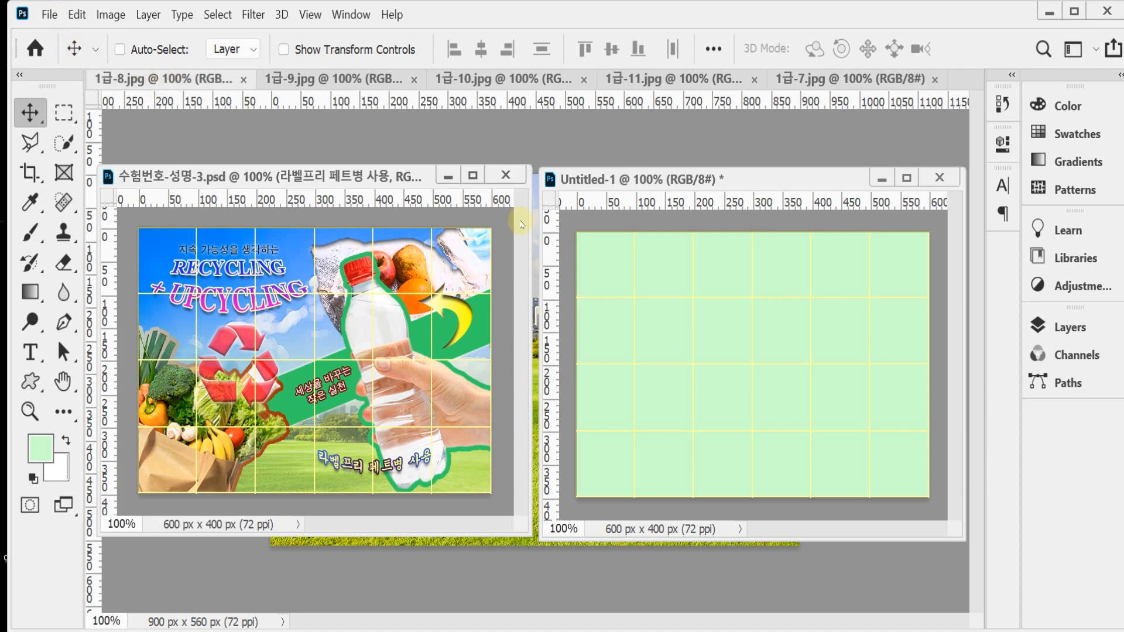
Save the green document as 수험번호-성명-3.psd in the 임시 folder on the desktop
key(ctrl+s)
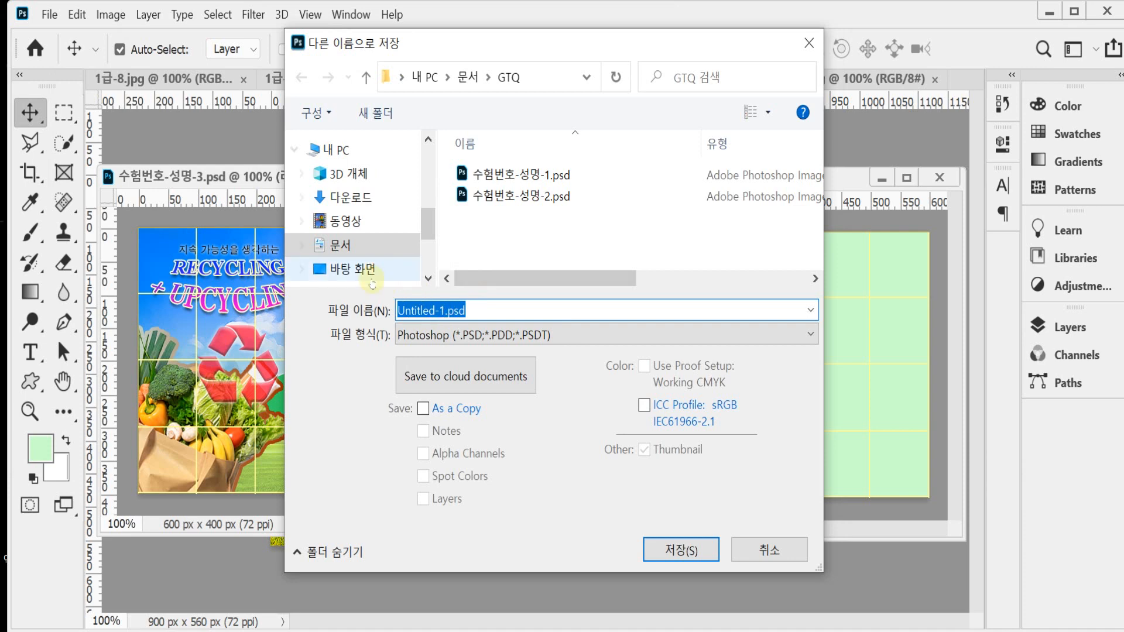
click(372, 275)
double_click(495, 194)
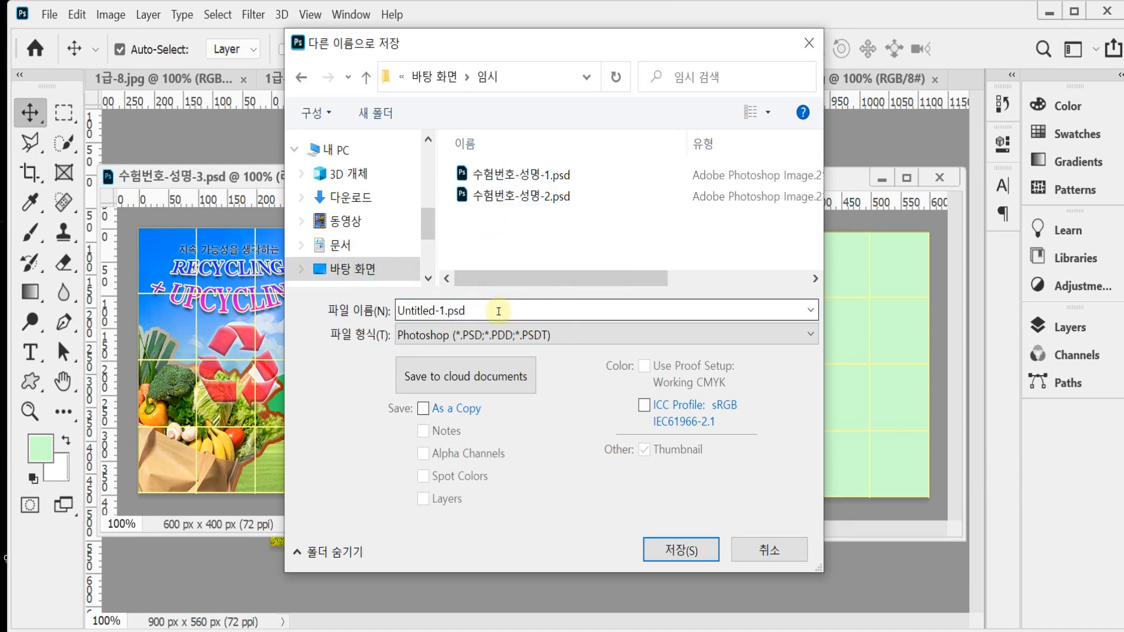
click(492, 195)
double_click(468, 310)
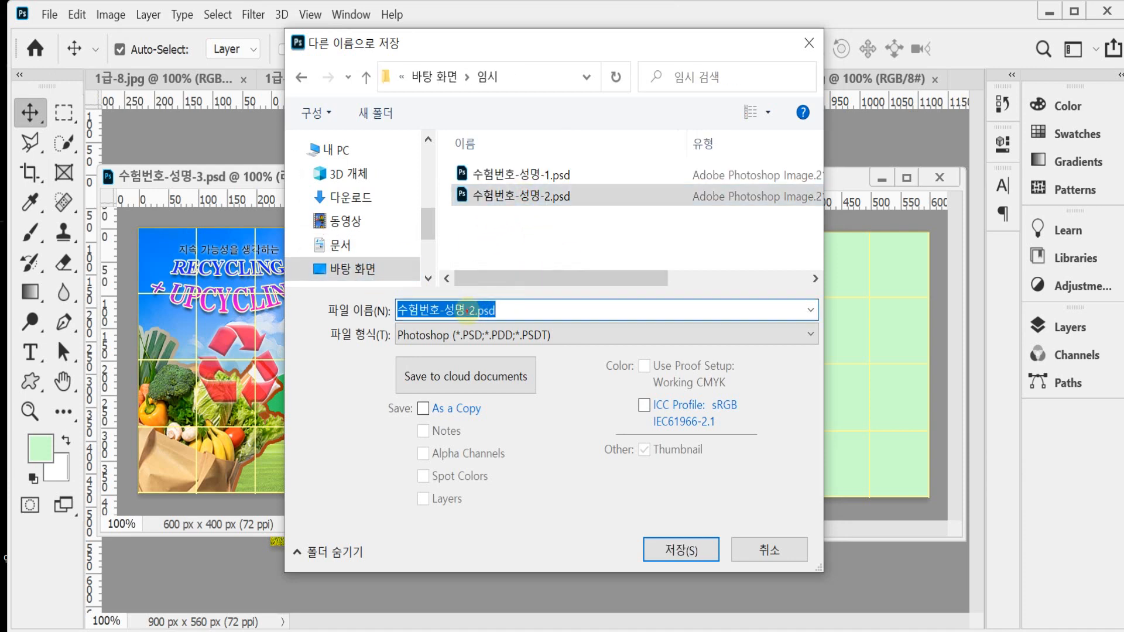
drag(466, 311, 545, 314)
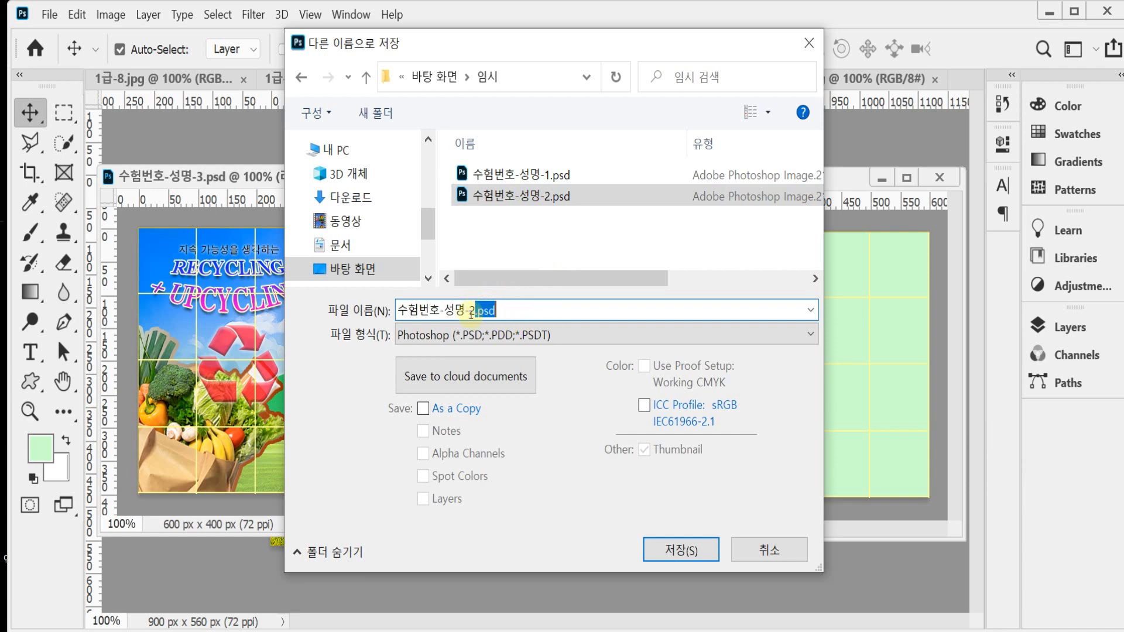
drag(471, 314, 530, 320)
text(3)
key(Return)
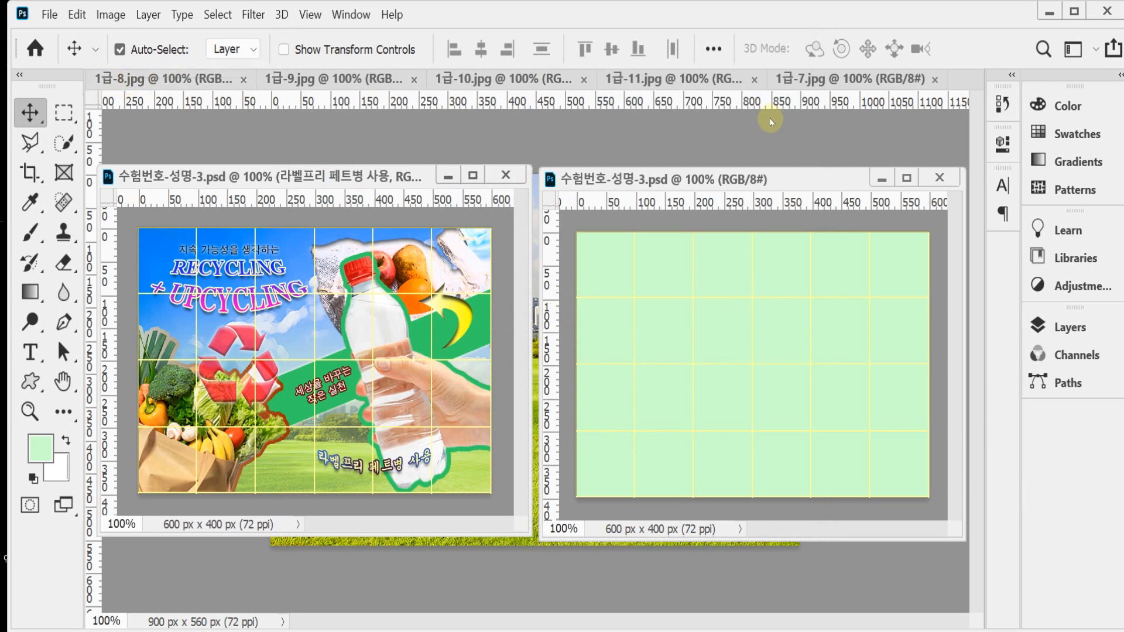
Copy the entire 1급-7.jpg park photo into the green document as a new layer, closing the source file
drag(795, 82, 330, 189)
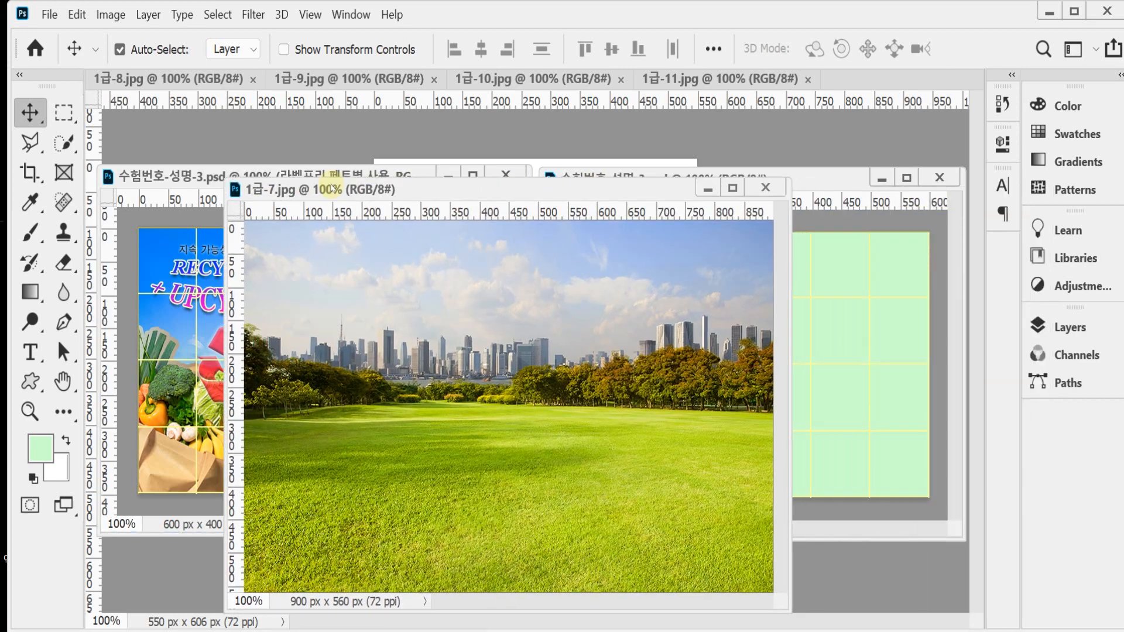
key(ctrl+a)
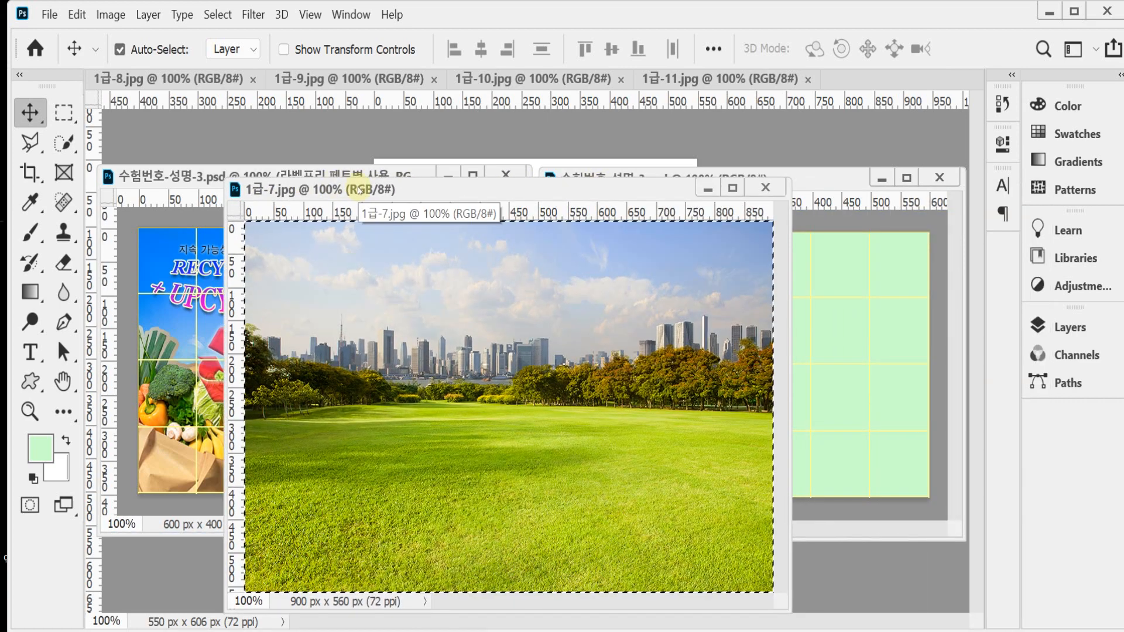
click(765, 188)
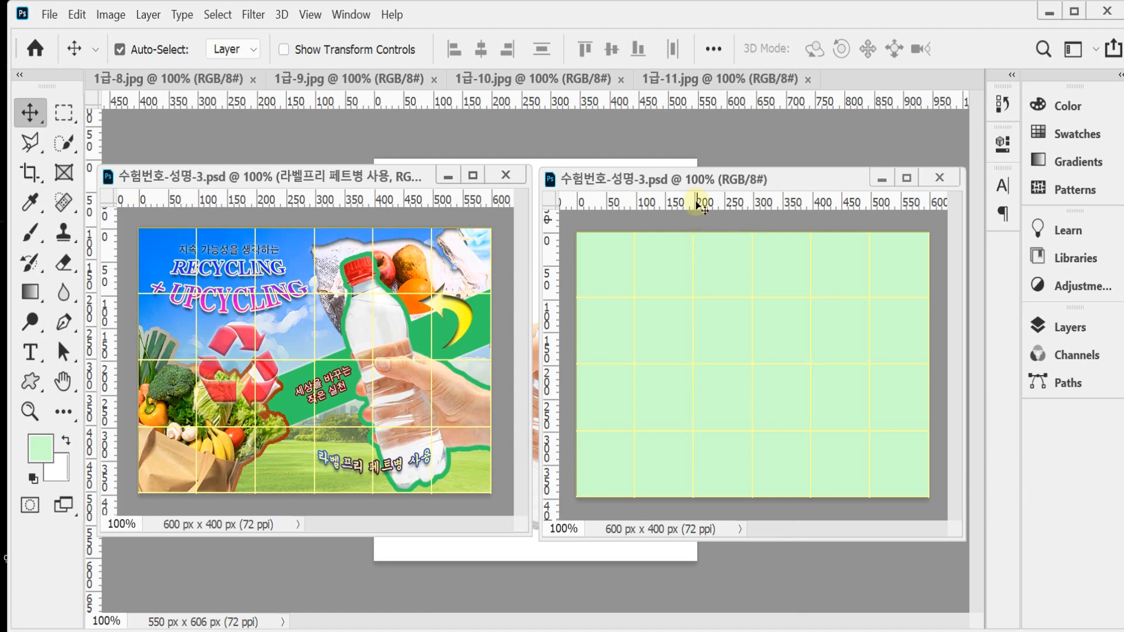
double_click(693, 178)
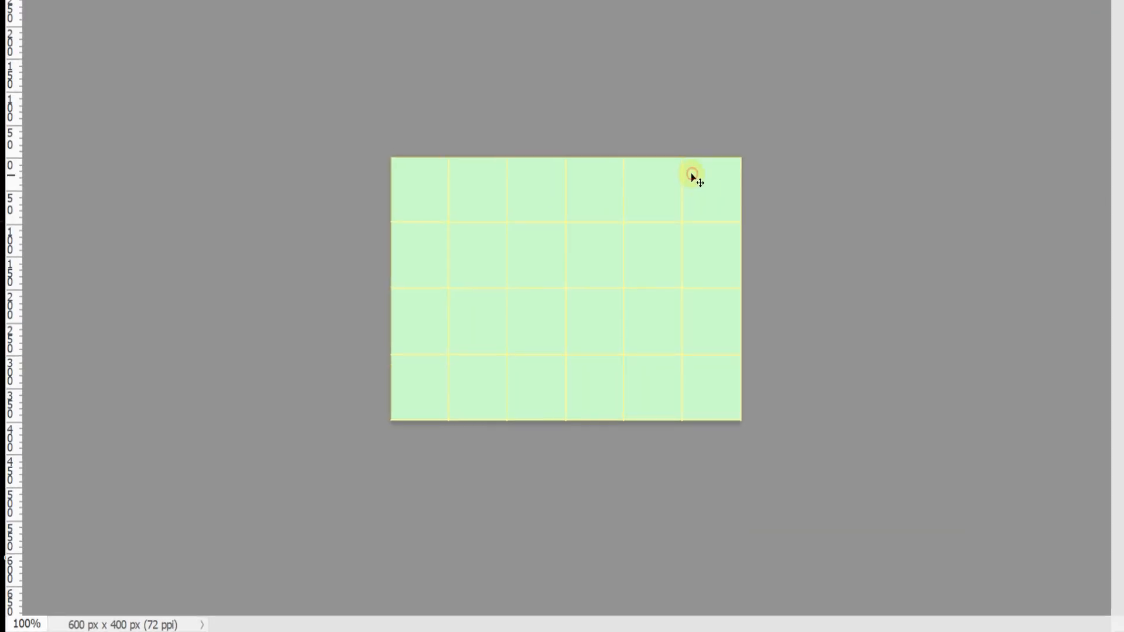
double_click(656, 2)
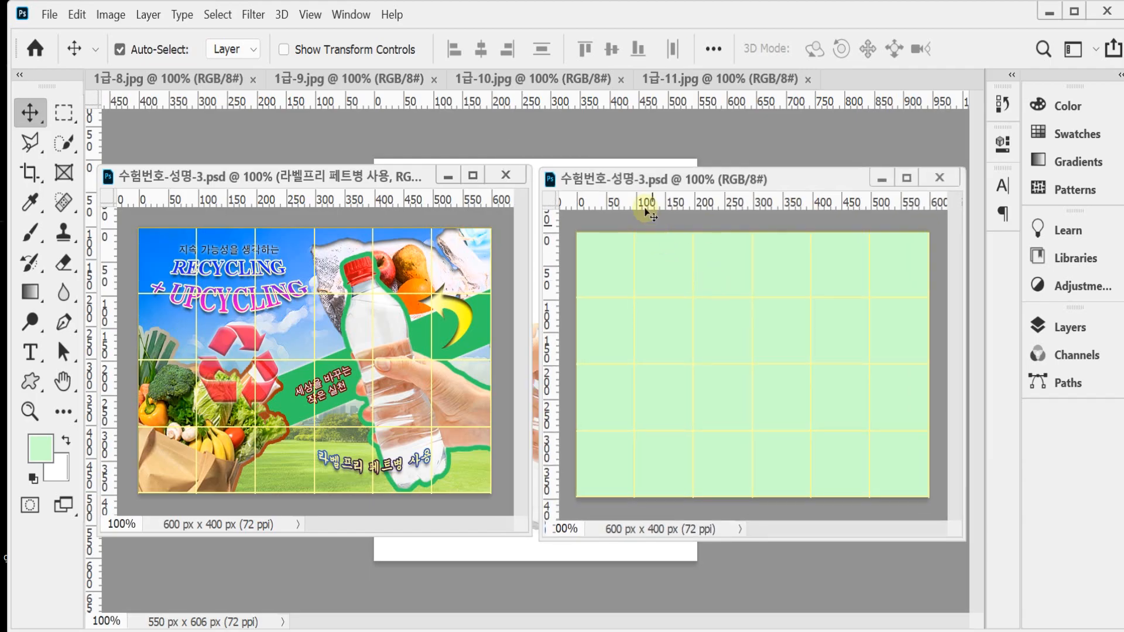
drag(644, 181, 634, 183)
key(ctrl+v)
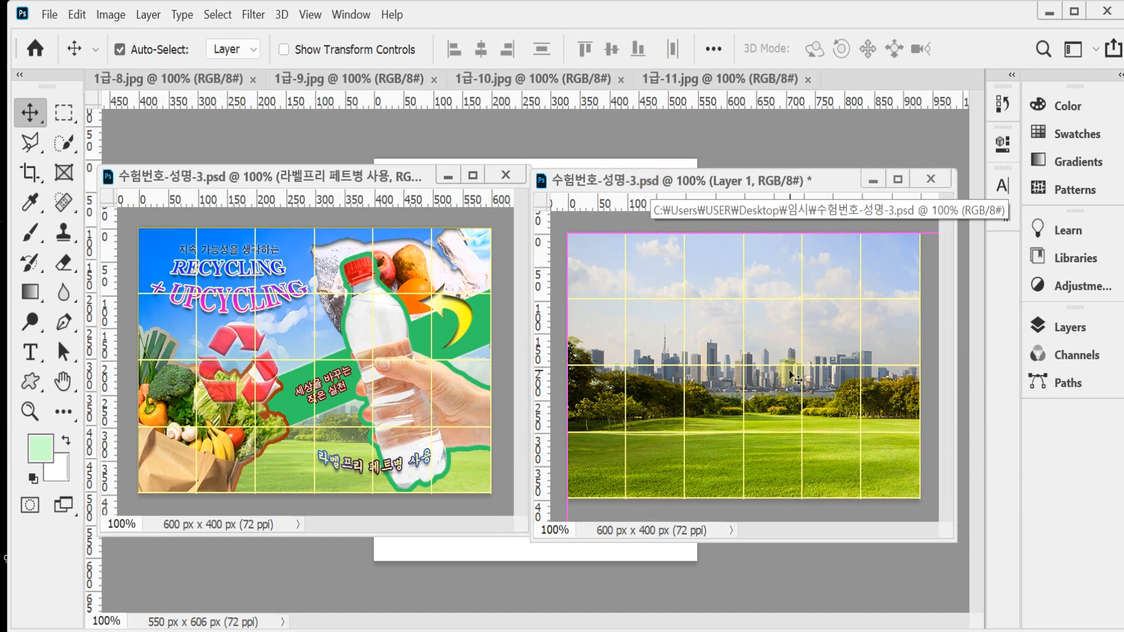
Scale the pasted park photo proportionally to 72% with Free Transform
key(ctrl+t)
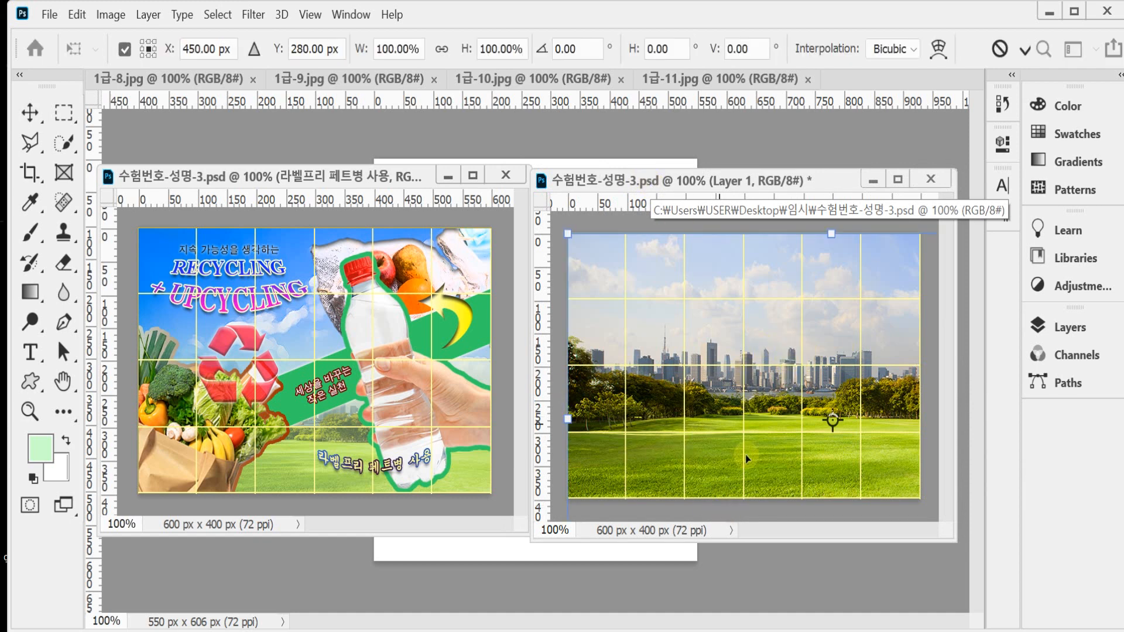
drag(736, 462, 730, 416)
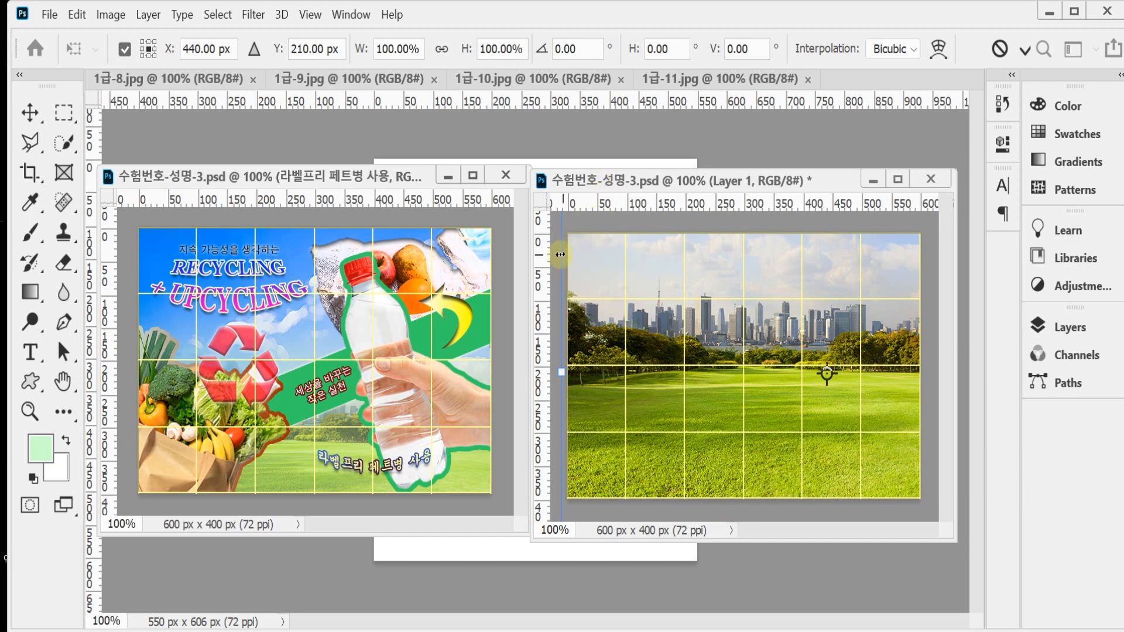
click(441, 51)
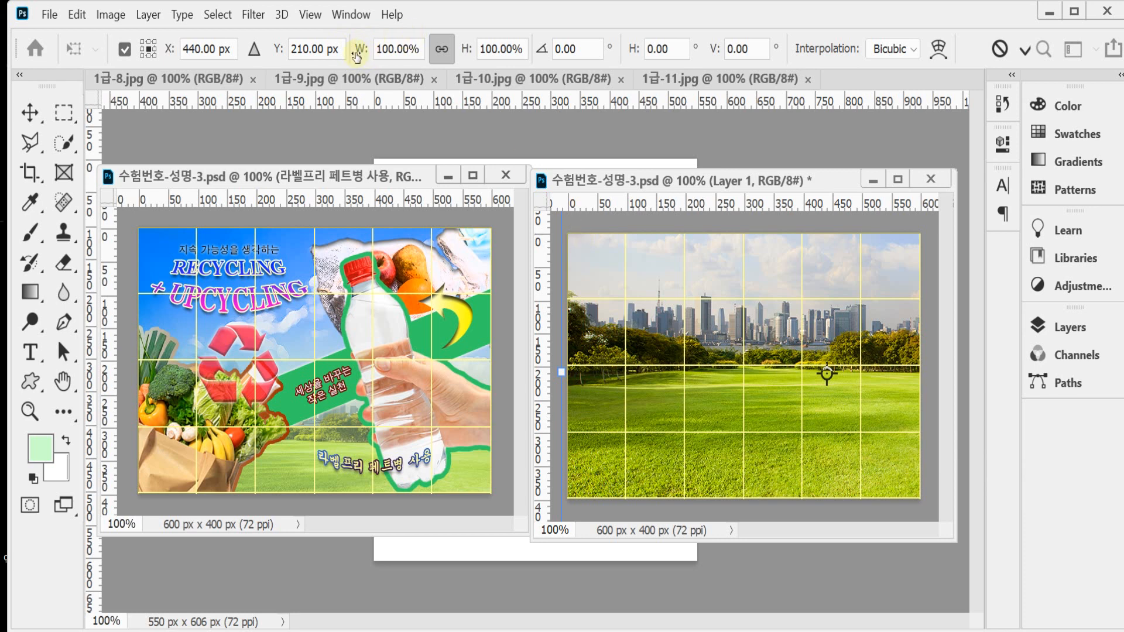
drag(356, 57, 331, 50)
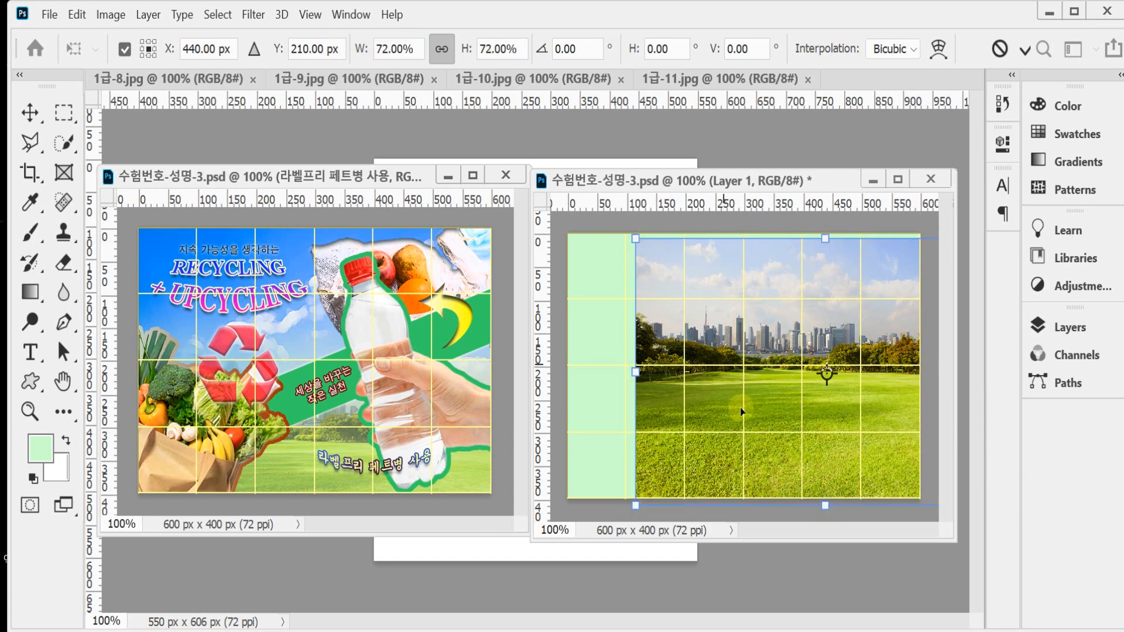
Move the park photo down over the lower part of the canvas, centered at X 297 px, Y 323 px, and apply the transform
drag(806, 405, 733, 402)
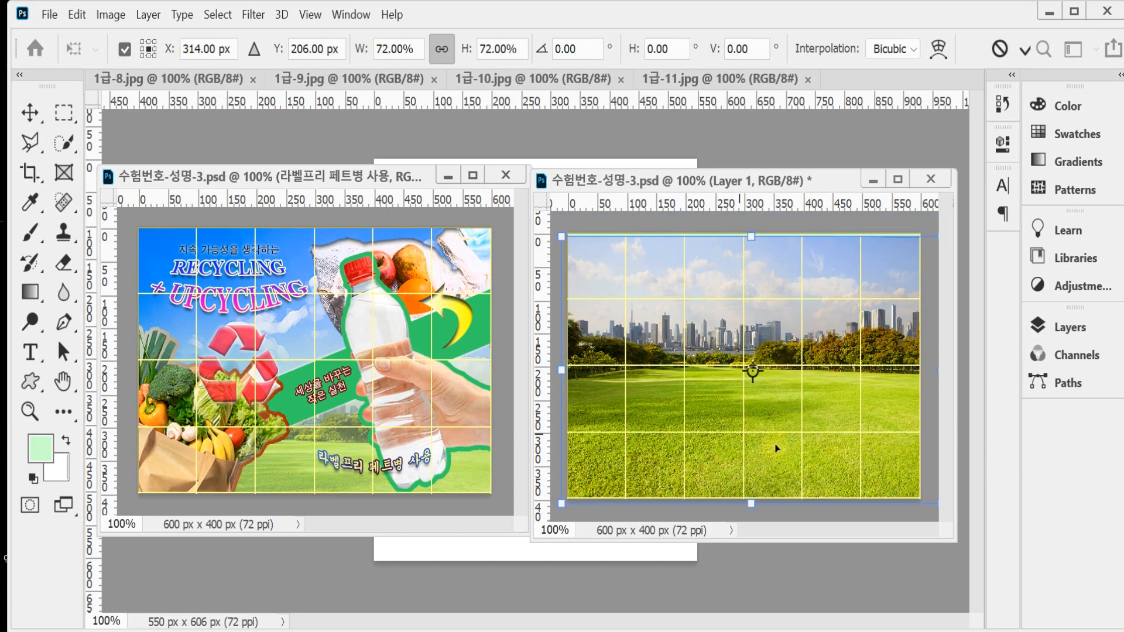
drag(766, 439, 766, 481)
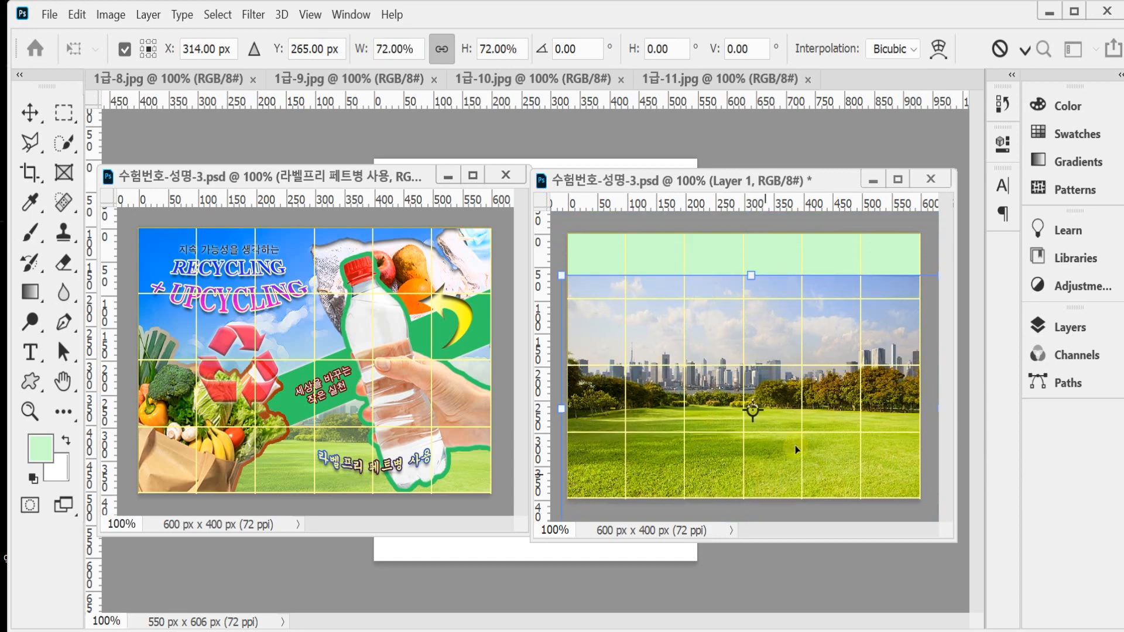
drag(806, 417, 802, 442)
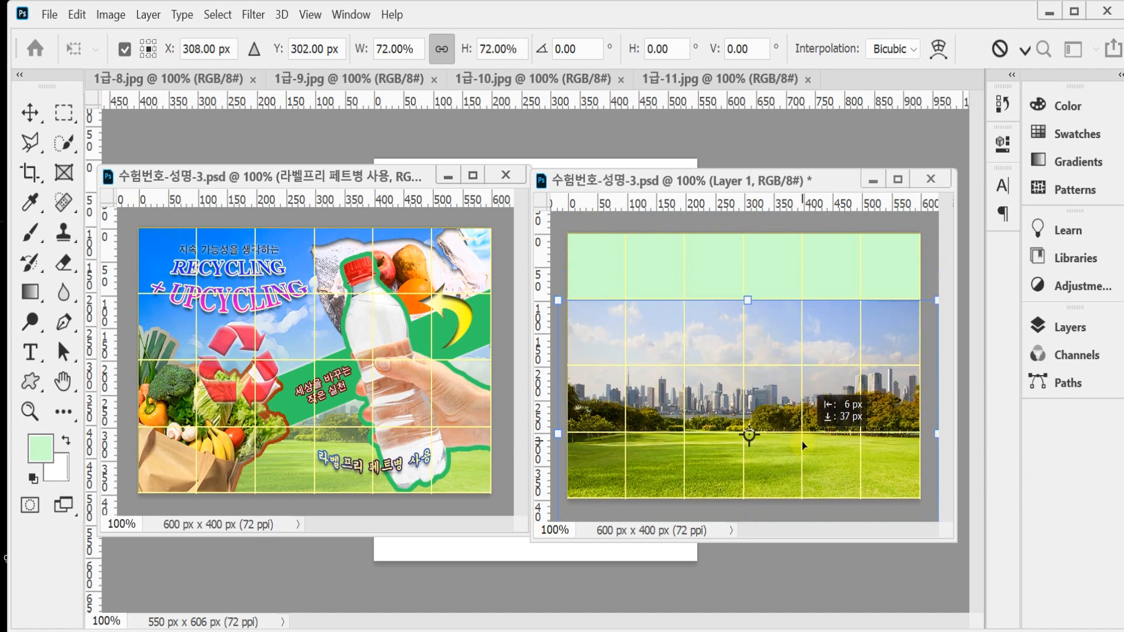
drag(888, 454, 878, 463)
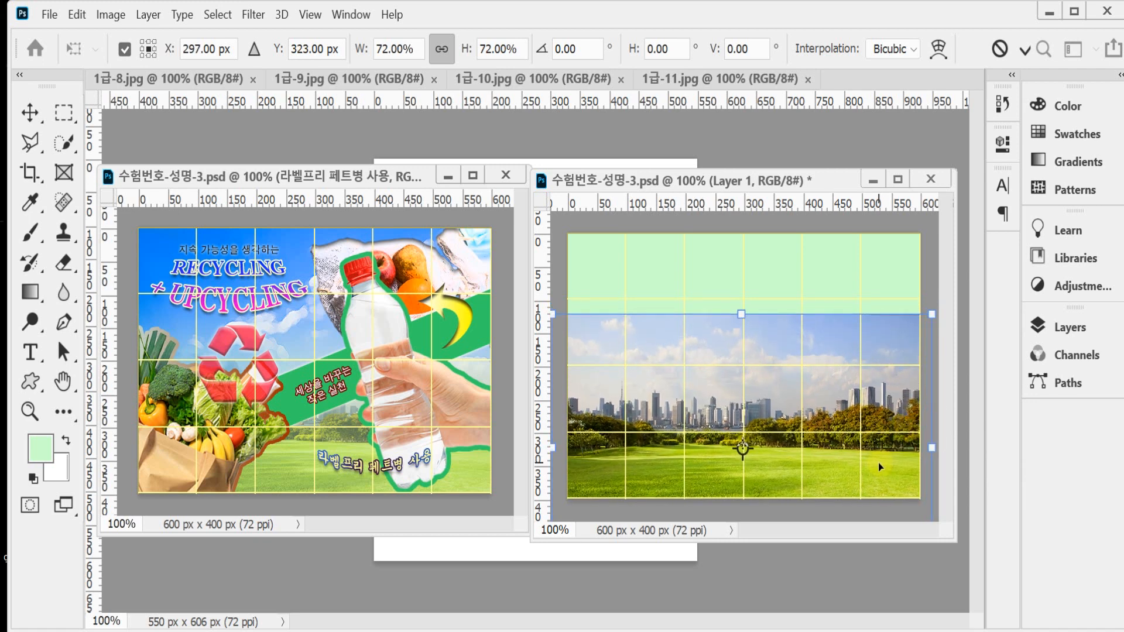
key(Return)
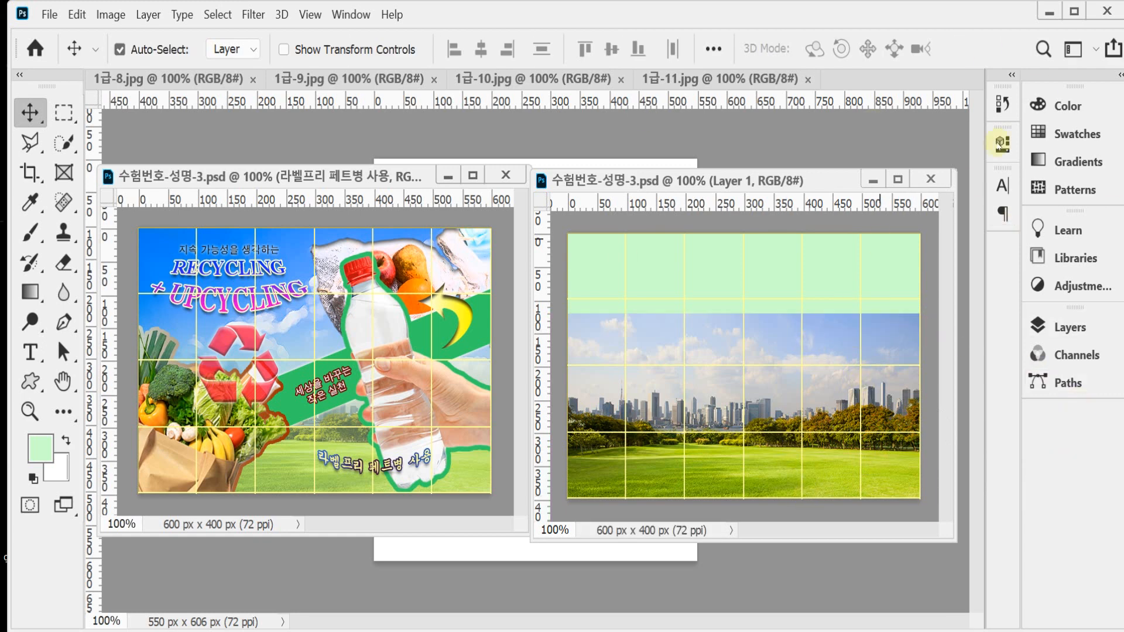
Set the park photo layer to Darken blending at 60% opacity and save the document
click(1060, 326)
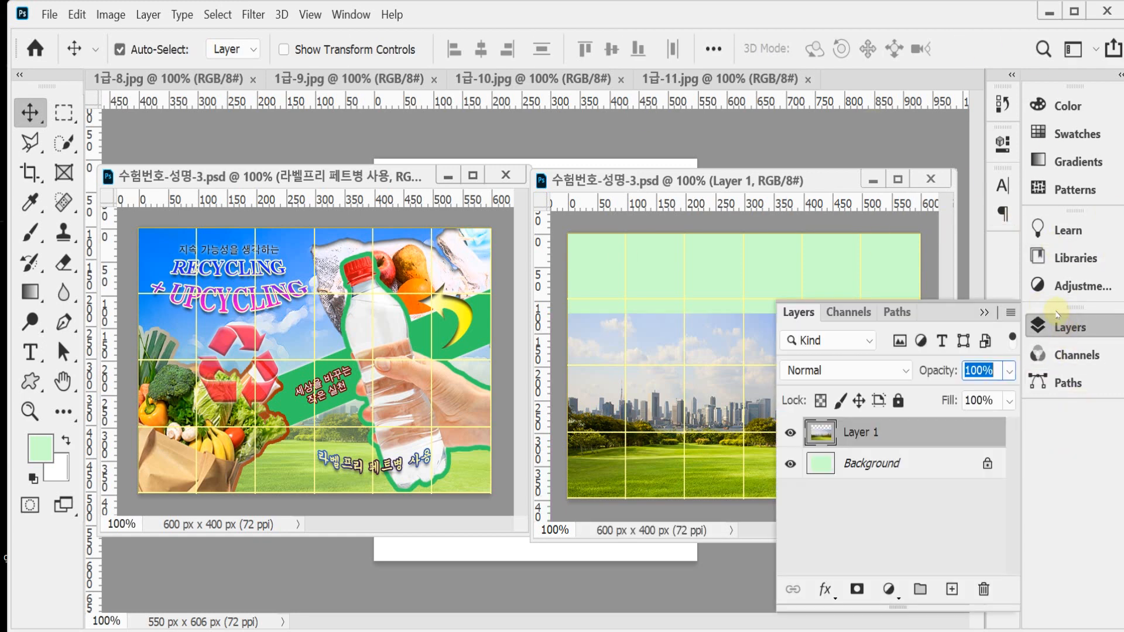
click(861, 376)
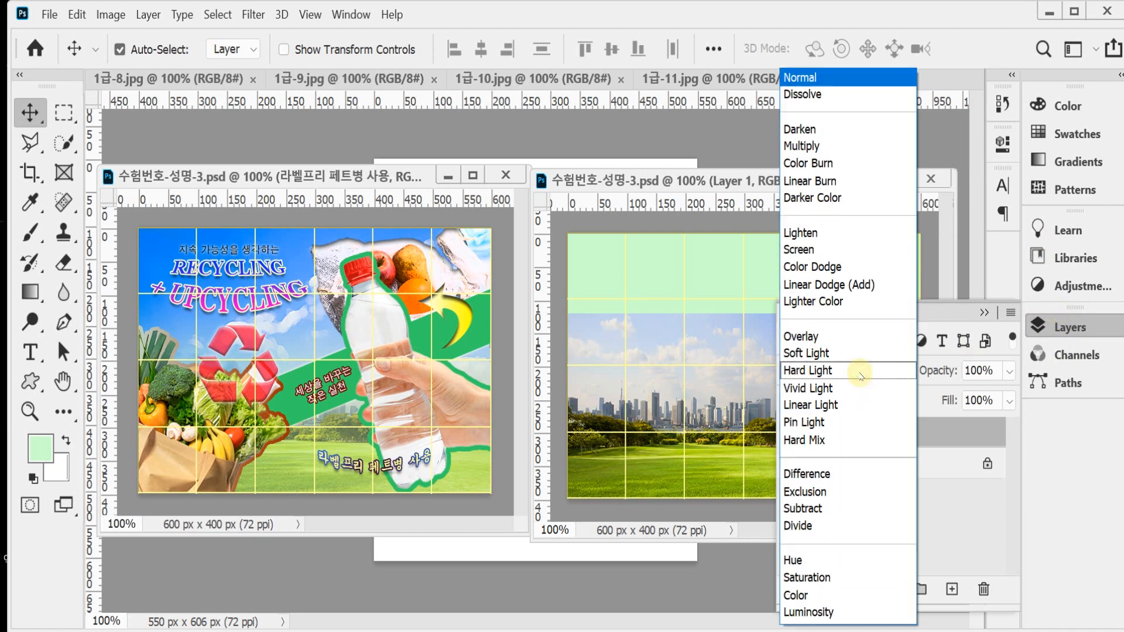
click(831, 129)
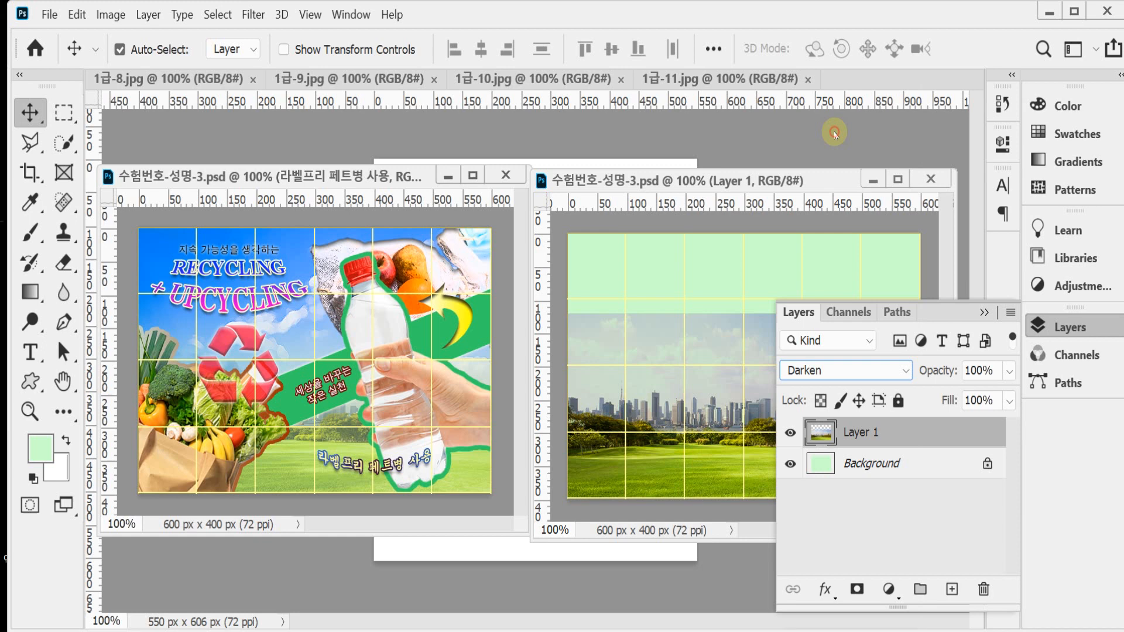
click(934, 376)
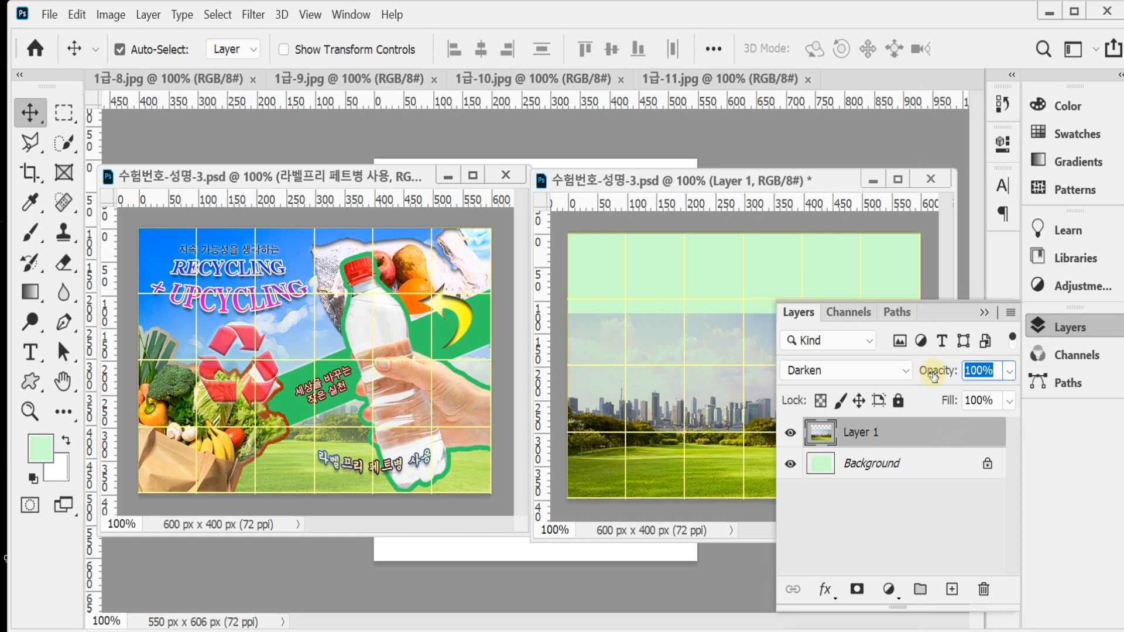
text(60)
key(Return)
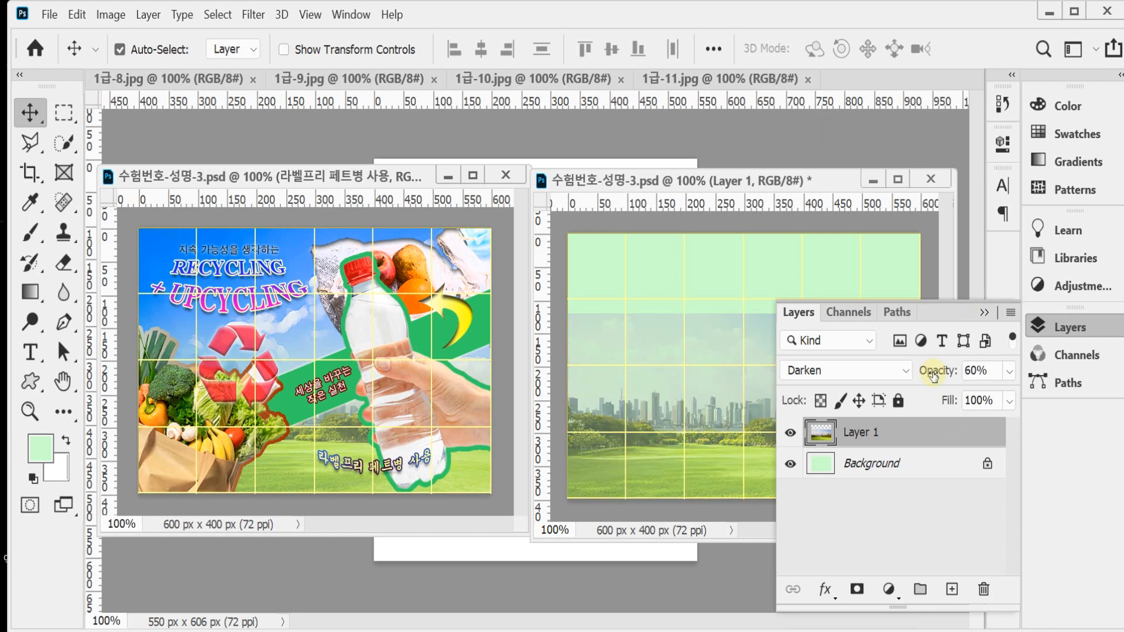
click(1086, 337)
key(ctrl+s)
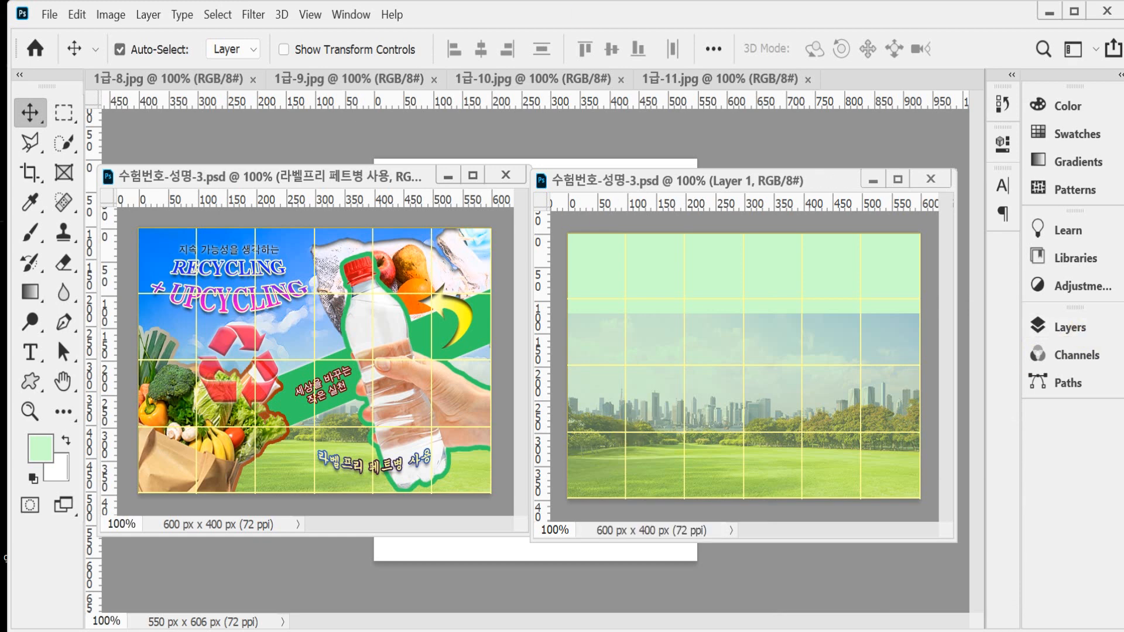
Copy the entire 1급-8.jpg sky photo into the green document as a new layer, closing the source file
drag(202, 86, 327, 204)
key(ctrl+a)
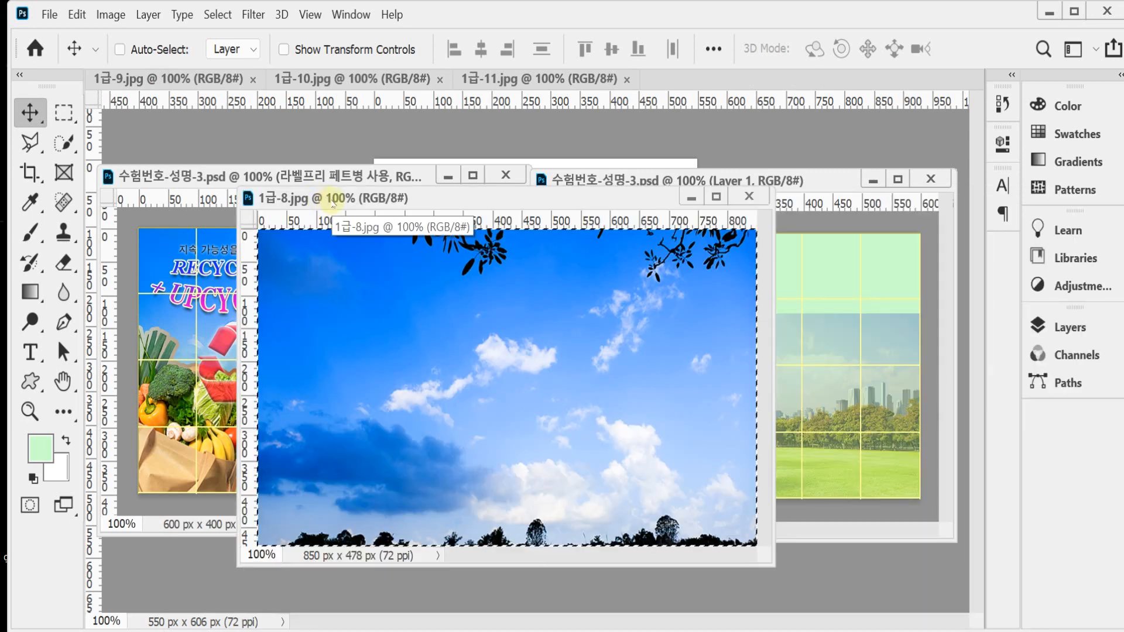
key(ctrl+w)
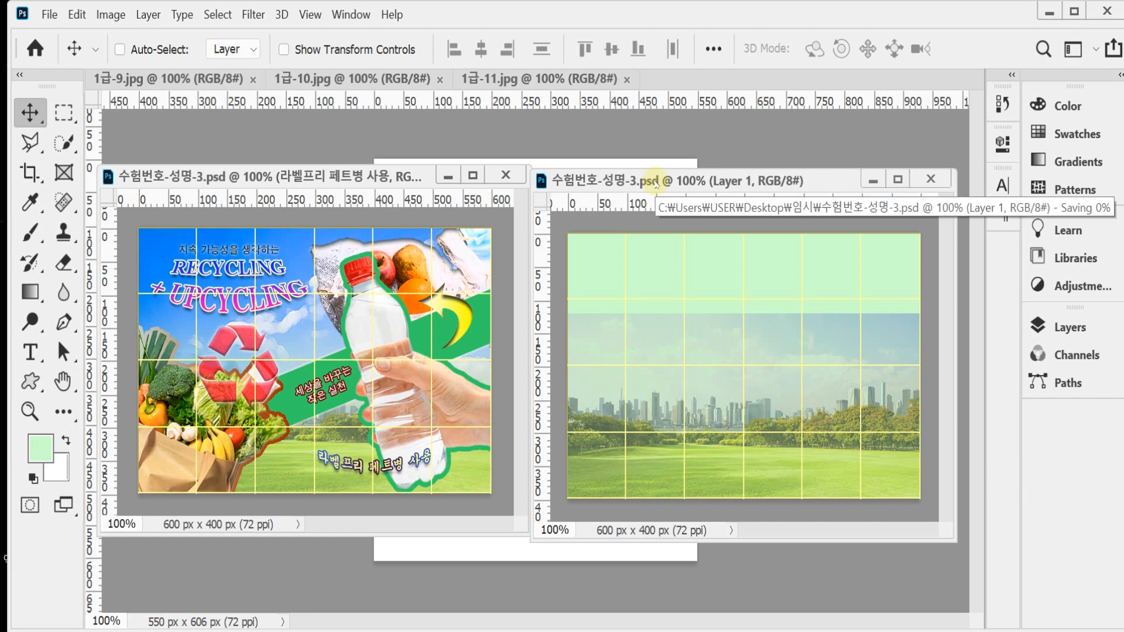
key(ctrl+v)
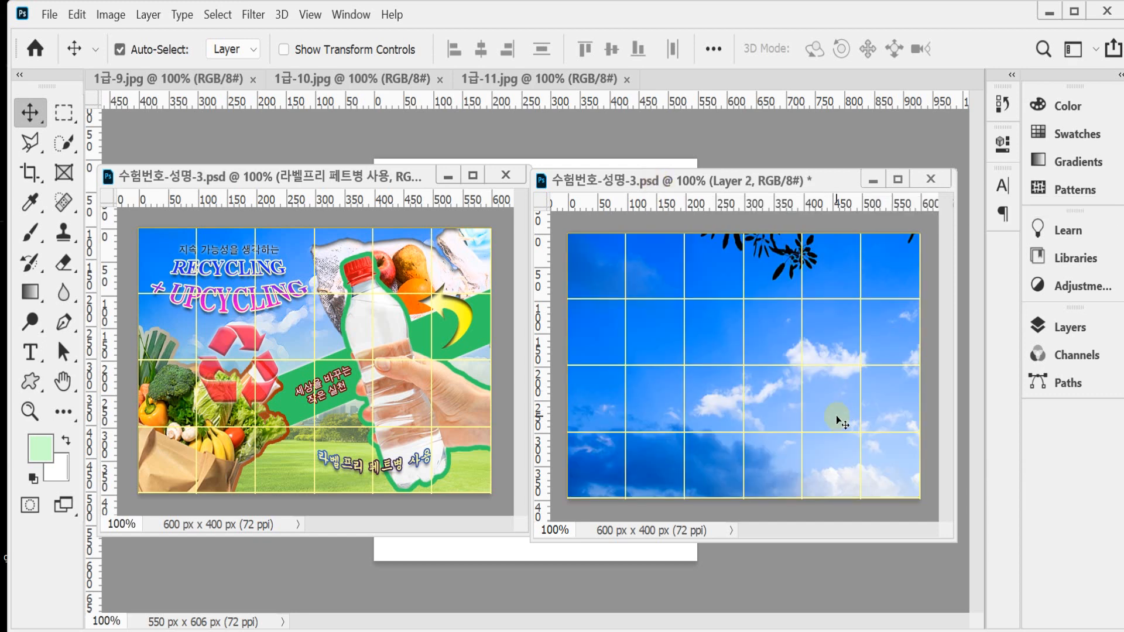
Move the sky photo up and left so its lower edge sits at about Y 375 px, and save
drag(837, 416, 816, 332)
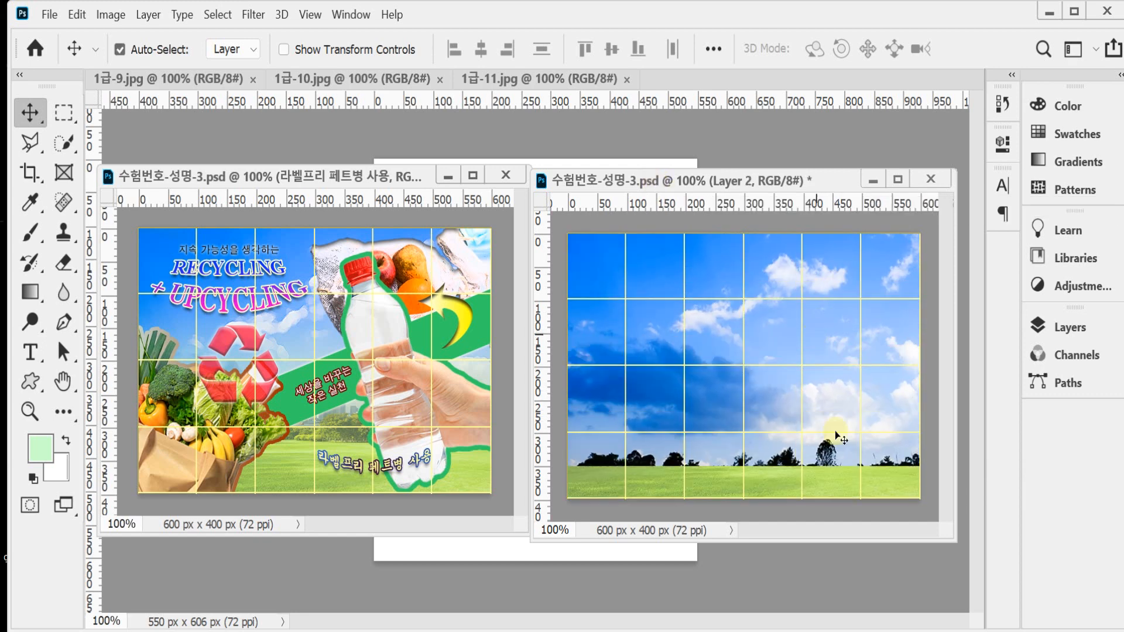
mouse_move(836, 436)
mouse_down()
mouse_move(840, 382)
mouse_move(843, 429)
mouse_up()
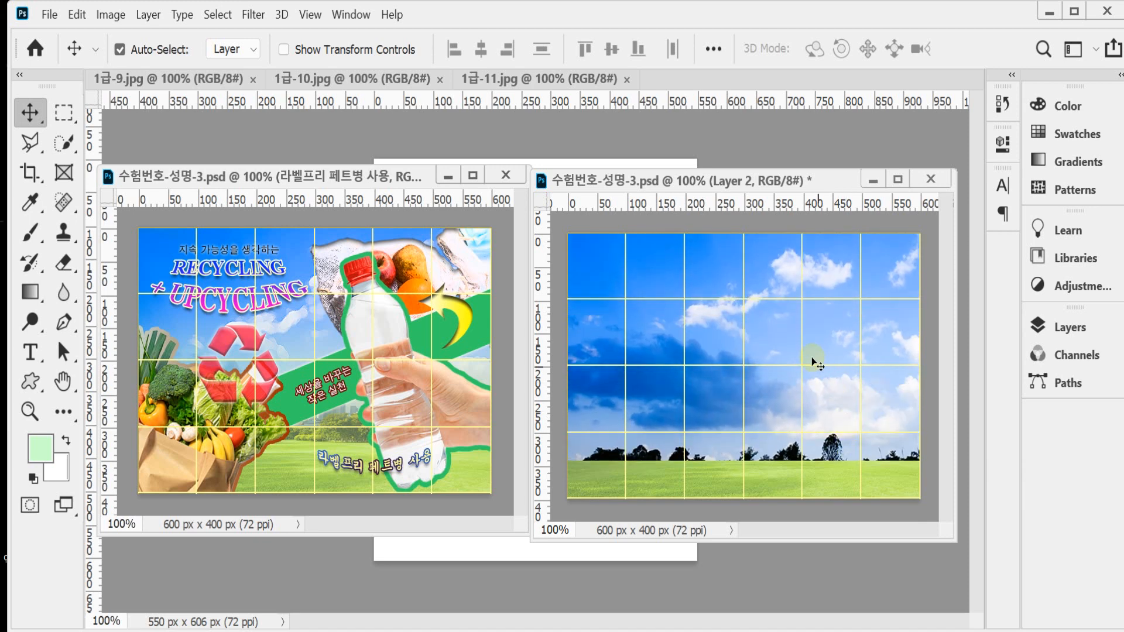
drag(796, 353, 753, 373)
key(ctrl+s)
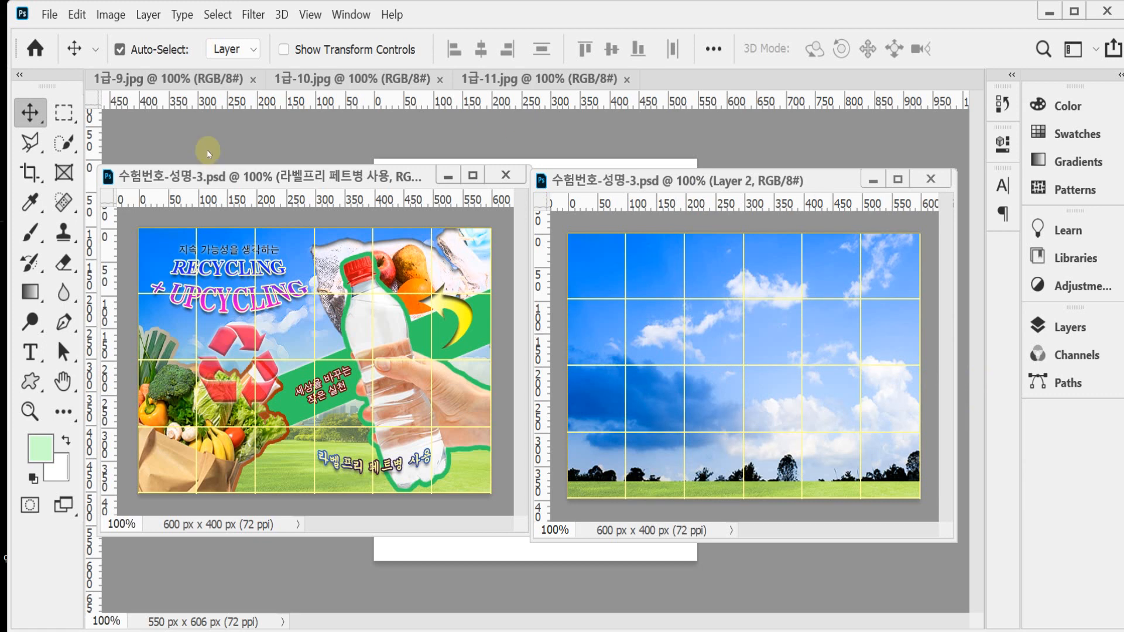
Apply the Artistic Paint Daubs filter to the sky layer with Brush Size 8, Sharpness 7 and Simple brush type, and save
click(254, 16)
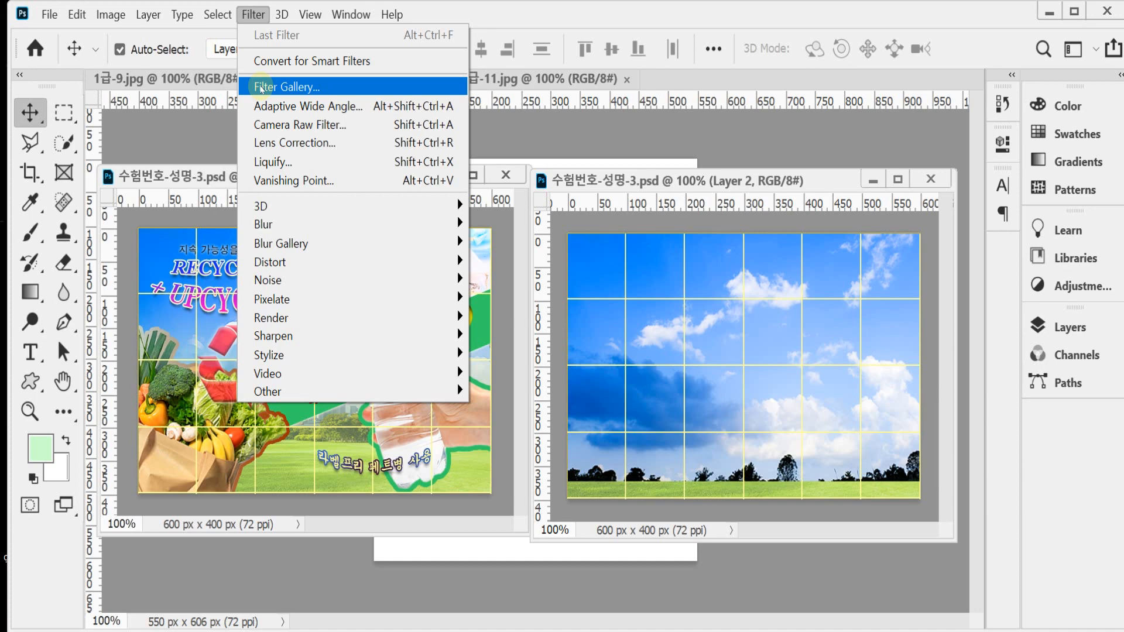
click(248, 89)
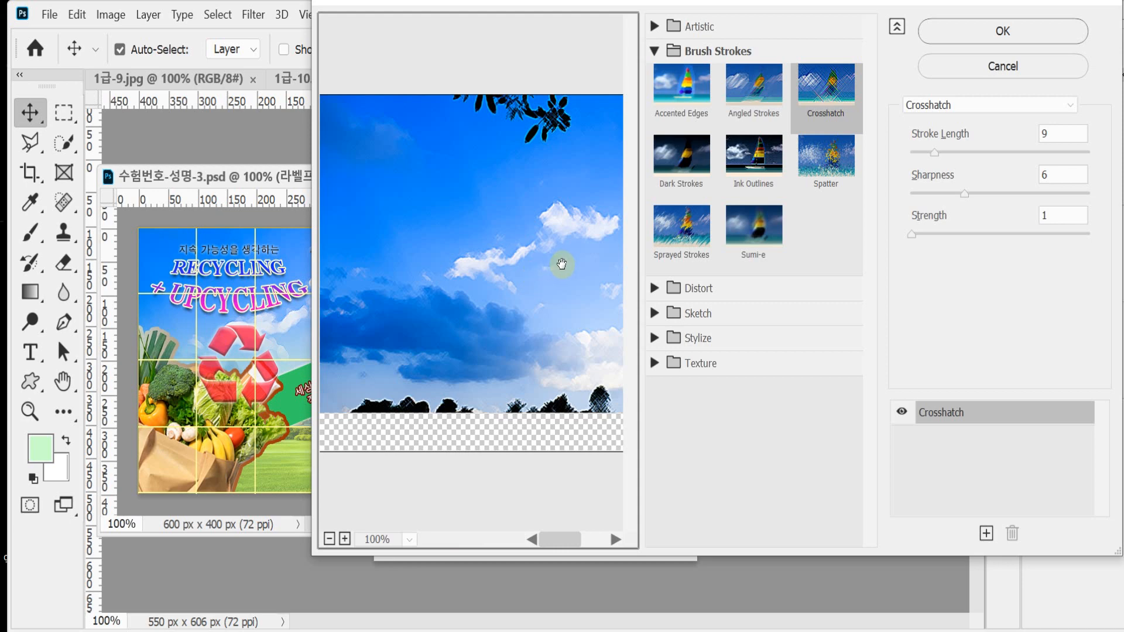
click(654, 51)
click(656, 26)
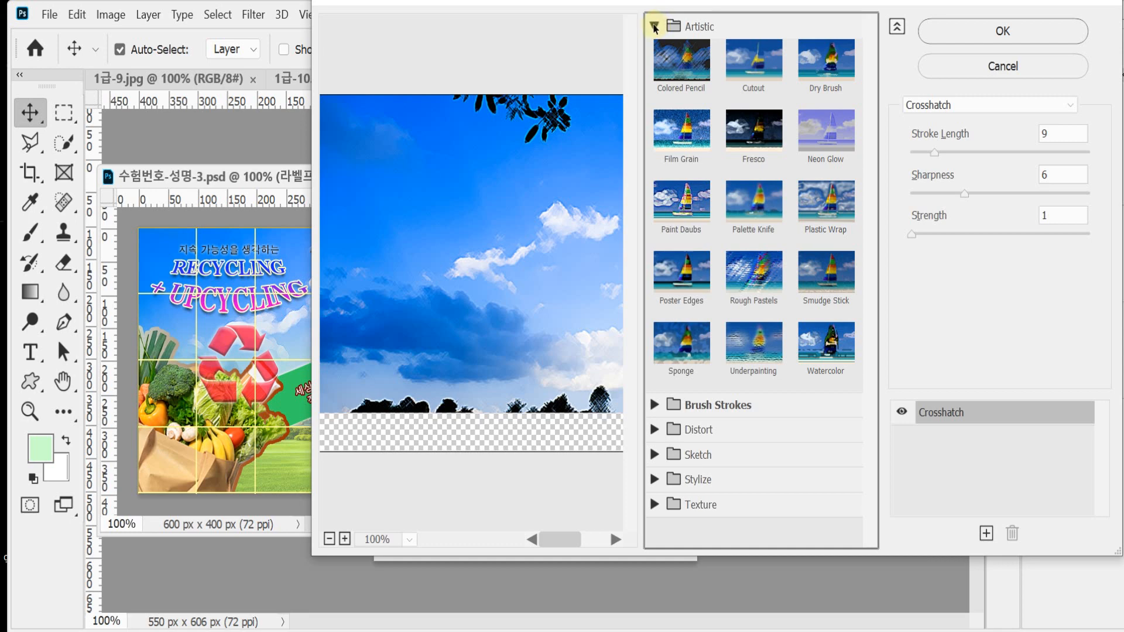
click(686, 225)
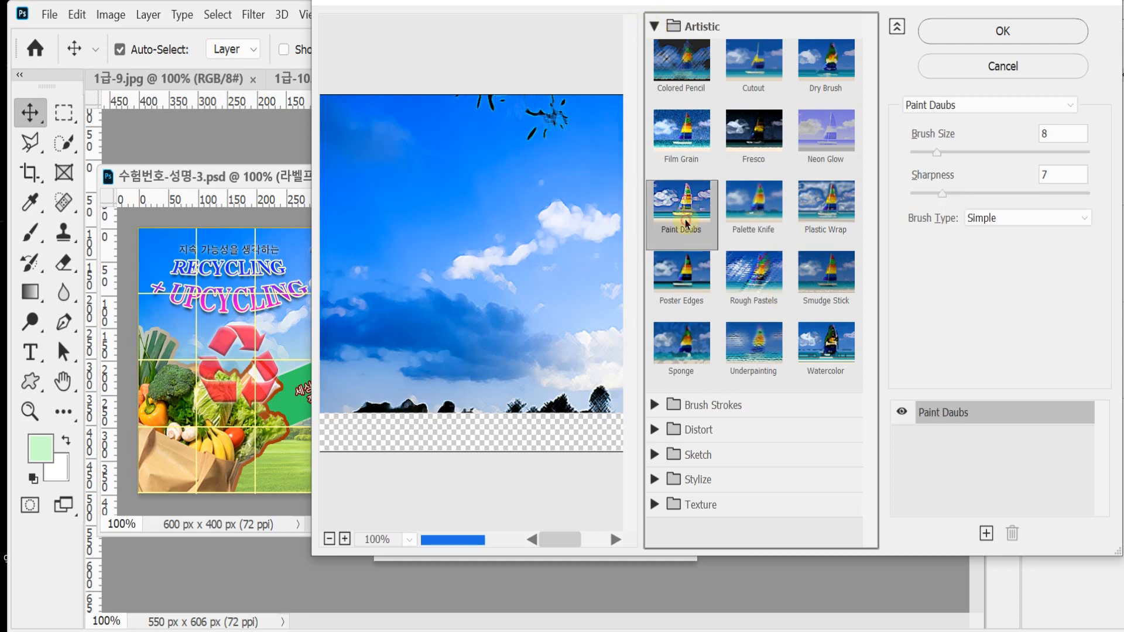
click(995, 31)
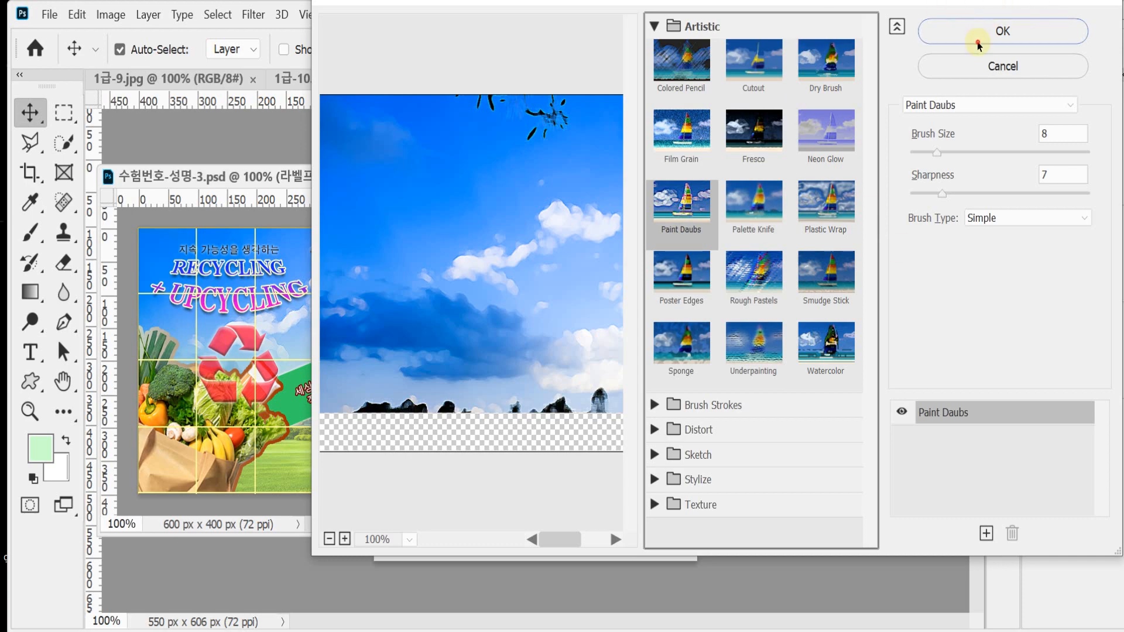
key(ctrl+s)
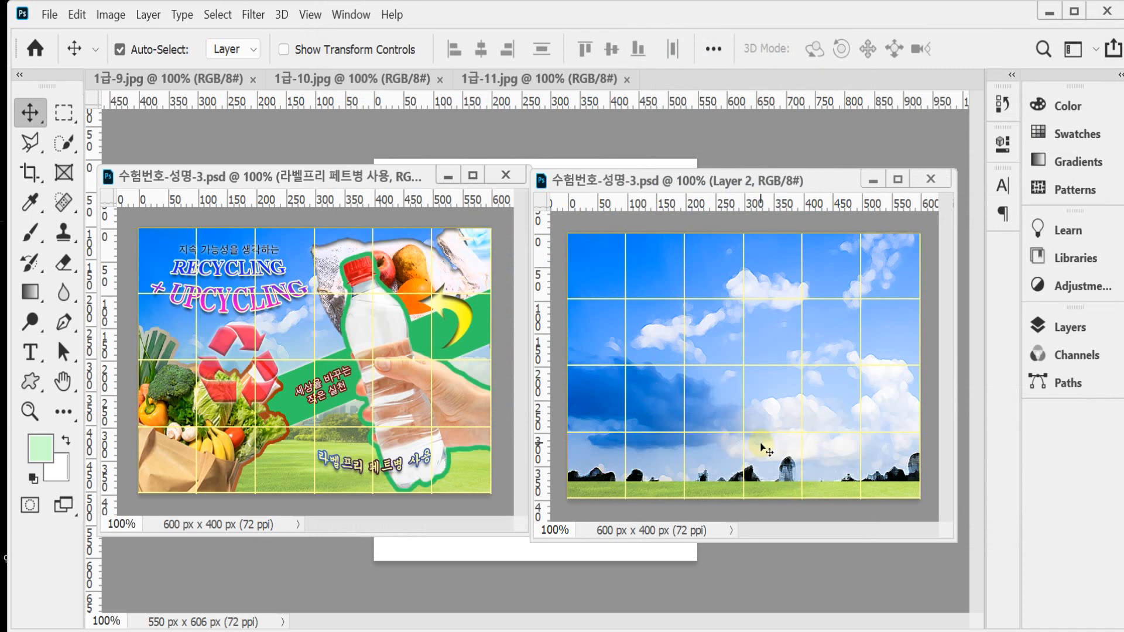
Add a layer mask to the sky layer
click(1101, 331)
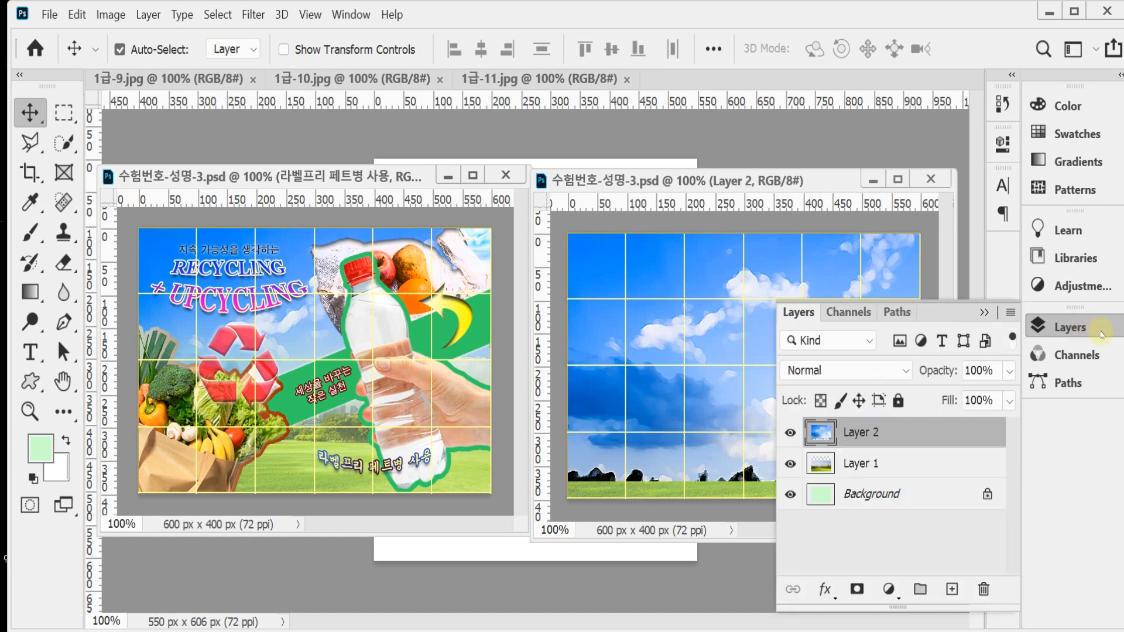
click(857, 589)
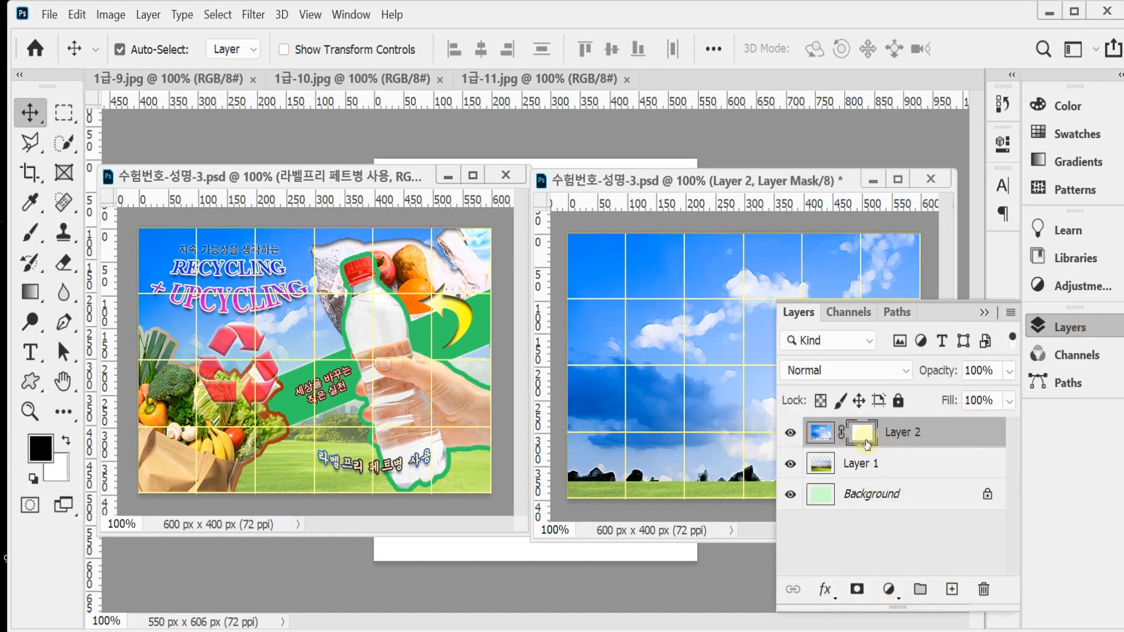
click(1048, 326)
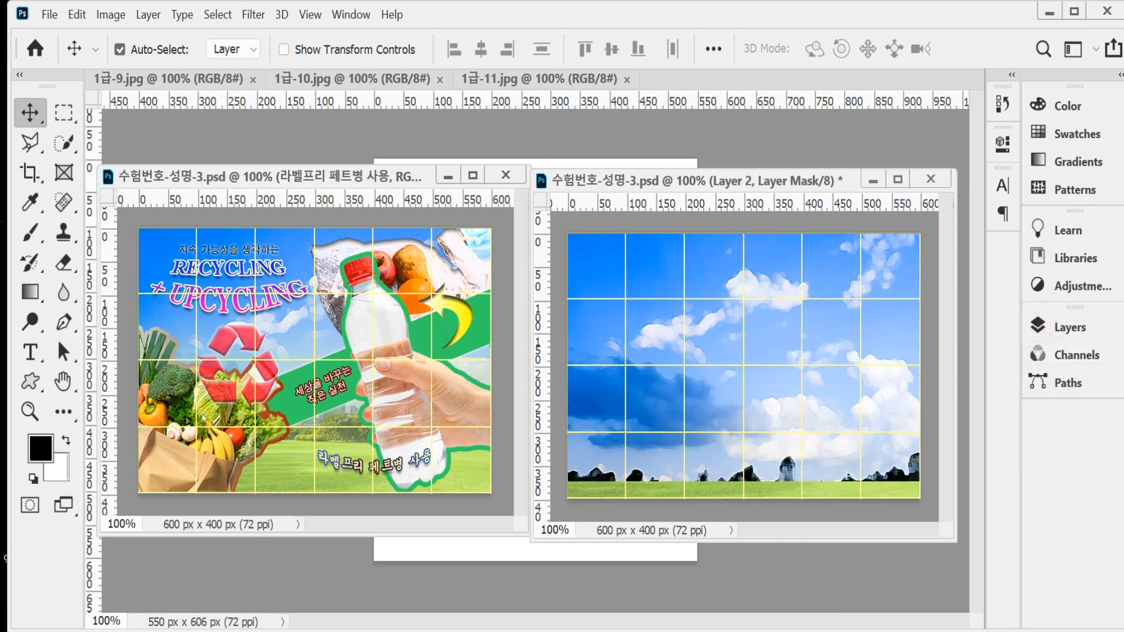
Draw a black-to-white linear gradient on the sky's mask, upward from Y 300 px to Y 100 px at X 300 px, and save
click(36, 292)
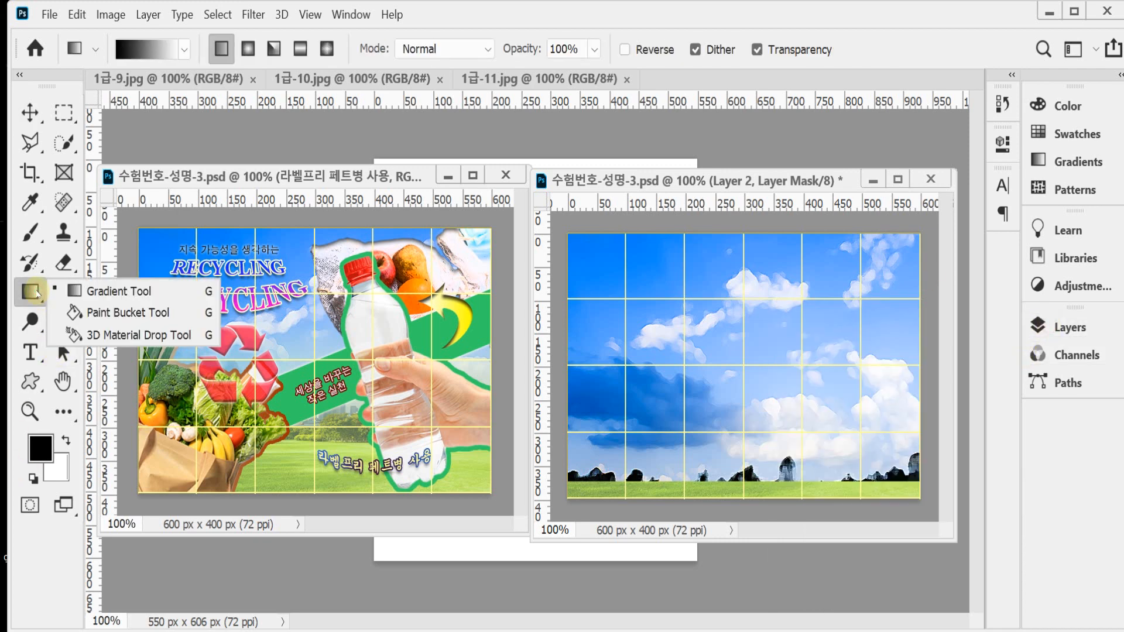
click(97, 291)
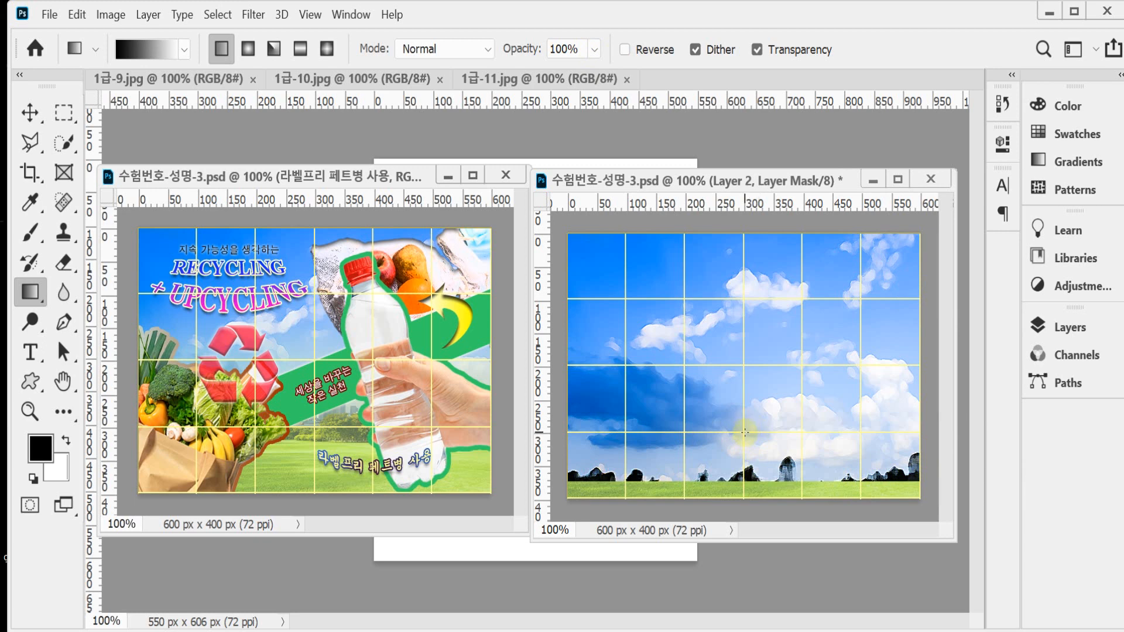
drag(744, 433, 746, 299)
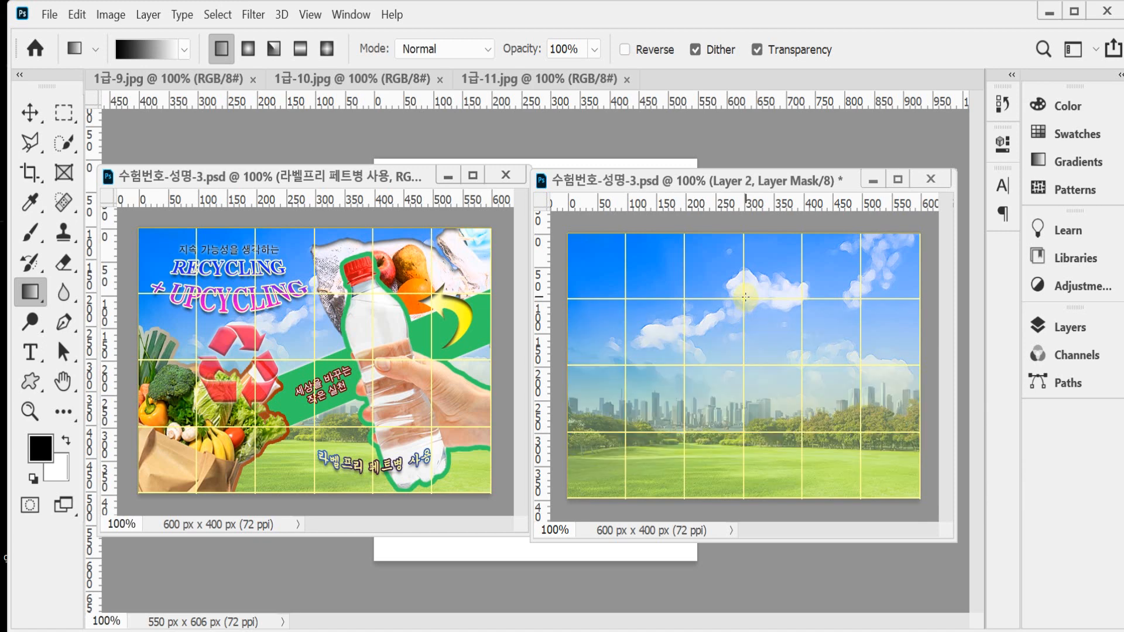
key(ctrl+s)
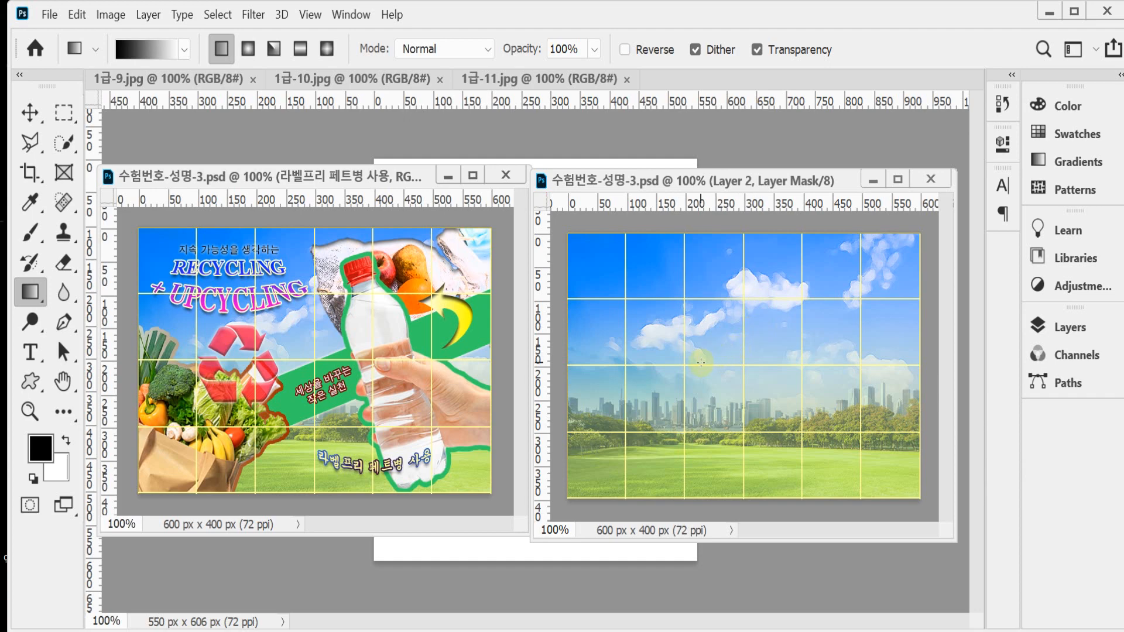
Bring 1급-9.jpg into its own floating window and reset the Quick Selection tool to its defaults
drag(147, 79, 327, 202)
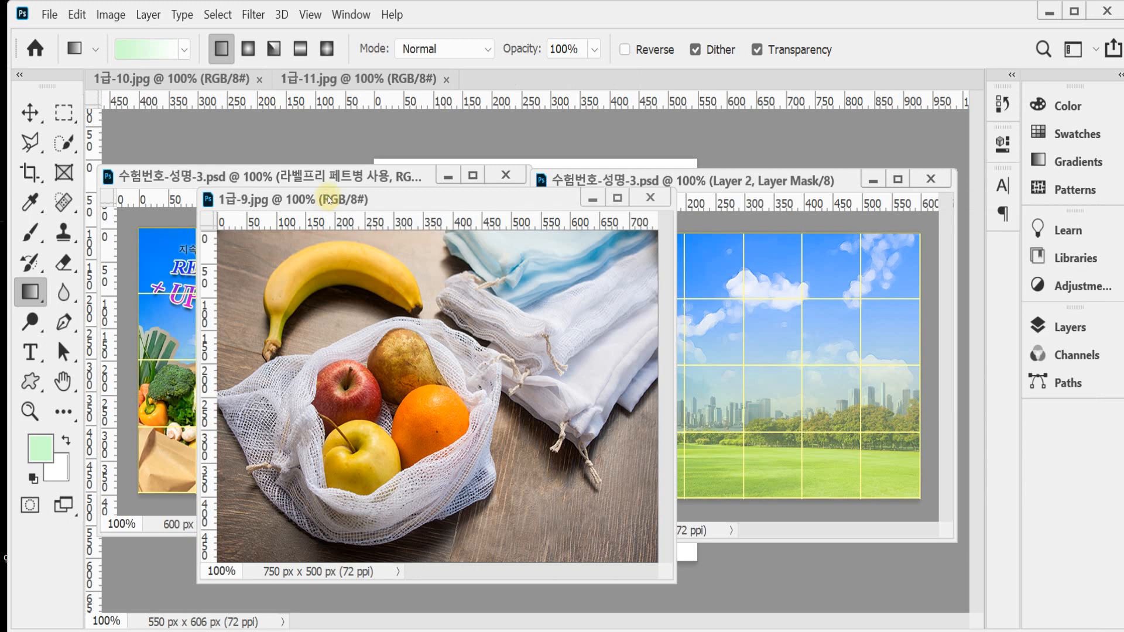
drag(327, 202, 341, 192)
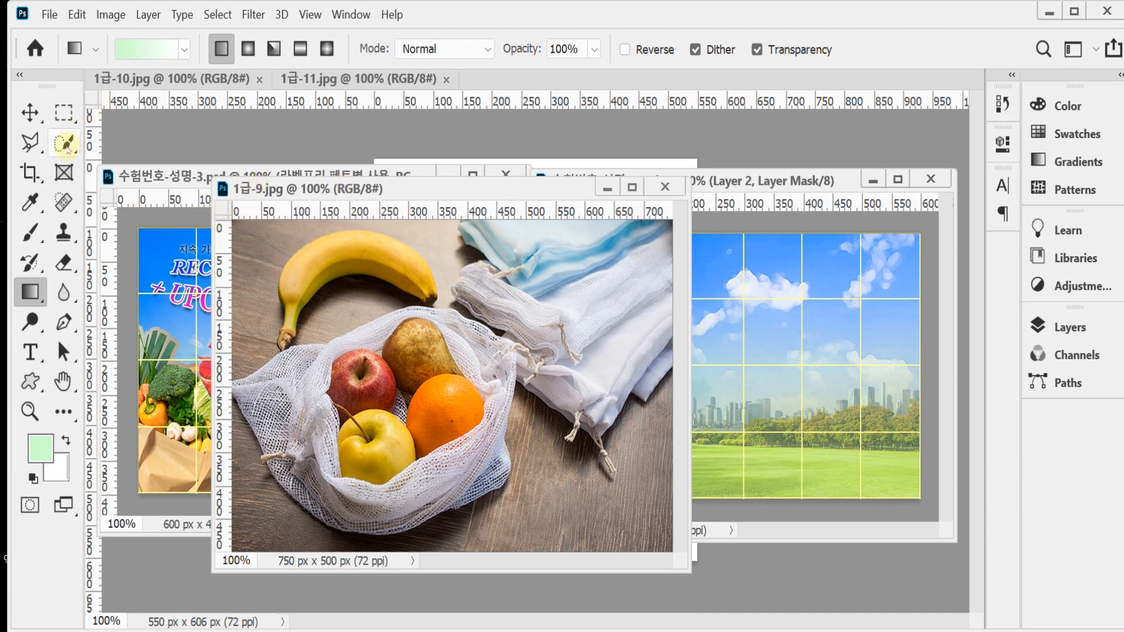
click(67, 145)
right_click(67, 146)
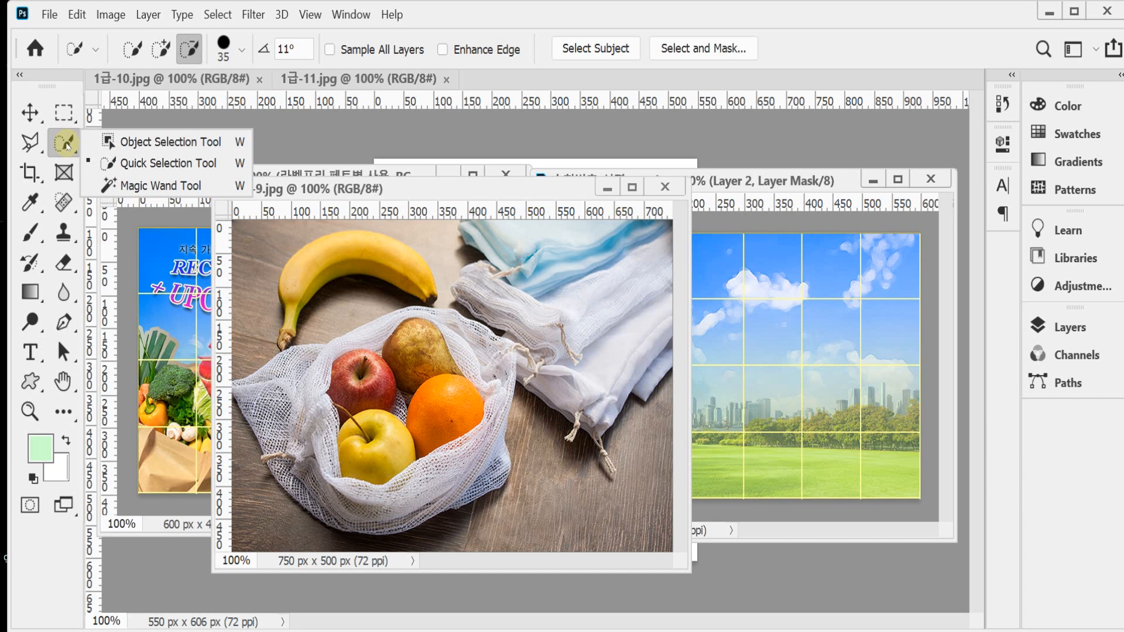
right_click(76, 45)
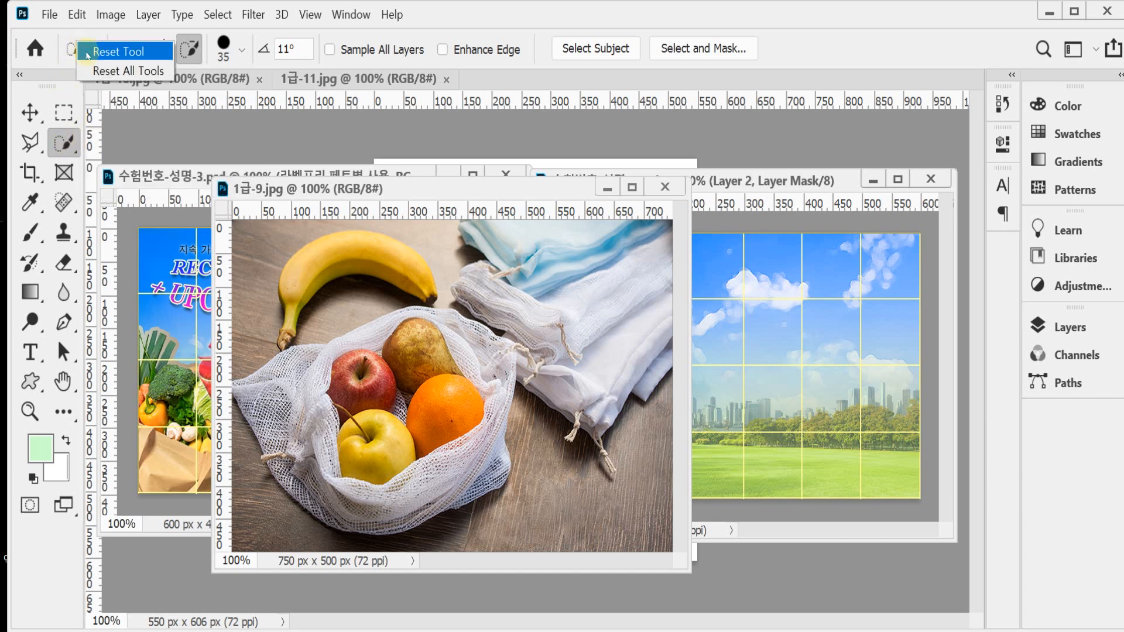
click(88, 55)
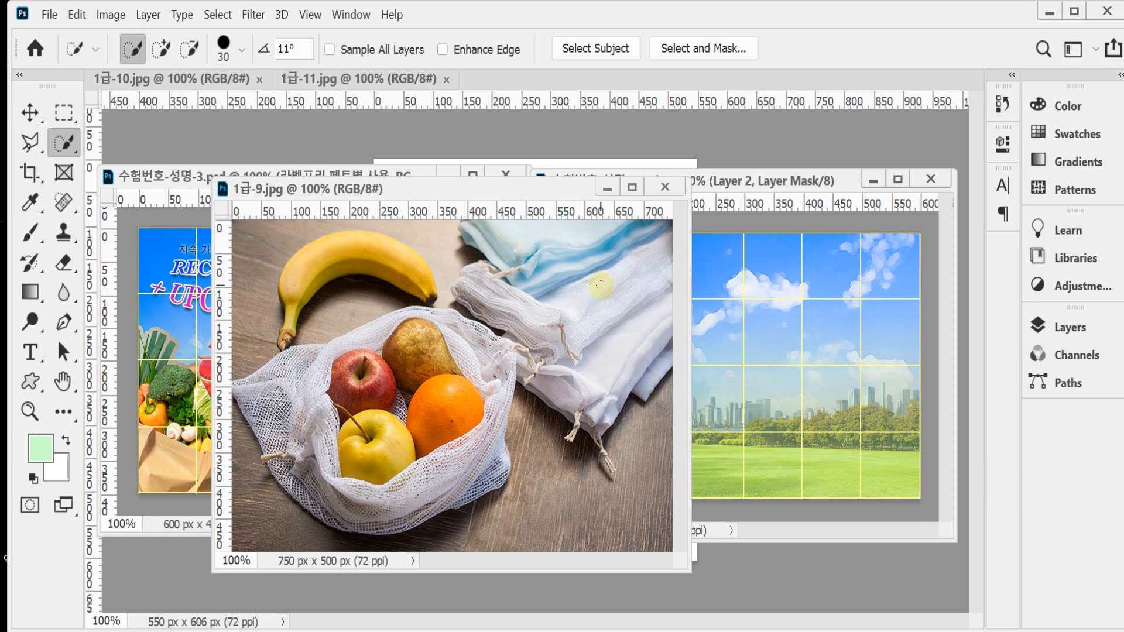
Set the Quick Selection brush size to 50 px for selecting in the fruit bag photo
key(Caps_Lock)
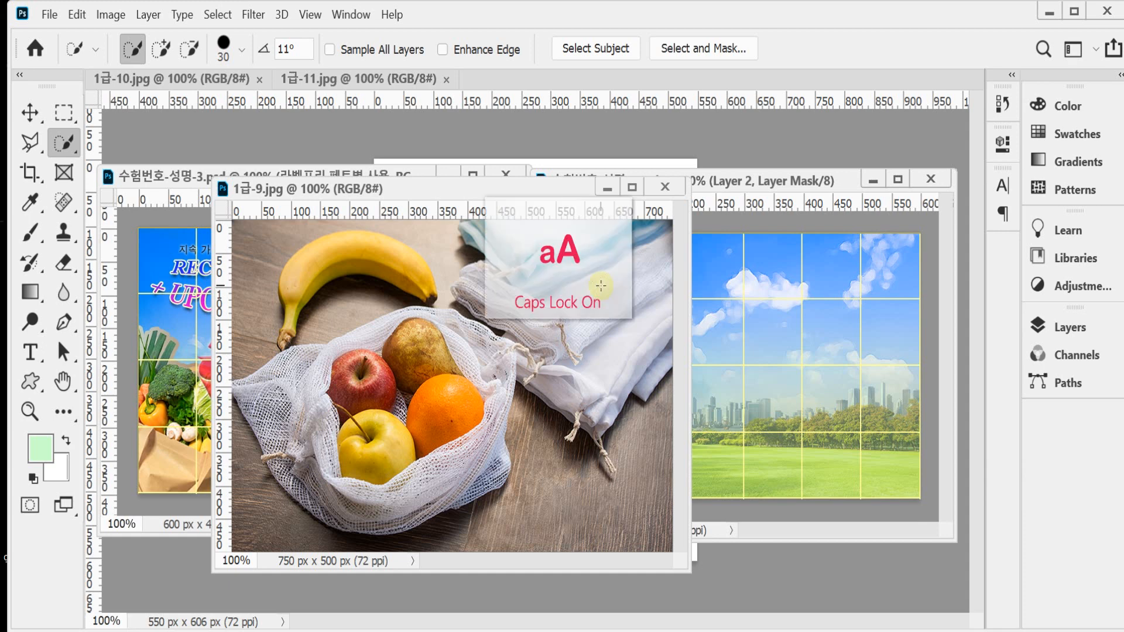
key(Caps_Lock)
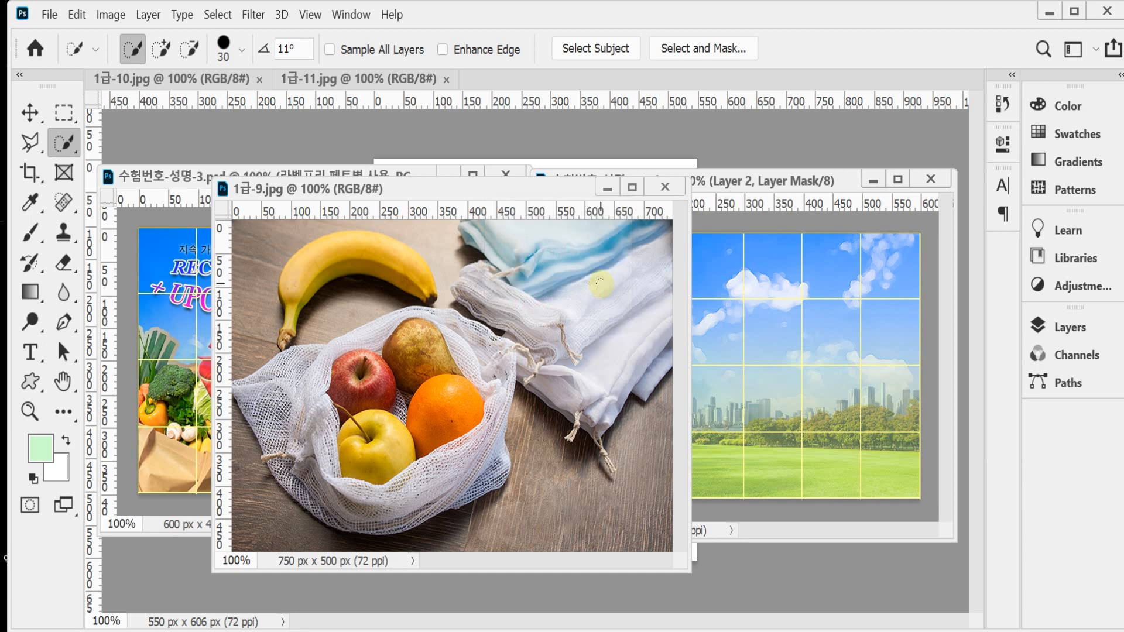
key(bracketright)
key(bracketright)
key(bracketright)
key(bracketright)
key(bracketright)
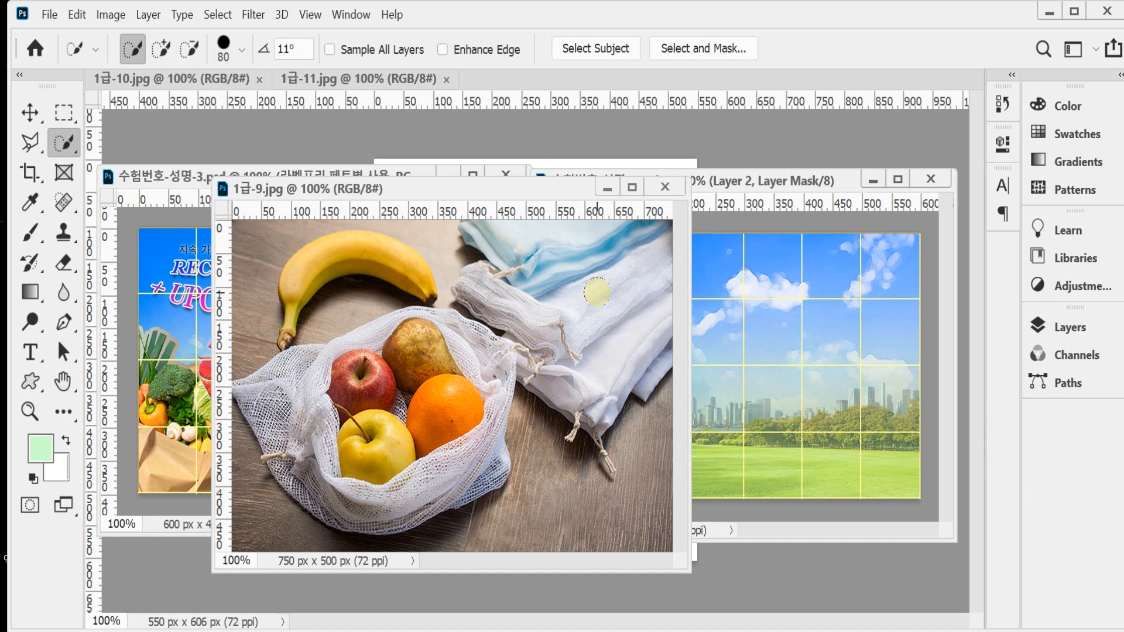
key(bracketright)
key(bracketright)
key(bracketleft)
key(bracketleft)
key(bracketleft)
key(bracketleft)
key(bracketleft)
key(bracketleft)
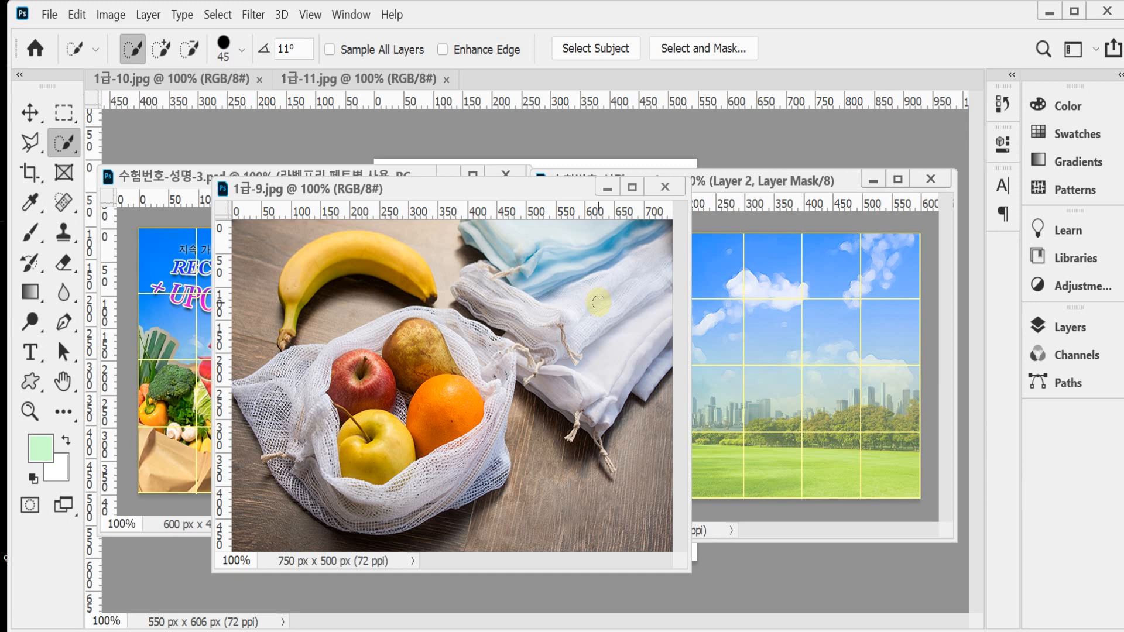
key(bracketright)
key(bracketright)
key(bracketright)
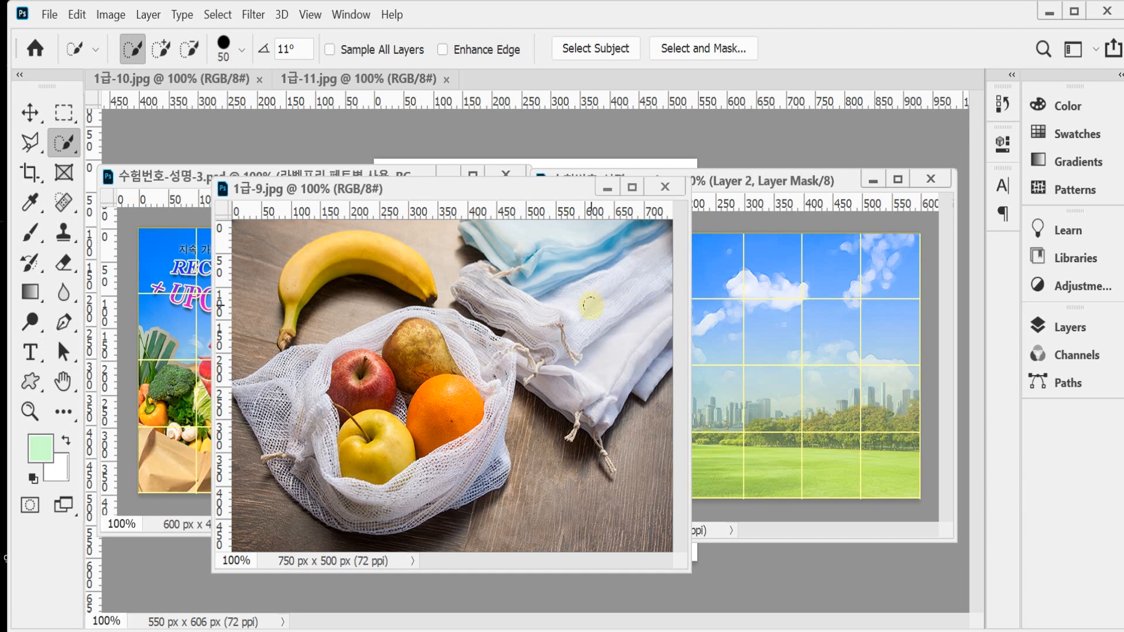
Select the white cloth bags and the mesh fruit bag in 1급-9.jpg with the Quick Selection tool in add mode at 70 px
drag(550, 251, 583, 303)
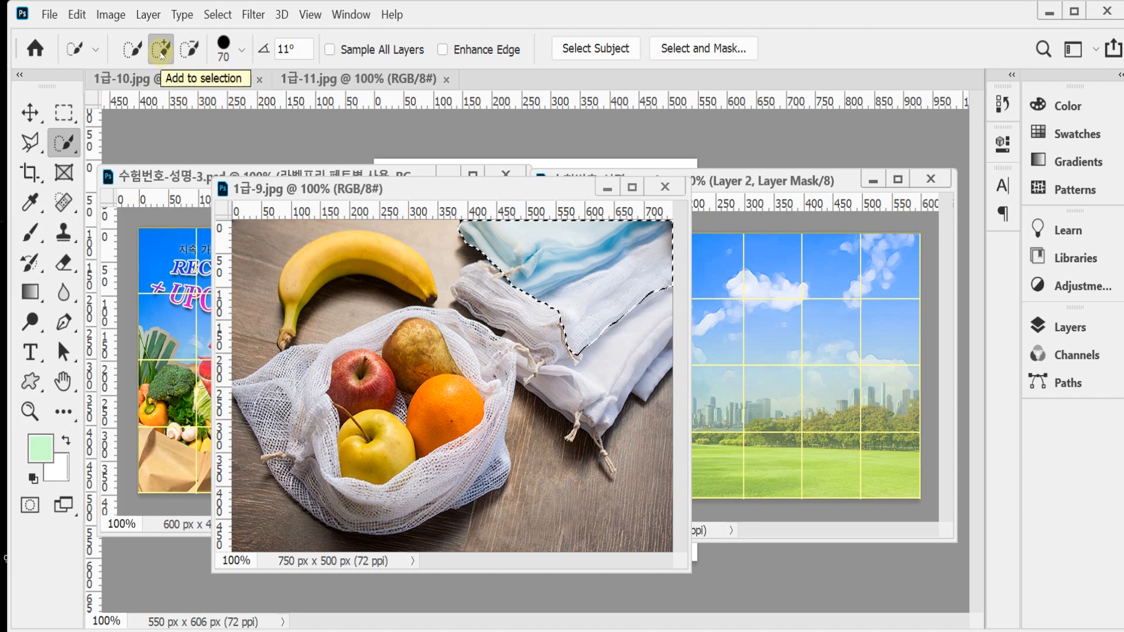
mouse_move(655, 368)
mouse_down()
mouse_move(596, 357)
mouse_move(514, 312)
mouse_move(639, 365)
mouse_move(452, 381)
mouse_move(328, 449)
mouse_move(278, 389)
mouse_move(418, 353)
mouse_move(475, 369)
mouse_move(426, 465)
mouse_move(322, 476)
mouse_move(295, 452)
mouse_move(312, 475)
mouse_move(296, 459)
mouse_up()
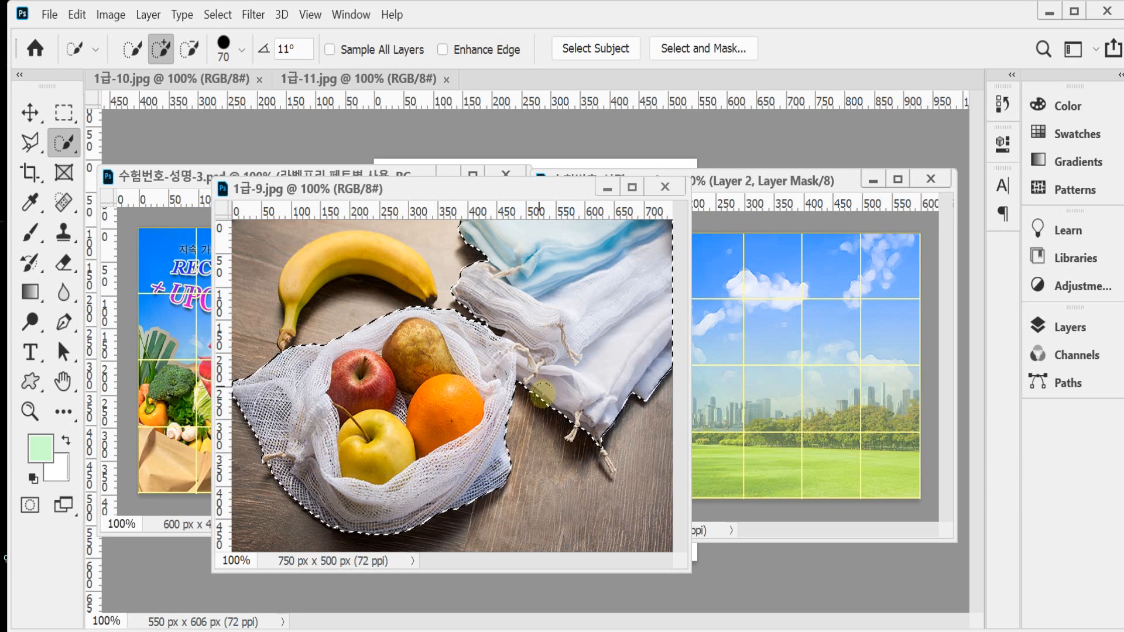
Reduce the brush size to 7 px and add the hanging string knot below the cloth bags to the selection
ctrl+click(594, 384)
ctrl+click(564, 452)
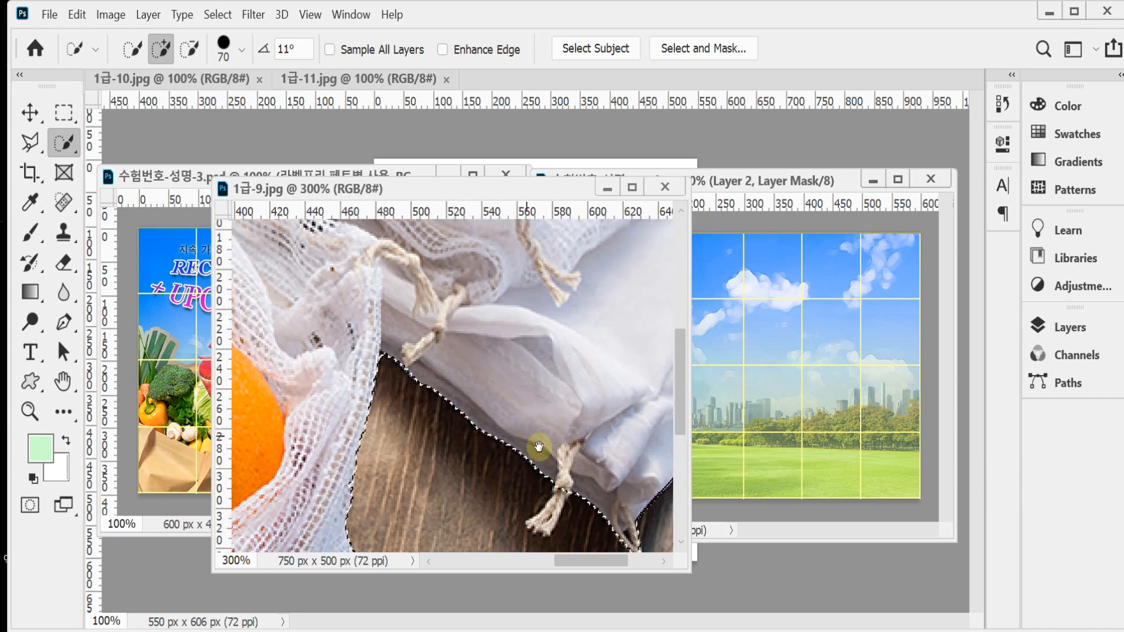
drag(537, 449, 494, 359)
drag(528, 419, 519, 413)
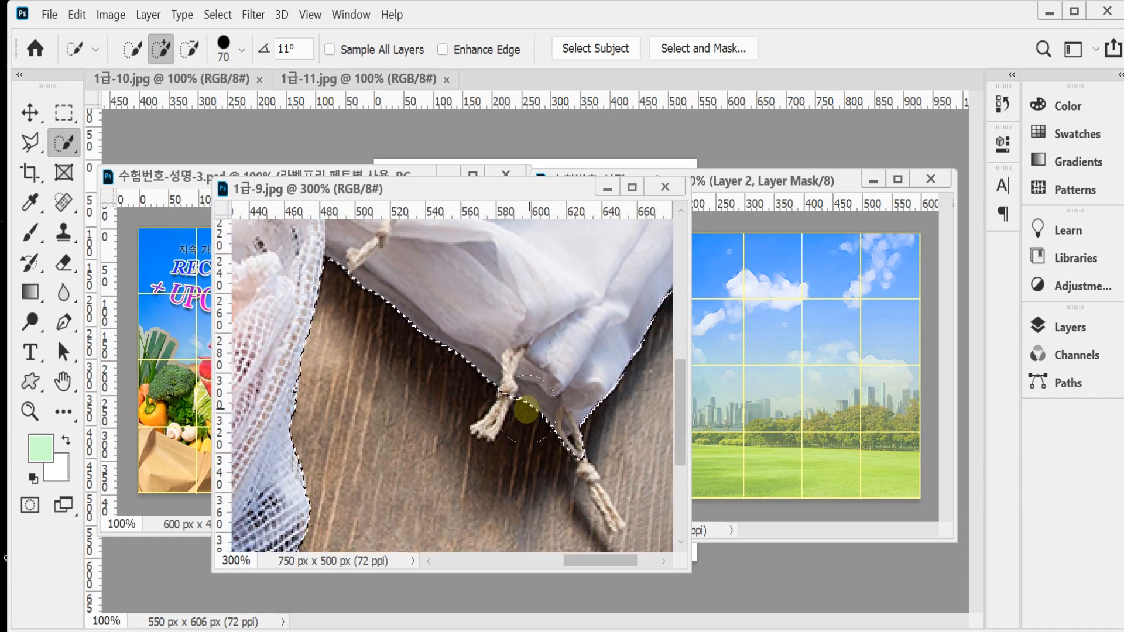
key(bracketleft)
key(bracketleft)
key(bracketleft)
key(bracketleft)
key(bracketleft)
key(bracketleft)
key(bracketleft)
key(bracketleft)
key(bracketleft)
key(bracketleft)
key(bracketleft)
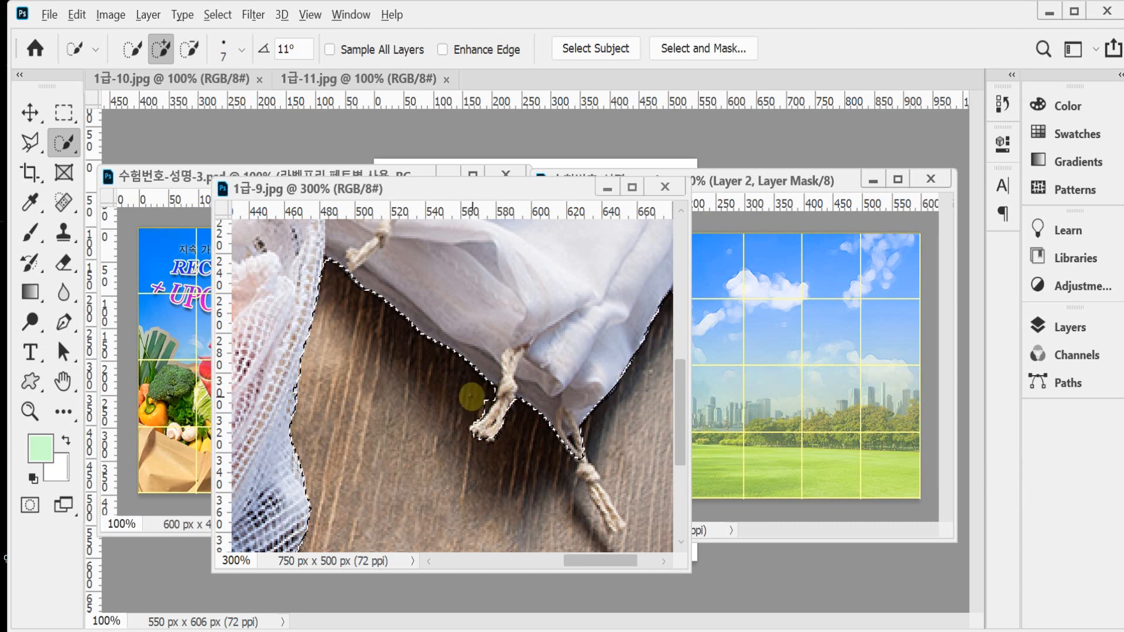
key(alt)
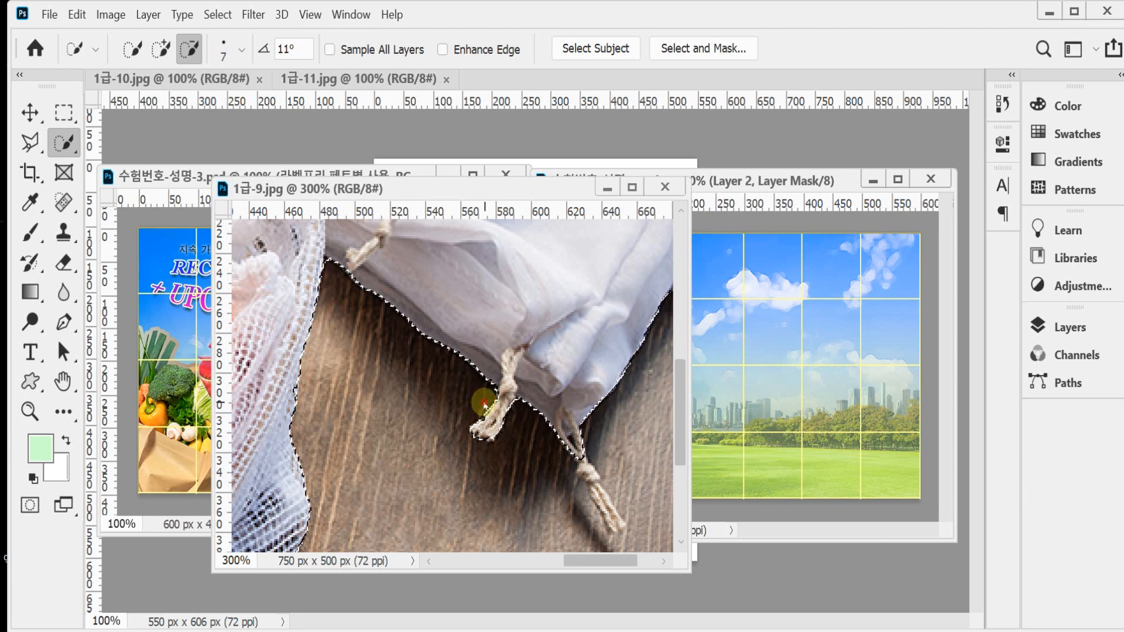
Refine the selection edges around the dark gap between the fruit bag and the mesh bags, removing the background there
scroll(409, 380, up, 10)
scroll(410, 381, left, 5)
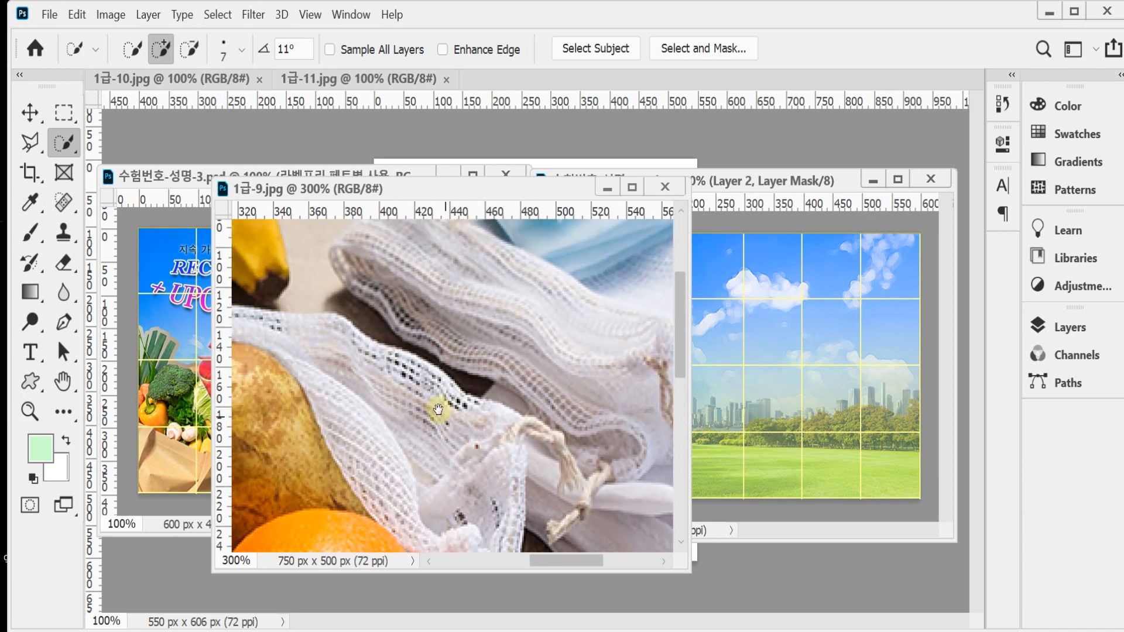
key(alt)
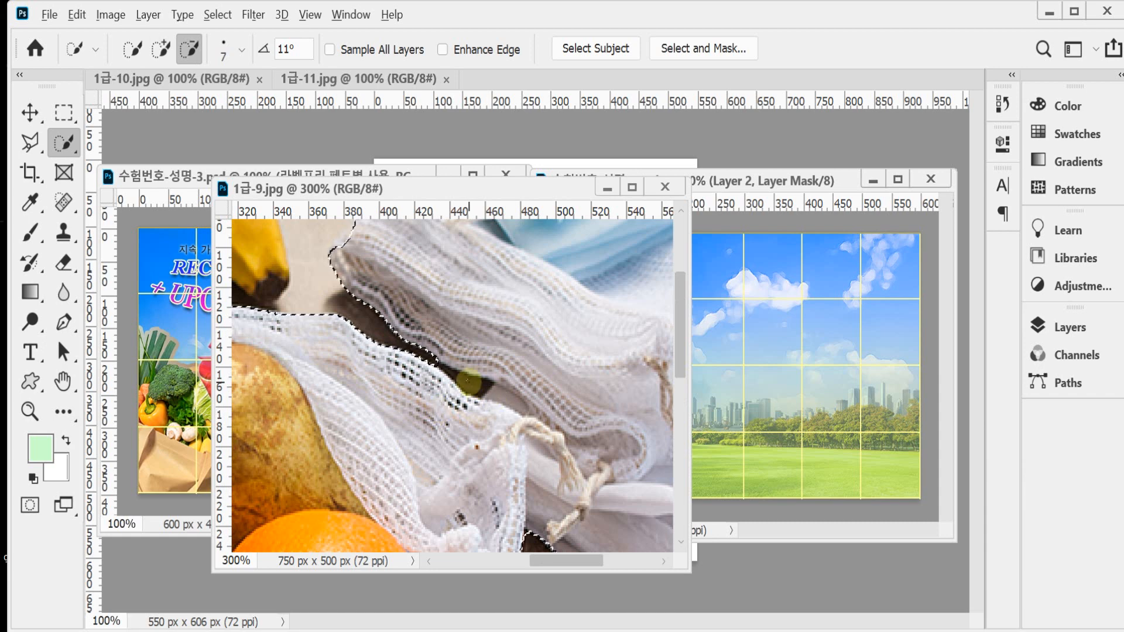
alt+click(442, 368)
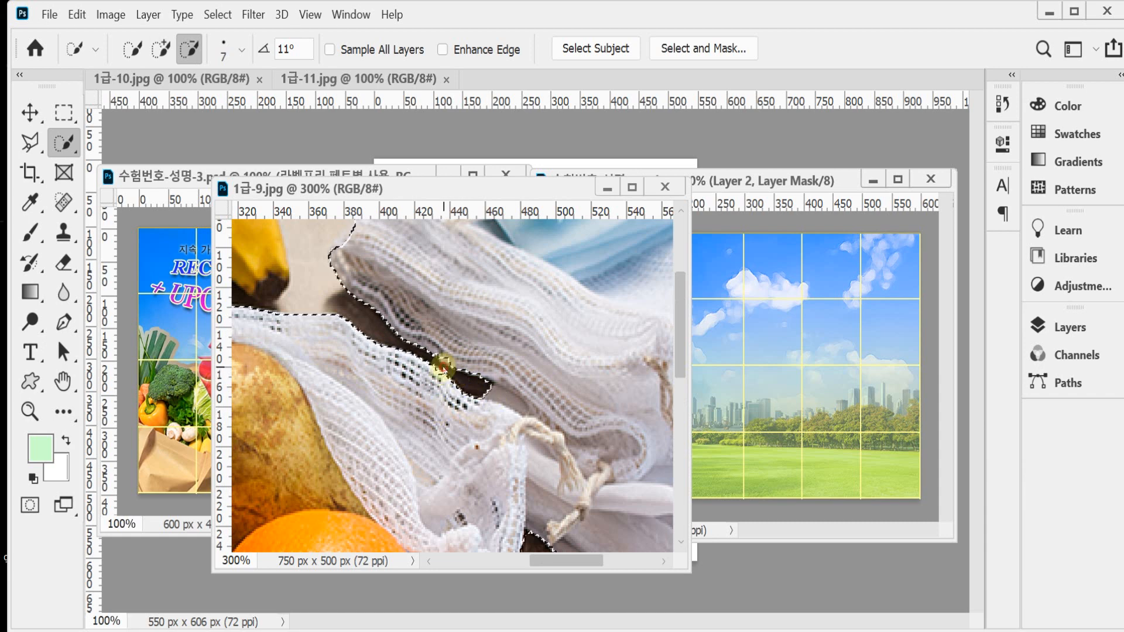
drag(441, 352, 457, 360)
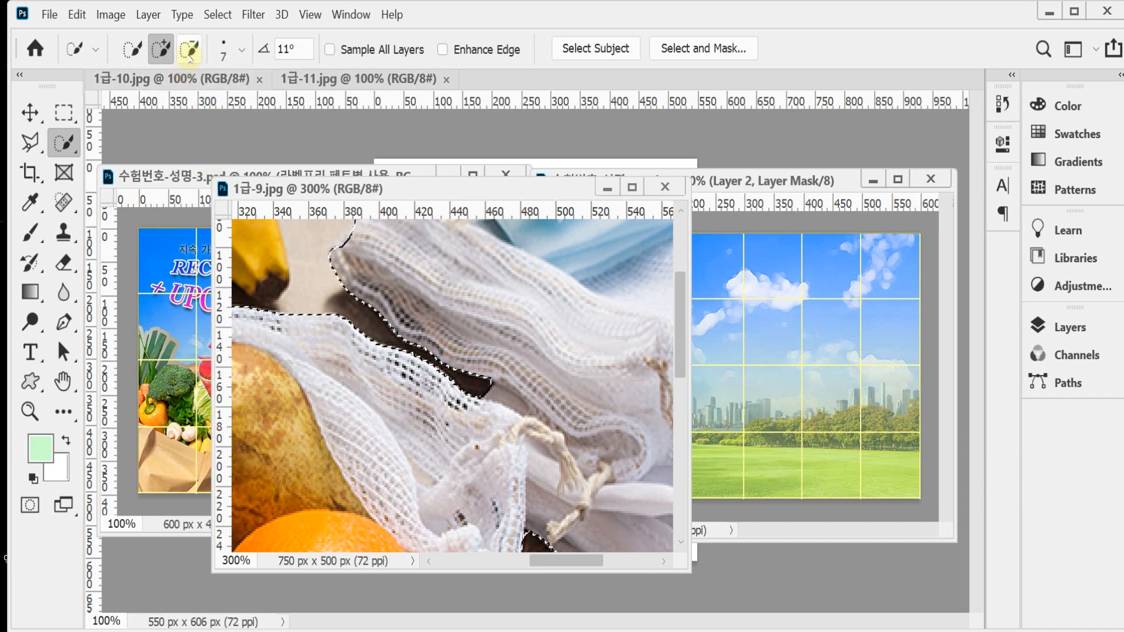
key(space)
ctrl+click(570, 389)
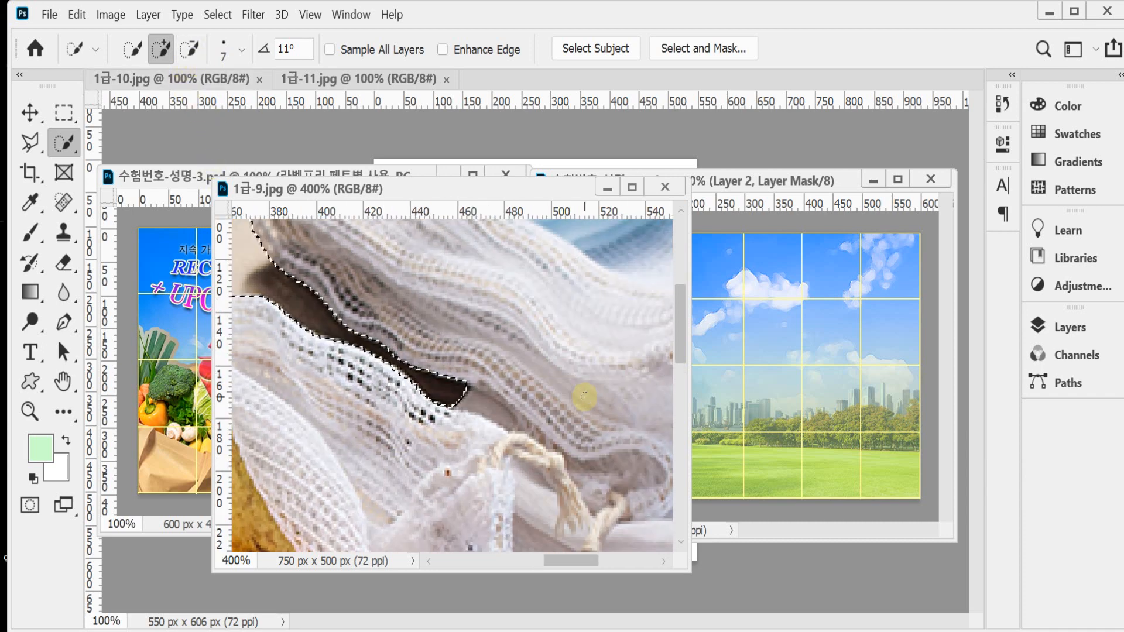
ctrl+alt+click(584, 397)
ctrl+alt+click(585, 397)
ctrl+alt+click(584, 397)
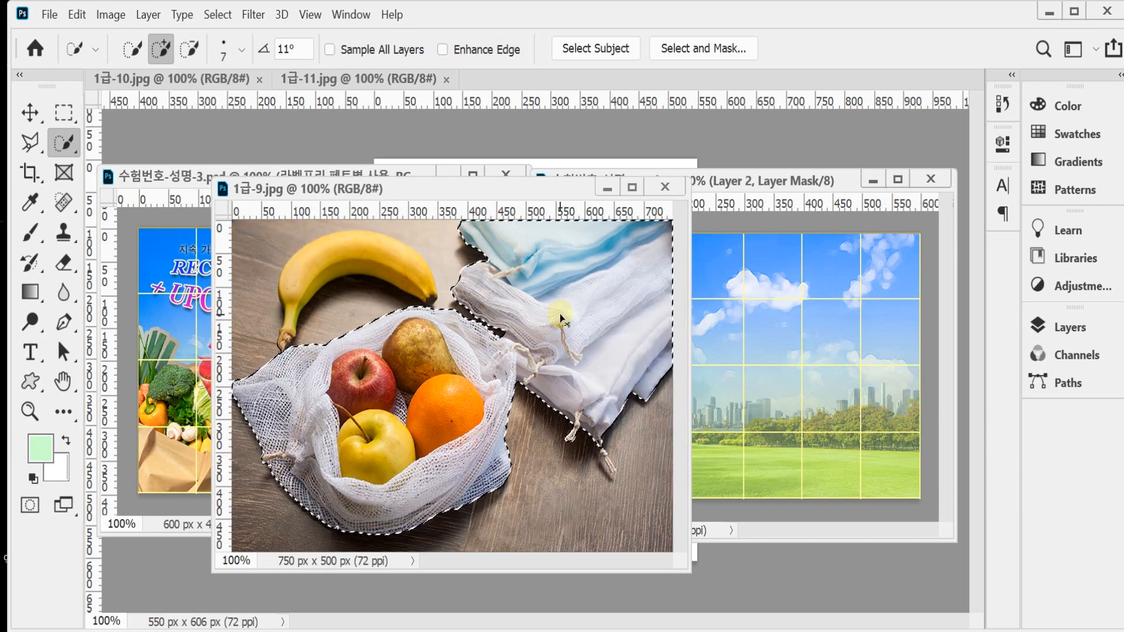
Copy the selected bags, close 1급-9.jpg and paste them into the poster document
key(ctrl+c)
click(666, 187)
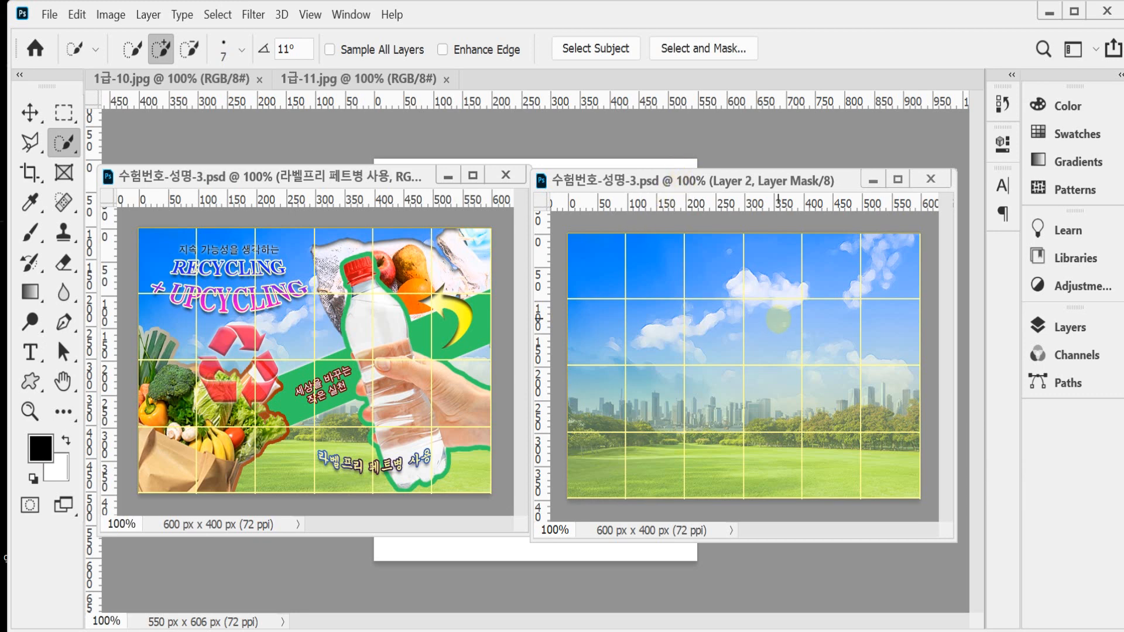
key(ctrl+v)
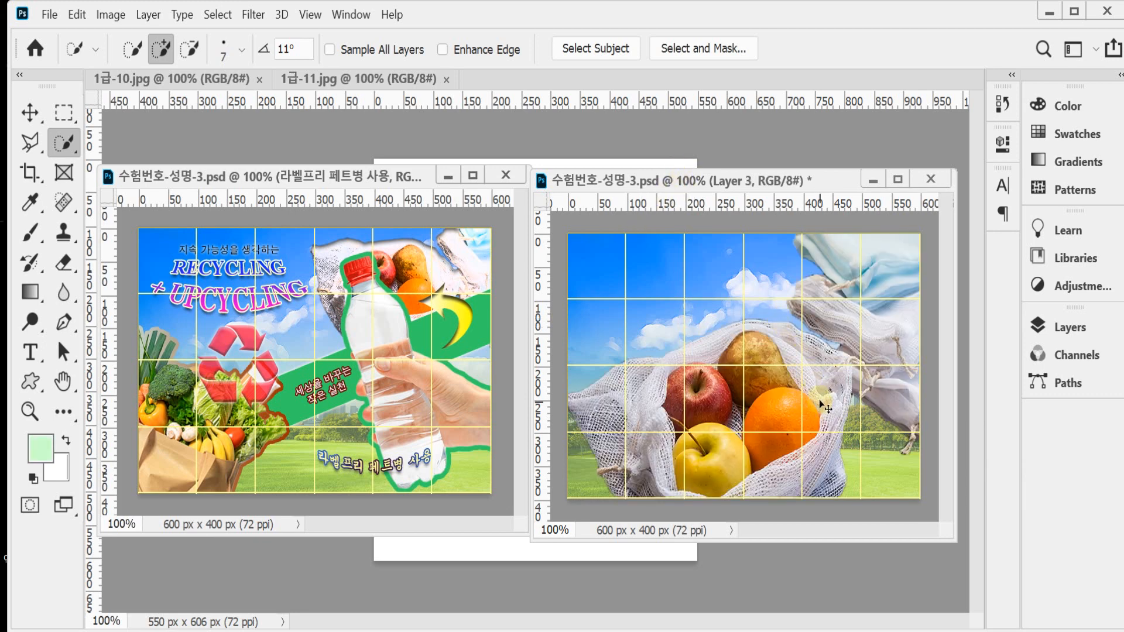
Scale the pasted bags proportionally to 52% and move them to the poster's upper right, at about X 407, Y 96.5 px
key(ctrl+t)
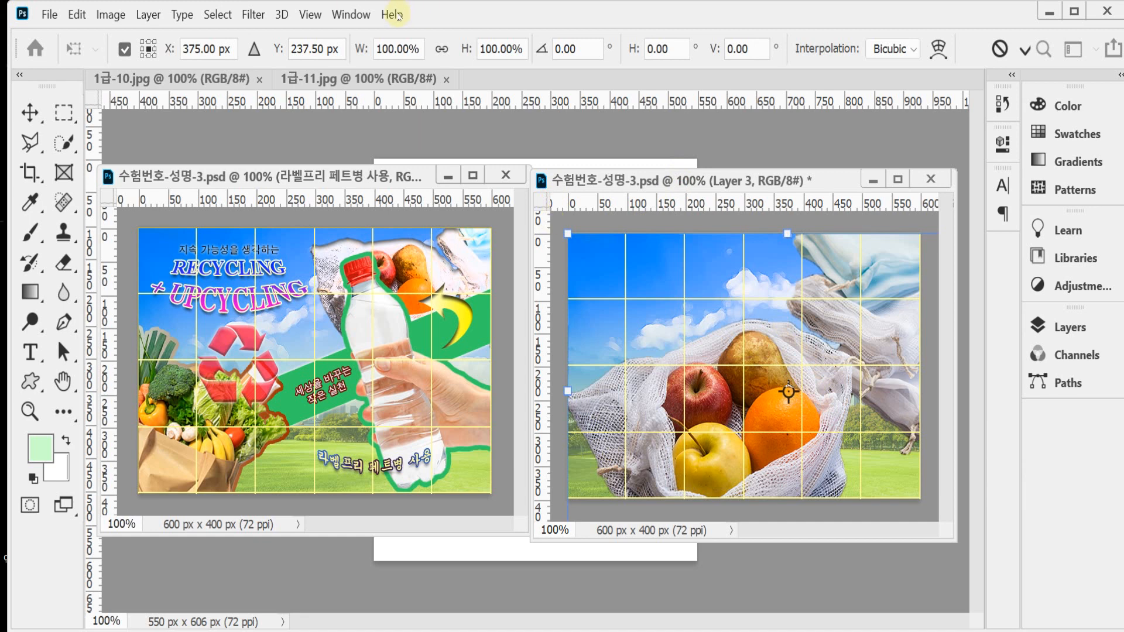
click(444, 50)
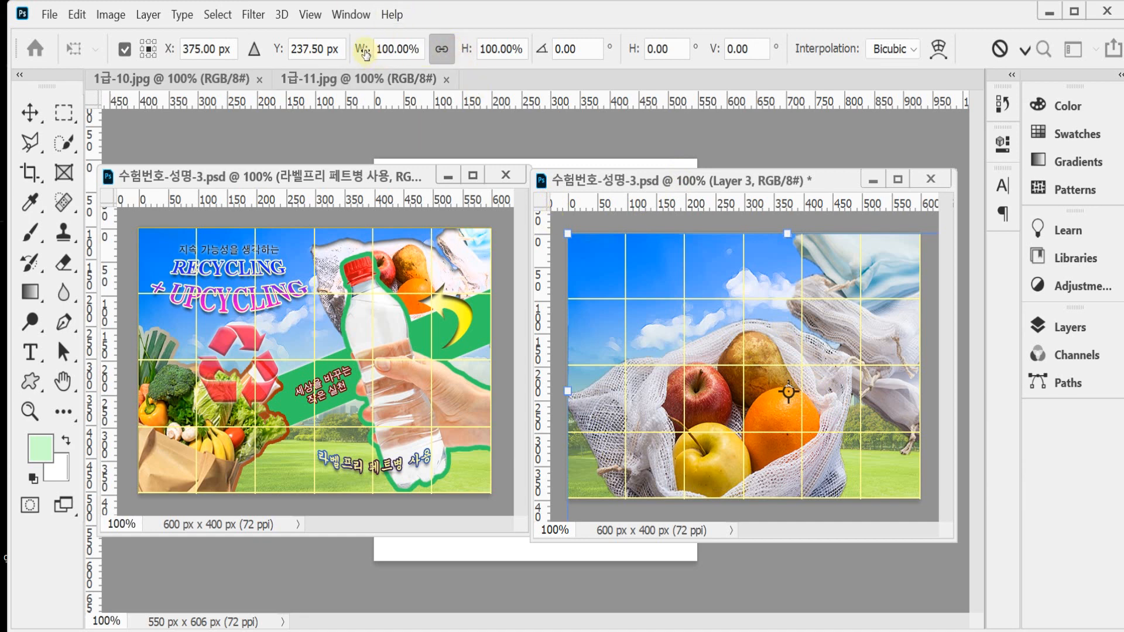
drag(365, 53, 321, 48)
drag(762, 404, 781, 345)
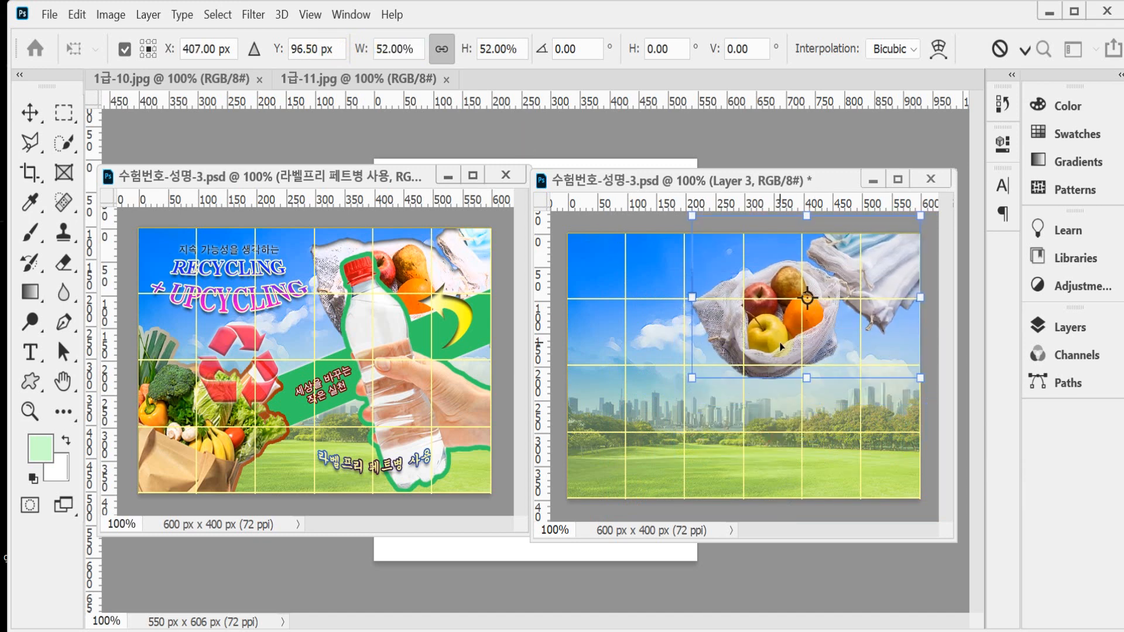
Rotate the bags about 17.4°, move them to about X 480, Y 93.5 px, apply the transform and save
drag(631, 336, 638, 290)
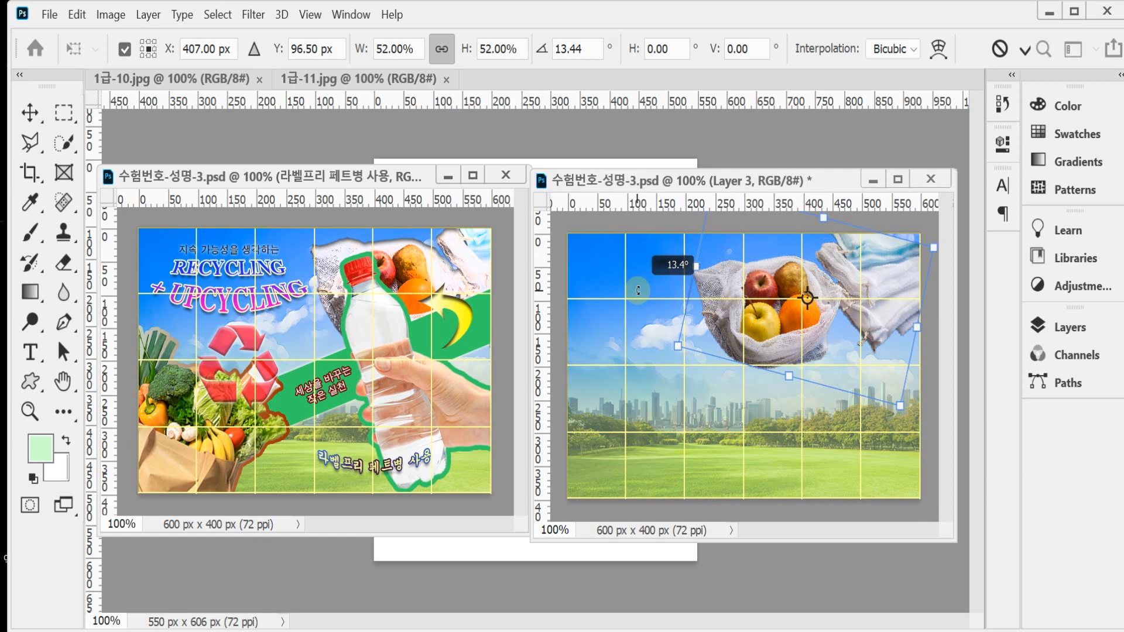
drag(638, 290, 660, 310)
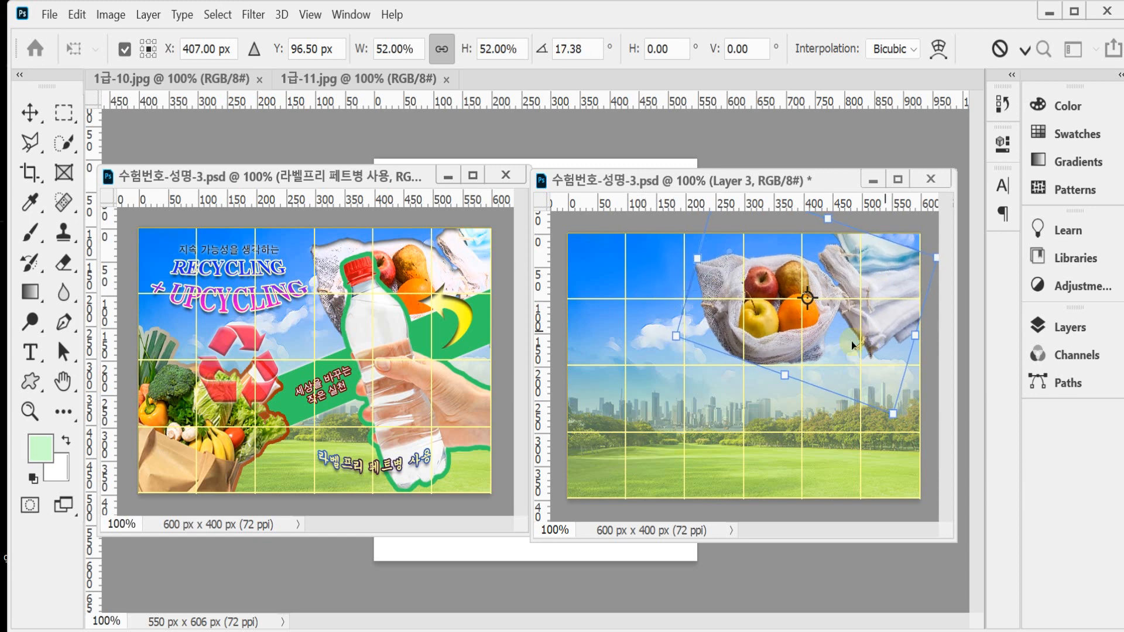
drag(783, 343, 823, 338)
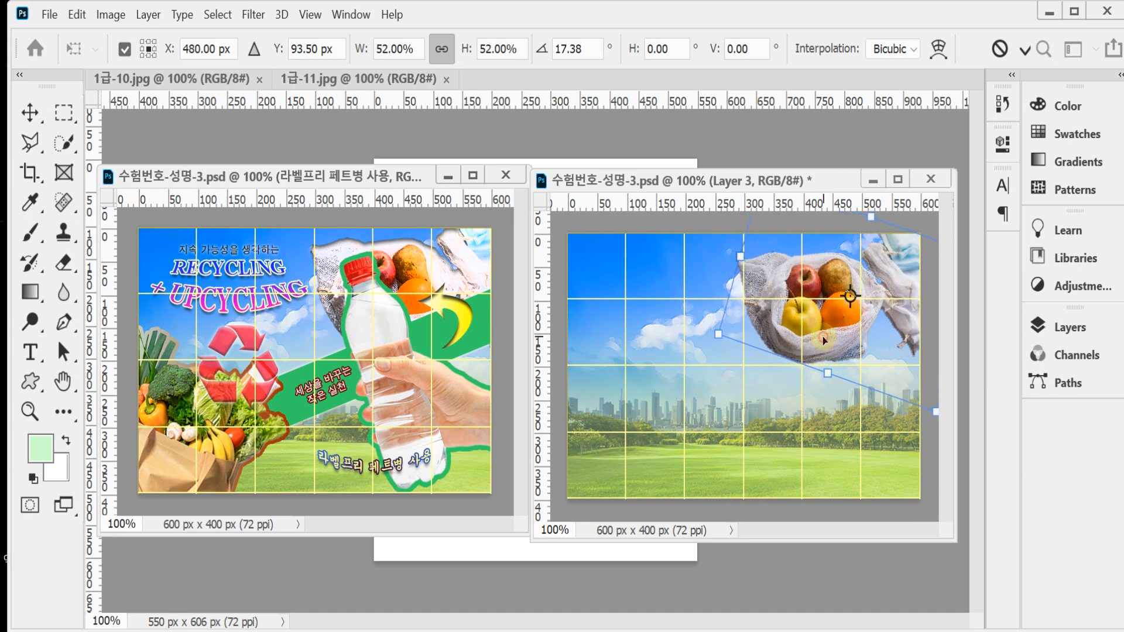
key(w)
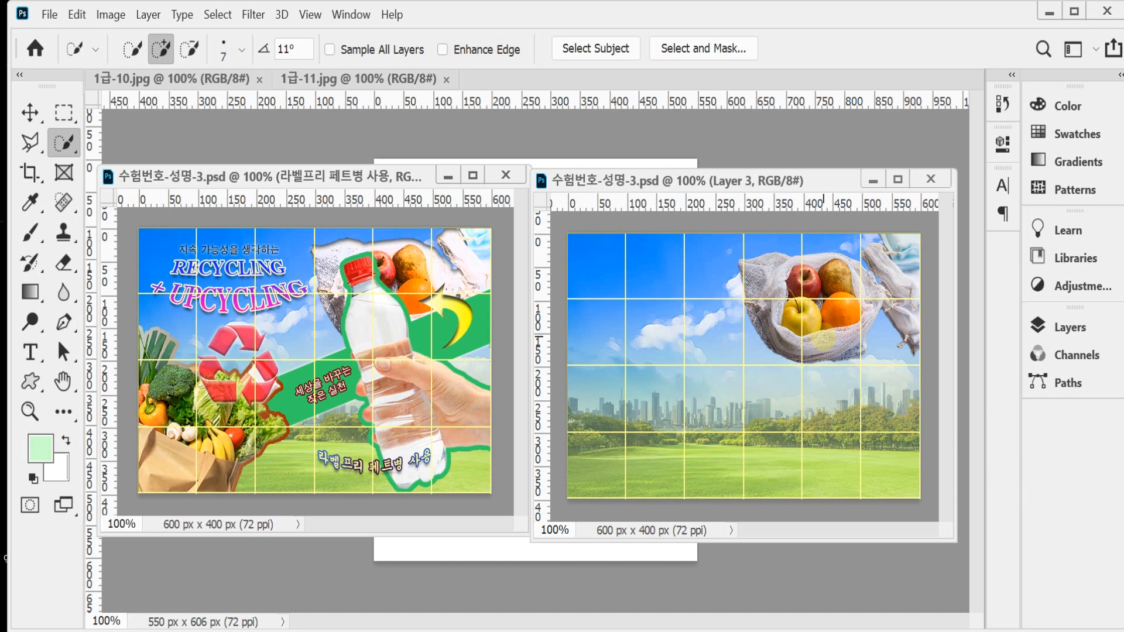
Apply the Film Grain filter to the bags with grain 4, highlight area 0 and intensity 10, and save the poster
click(262, 15)
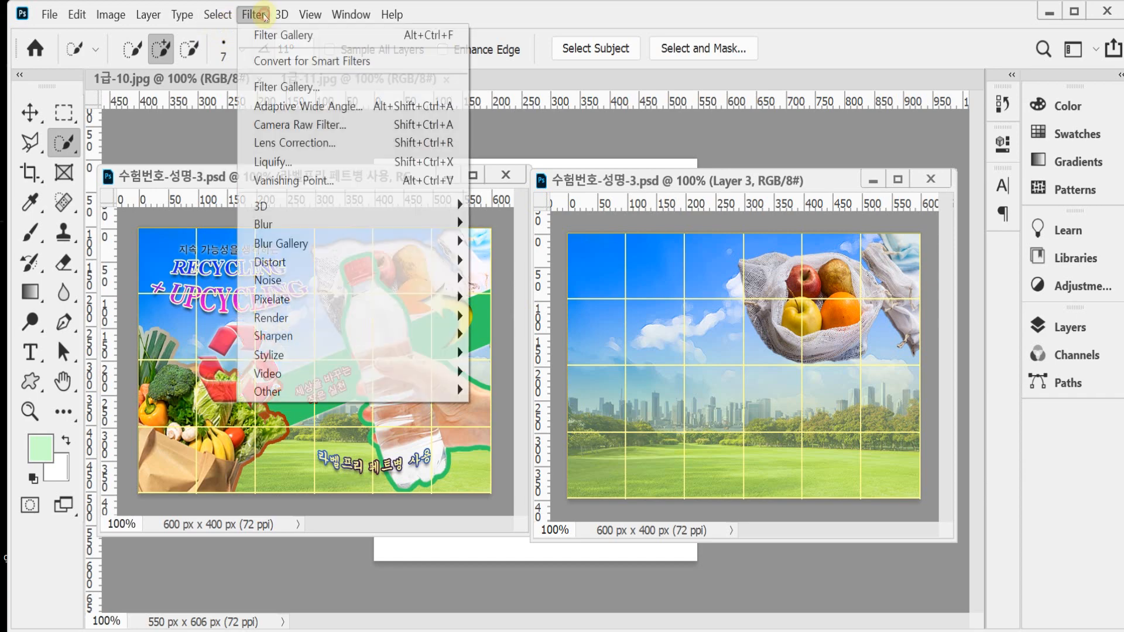
click(287, 89)
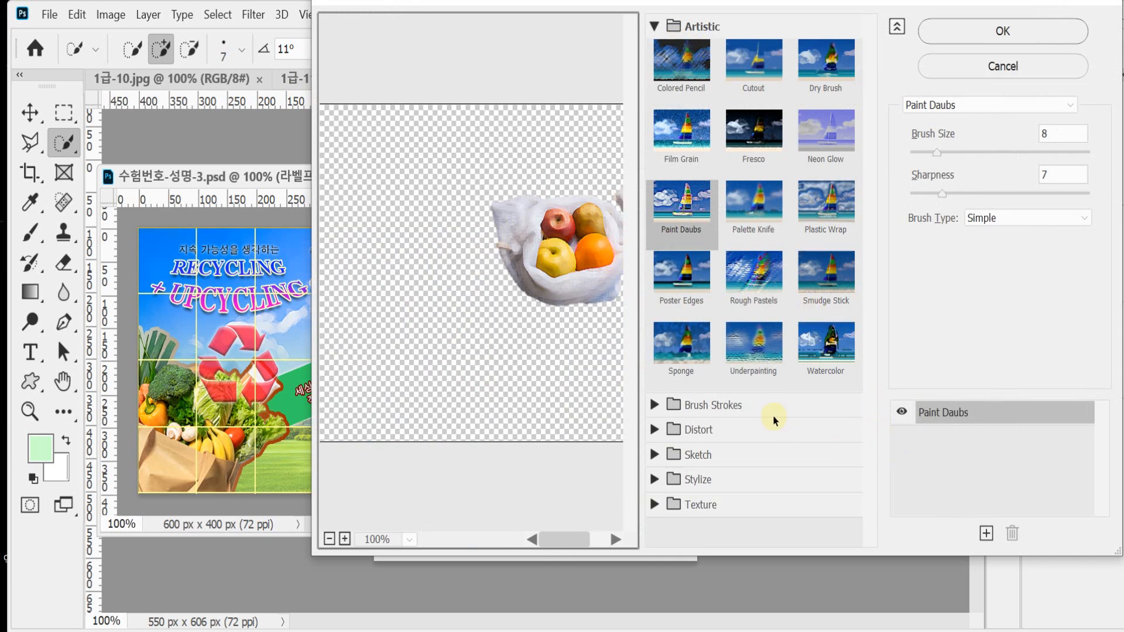
click(702, 126)
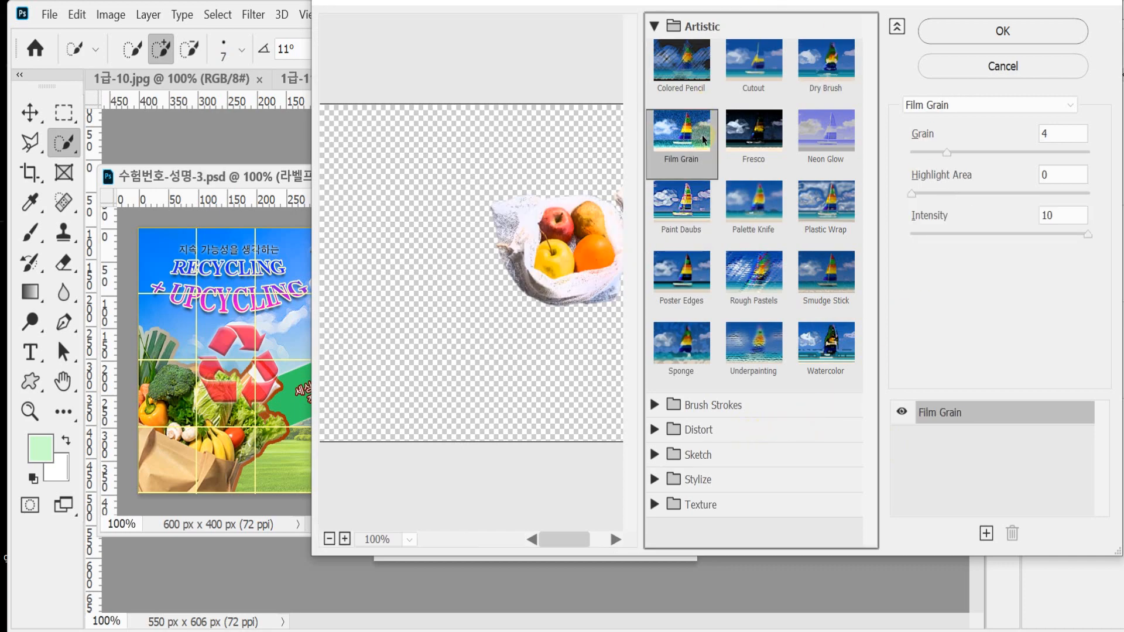
click(950, 40)
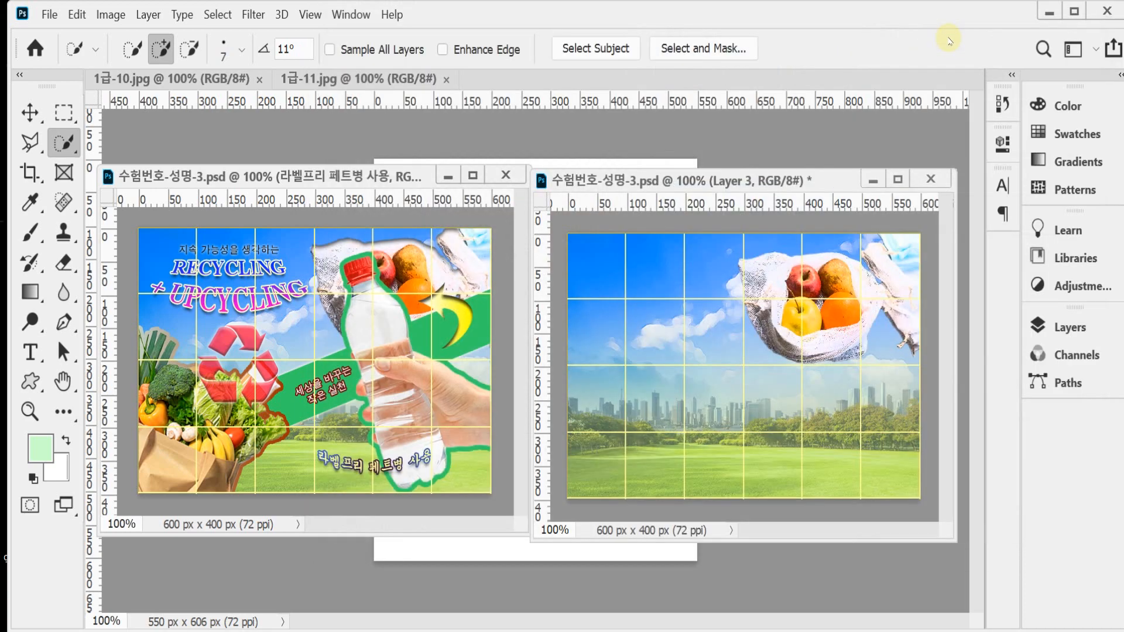
key(ctrl+s)
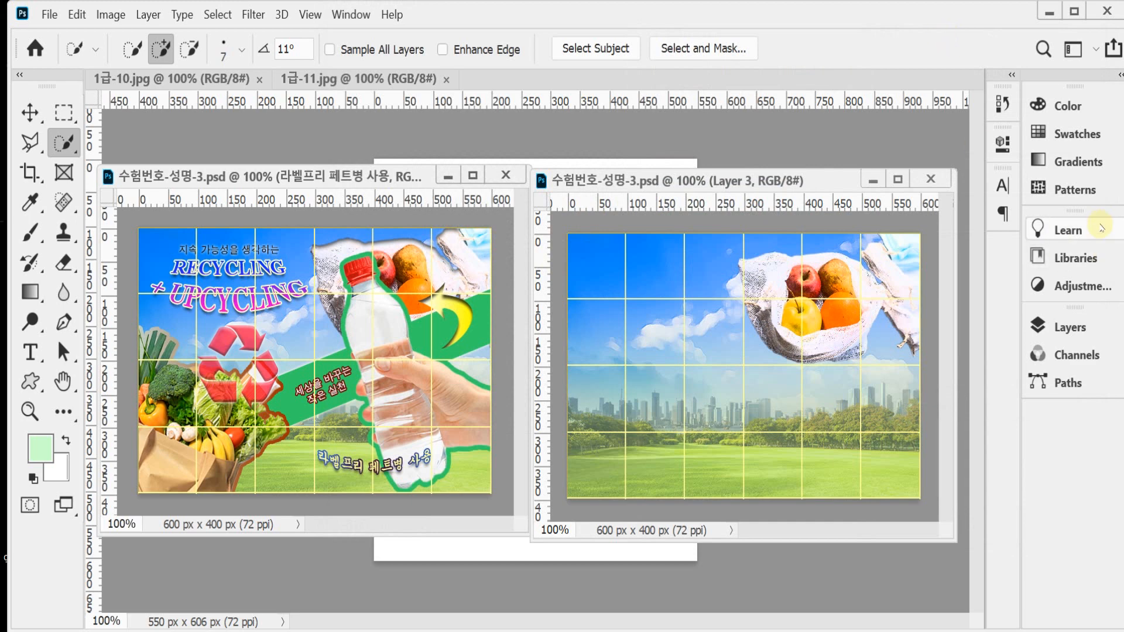
Add an Inner Shadow to the bags layer with a distance of 3 px and a size of 7 px
click(1055, 335)
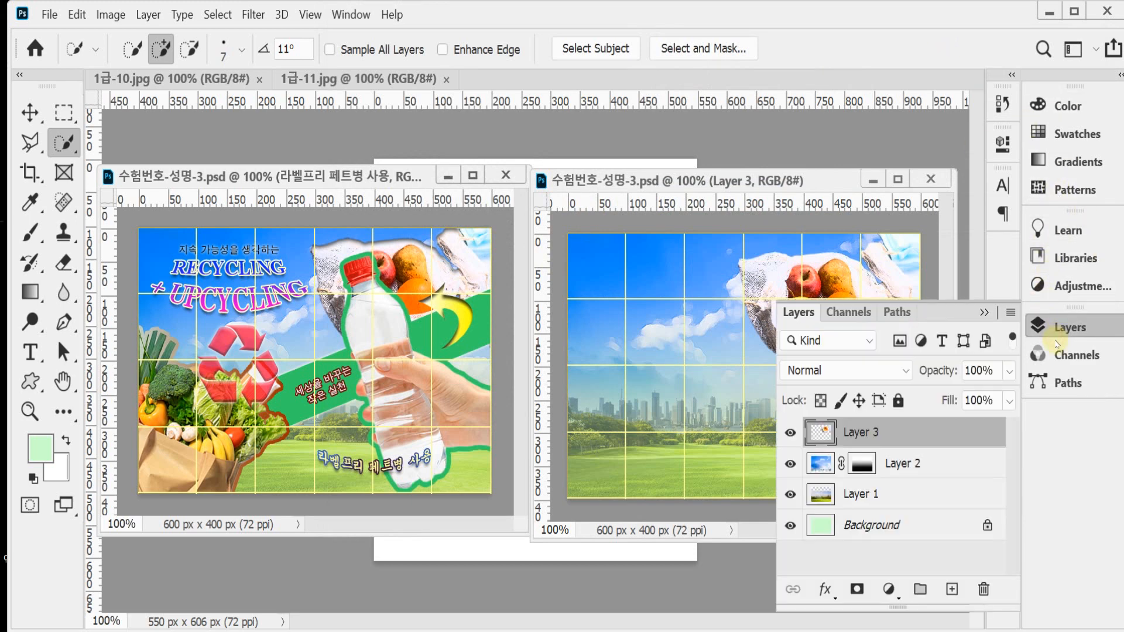
click(823, 590)
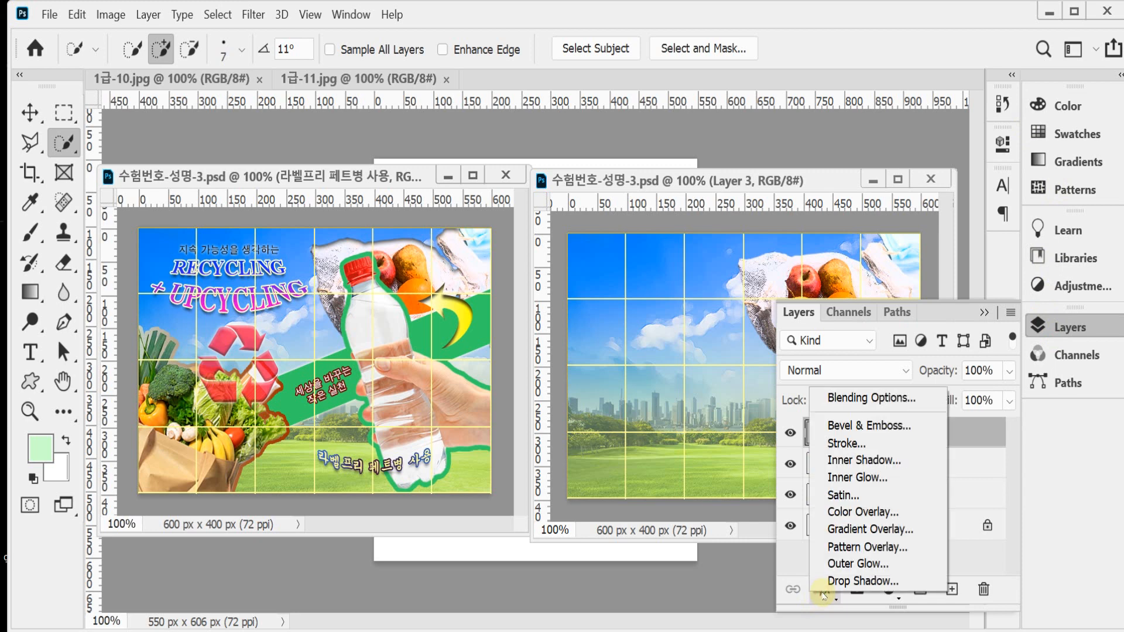
click(925, 461)
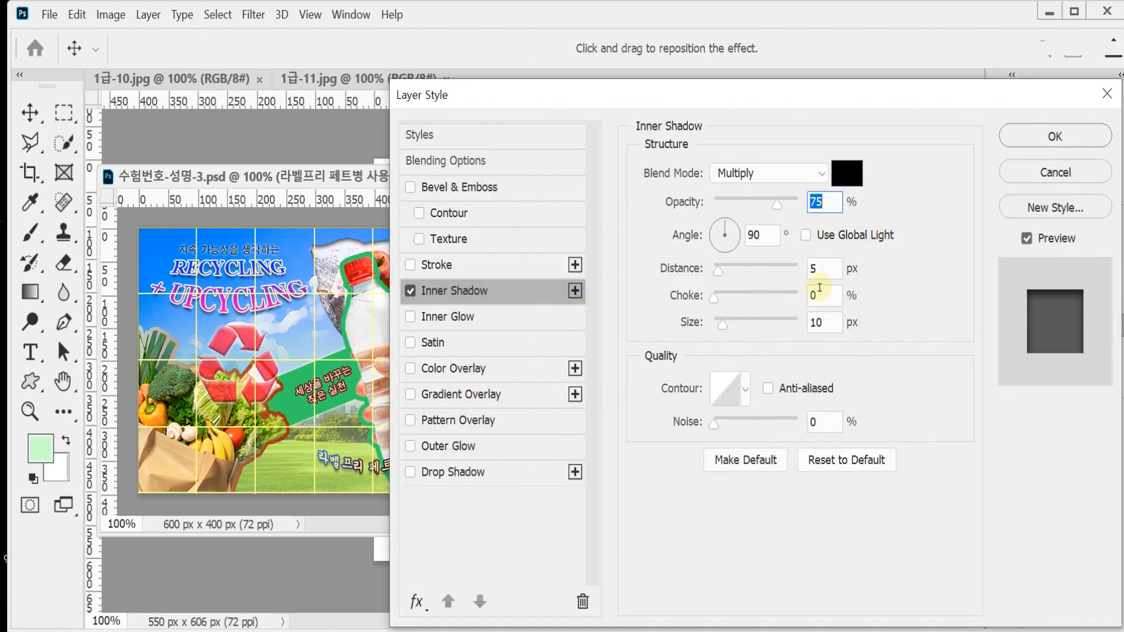
click(820, 268)
click(831, 322)
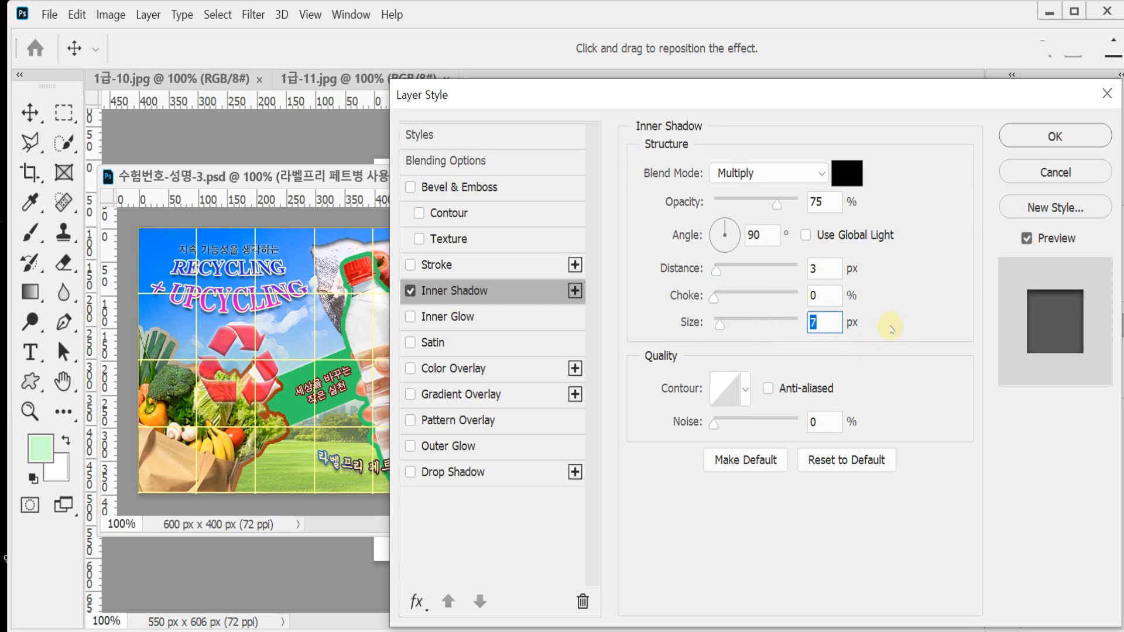
click(1019, 138)
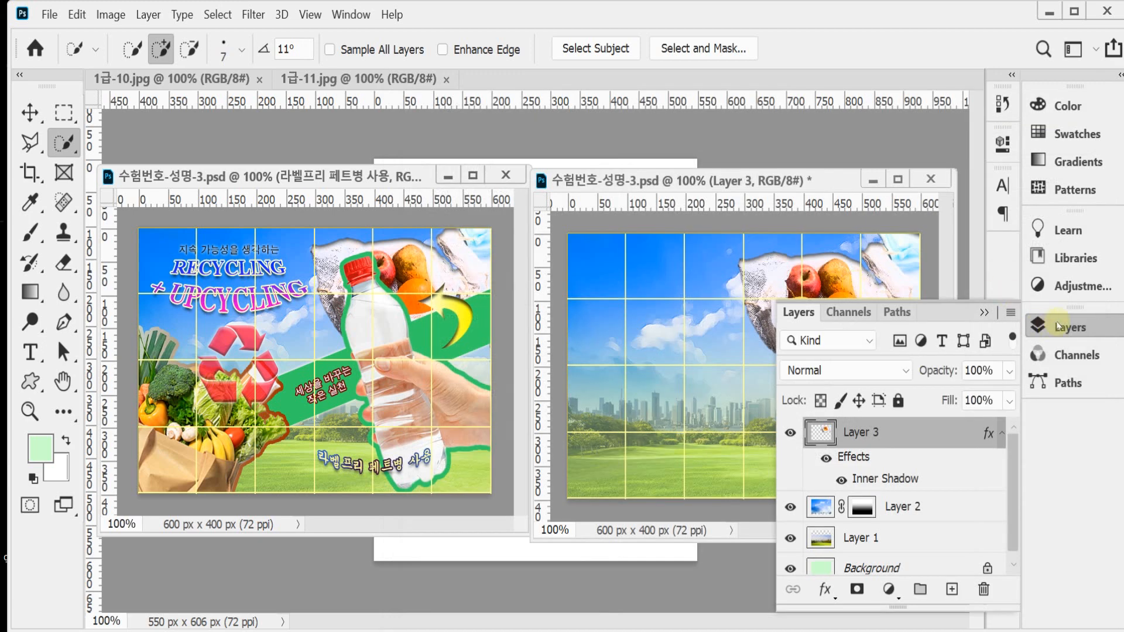
click(1060, 326)
Bring 1급-10.jpg into its own floating window and enlarge the window to show the whole photo
drag(168, 82, 250, 177)
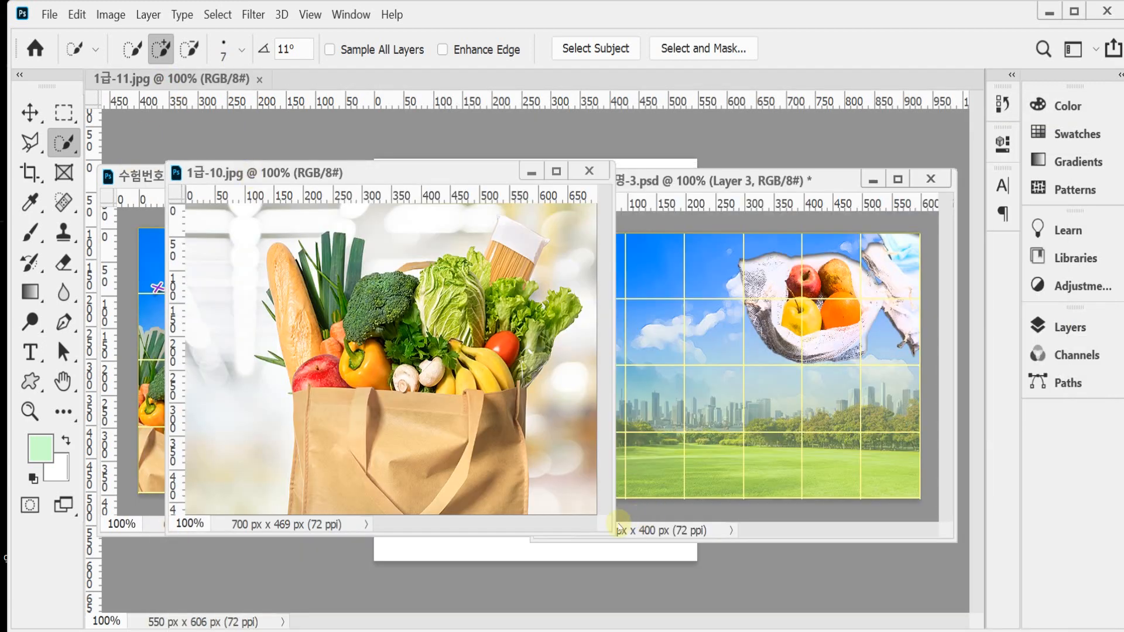
drag(612, 528, 648, 560)
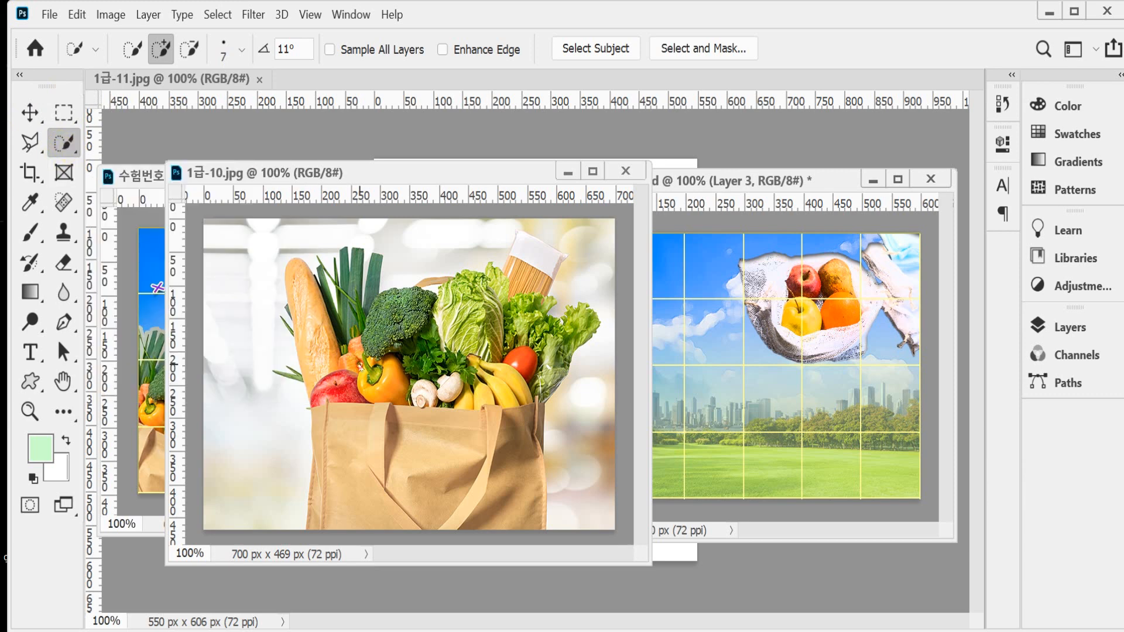
Enlarge the Quick Selection brush to 30 px and start selecting the grocery bag from its vegetables down to the left part of the paper
key(])
key(])
key(])
key(])
key(])
key(])
key(])
key(])
key(])
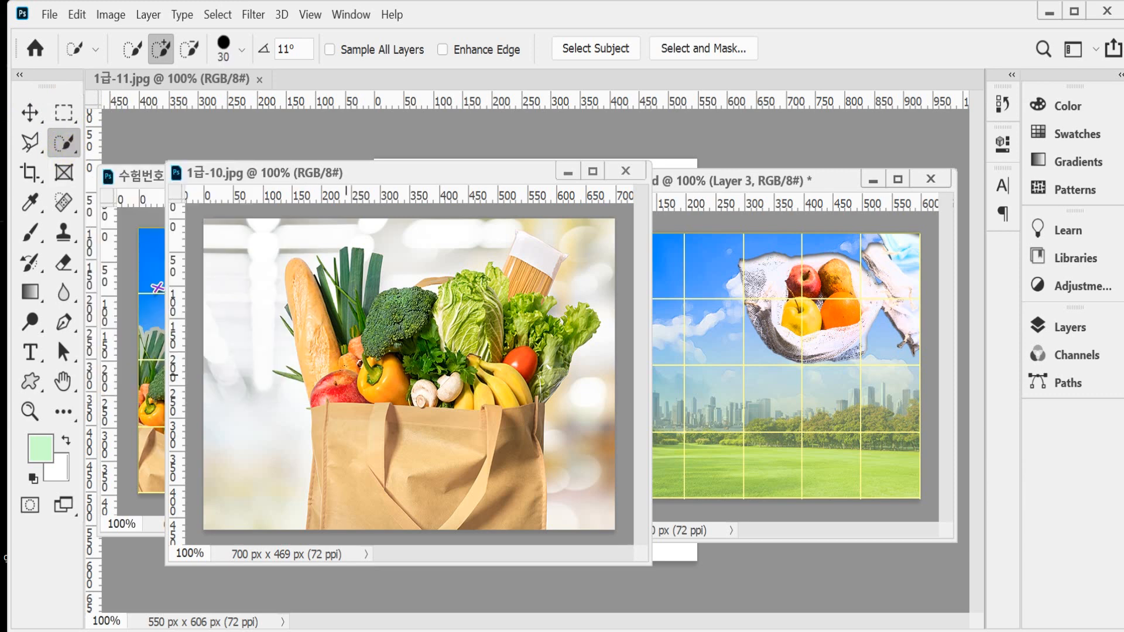
mouse_move(407, 352)
mouse_down()
mouse_move(416, 481)
mouse_move(331, 447)
mouse_up()
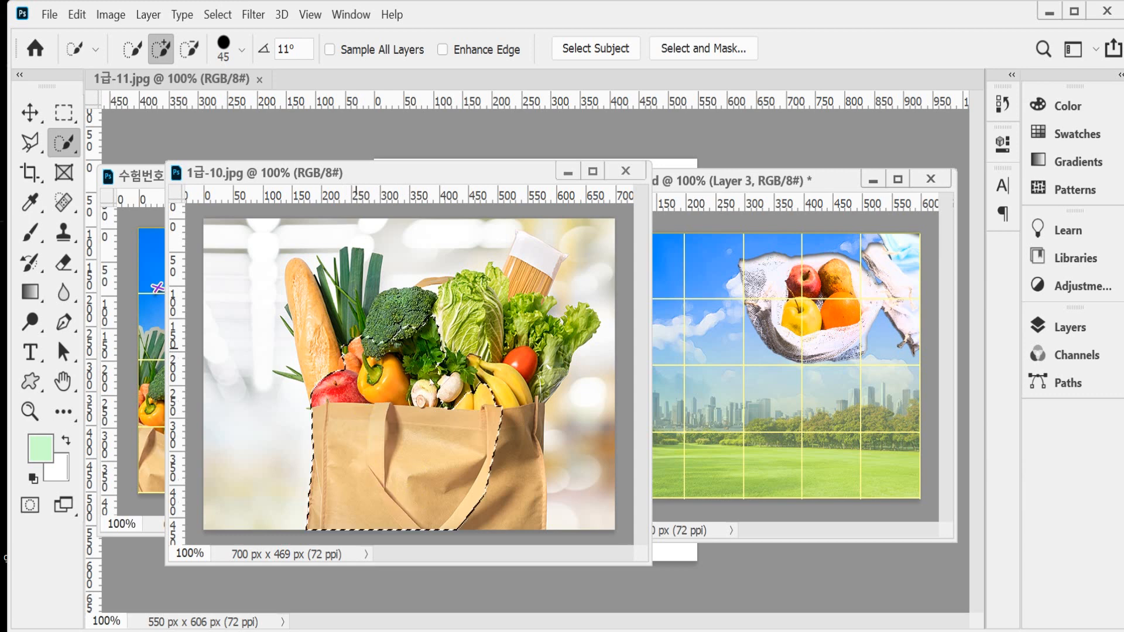
Enlarge the brush to 100 px and extend the selection over the rest of the bag, the bread, vegetables and pasta
key(])
key(])
key(])
key(])
key(])
key(])
mouse_move(514, 309)
mouse_down()
mouse_move(350, 354)
mouse_move(442, 349)
mouse_move(490, 504)
mouse_up()
mouse_move(495, 410)
mouse_down()
mouse_move(502, 355)
mouse_move(509, 398)
mouse_move(522, 338)
mouse_move(505, 347)
mouse_move(529, 355)
mouse_move(462, 319)
mouse_move(442, 322)
mouse_up()
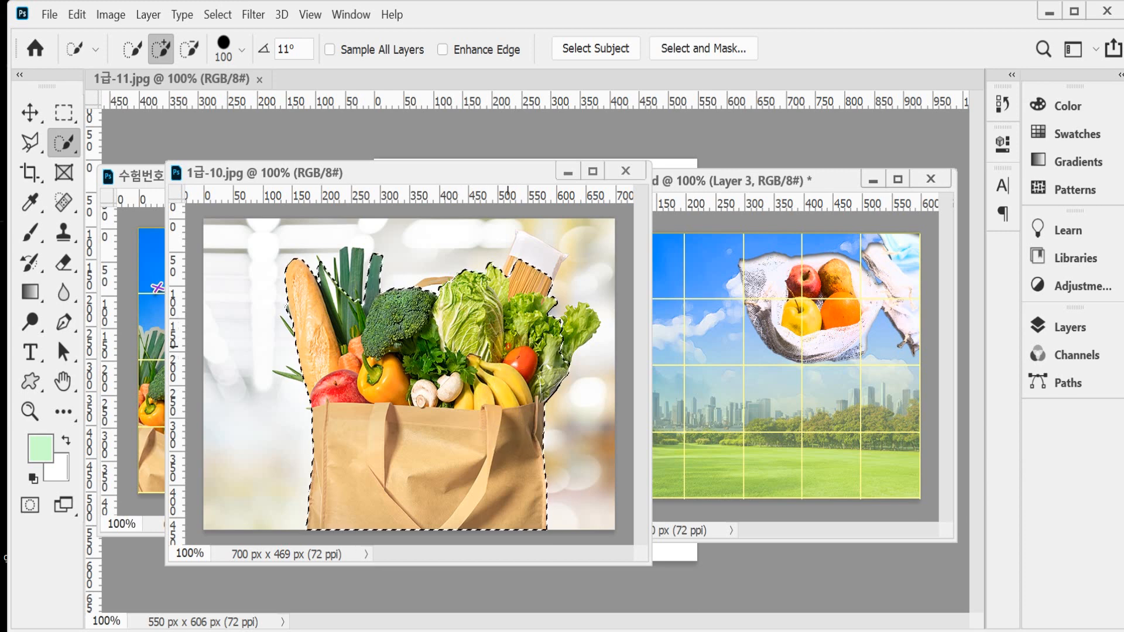
Reduce the Quick Selection brush to 6 px and add the missing tall leek leaves to the selection
key(bracketleft)
key(bracketleft)
key(bracketleft)
key(bracketleft)
key(bracketleft)
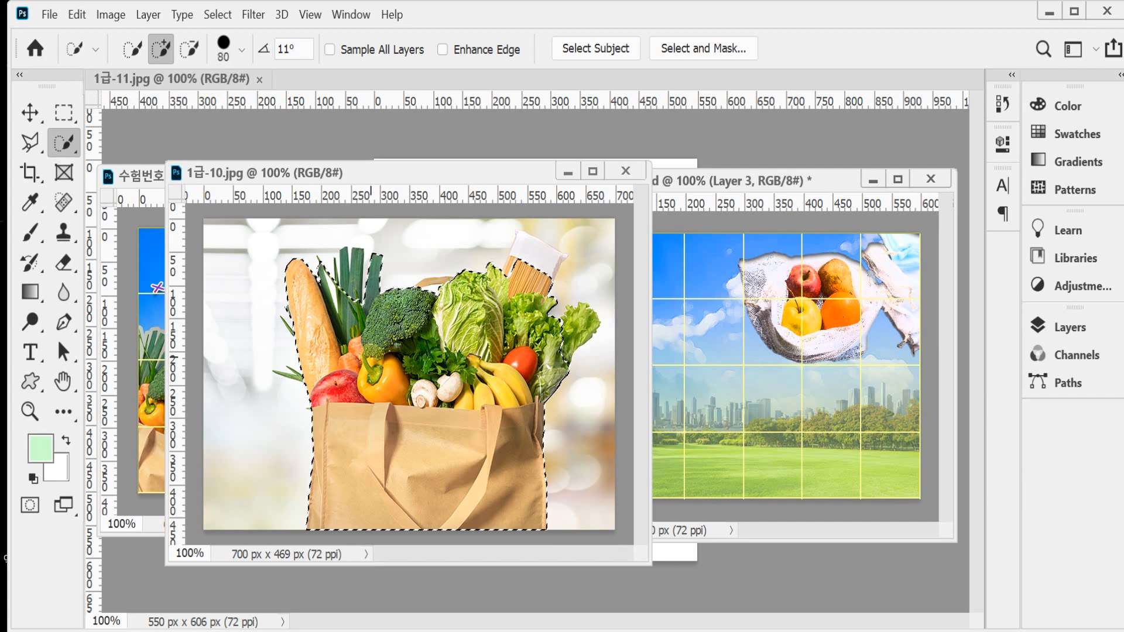
scroll(319, 272, up, 2)
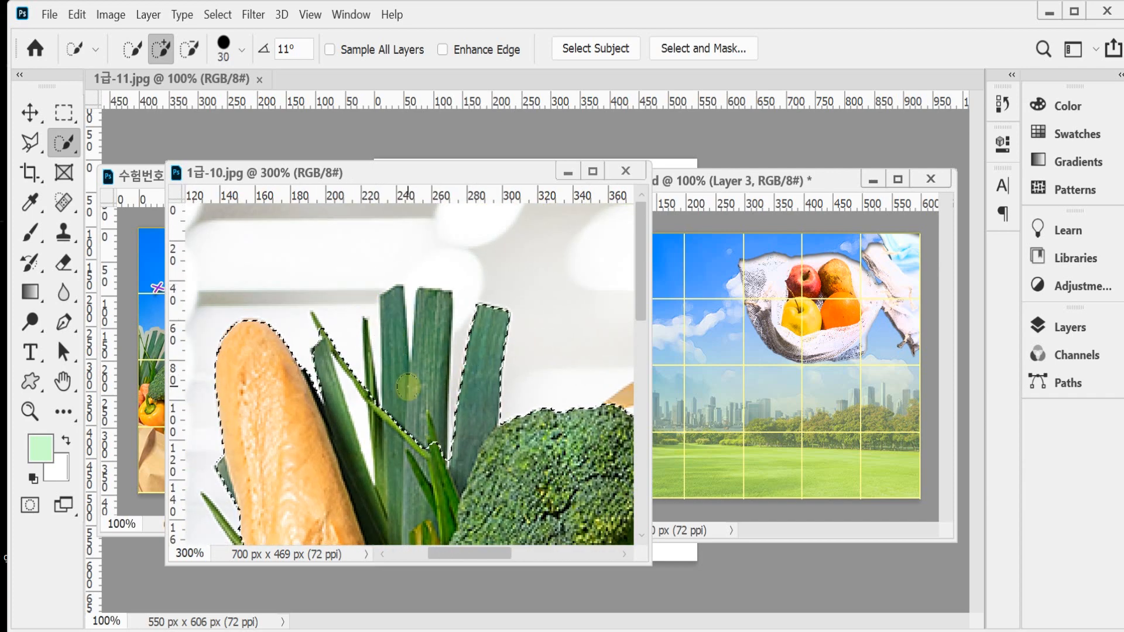
key(bracketleft)
key(bracketleft)
key(bracketleft)
key(bracketleft)
key(bracketleft)
key(bracketleft)
key(bracketleft)
key(bracketleft)
key(bracketleft)
key(bracketleft)
key(bracketleft)
key(bracketleft)
mouse_move(434, 303)
mouse_down()
mouse_move(420, 419)
mouse_move(397, 439)
mouse_up()
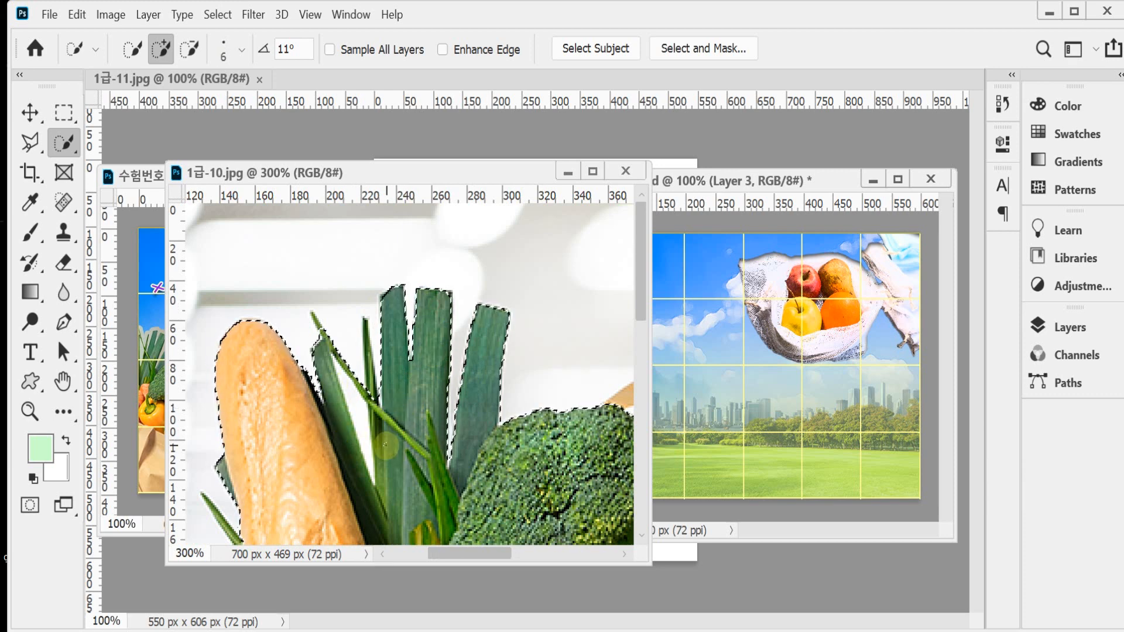
With a 3 px brush, refine the selection around the thin leaves beside the bread and subtract the background between them
key(alt)
drag(356, 413, 371, 467)
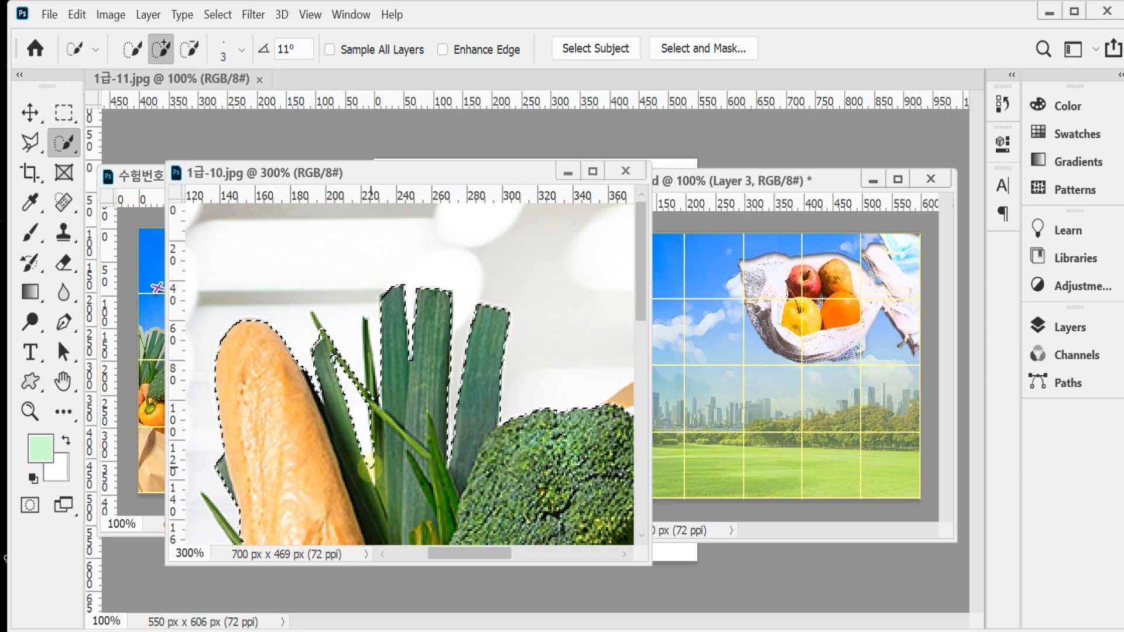
key(bracketleft)
key(bracketleft)
key(bracketleft)
key(alt)
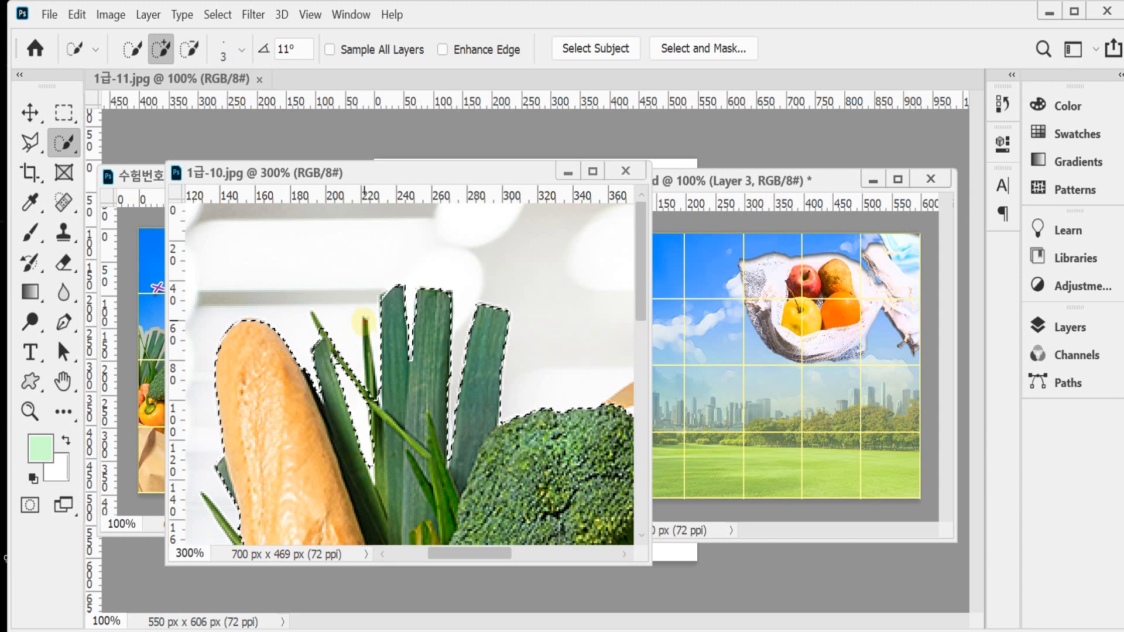
drag(363, 321, 382, 417)
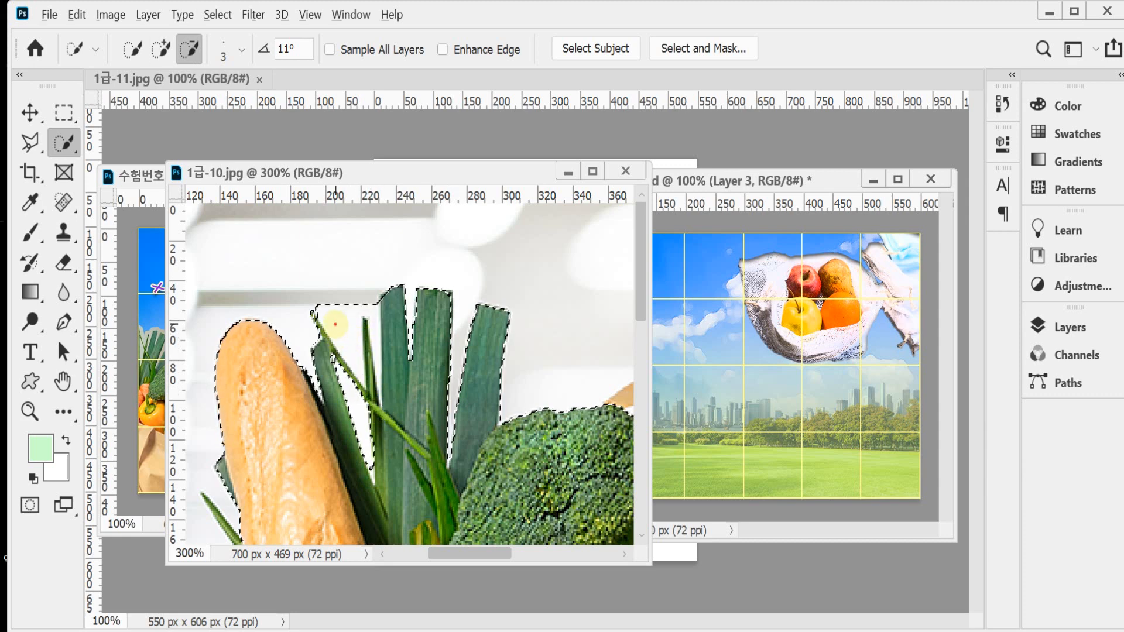
alt+drag(334, 324, 339, 329)
alt+drag(321, 287, 352, 337)
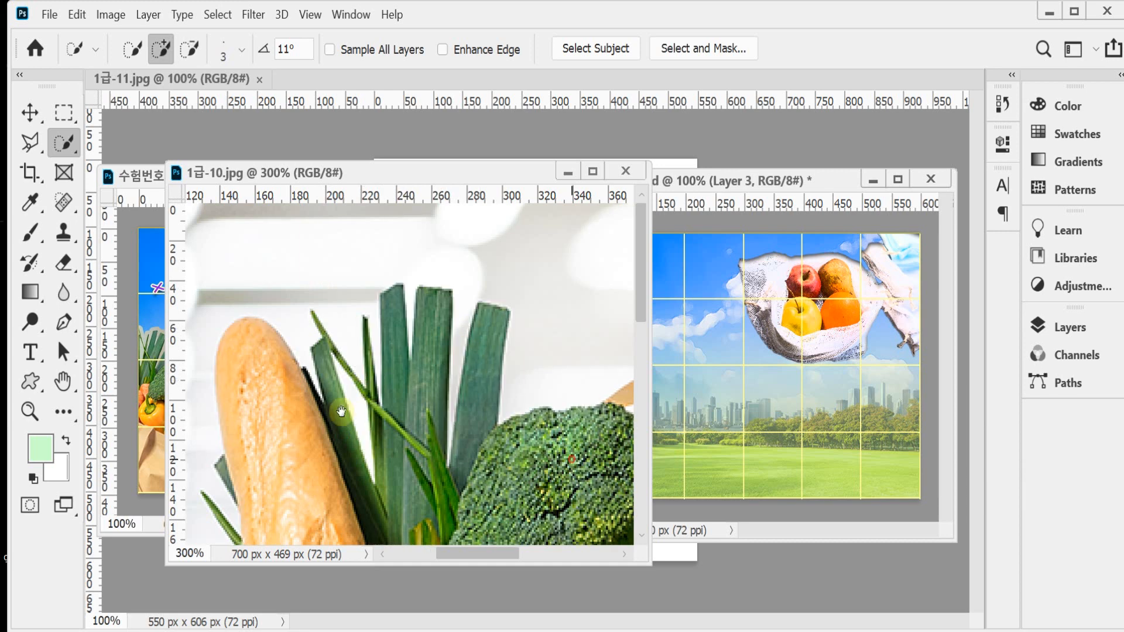
Clean up the selection at the bag handle between broccoli and cabbage by subtracting the background gap beneath it
drag(572, 415, 230, 334)
drag(302, 310, 369, 307)
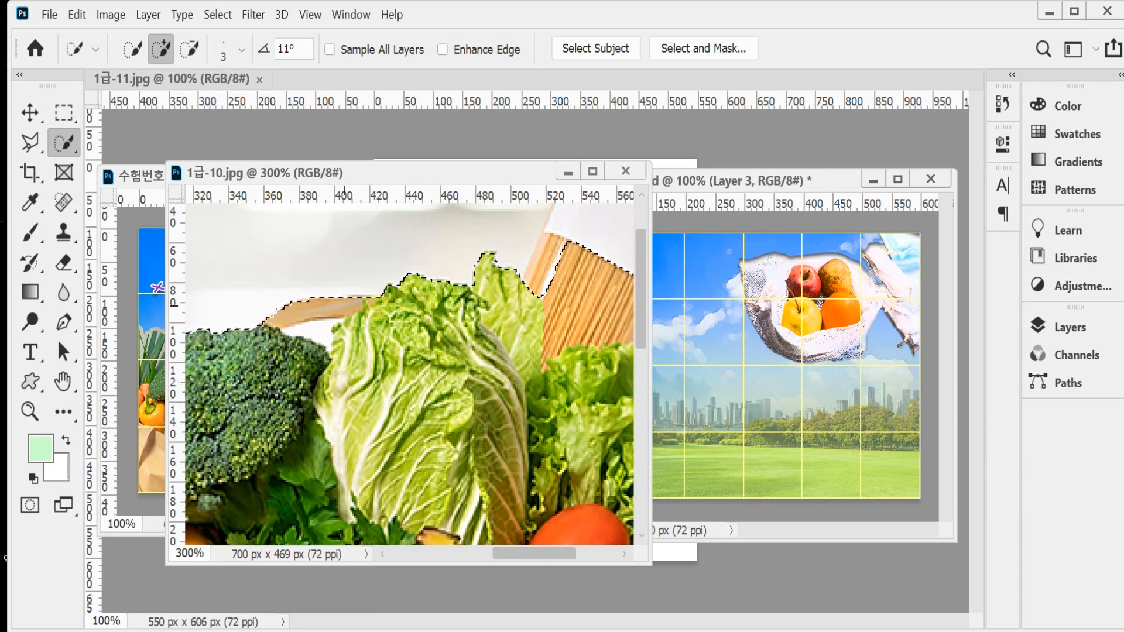
alt+drag(313, 335, 334, 330)
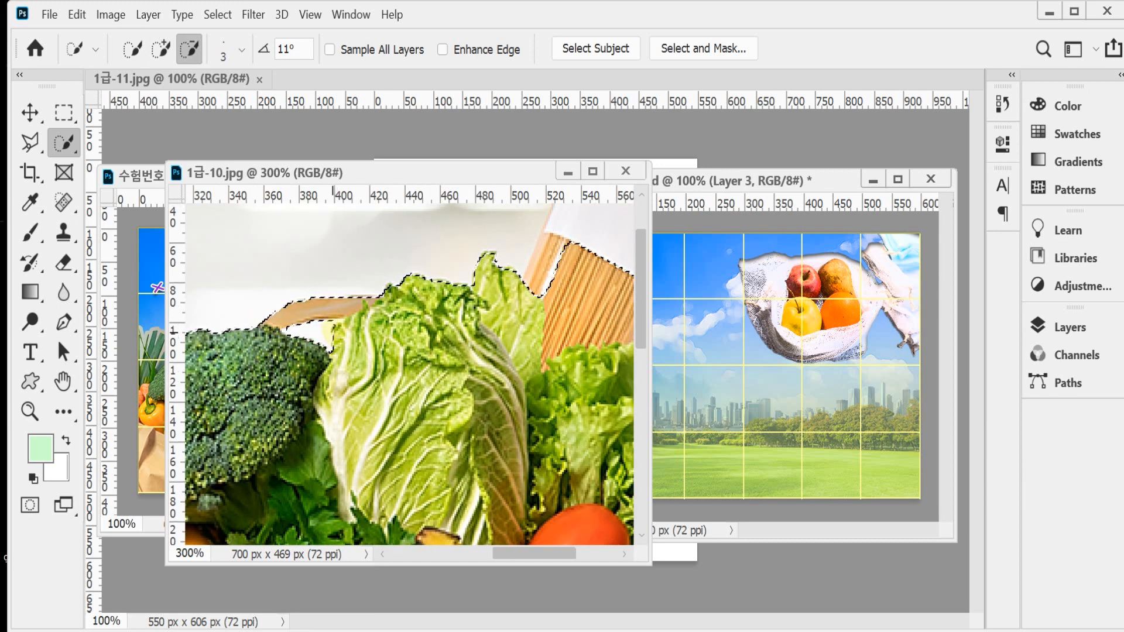
Add the white upper part of the pasta package, including its corners, to the selection
drag(580, 236, 382, 318)
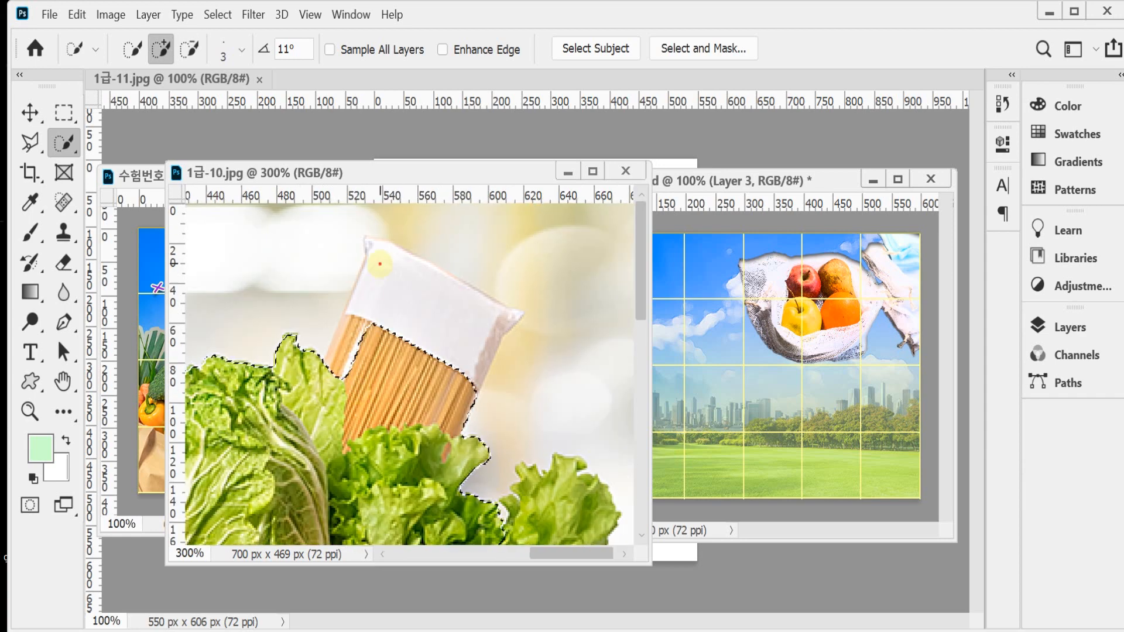
drag(381, 256, 385, 253)
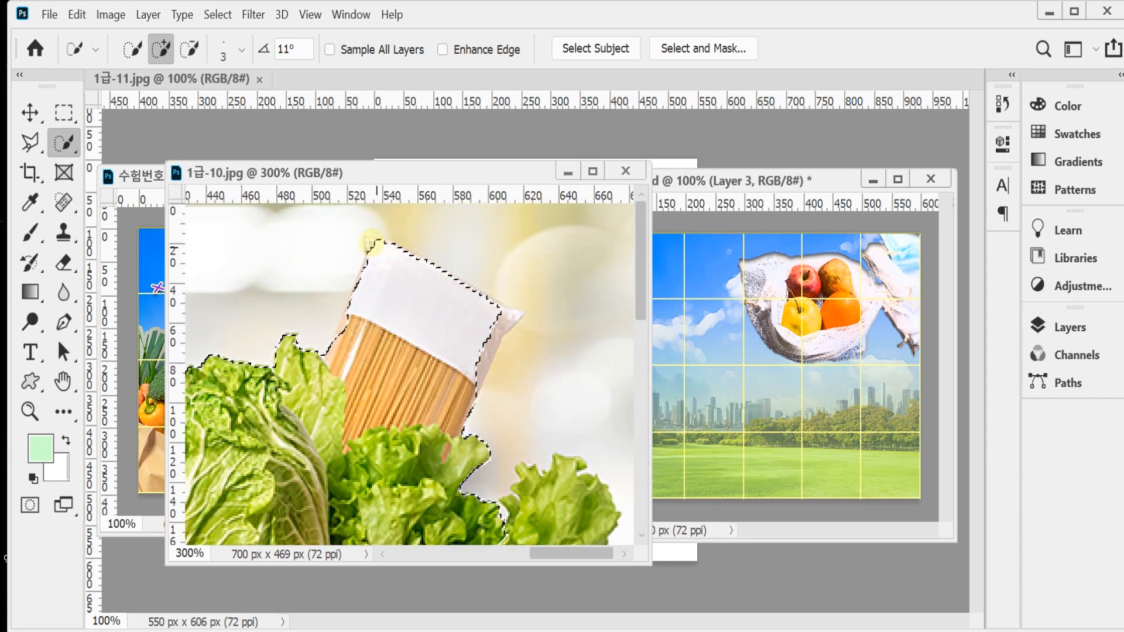
click(374, 248)
drag(495, 320, 508, 314)
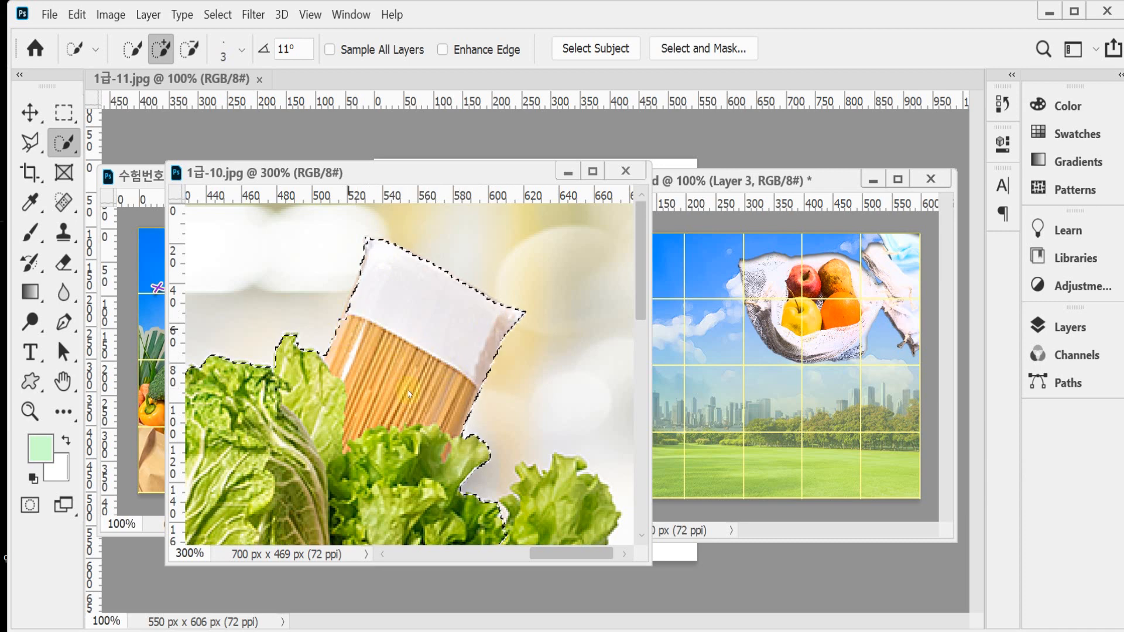
Add the outer lettuce leaf on the bag's right side to the selection
scroll(409, 393, down, 5)
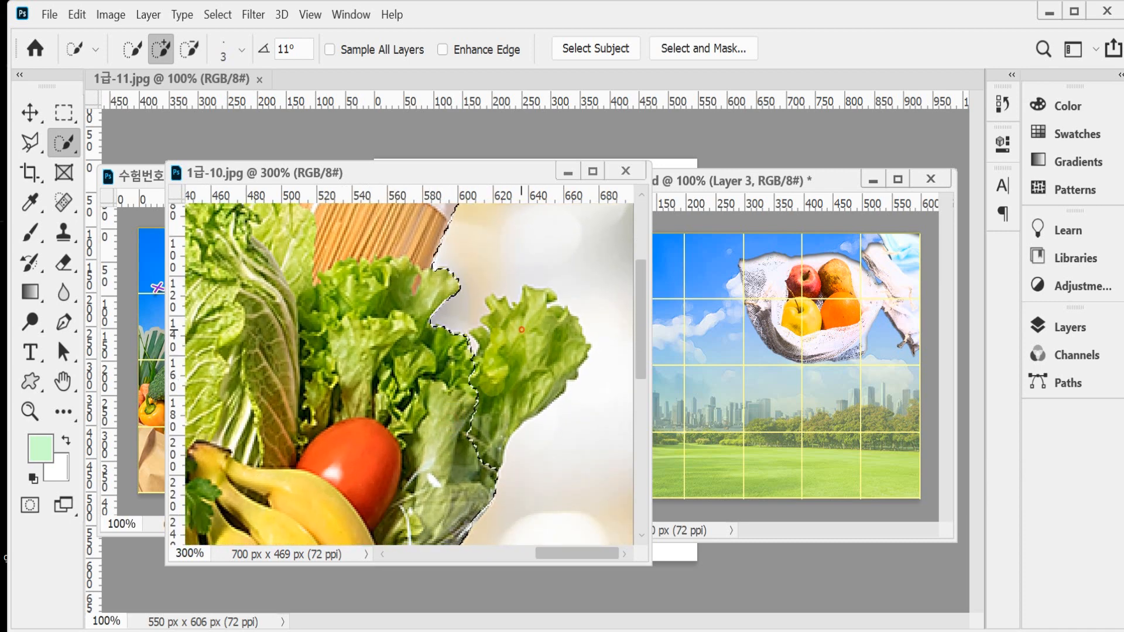
drag(521, 330, 529, 341)
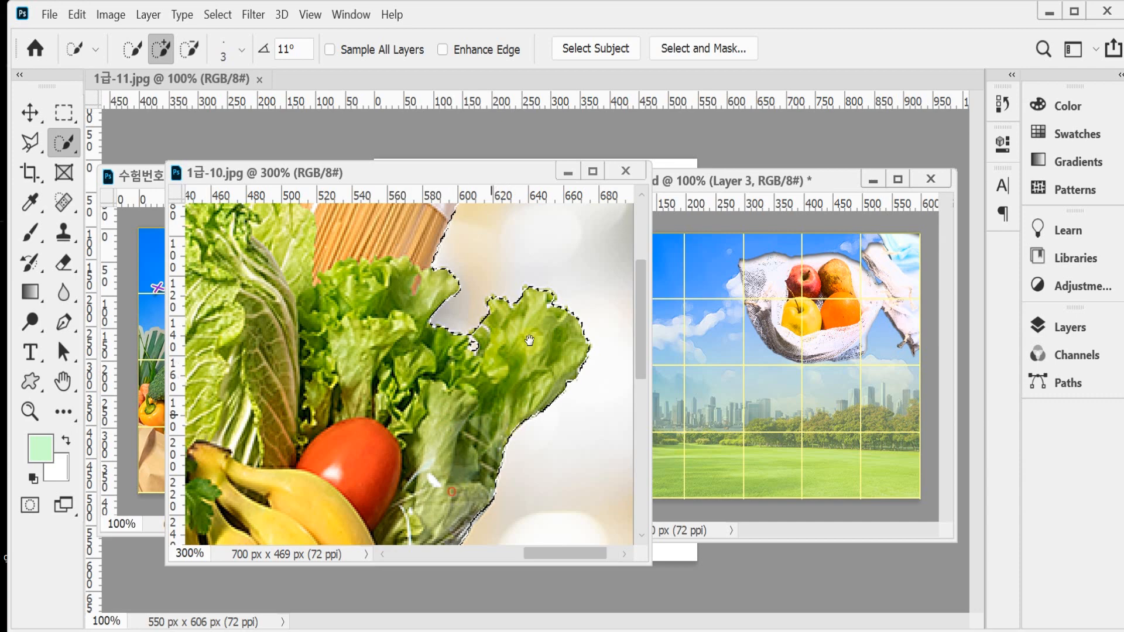
drag(451, 491, 531, 332)
Close 1급-10.jpg and paste the cut-out grocery bag into the poster
drag(459, 457, 338, 500)
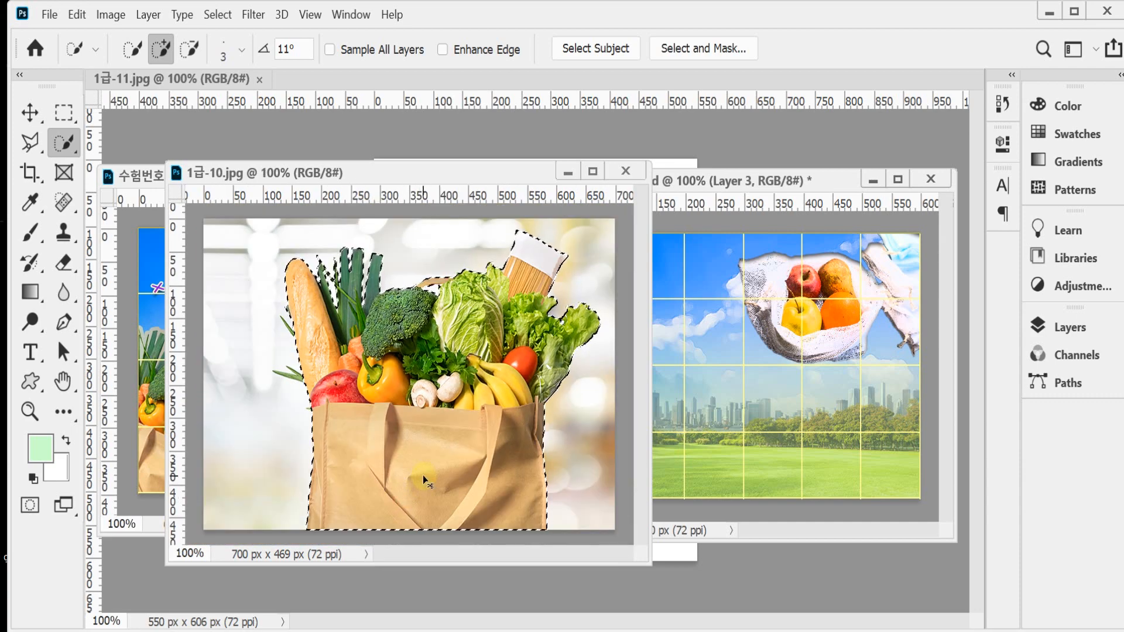
key(ctrl+w)
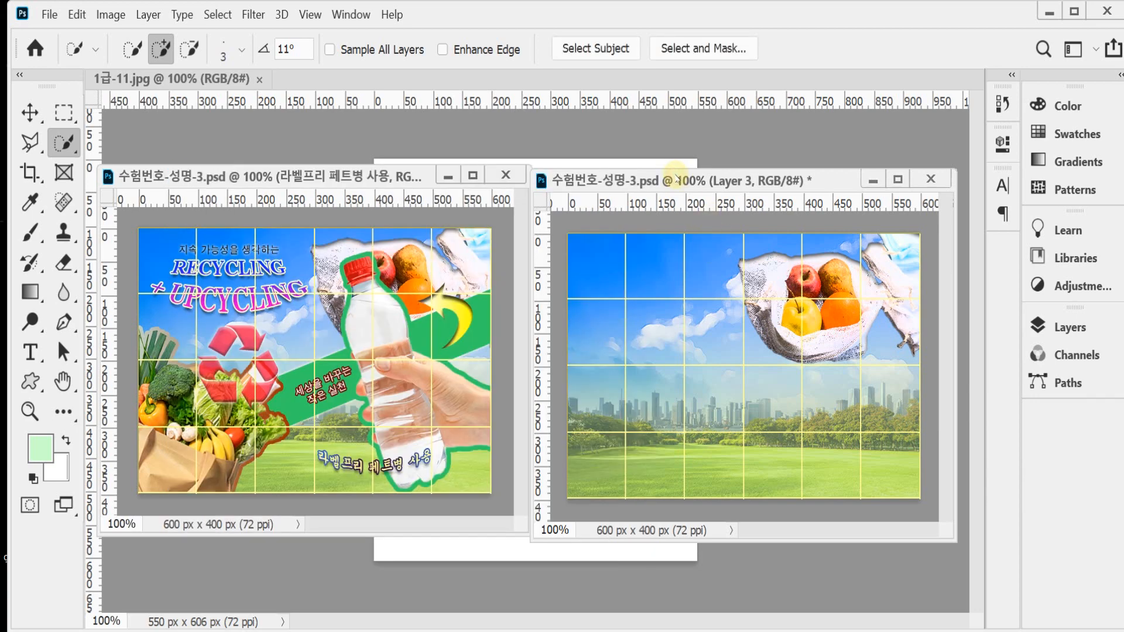
key(ctrl+v)
Scale the grocery bag to about 61%, rotate it about 19° clockwise, move it into the poster's lower-left corner, apply the transform and save
key(ctrl+t)
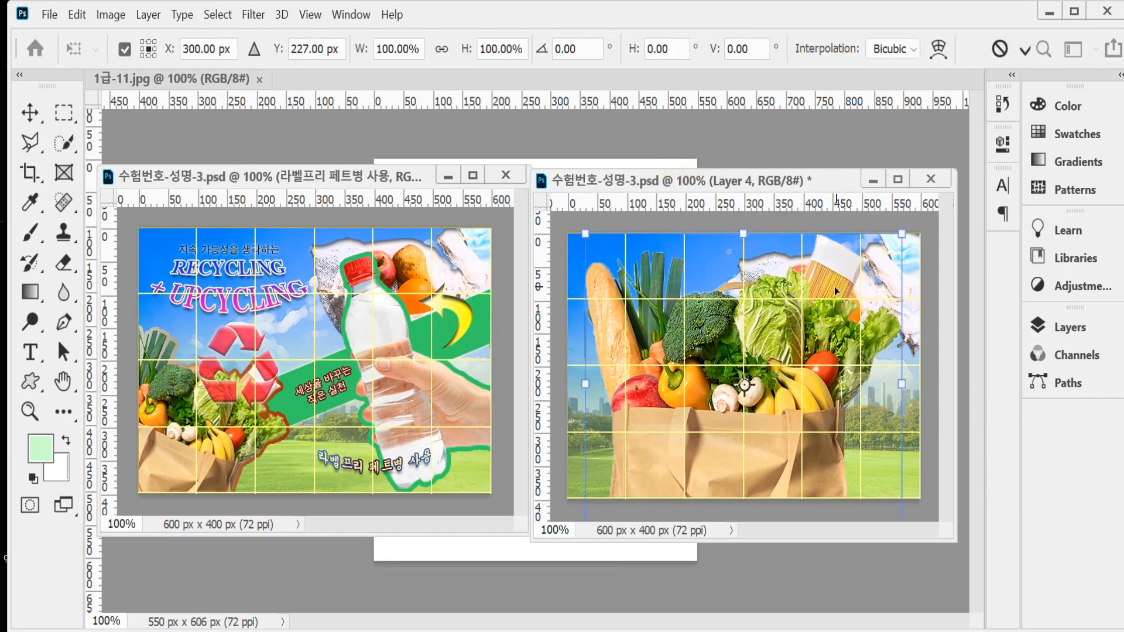
drag(902, 234, 830, 413)
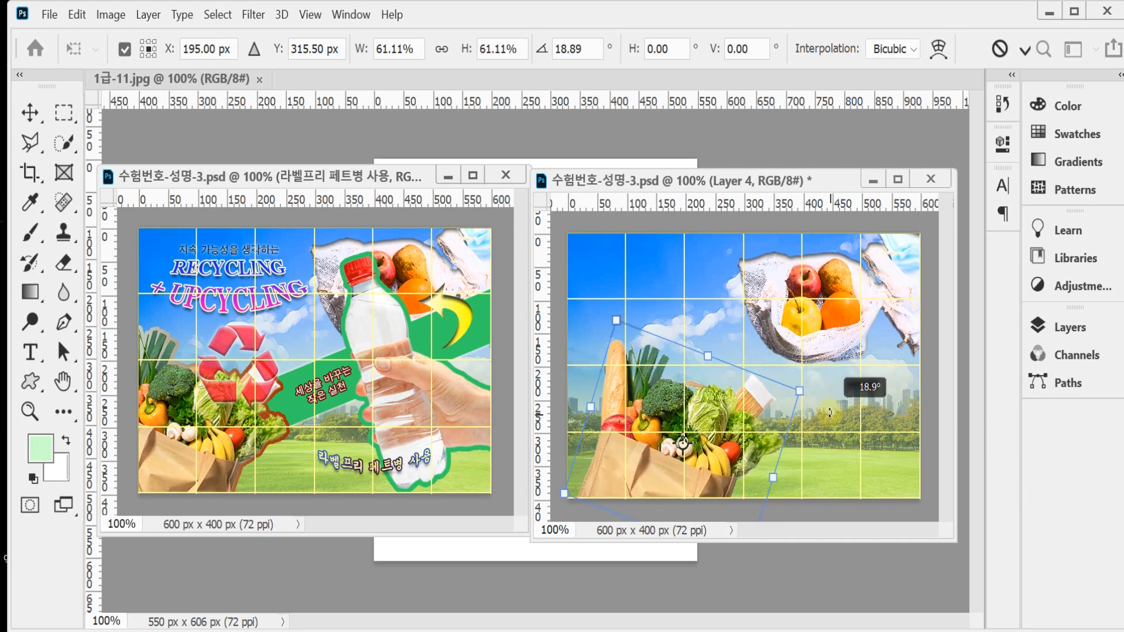
drag(830, 412, 830, 418)
mouse_move(711, 458)
mouse_down()
mouse_move(635, 479)
mouse_move(656, 492)
mouse_move(657, 412)
mouse_move(641, 412)
mouse_move(663, 438)
mouse_up()
key(Return)
key(w)
key(ctrl+s)
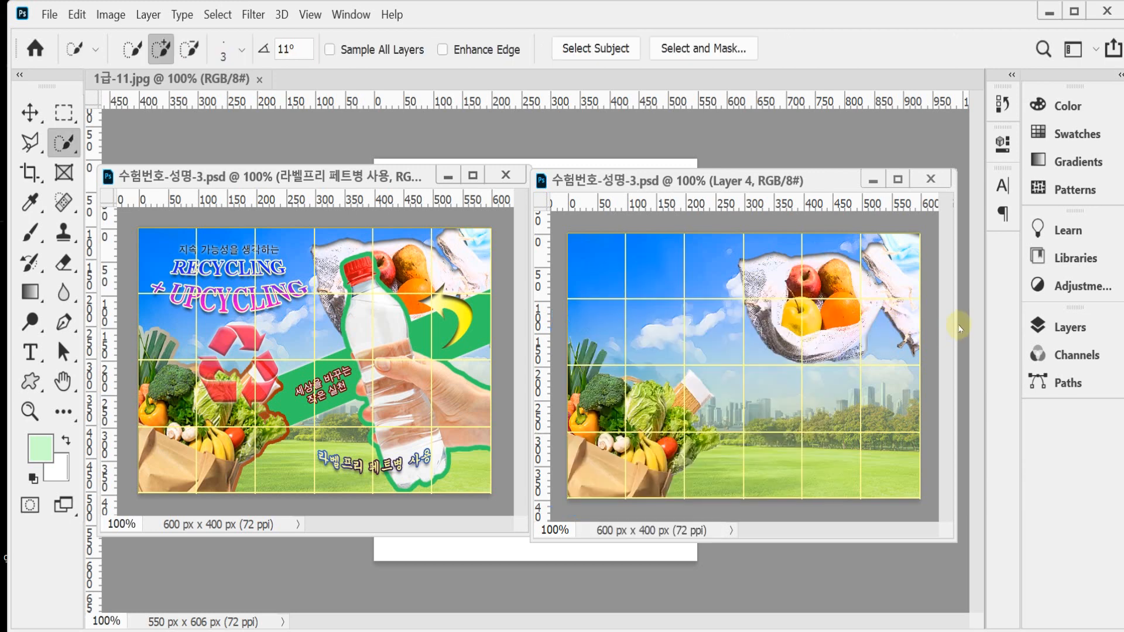
Add a 5 px outside Stroke with a gradient fill to the grocery bag layer
click(1069, 327)
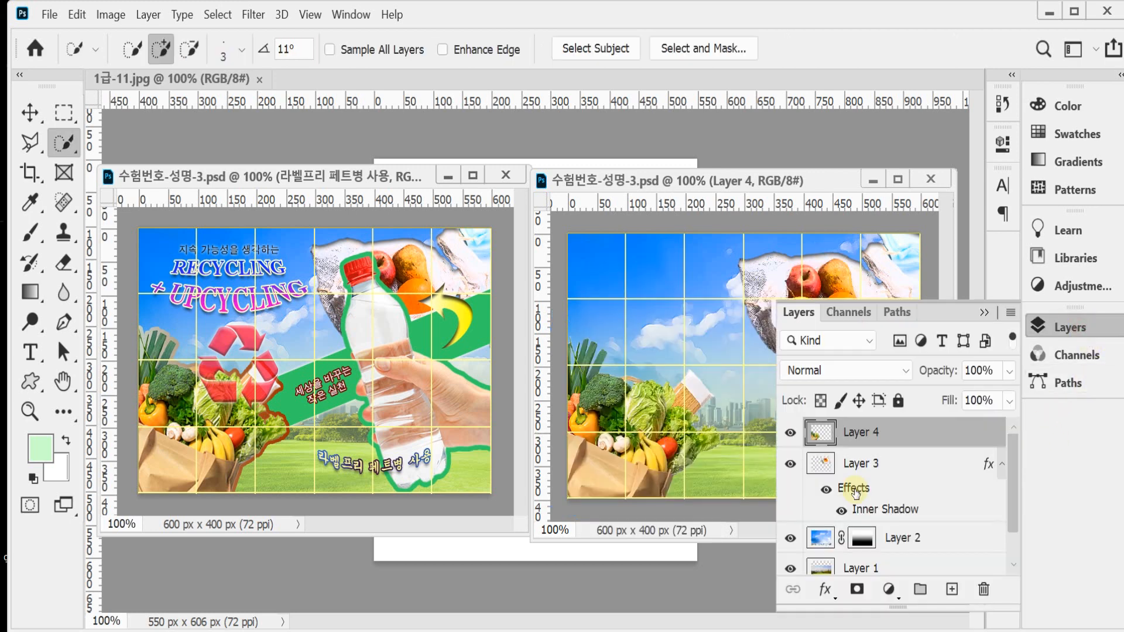
click(825, 590)
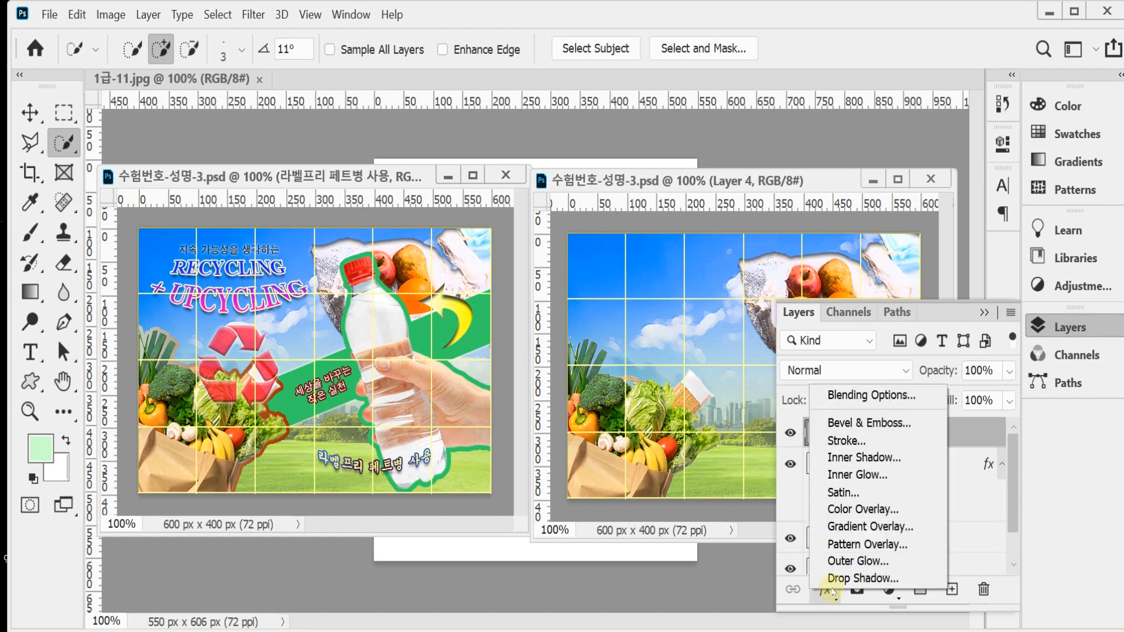
click(890, 441)
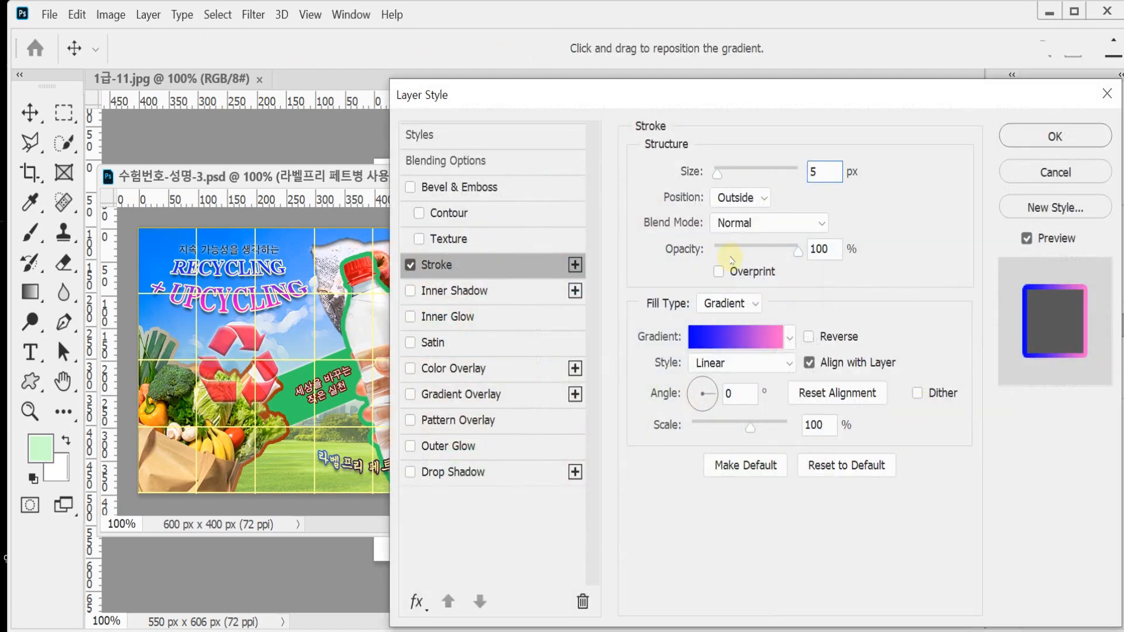
Set the stroke's gradient from light cyan (hex cff) to brown (hex 930, RGB 153, 51, 0), apply the layer style and save the poster
click(748, 338)
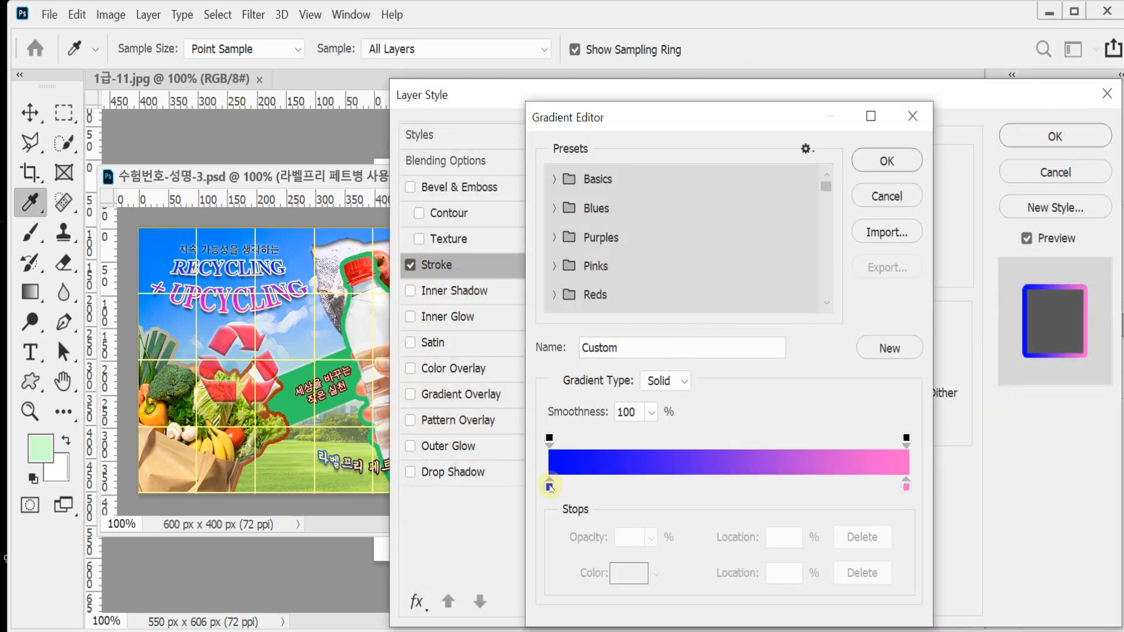
click(550, 487)
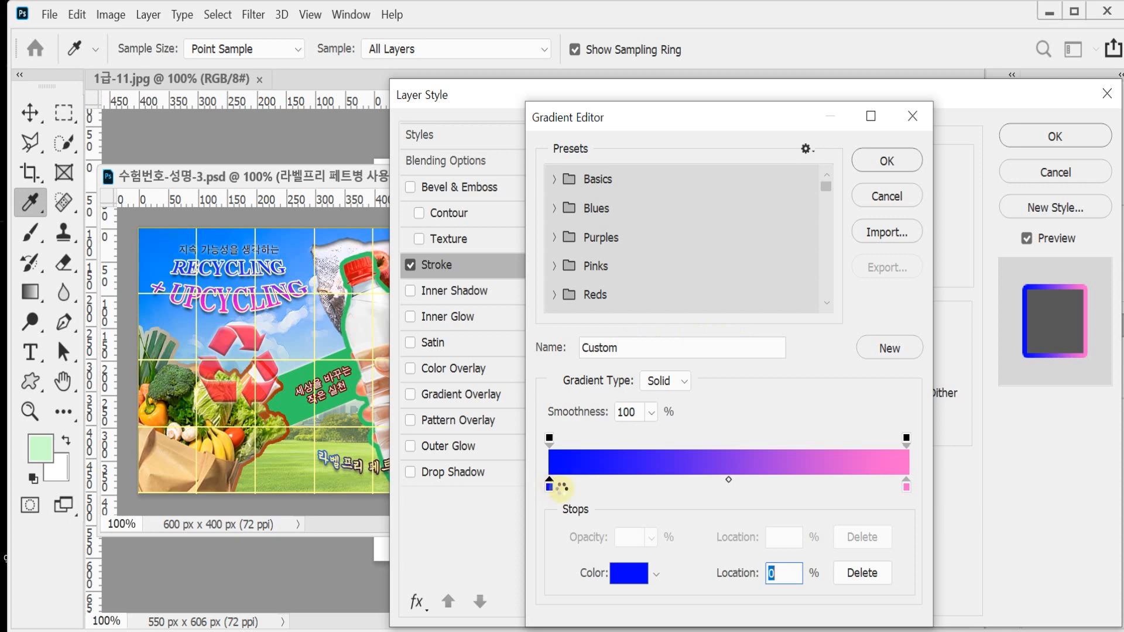
text(cff)
key(Return)
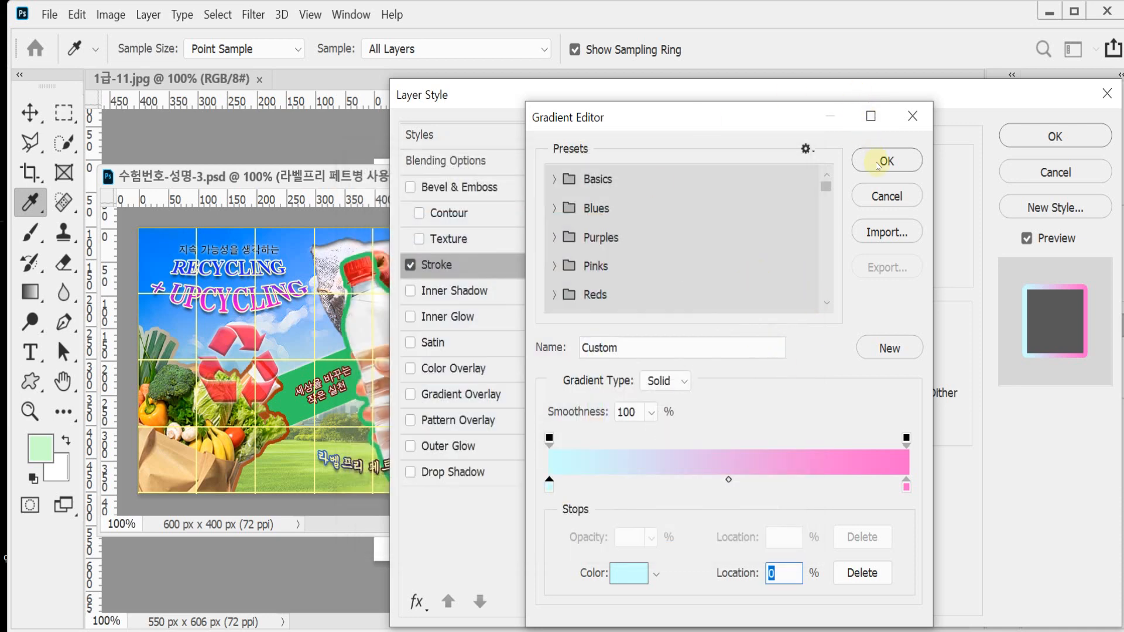
double_click(906, 486)
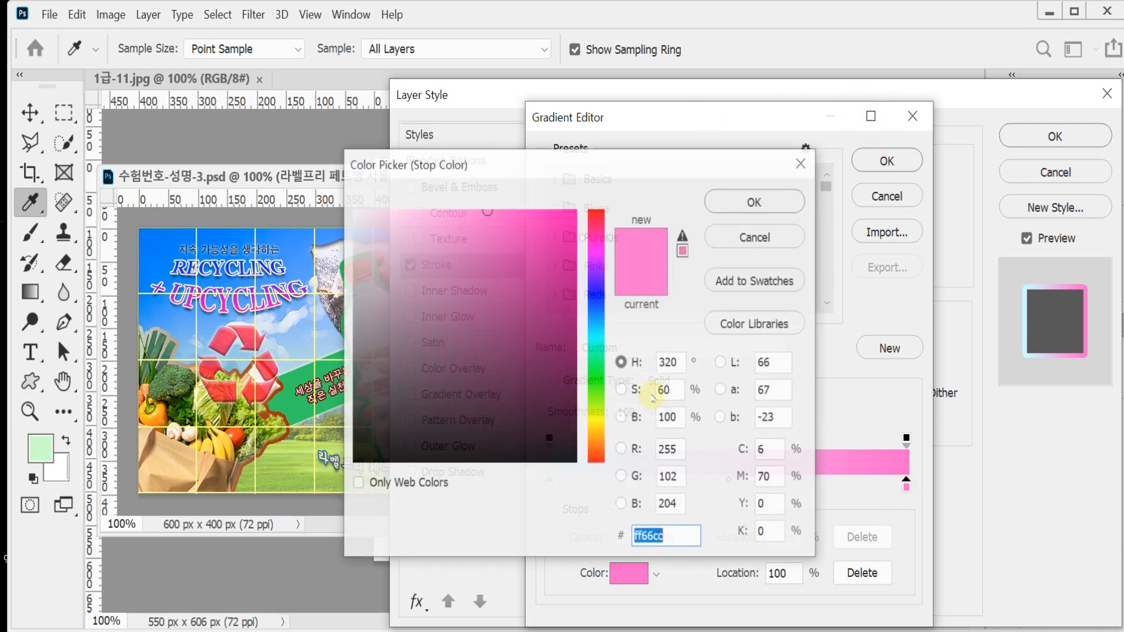
text(0)
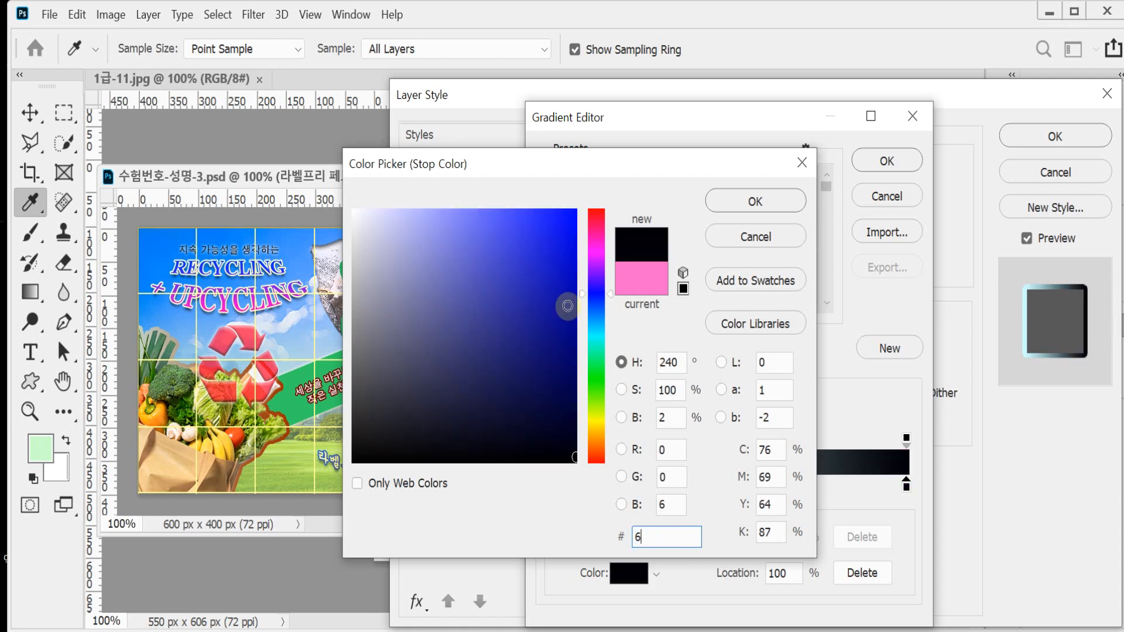
key(BackSpace)
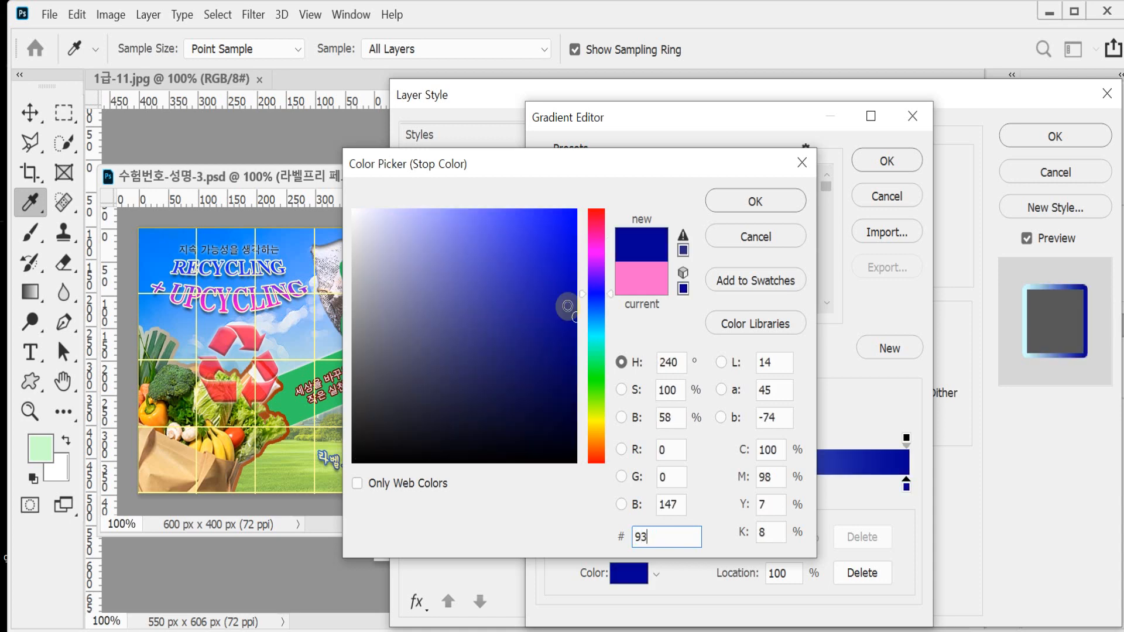
text(0)
key(Return)
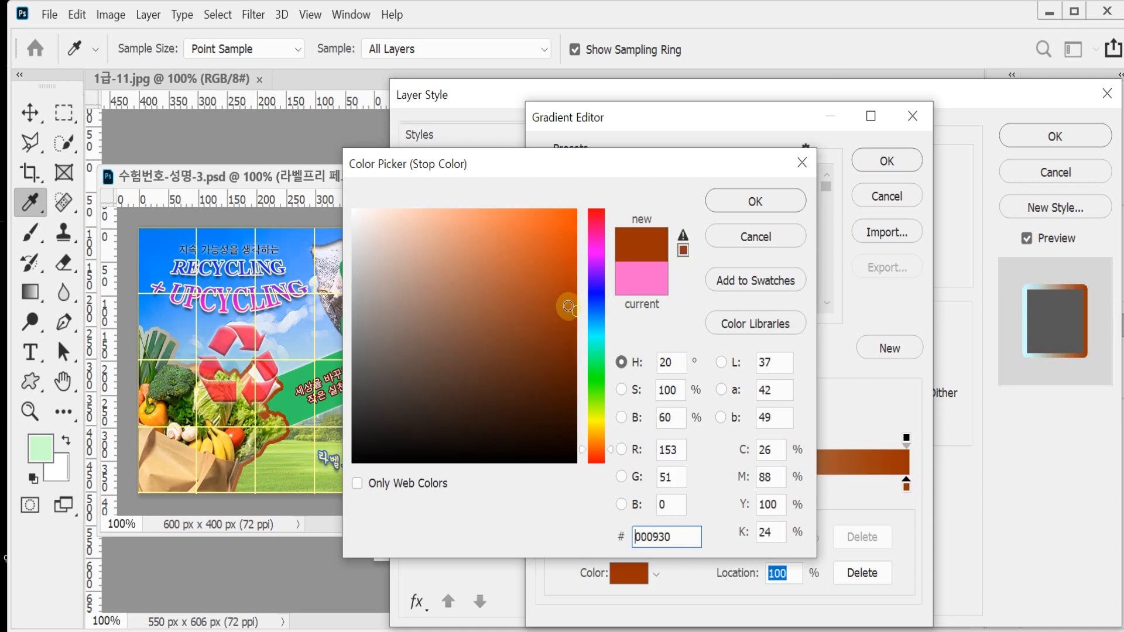
click(888, 159)
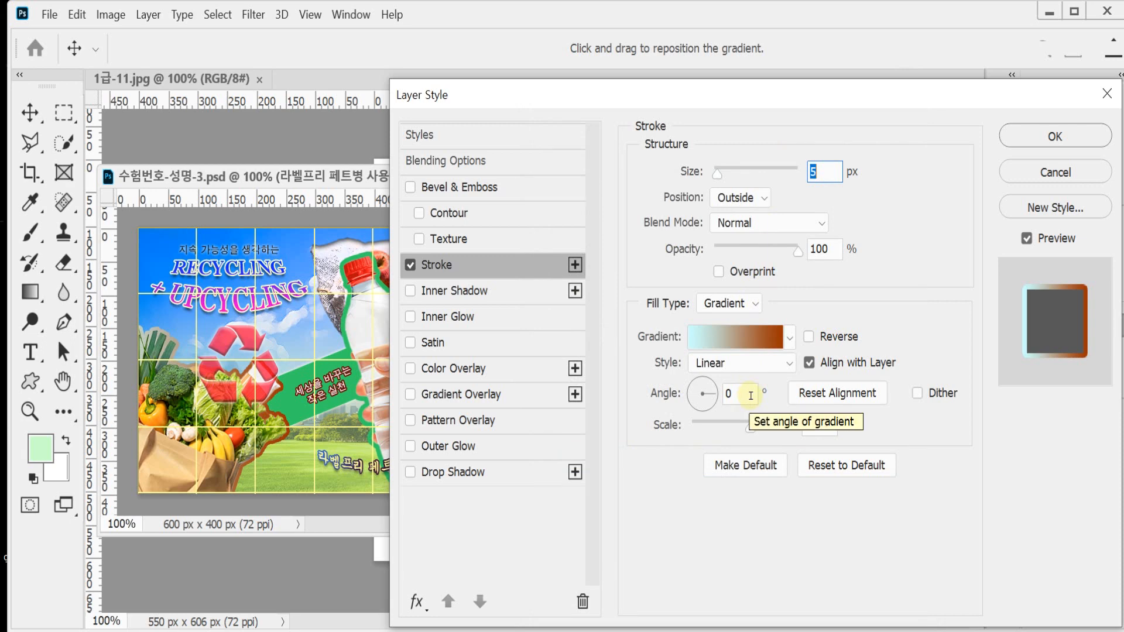
click(1031, 141)
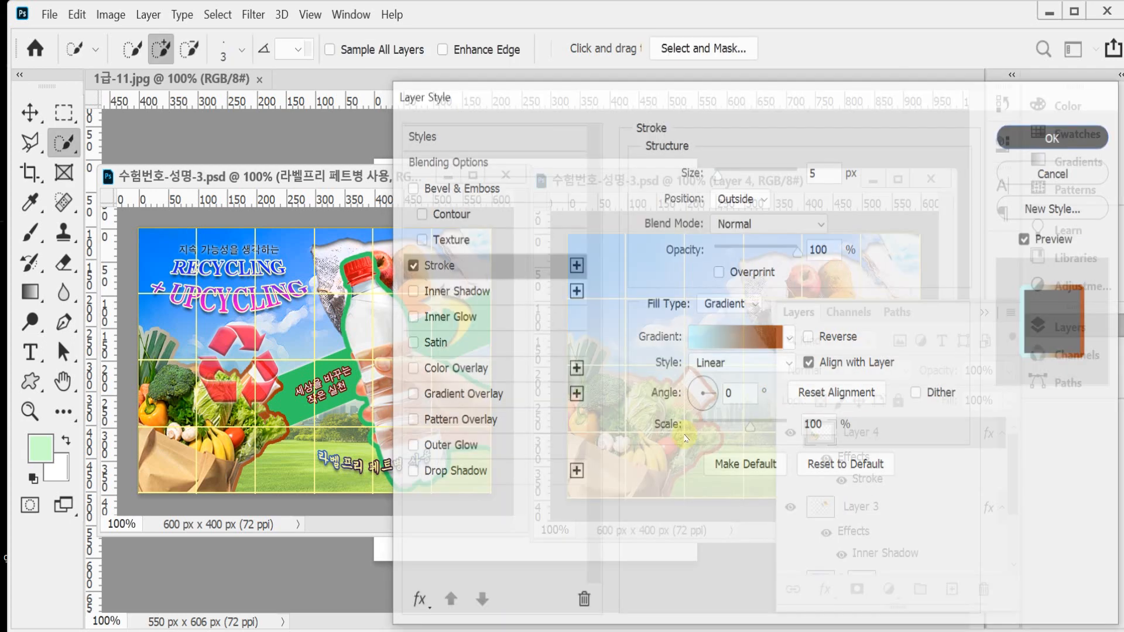
key(ctrl+s)
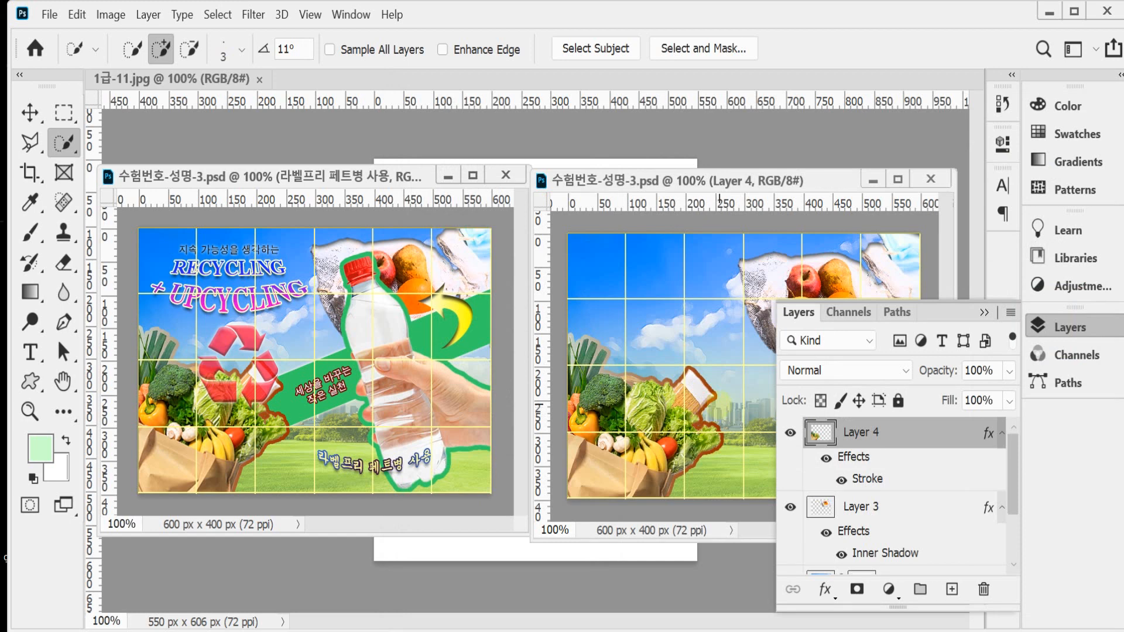
Float 1급-11.jpg in its own window and enlarge the window to show the whole picture
click(179, 79)
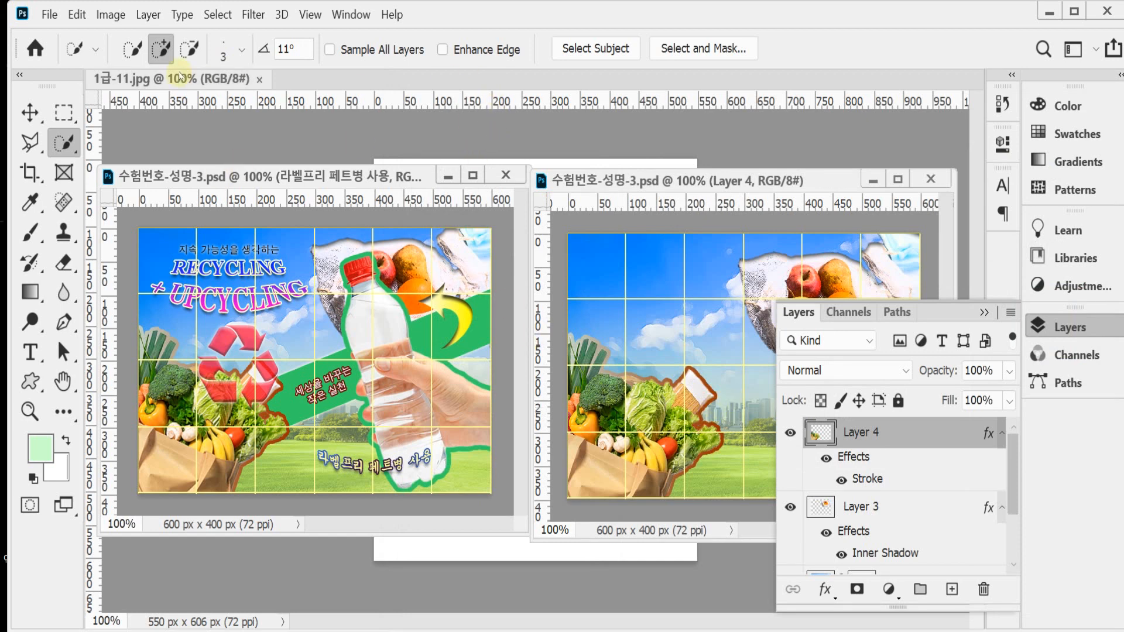
drag(298, 108, 381, 110)
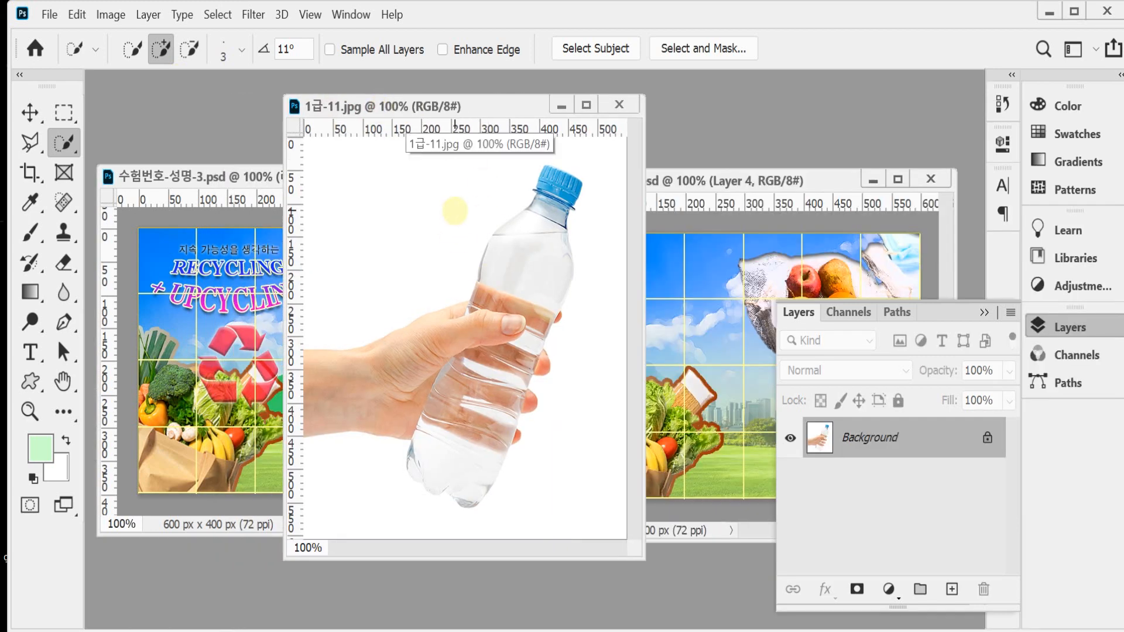
drag(643, 557, 675, 566)
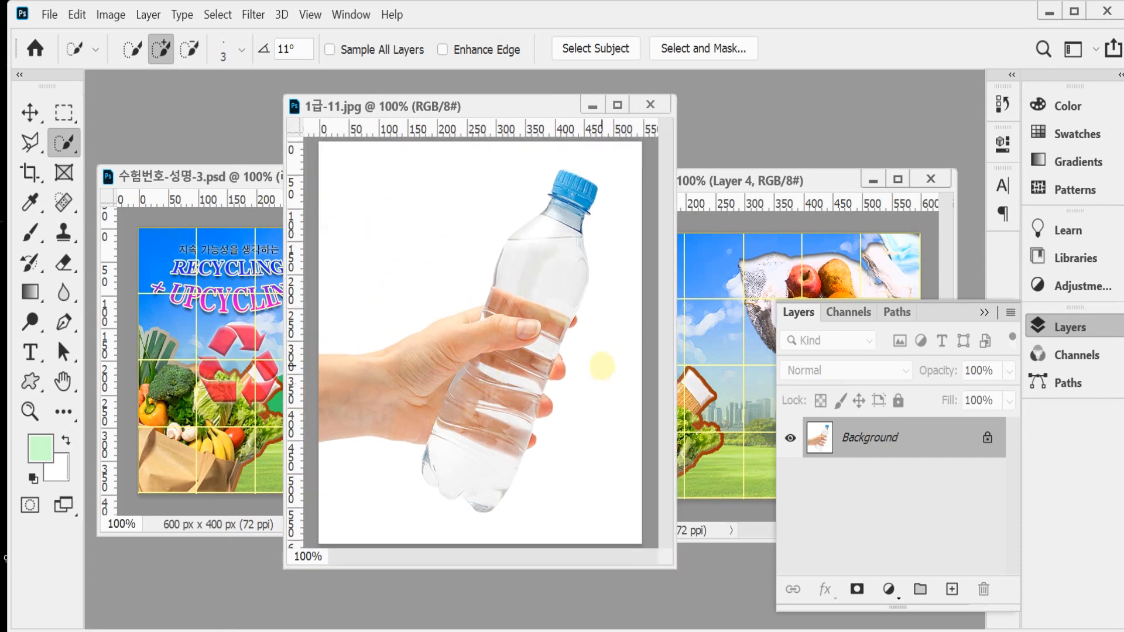
Select the hand and water bottle in 1급-11.jpg with the Object Selection Tool and check the selection edge around the fingers
right_click(68, 132)
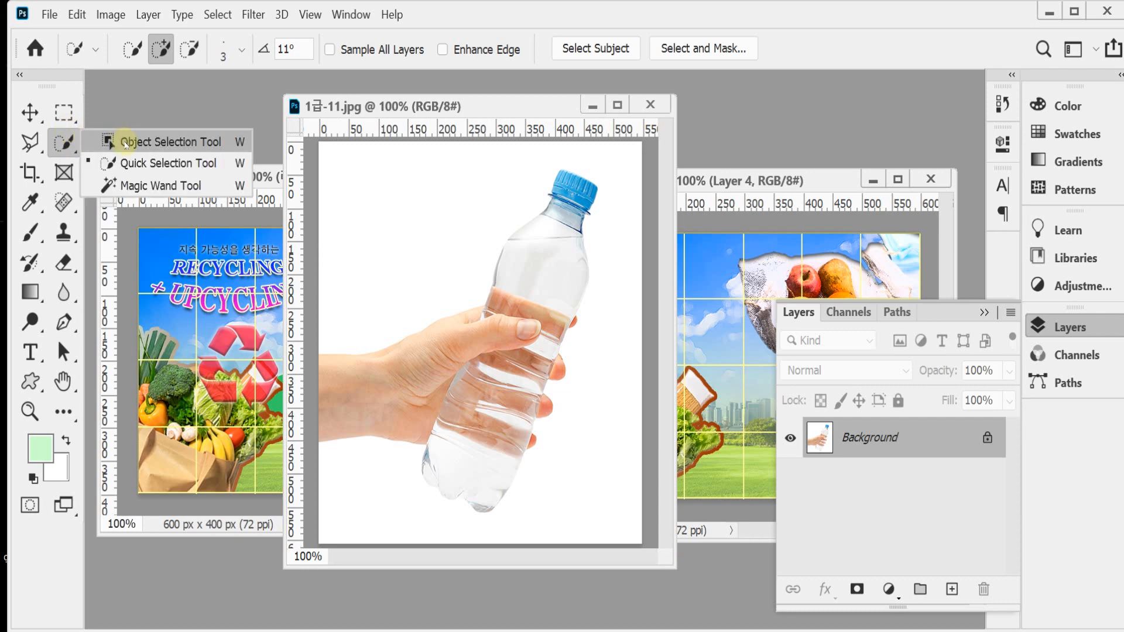
click(125, 143)
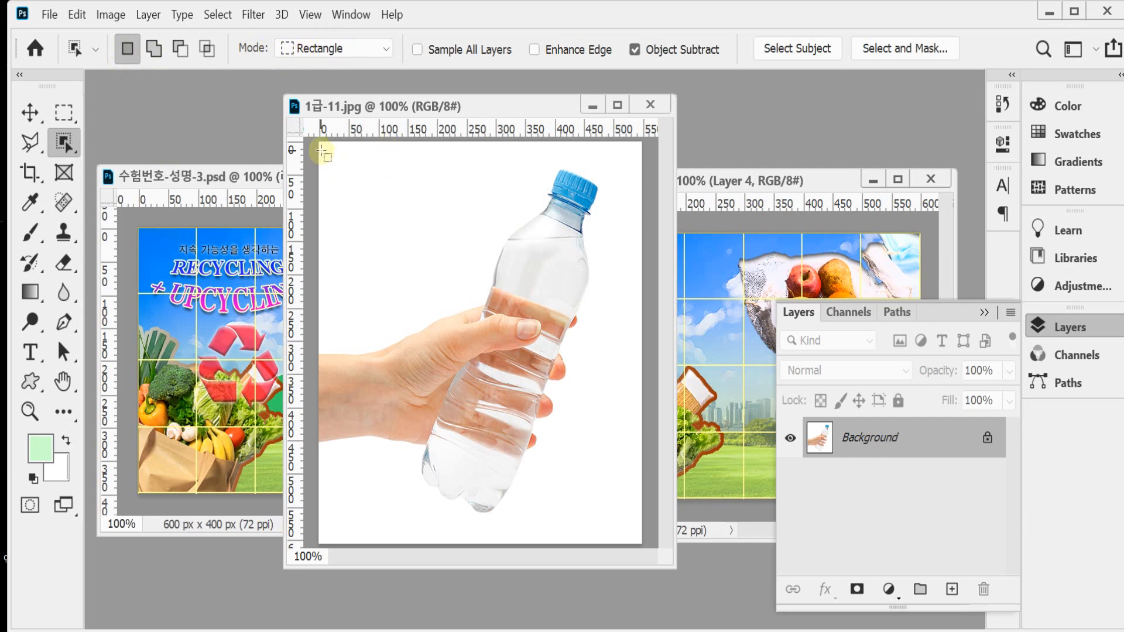
drag(319, 148, 620, 533)
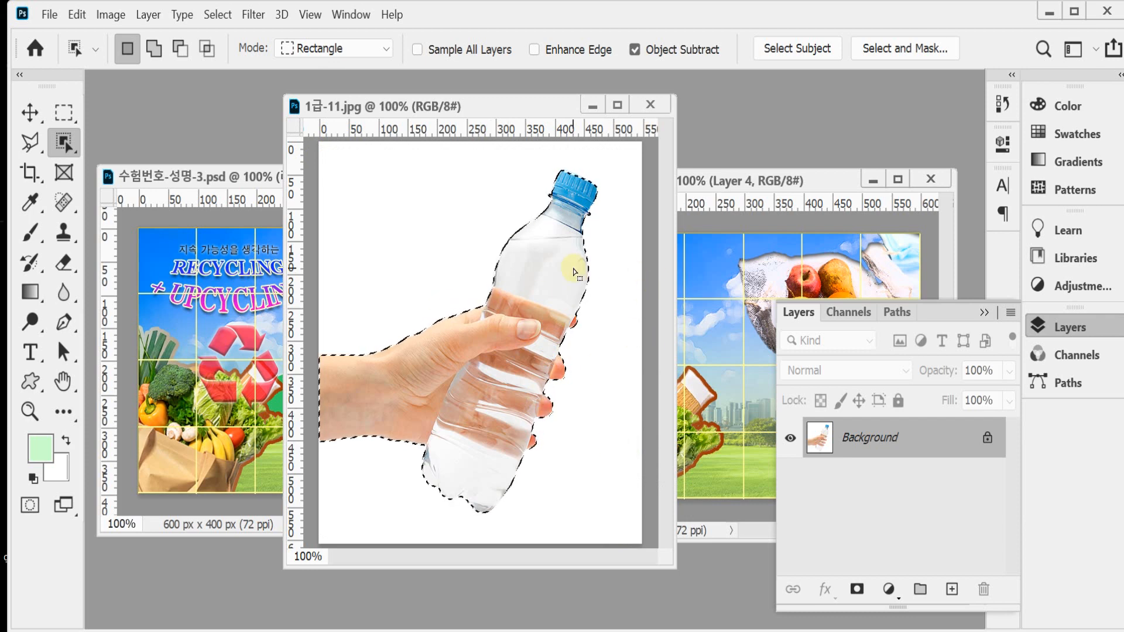
ctrl+click(590, 350)
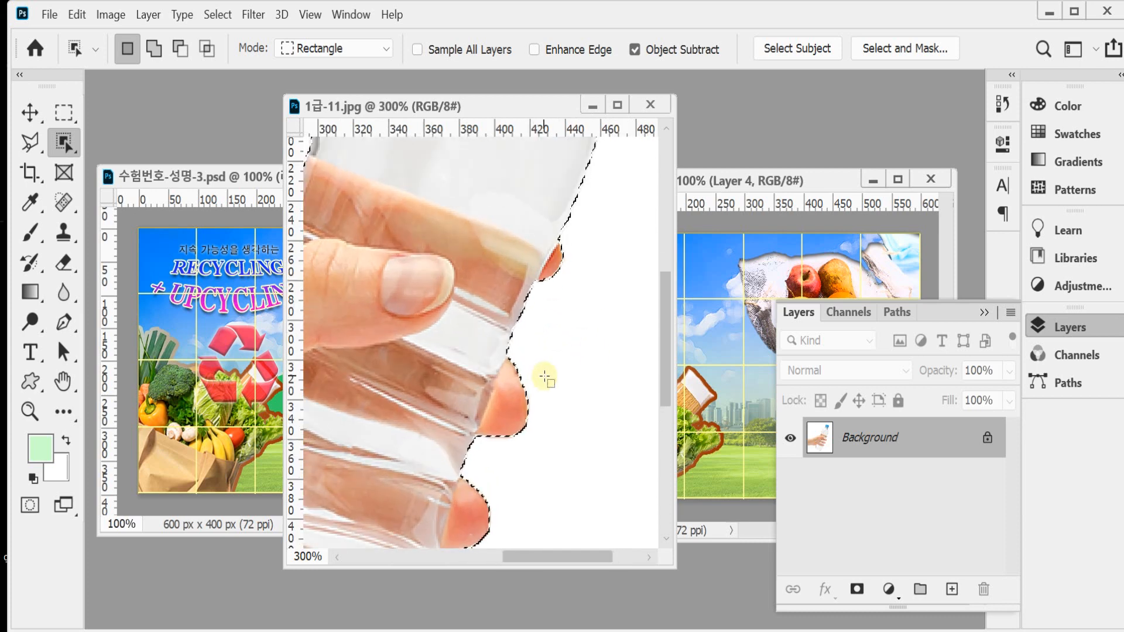
ctrl+click(550, 376)
ctrl+alt+click(550, 377)
ctrl+alt+click(572, 351)
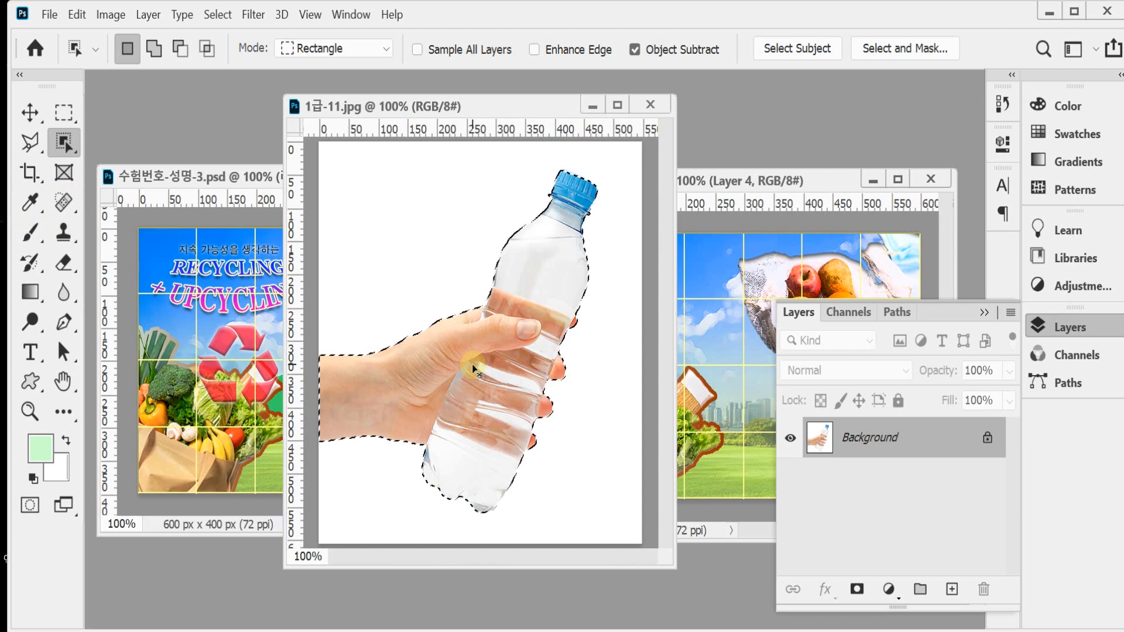
Close 1급-11.jpg and paste the cut-out hand with the water bottle into the poster
key(ctrl+w)
click(1064, 328)
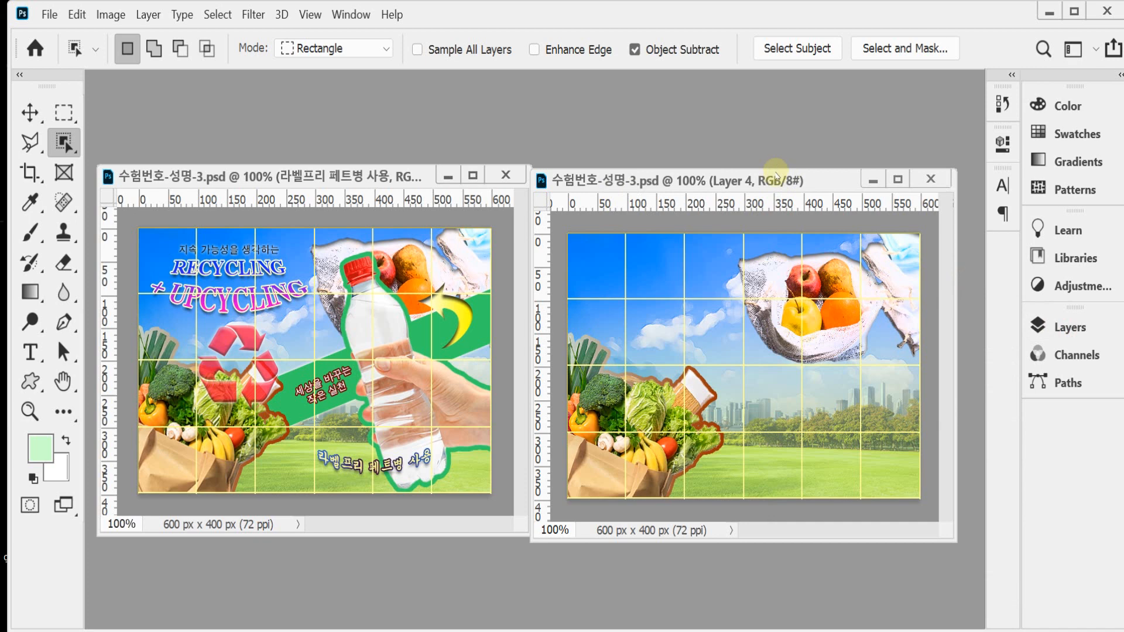
key(ctrl+v)
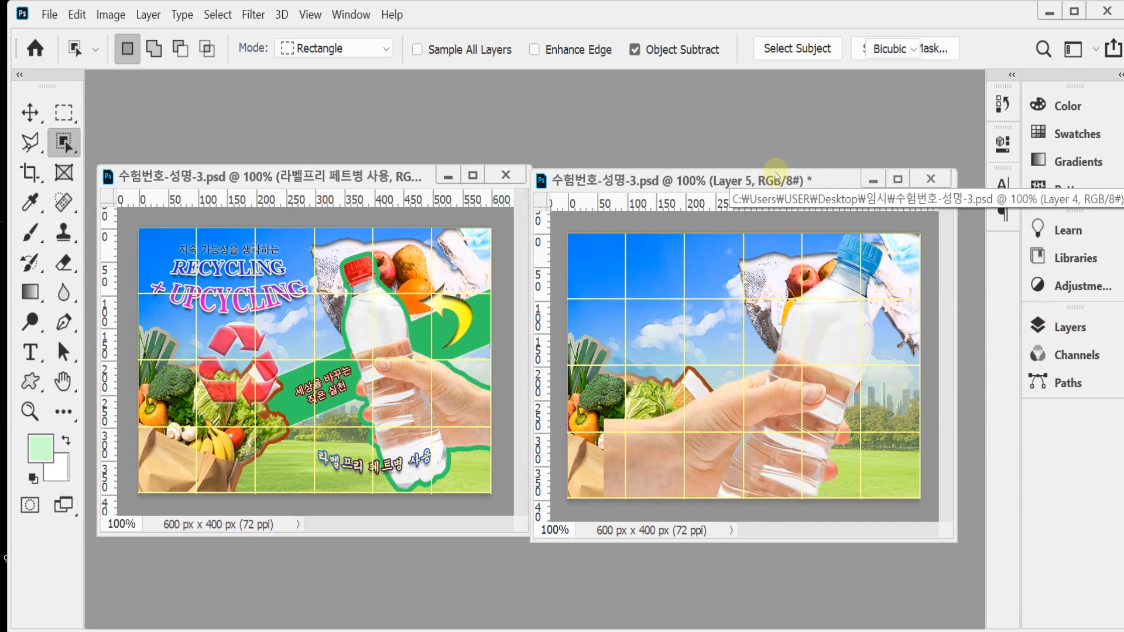
Flip the hand and bottle horizontally and scale the cut-out to about 65%
key(ctrl+t)
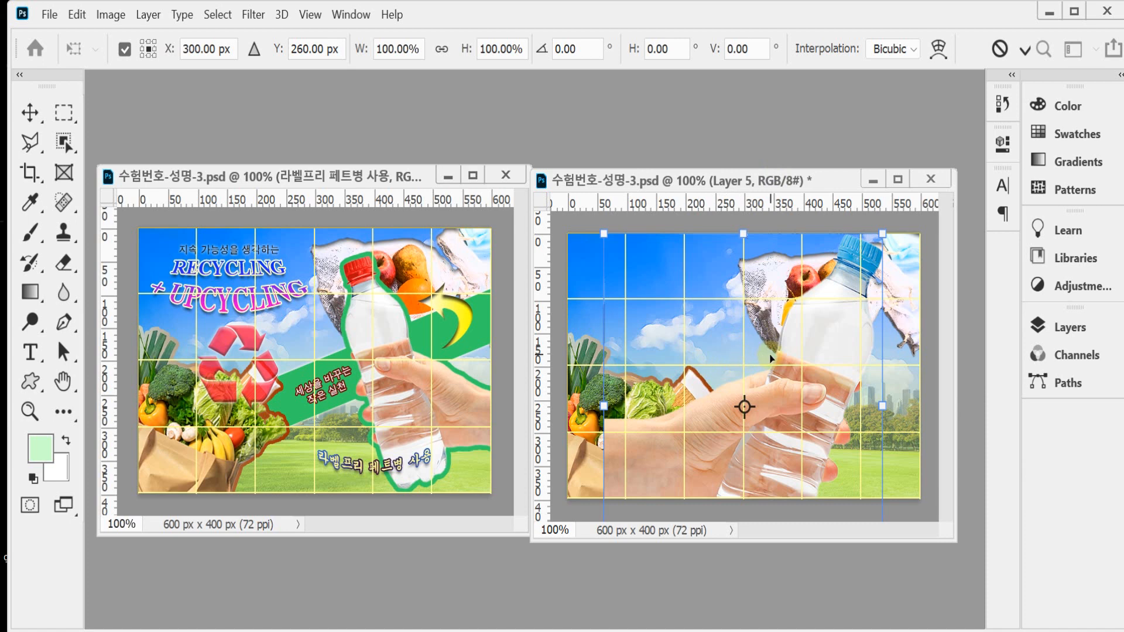
right_click(788, 333)
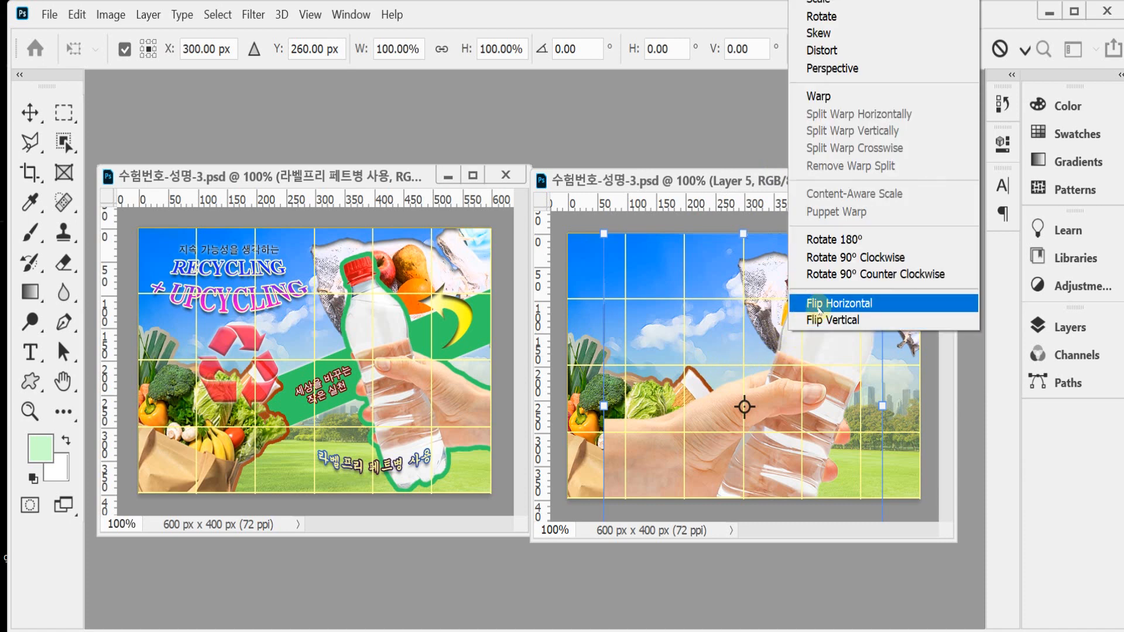
click(819, 304)
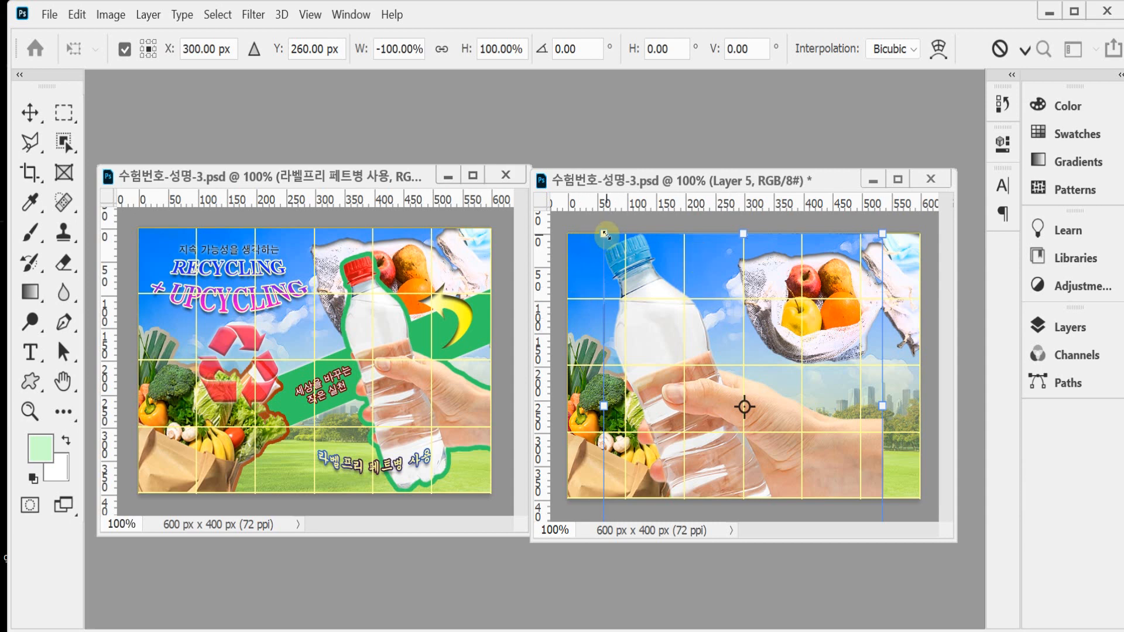
drag(605, 234, 710, 293)
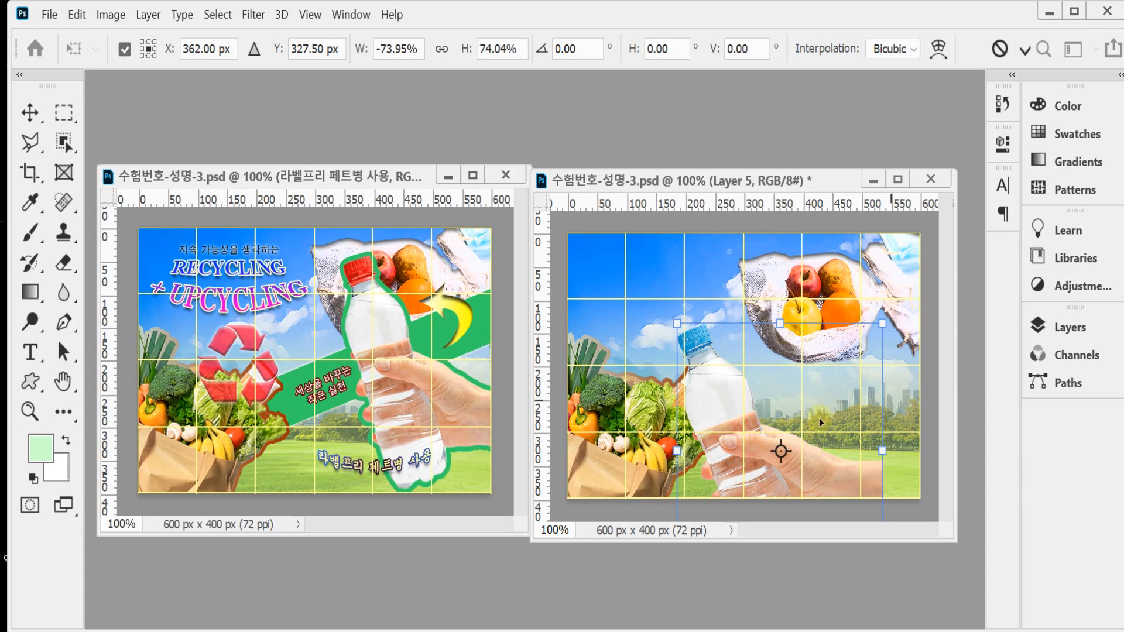
drag(849, 448, 884, 410)
drag(869, 465, 865, 437)
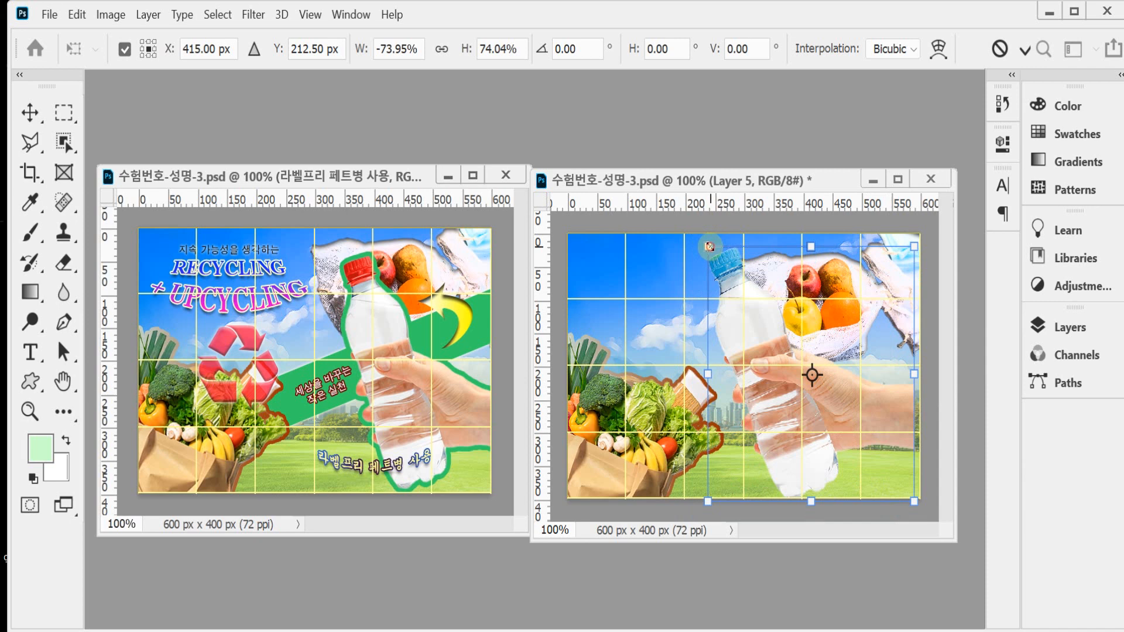
drag(710, 246, 736, 274)
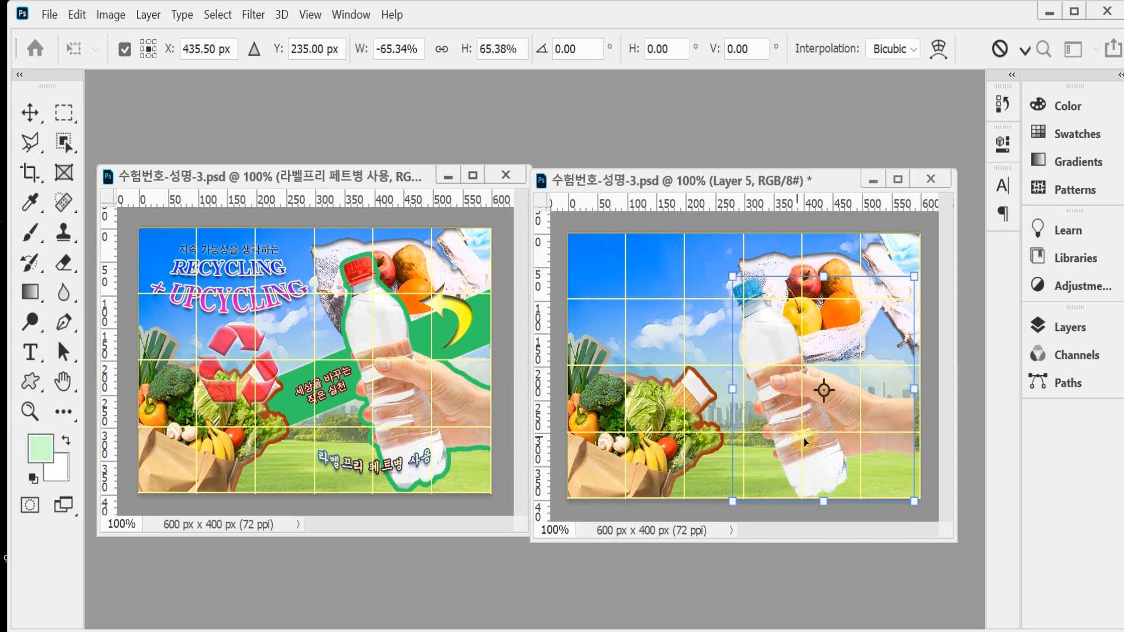
Rotate the bottle cut-out a few degrees counter-clockwise, fit the wrist against the poster's right edge, apply the transform and save
drag(820, 446, 858, 437)
drag(744, 258, 732, 264)
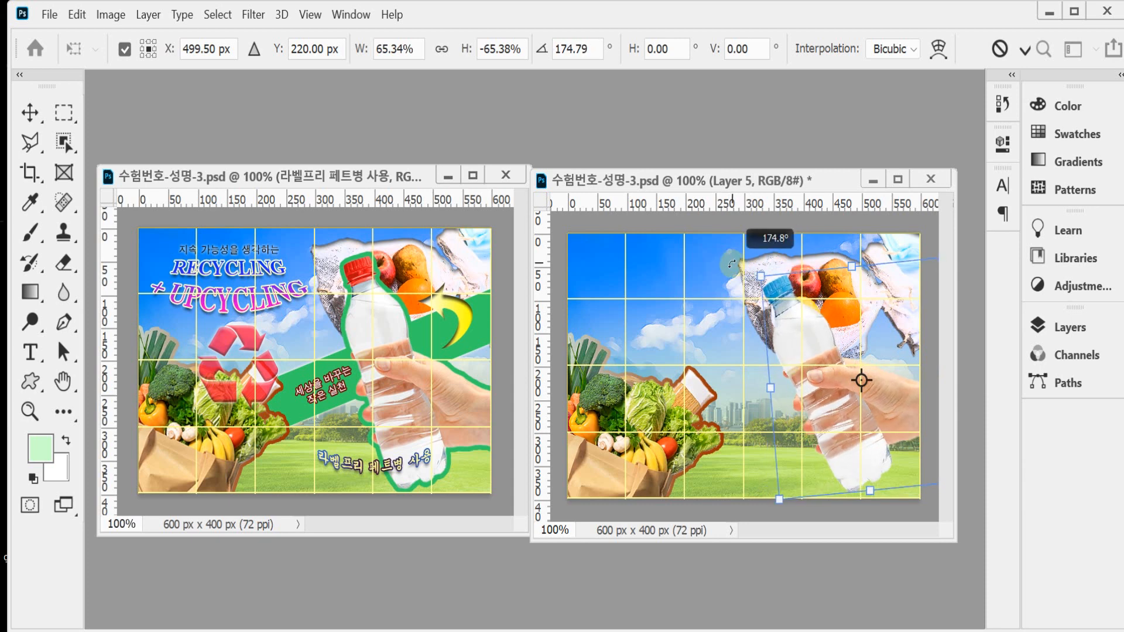
drag(732, 264, 732, 264)
mouse_move(860, 463)
mouse_down()
mouse_move(853, 457)
mouse_move(863, 460)
mouse_up()
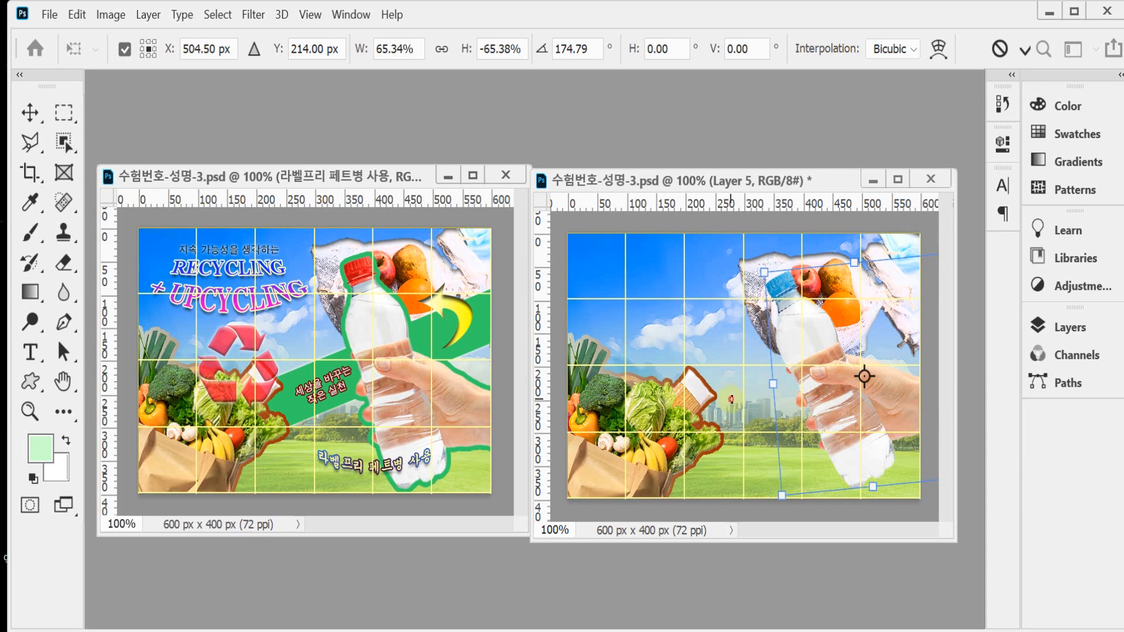
drag(731, 398, 736, 397)
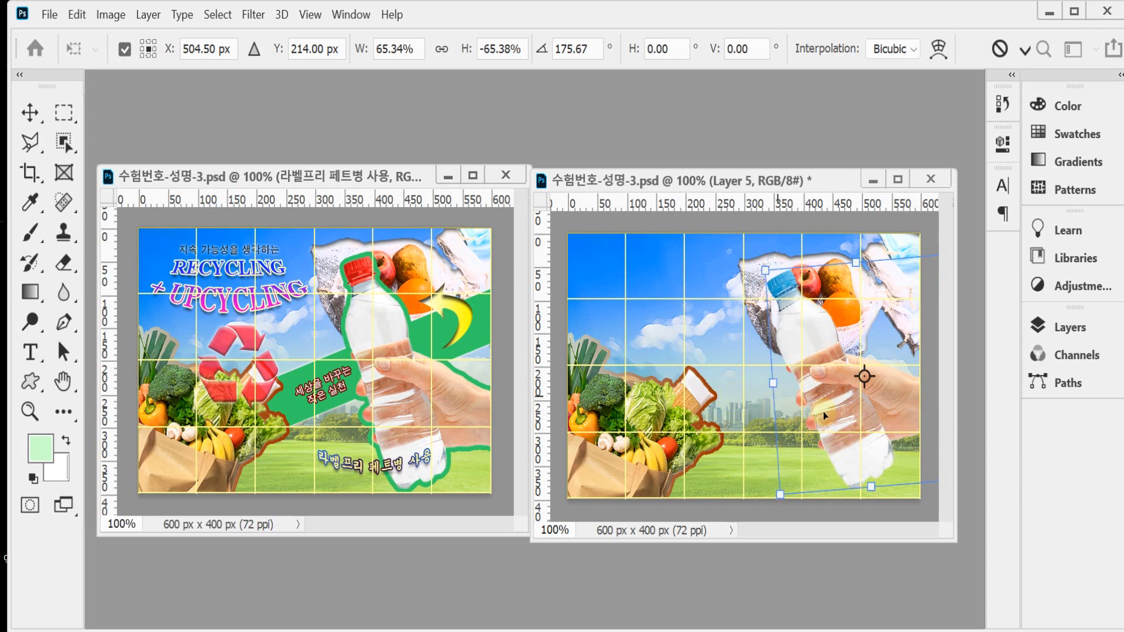
drag(731, 444, 734, 437)
drag(858, 460, 843, 465)
drag(899, 408, 902, 410)
key(w)
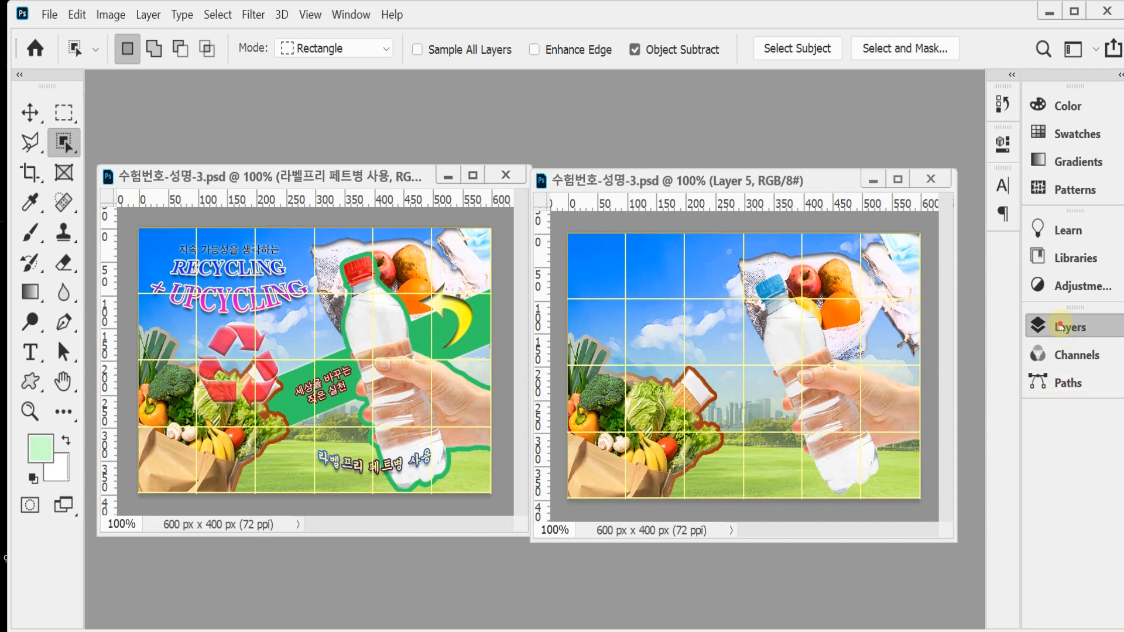
Add a 7 px outside Stroke in solid green (hex 3c6, RGB 51, 204, 102) to the hand-and-bottle layer and save
click(1039, 325)
click(824, 589)
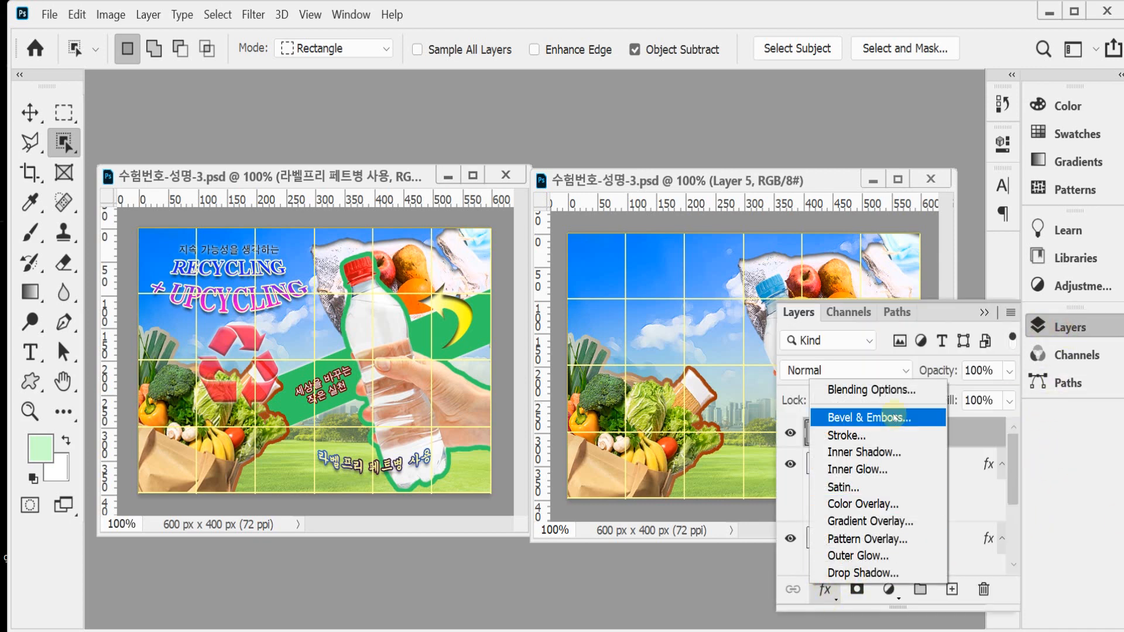
click(890, 433)
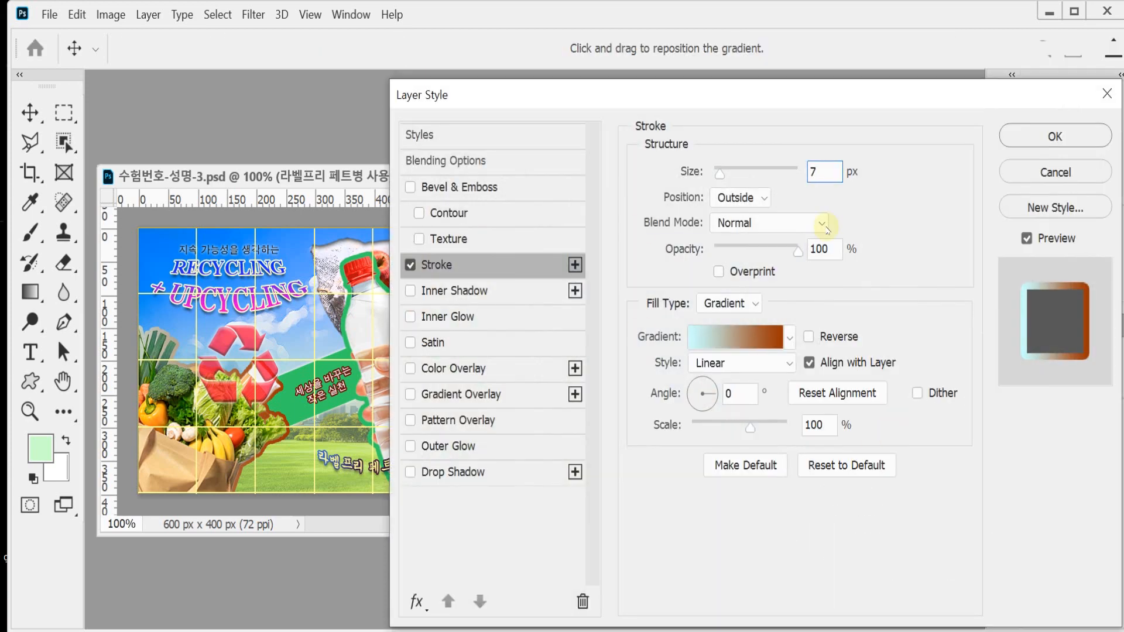
click(728, 301)
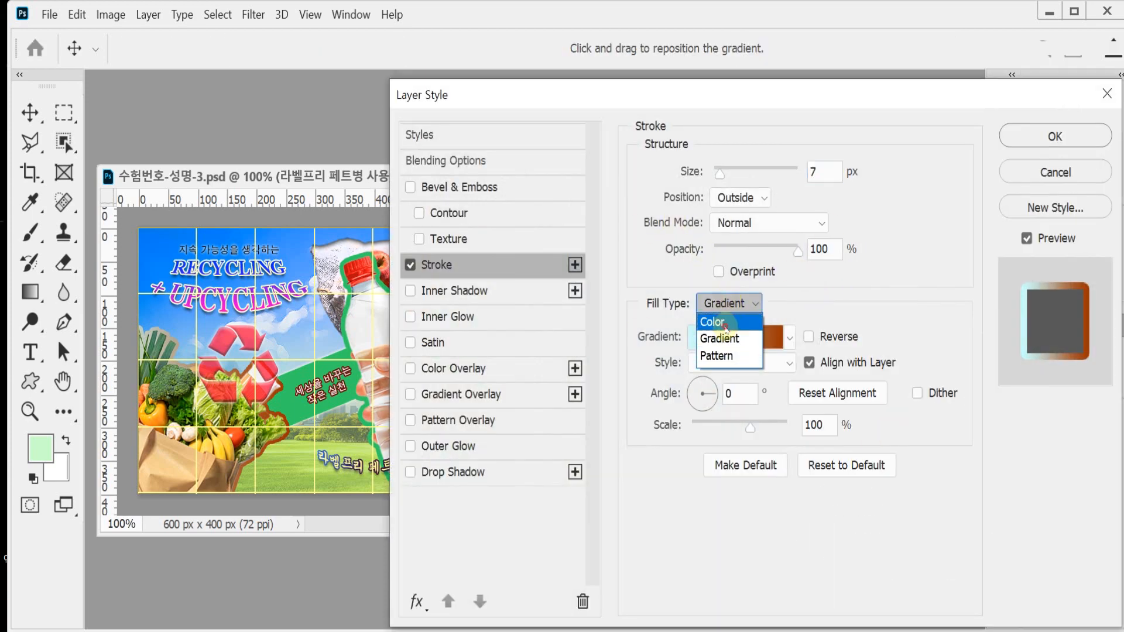
click(726, 326)
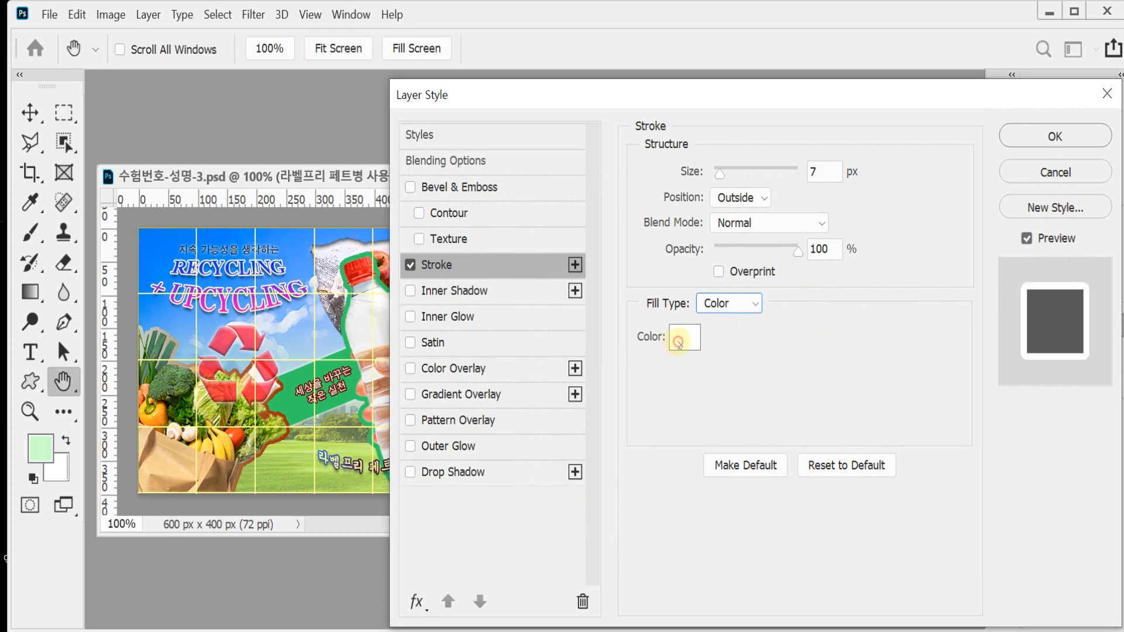
click(678, 342)
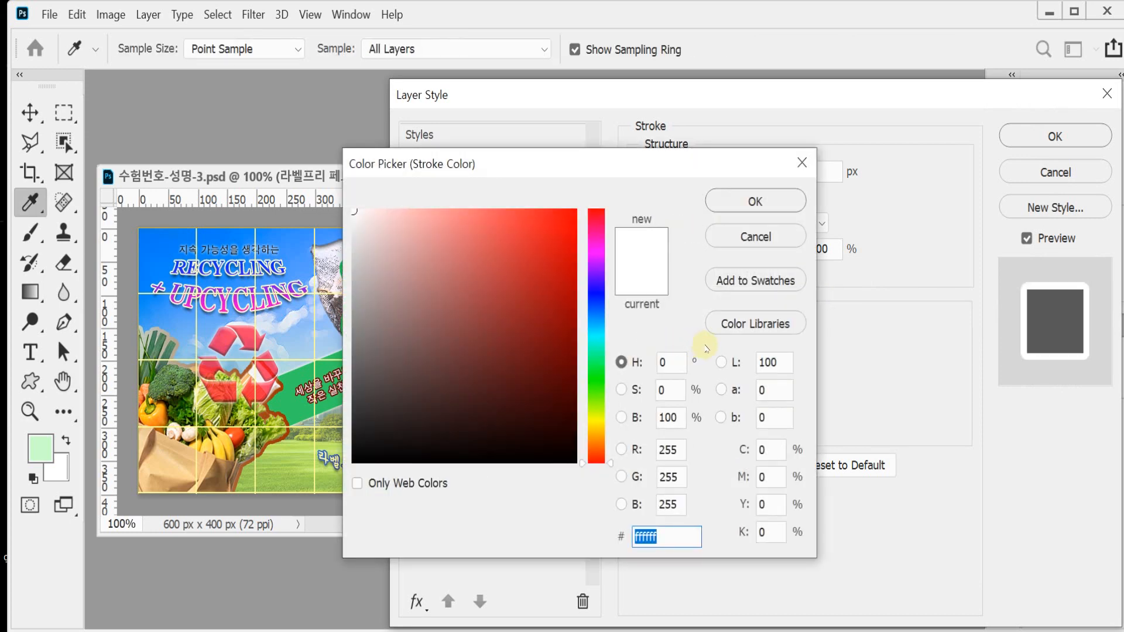
text(3c6)
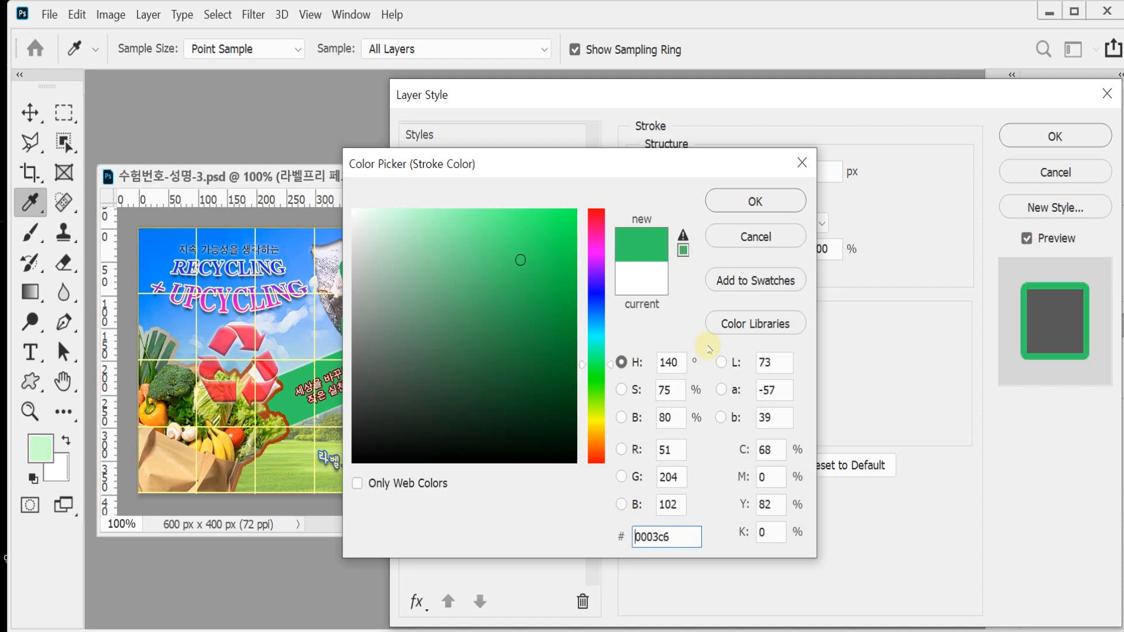
key(Return)
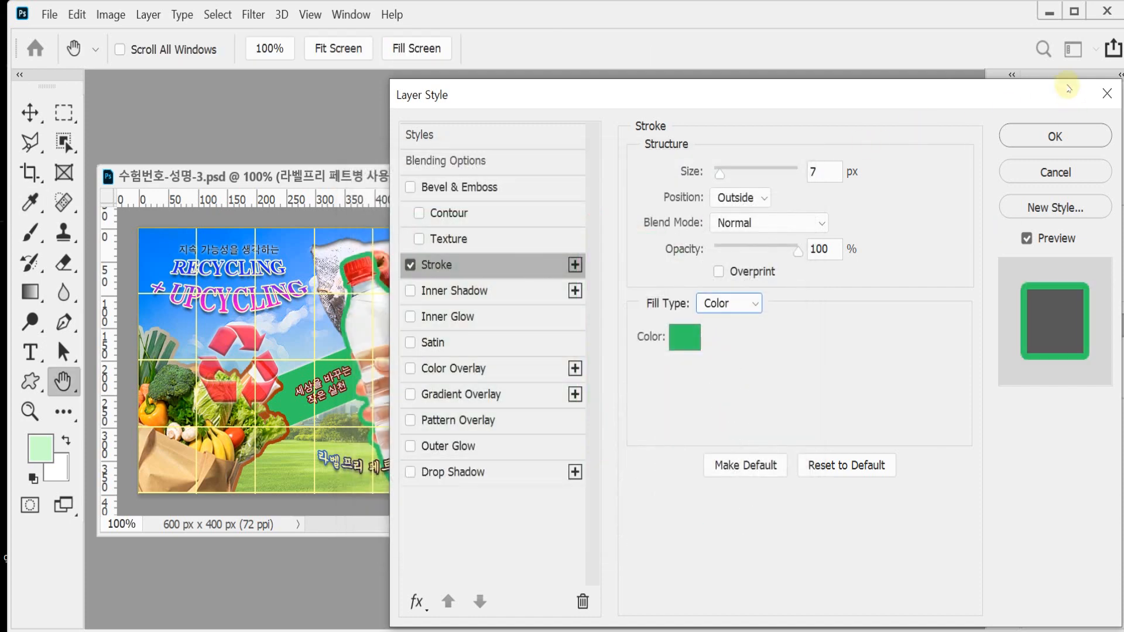
click(1031, 136)
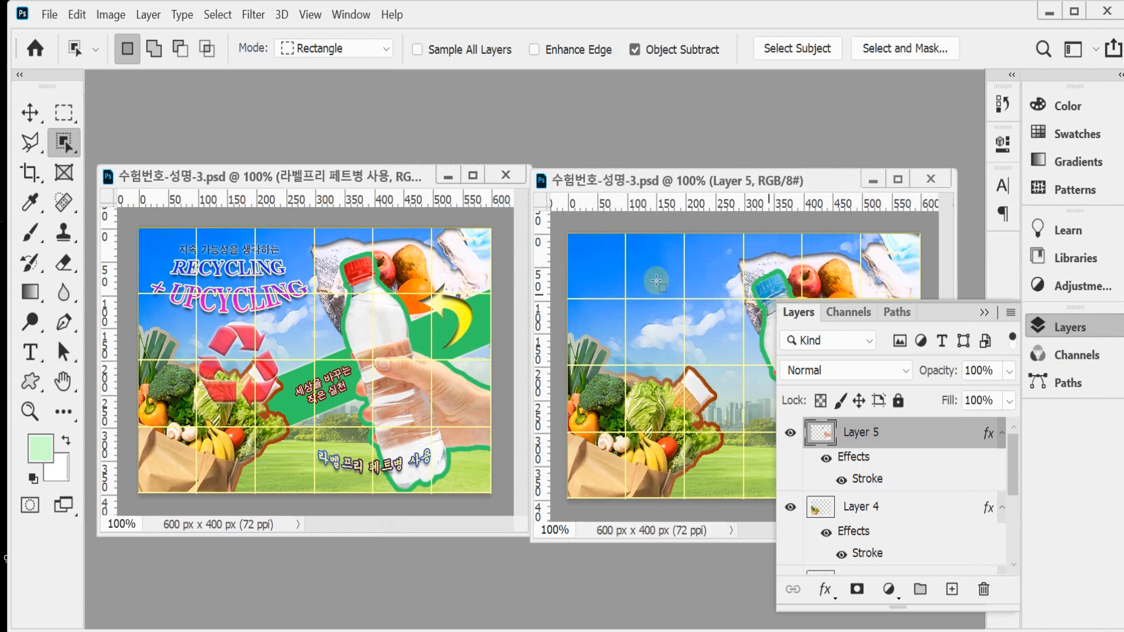
Narrow the finished sample's window and the working poster's window, place them side by side and uncover the poster
drag(613, 179, 552, 170)
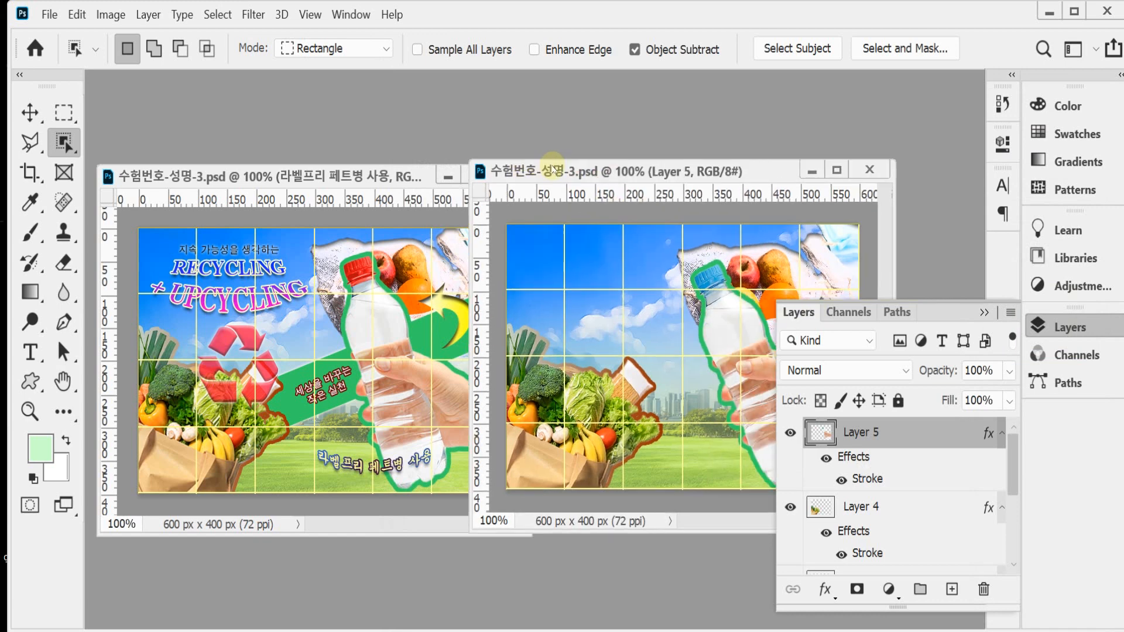
click(393, 177)
drag(534, 336, 468, 336)
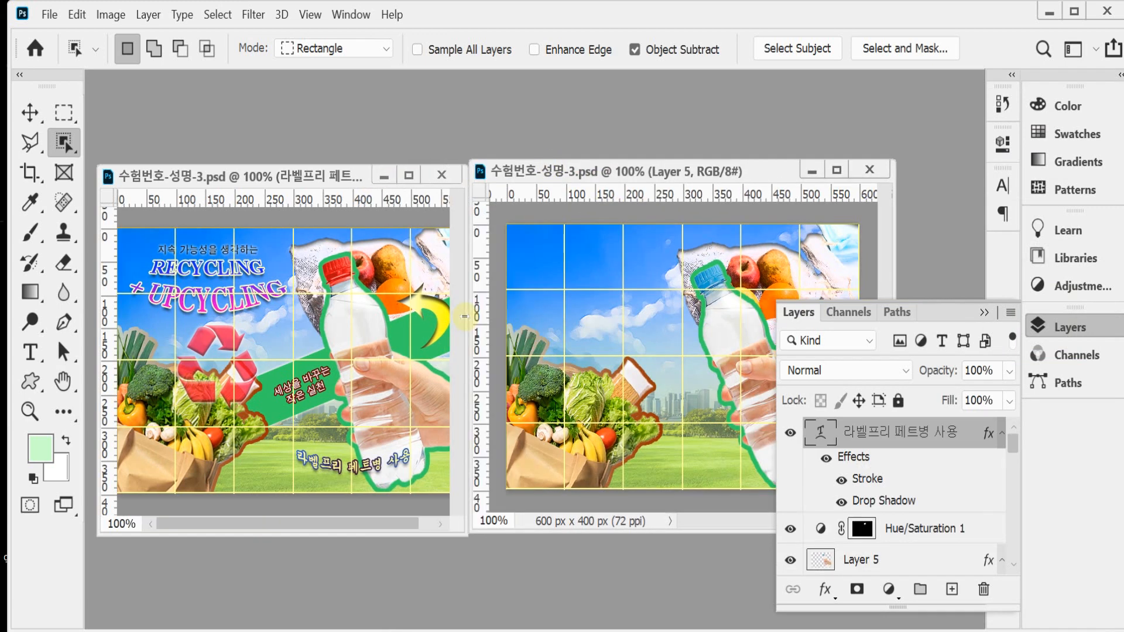
click(672, 170)
drag(672, 171, 672, 179)
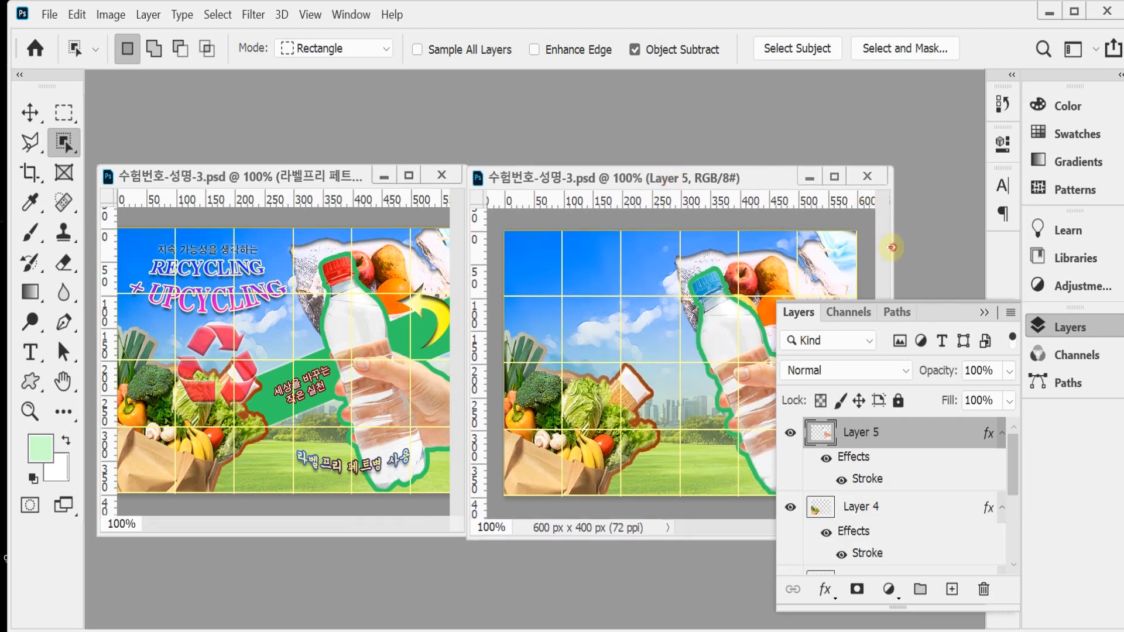
drag(892, 247, 864, 246)
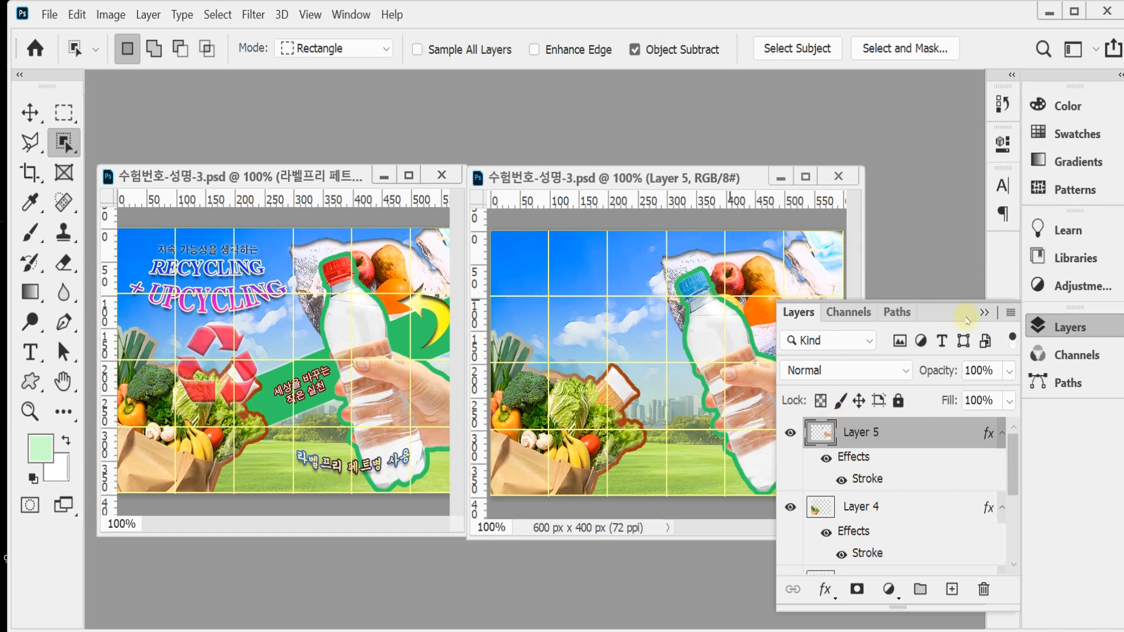
click(1060, 328)
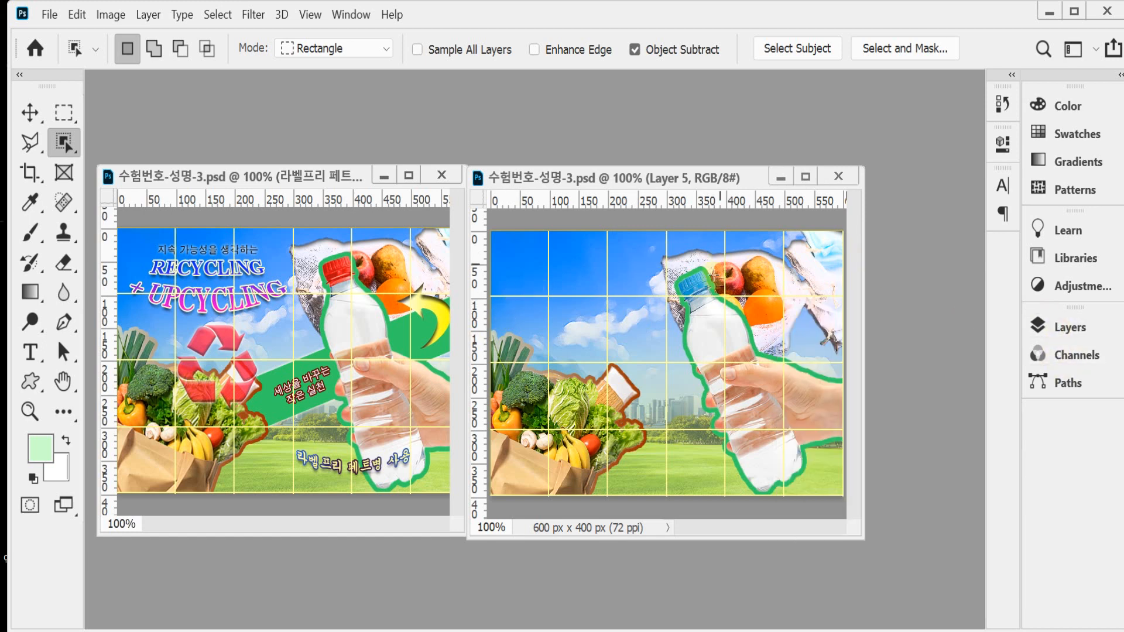
Load the outline of the hand-and-bottle layer as a selection around the bottle cap area
ctrl+click(706, 346)
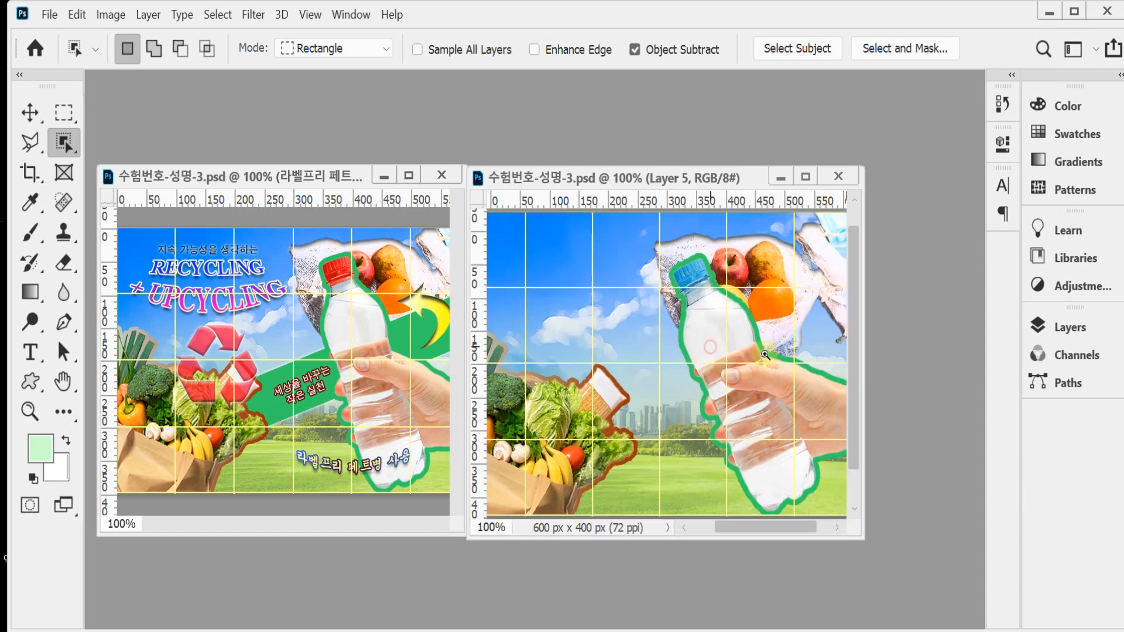
ctrl+click(716, 265)
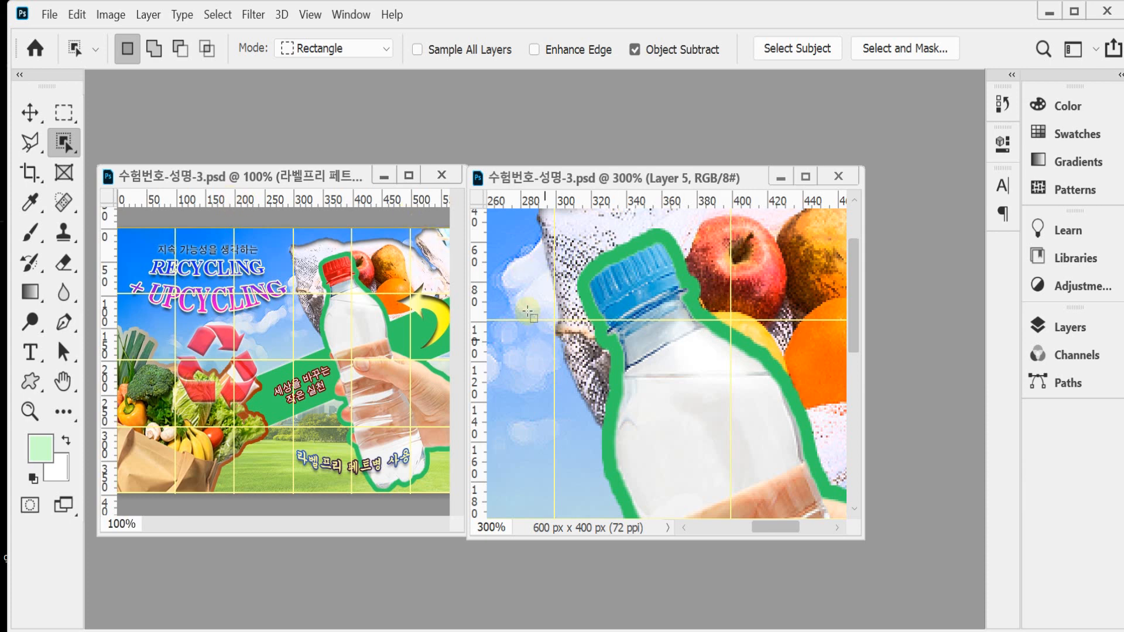
click(1057, 324)
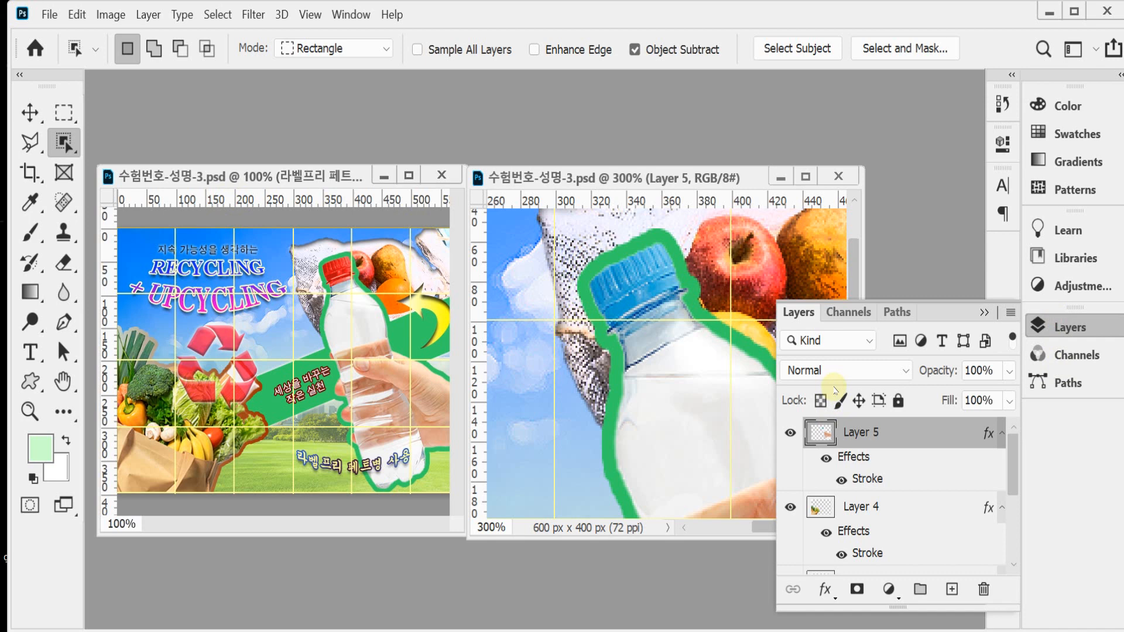
ctrl+click(829, 440)
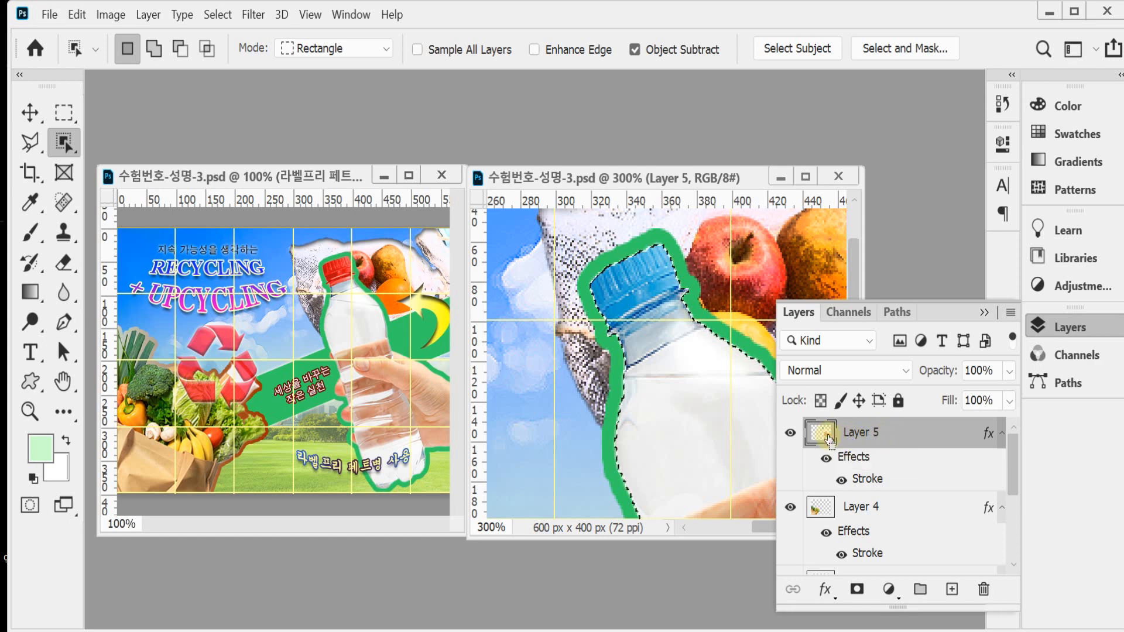
click(1053, 328)
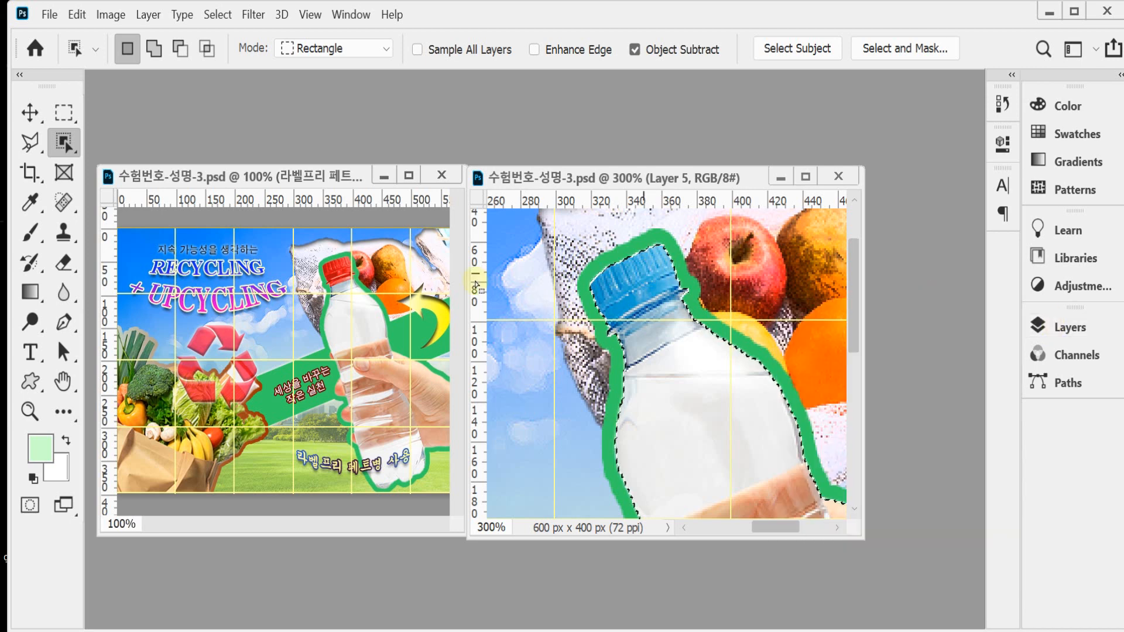
Reduce the selection to just the blue bottle cap by intersecting it with a Polygonal Lasso outline around the cap
click(32, 142)
click(111, 163)
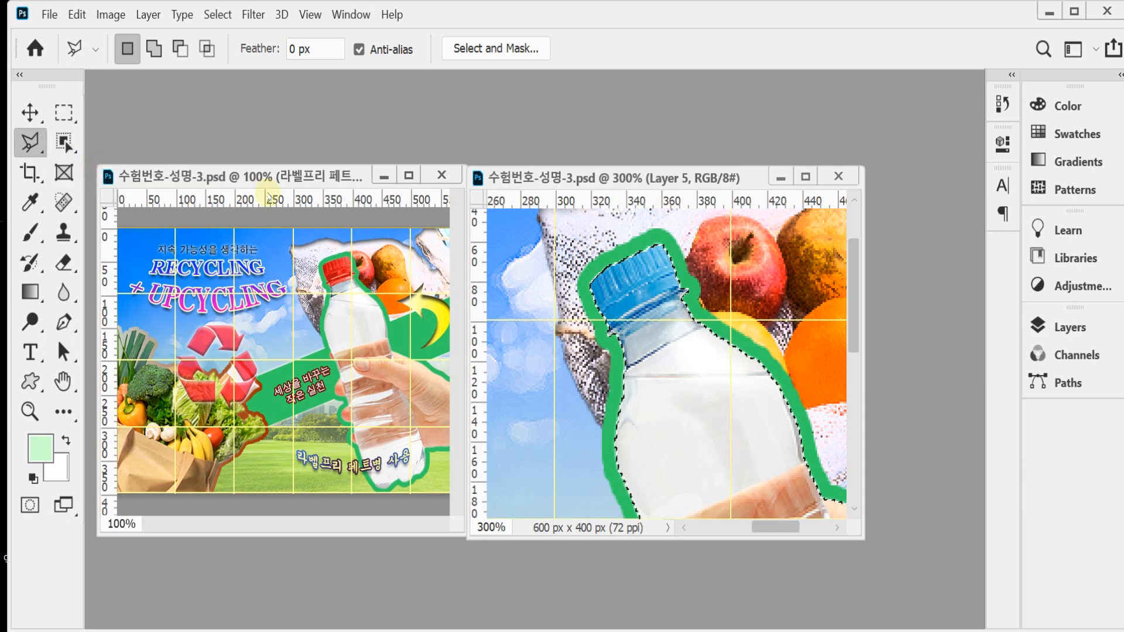
click(205, 50)
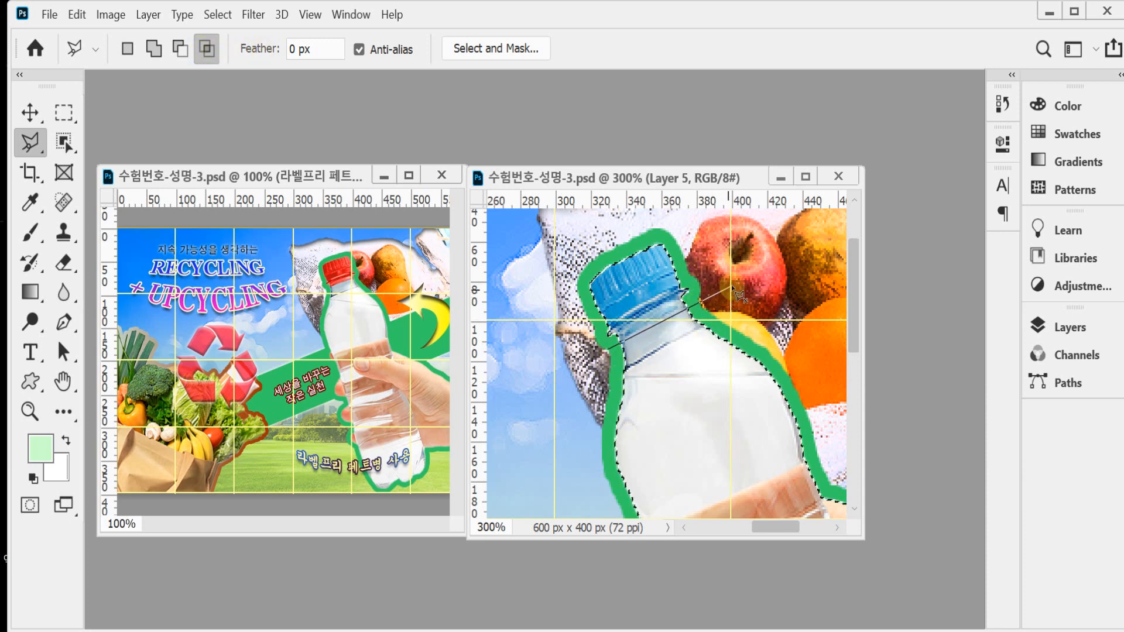
click(546, 249)
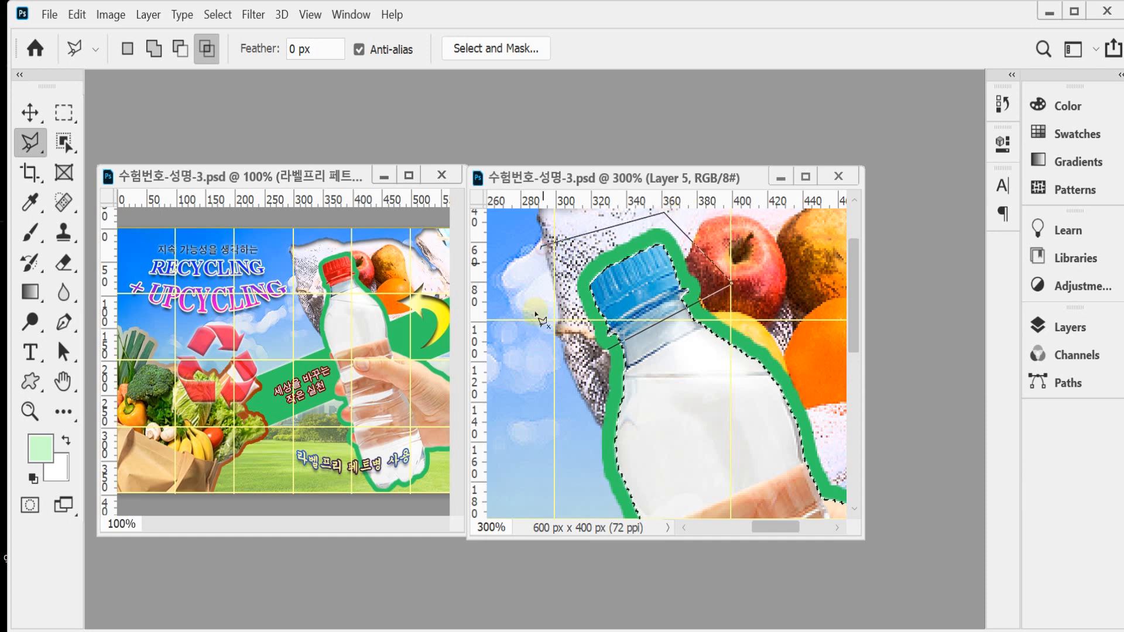
double_click(532, 343)
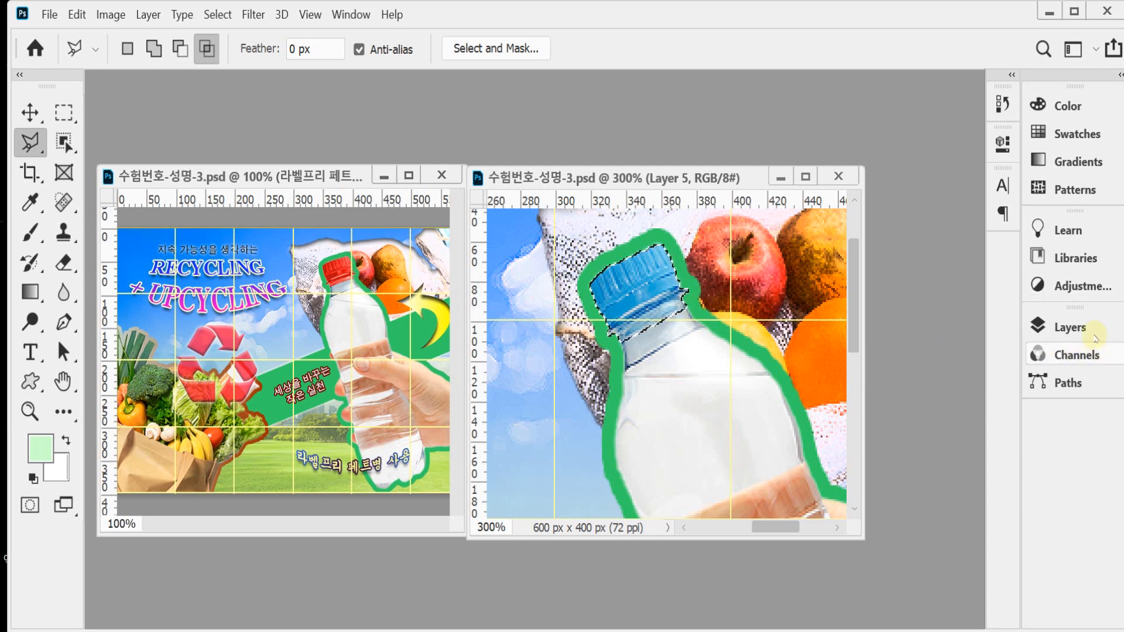
Recolour the bottle cap red with a Hue/Saturation adjustment layer using Colorize, Hue 0, Saturation 85 and Lightness -5
click(1071, 326)
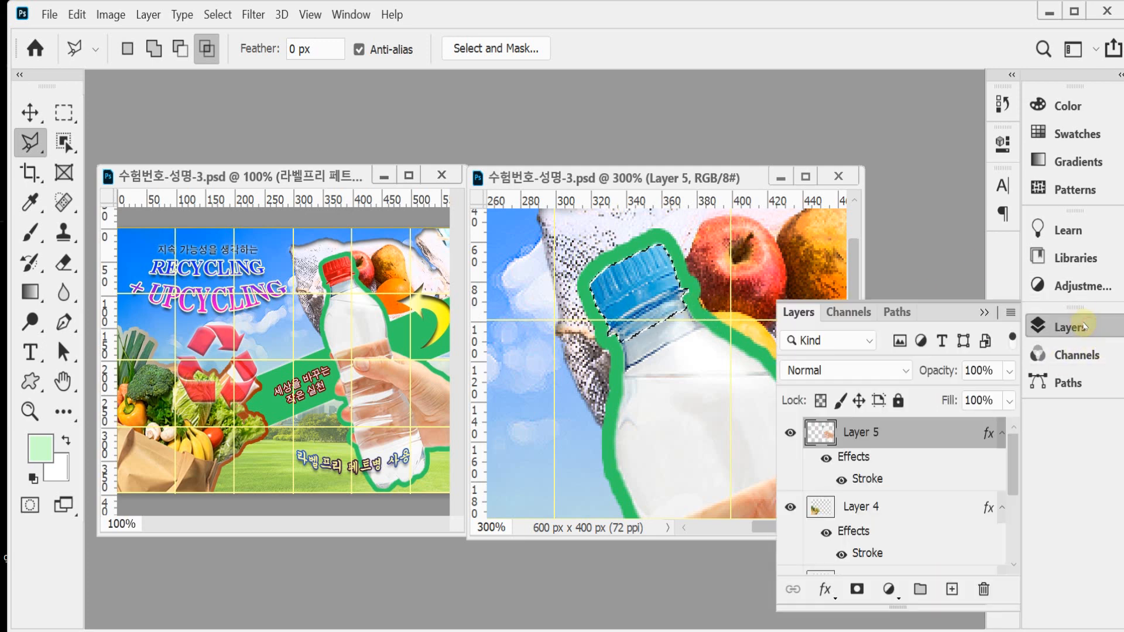
click(889, 589)
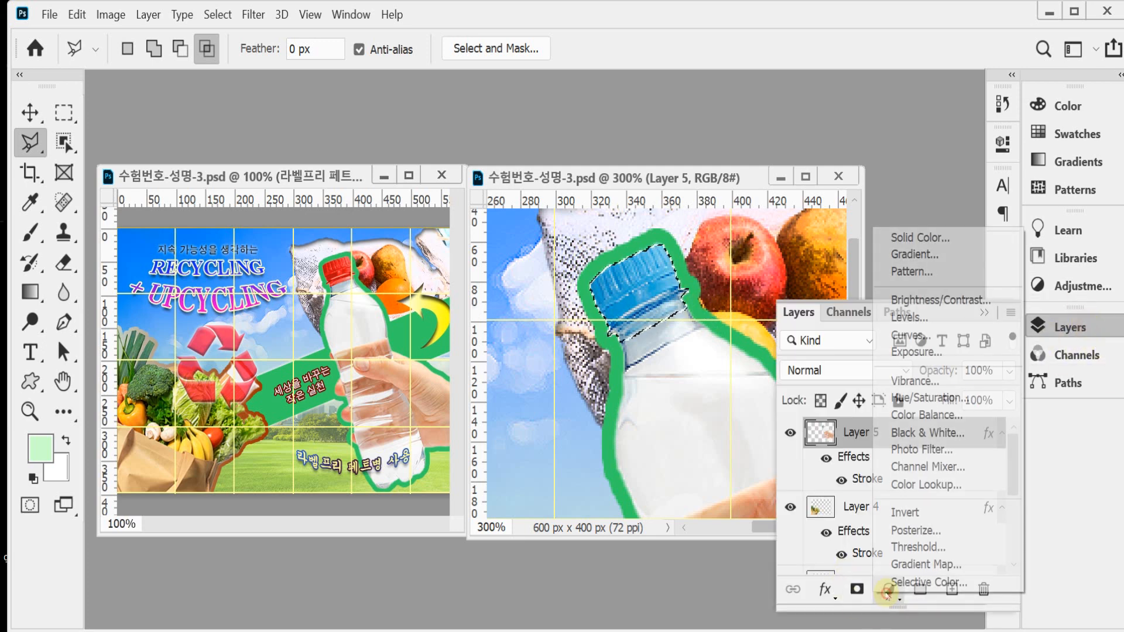
click(984, 398)
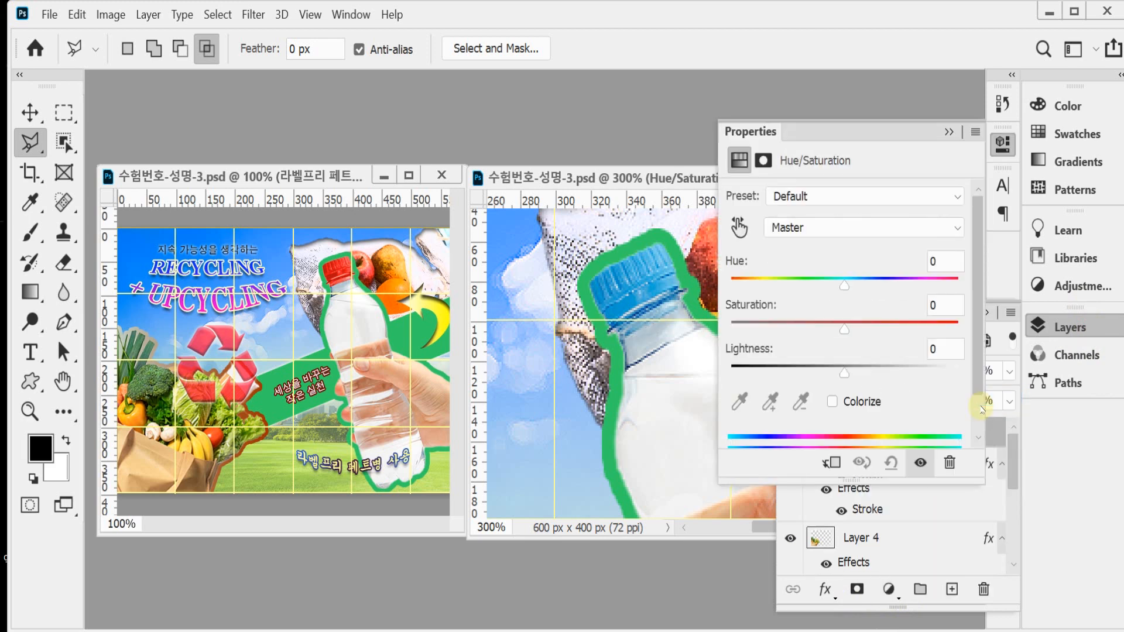
click(849, 403)
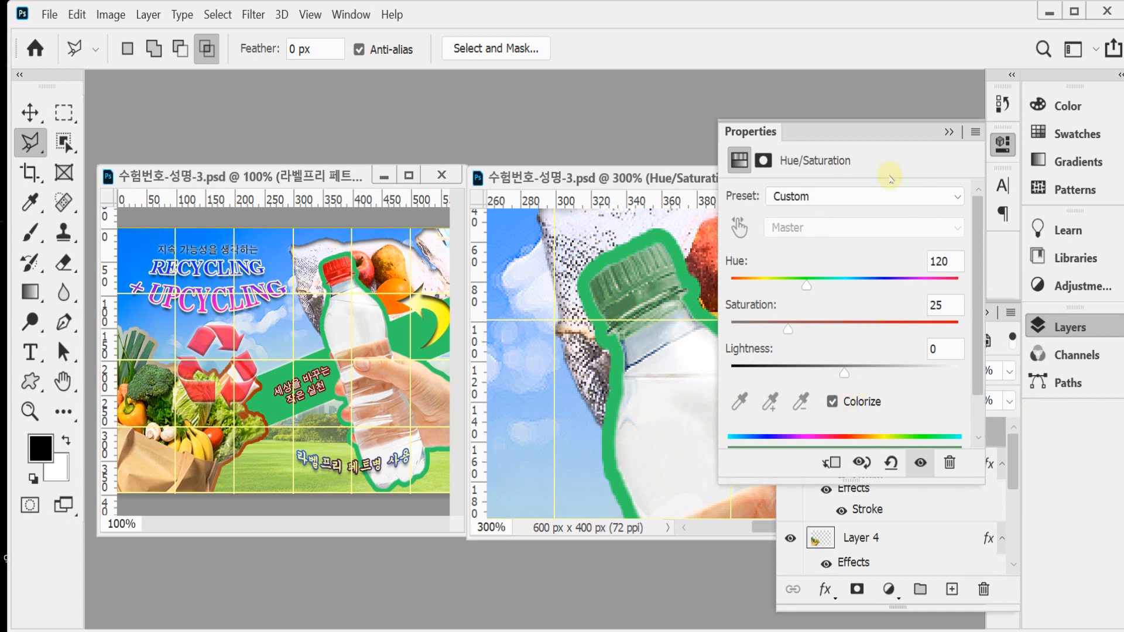
drag(806, 286, 726, 287)
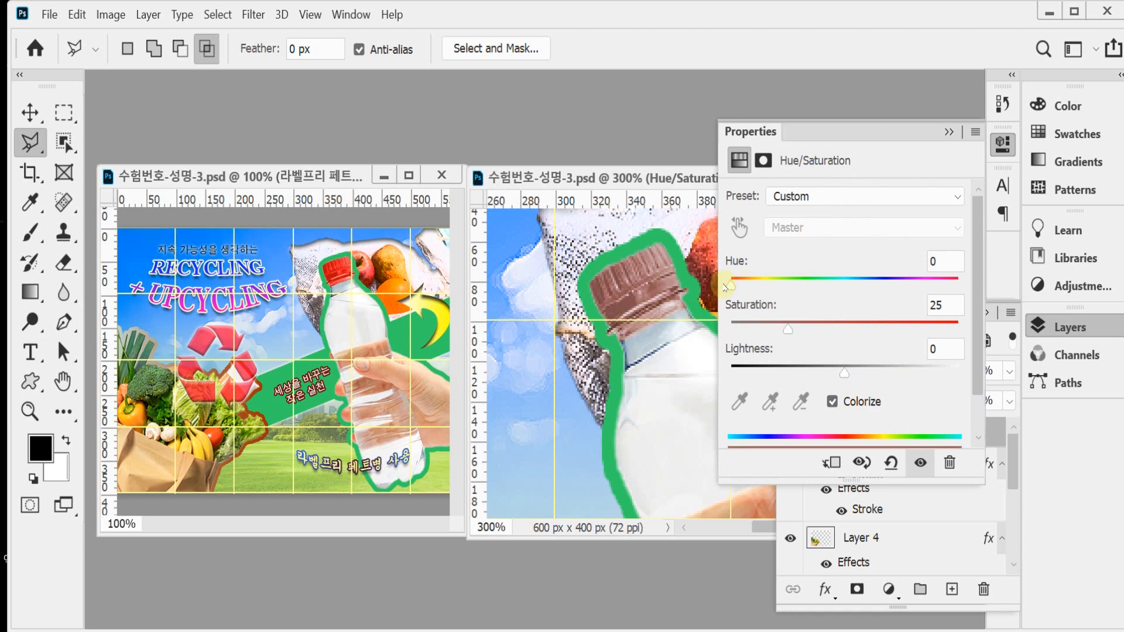
drag(788, 328, 920, 329)
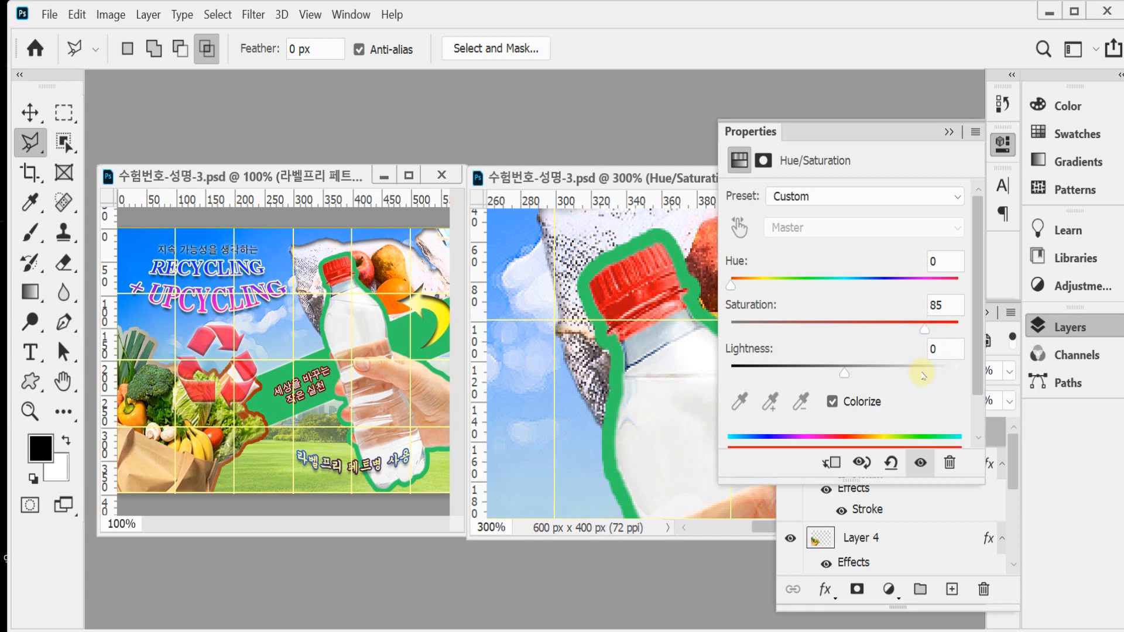
drag(844, 375, 837, 377)
click(961, 351)
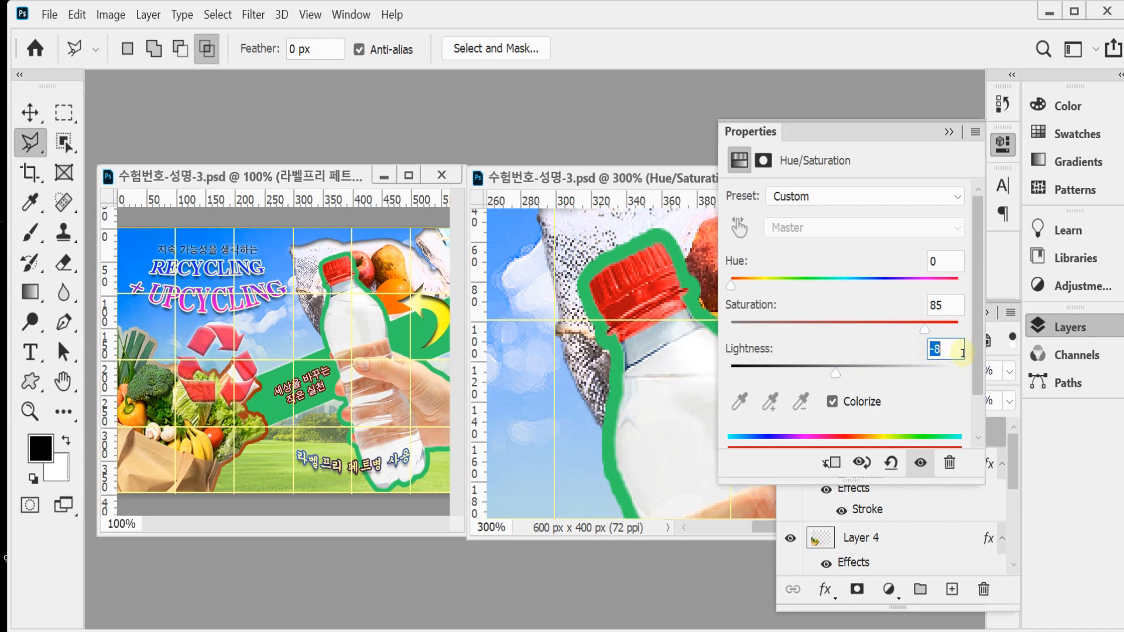
text(-5)
key(Return)
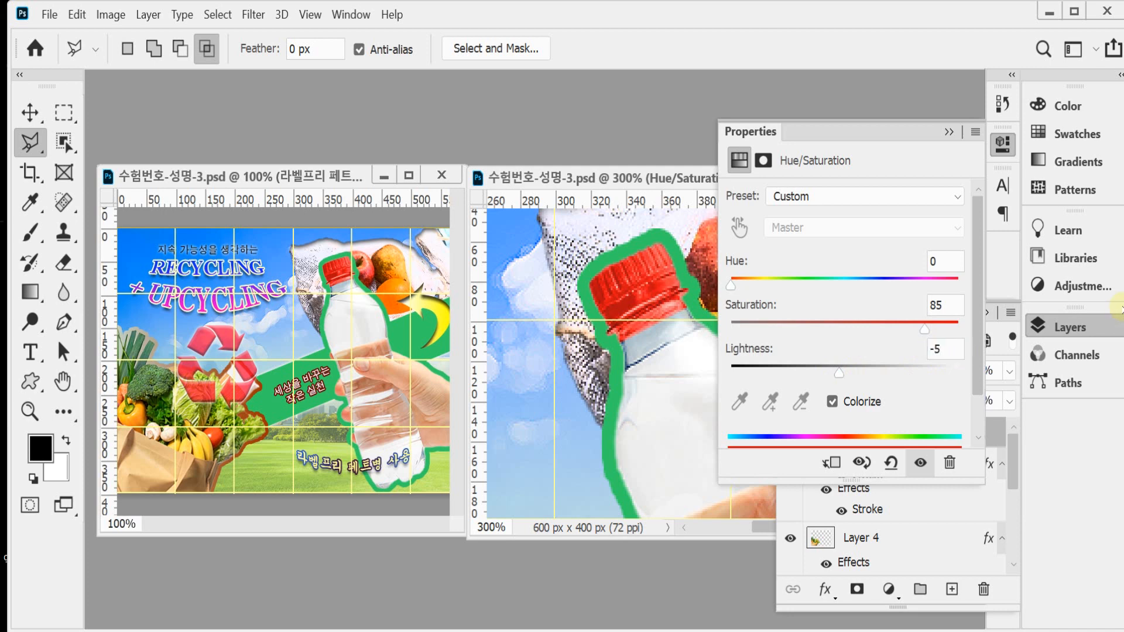
click(1066, 331)
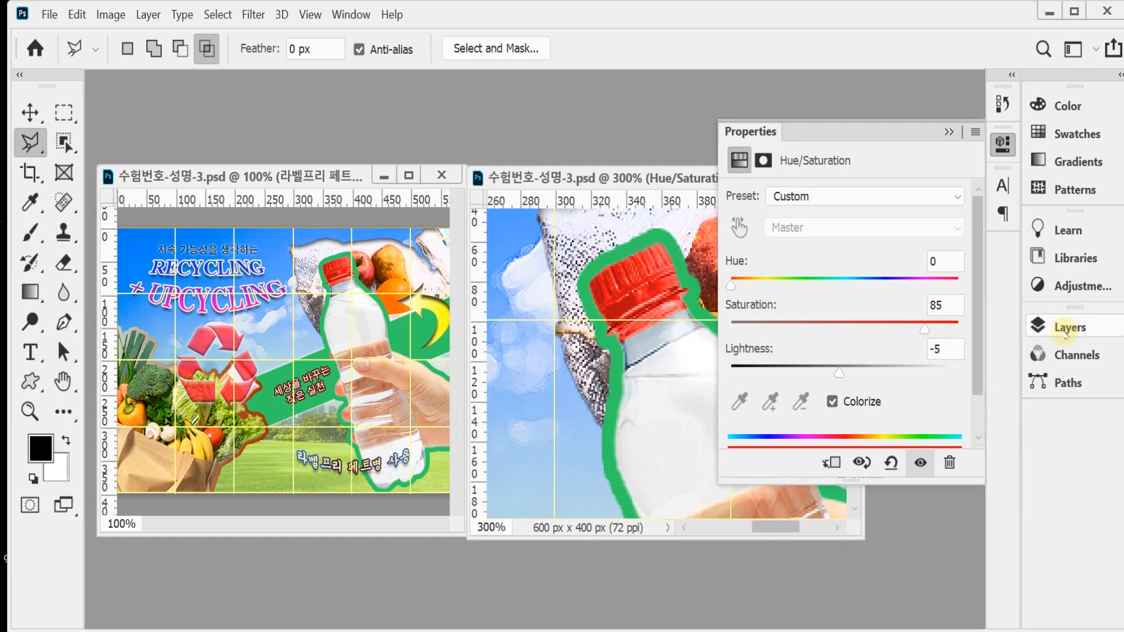
click(1065, 327)
click(1065, 328)
click(1004, 145)
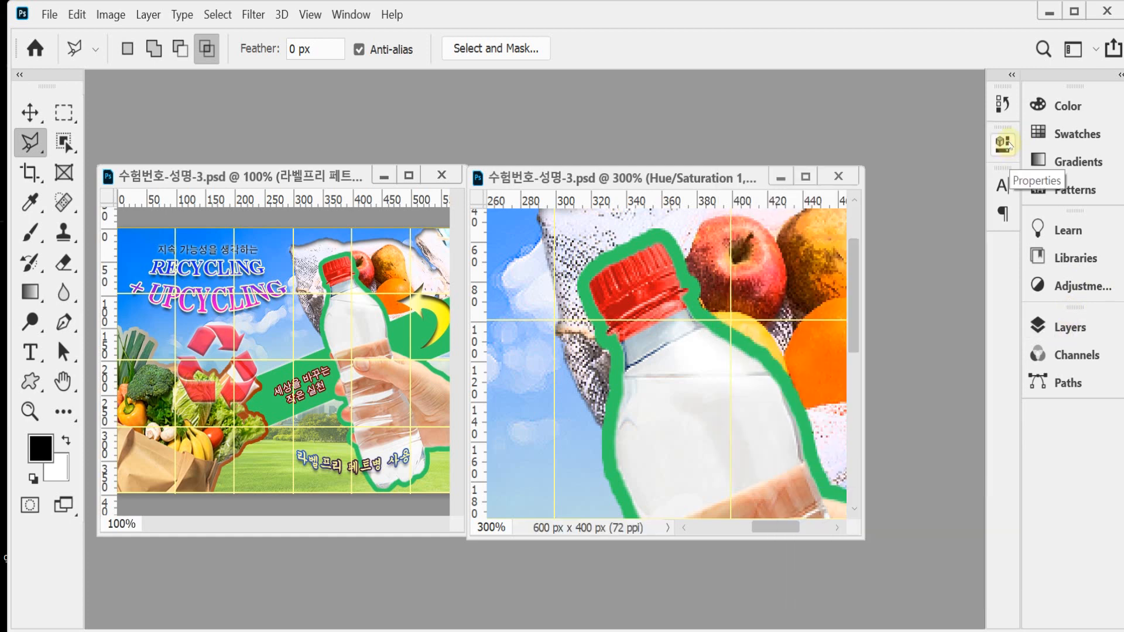
click(1004, 146)
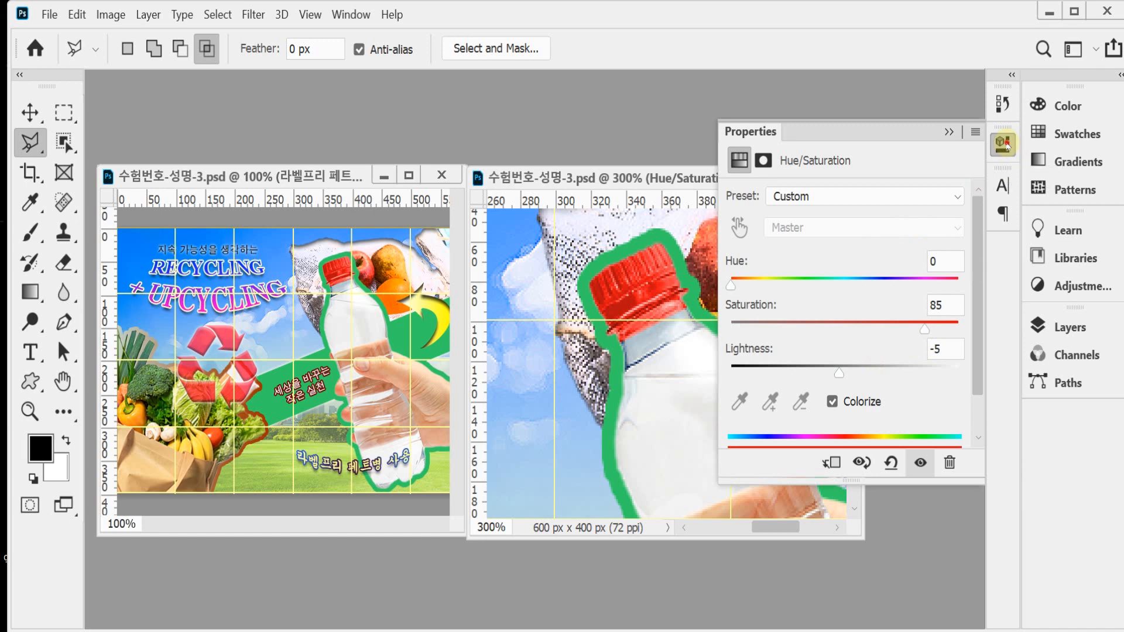
click(1004, 144)
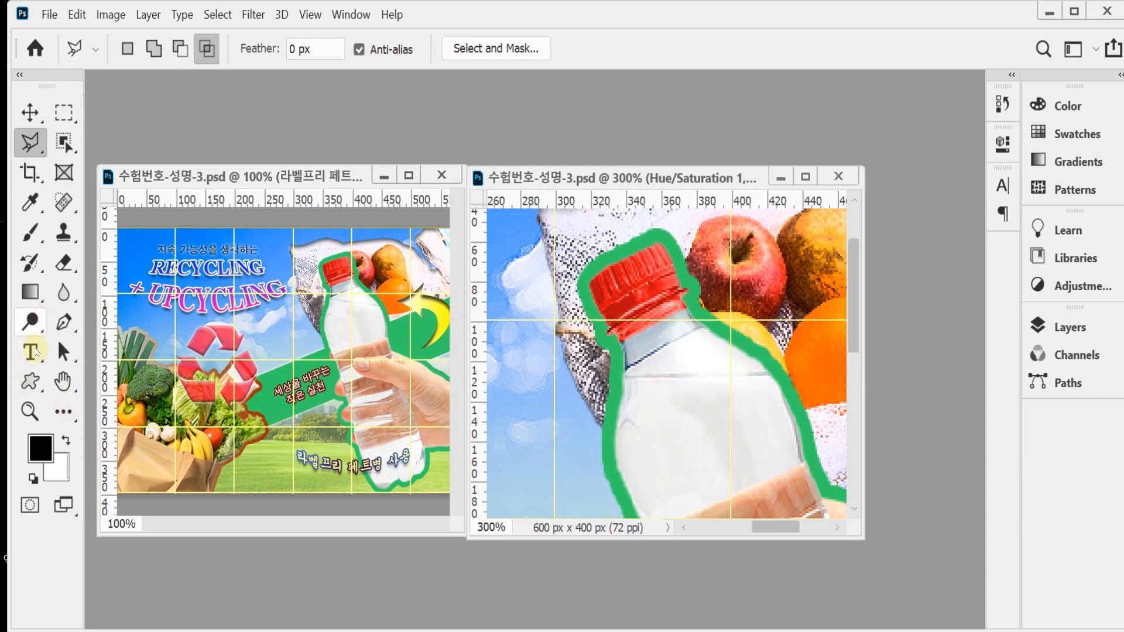
Draw a rectangle in Shape mode, about 441 x 74 px, across the bottle from mid-poster past the right edge
click(30, 381)
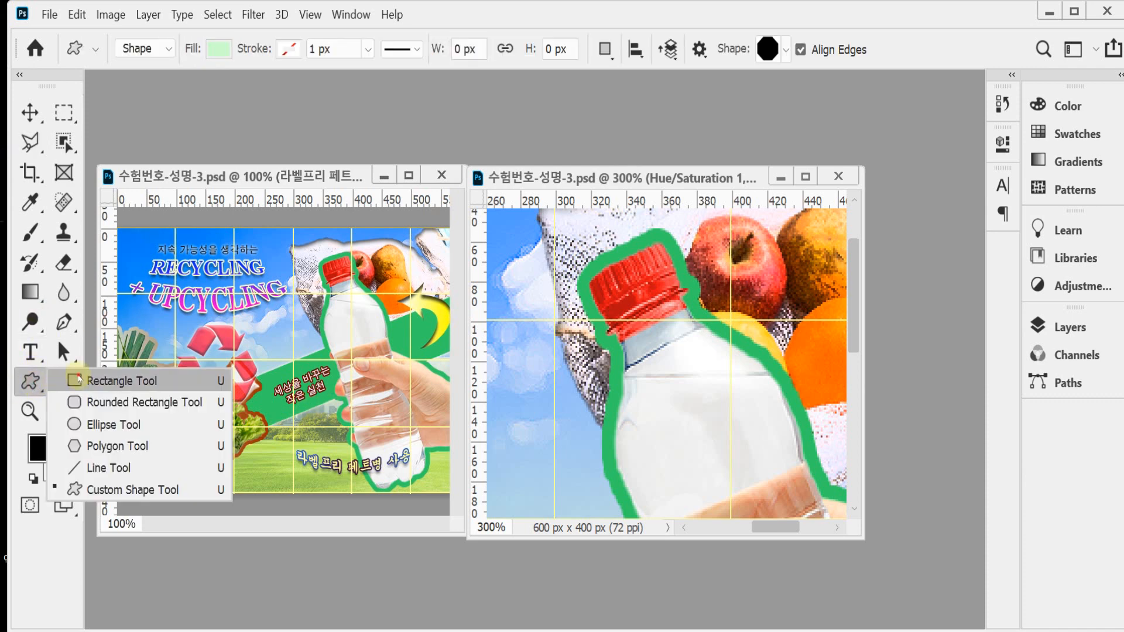
click(79, 381)
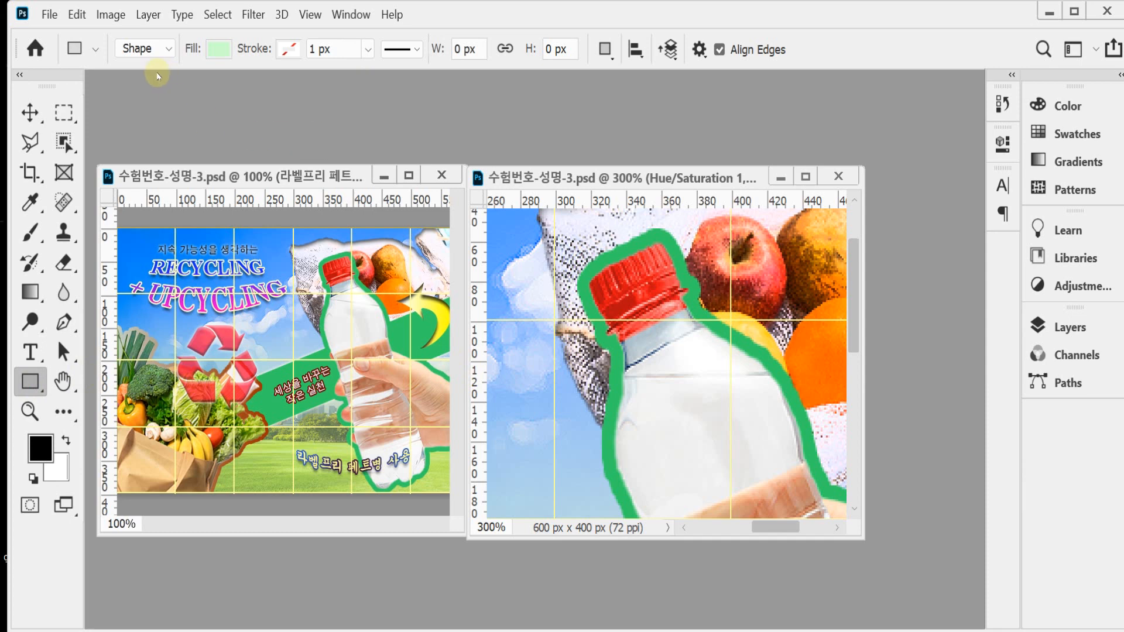
click(149, 48)
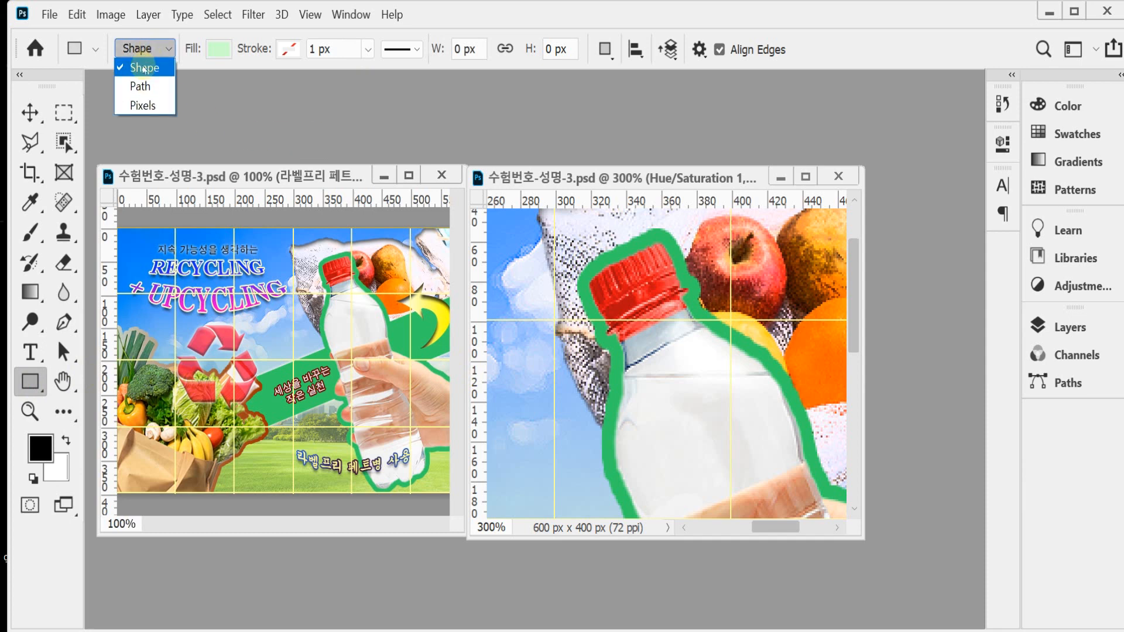
click(144, 68)
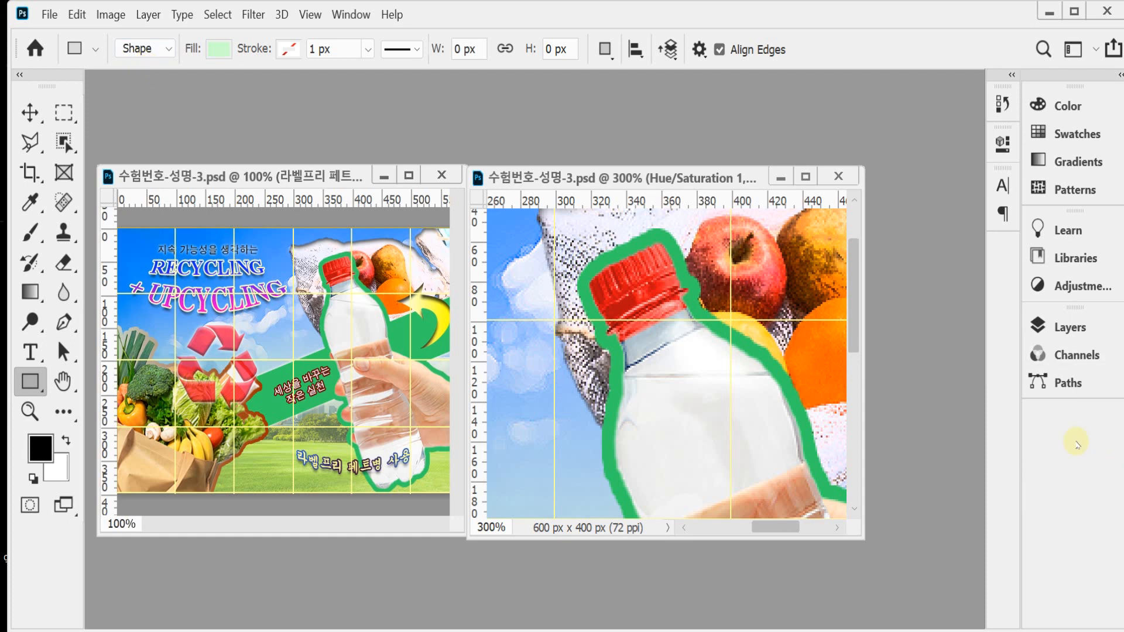
alt+click(743, 424)
alt+click(743, 424)
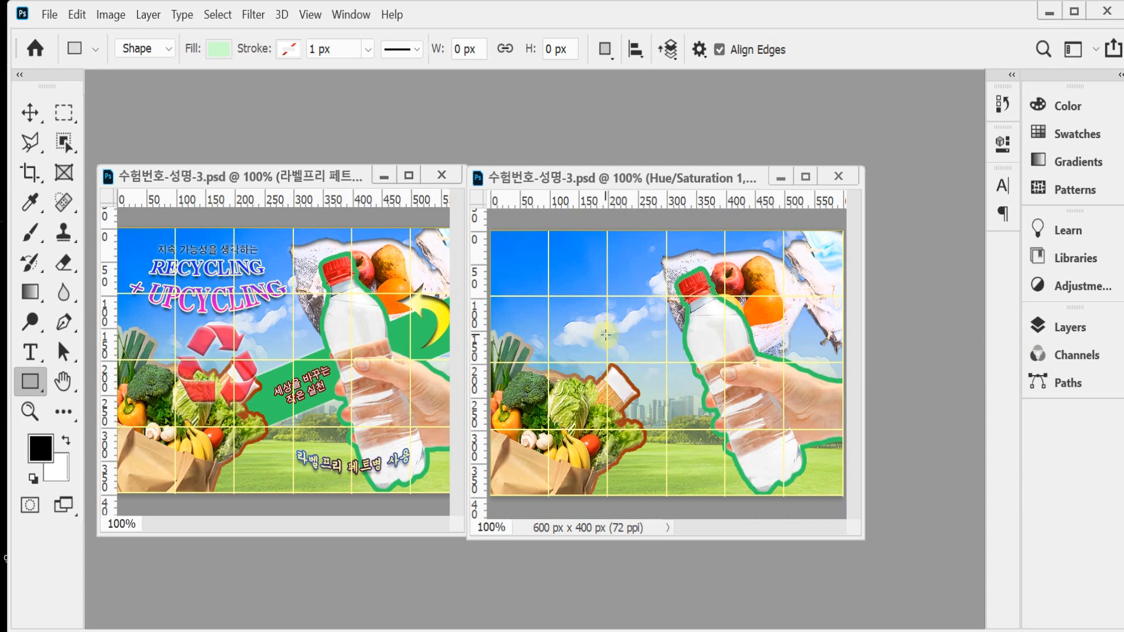
drag(593, 331, 851, 378)
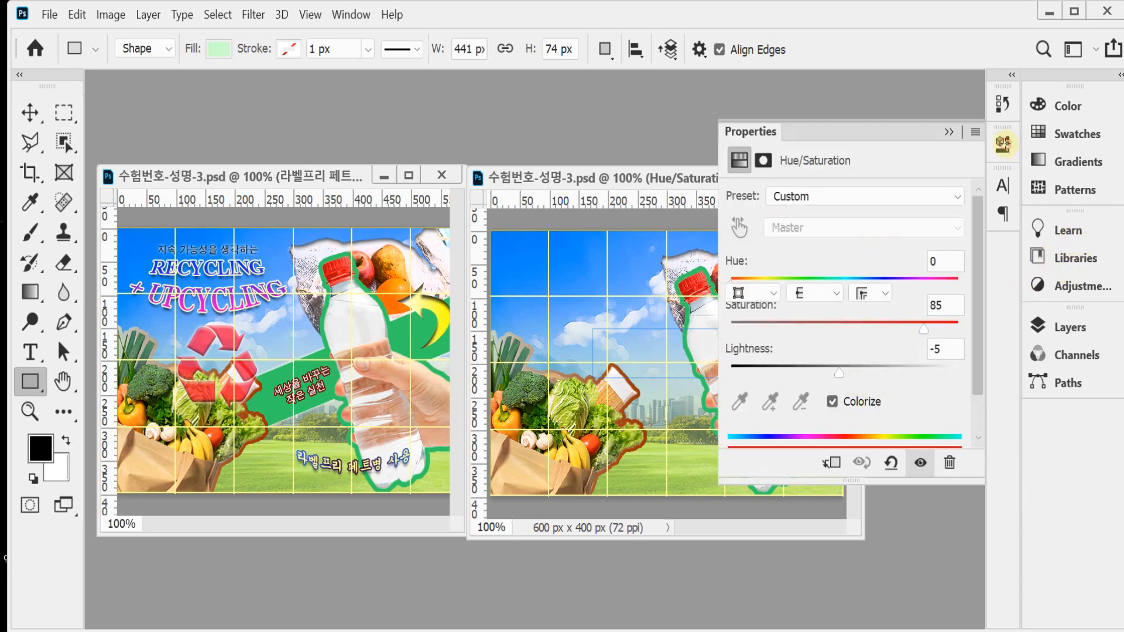
click(1004, 143)
Set the rectangle's fill to green, hex 3c6 (RGB 51, 204, 102)
click(1068, 327)
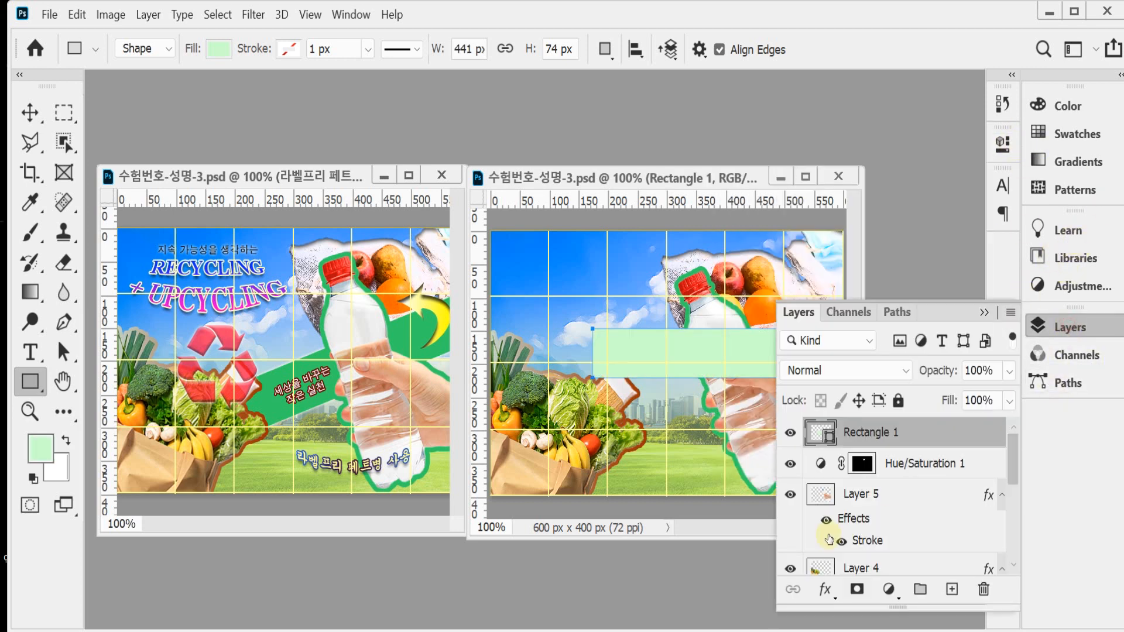
double_click(821, 440)
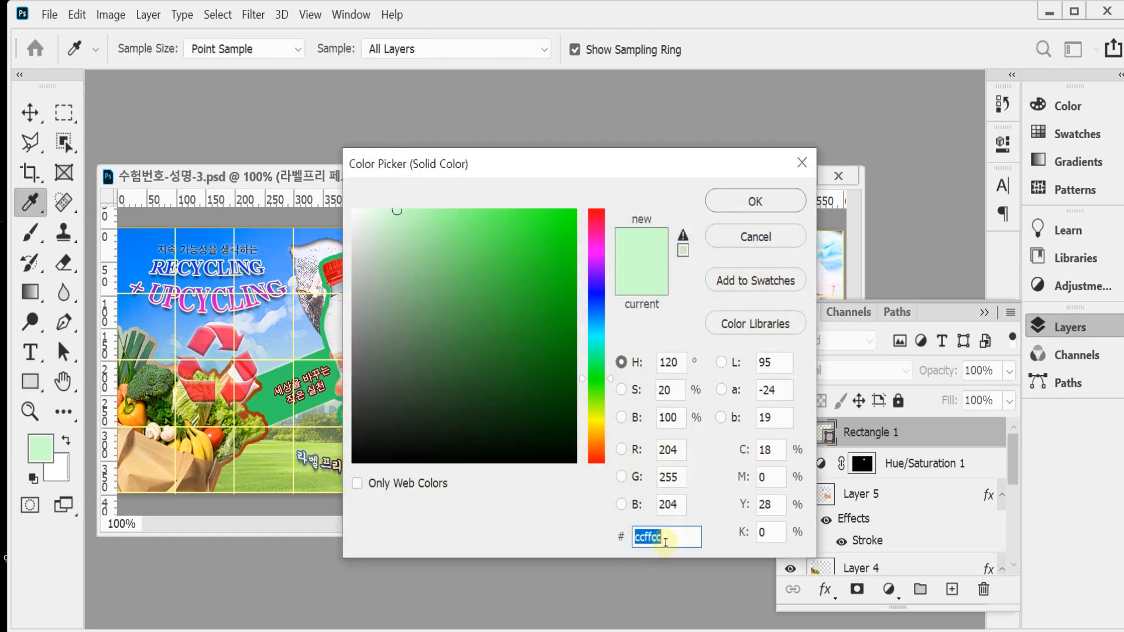
text(3c)
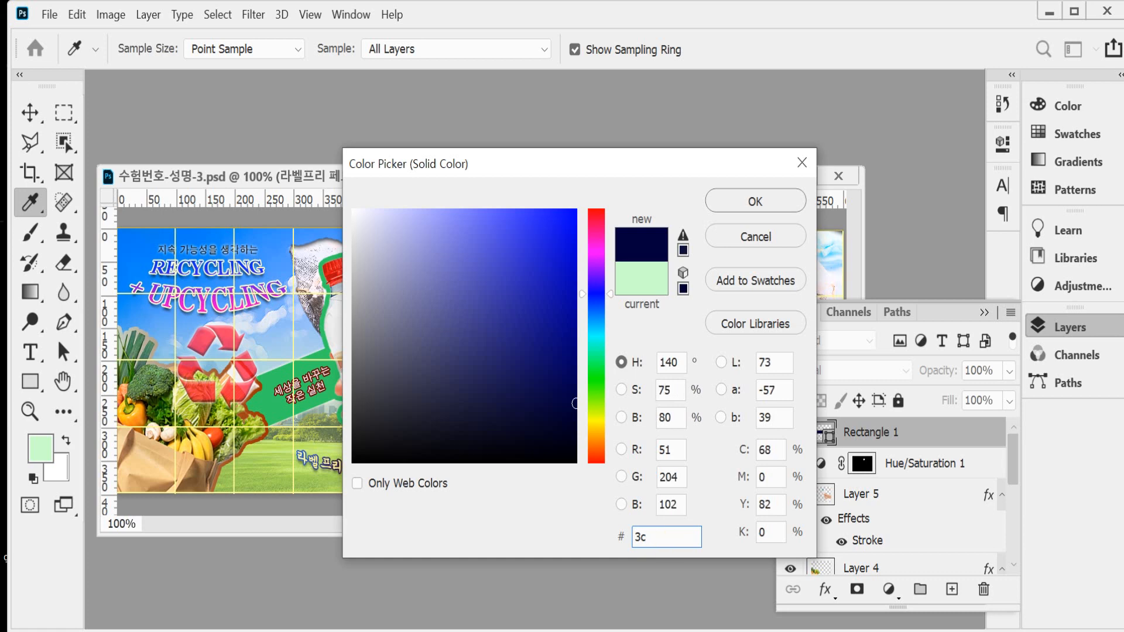
text(b371)
key(Return)
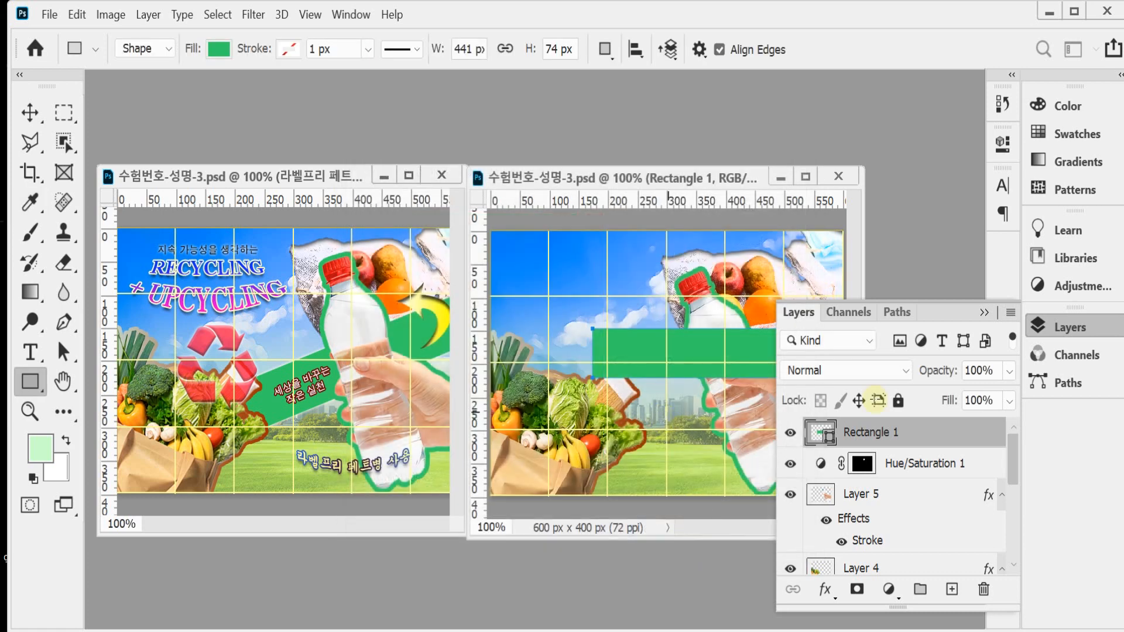
click(1060, 328)
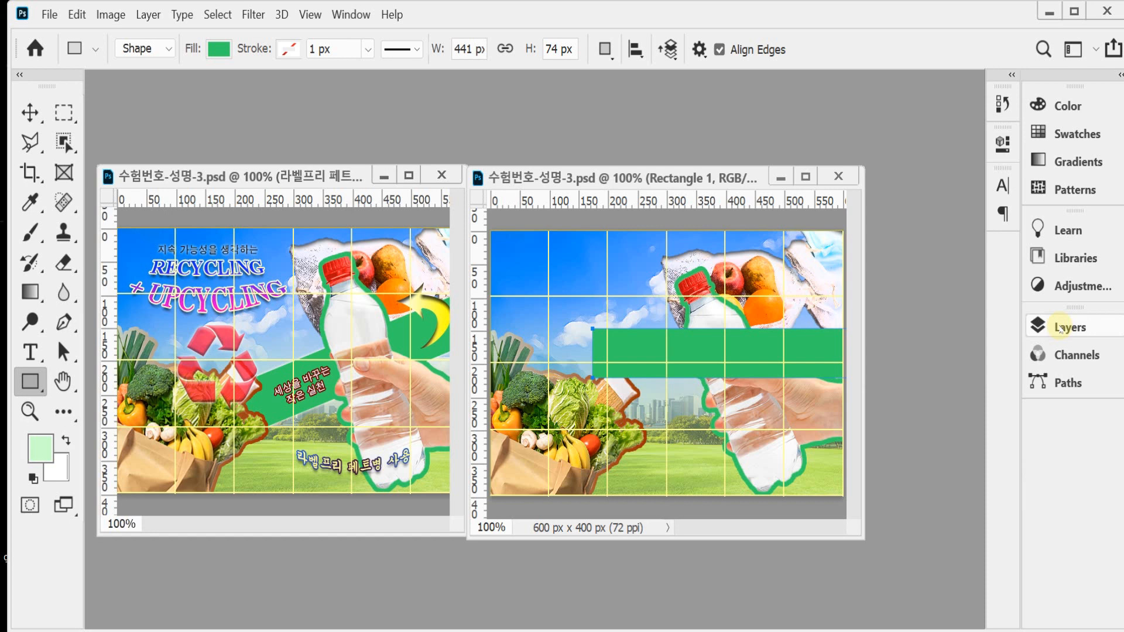
Send the green rectangle's layer down behind the bottle and bag cut-outs
key(ctrl+bracketleft)
key(ctrl+bracketleft)
key(ctrl+bracketleft)
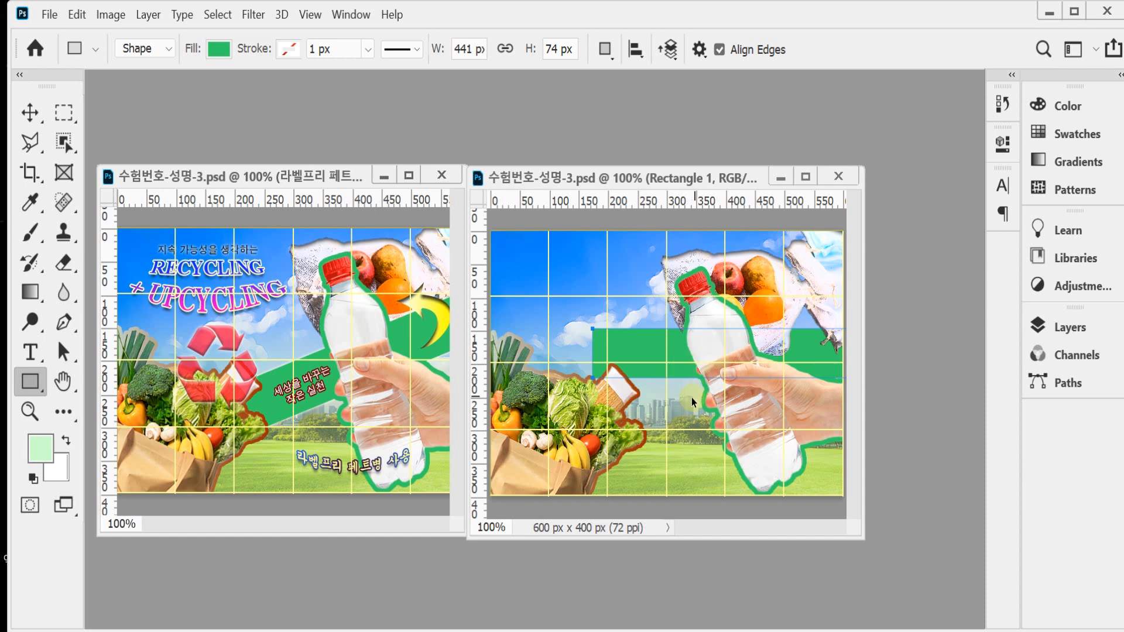
Stretch the green rectangle's height to about 108% and rotate it by -20 degrees
key(ctrl+t)
drag(722, 378, 719, 380)
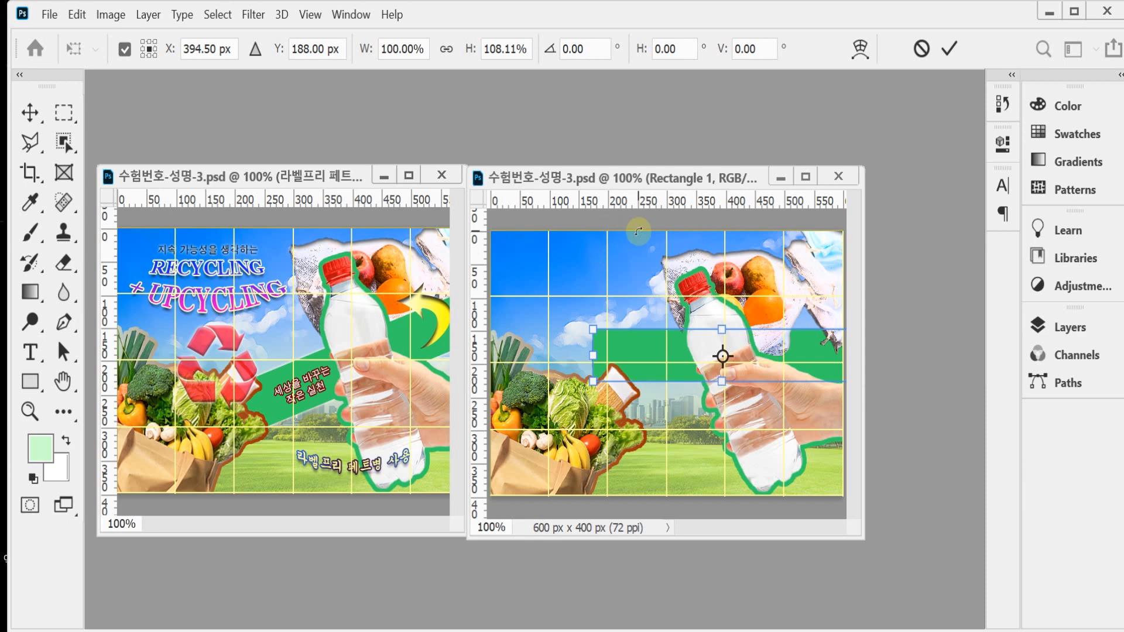
click(585, 51)
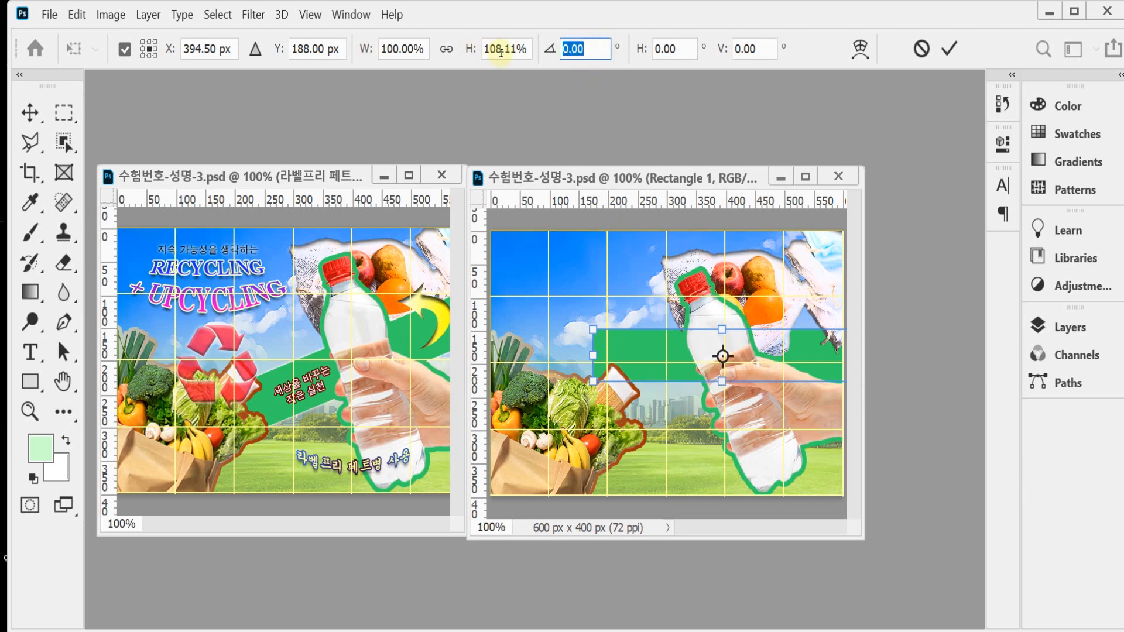
text(-20)
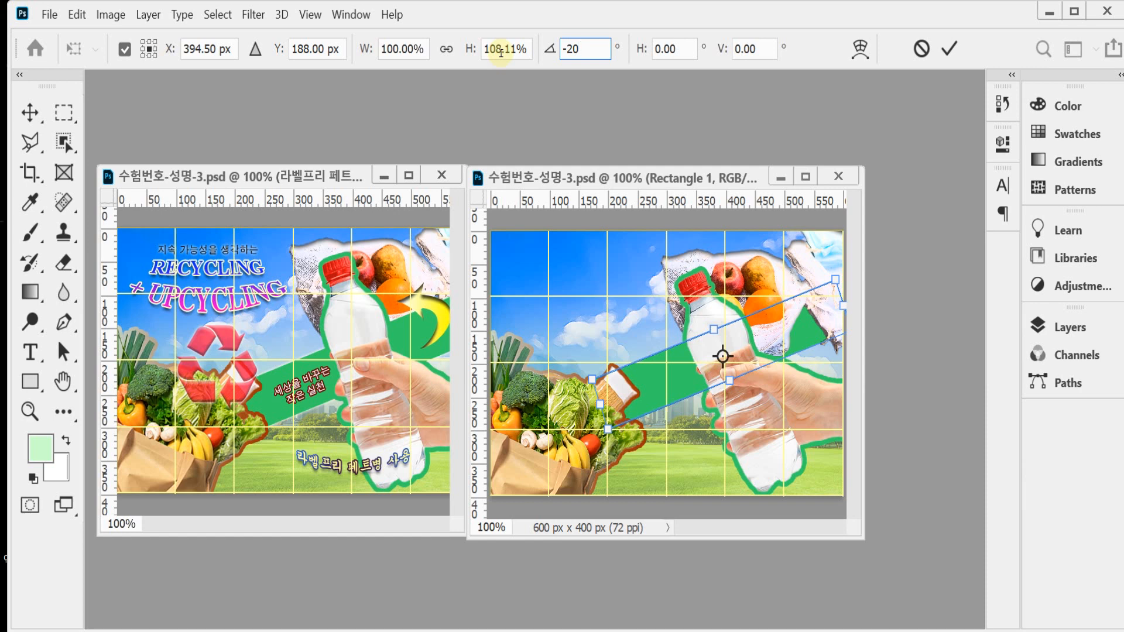
key(Return)
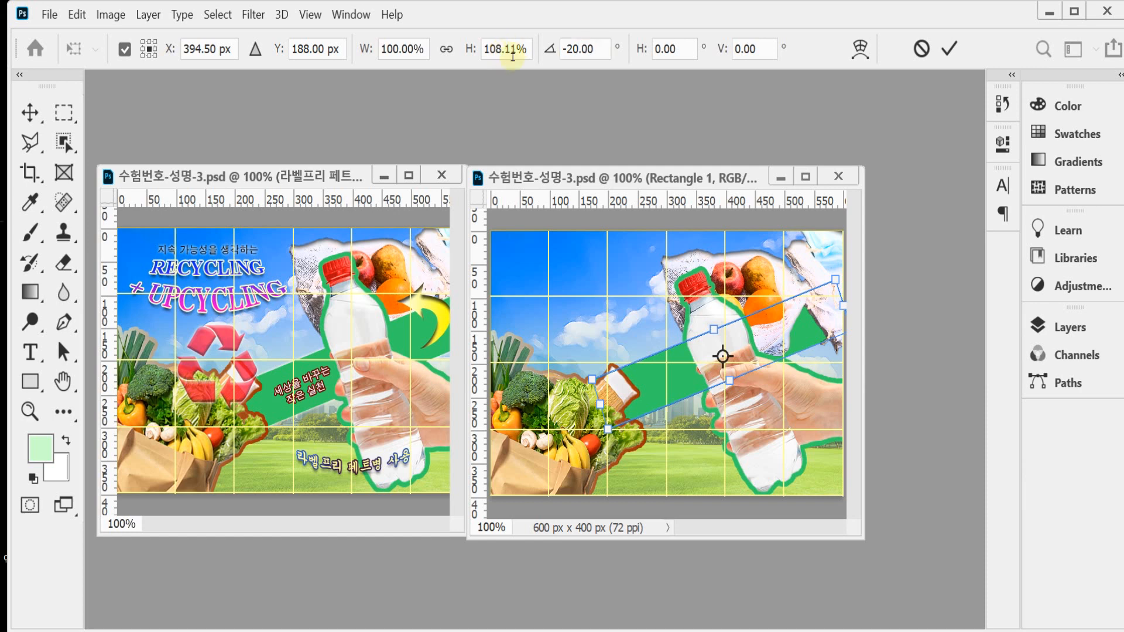
key(Return)
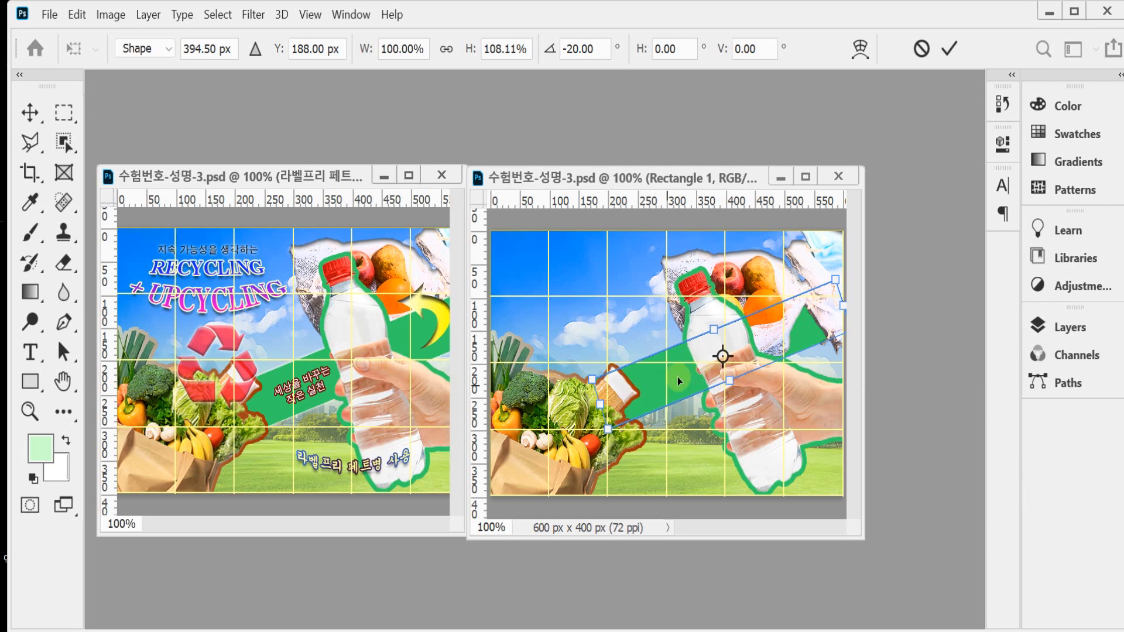
Move the tilted green band down and to the right so it reaches the poster's right edge behind the bottle
click(579, 283)
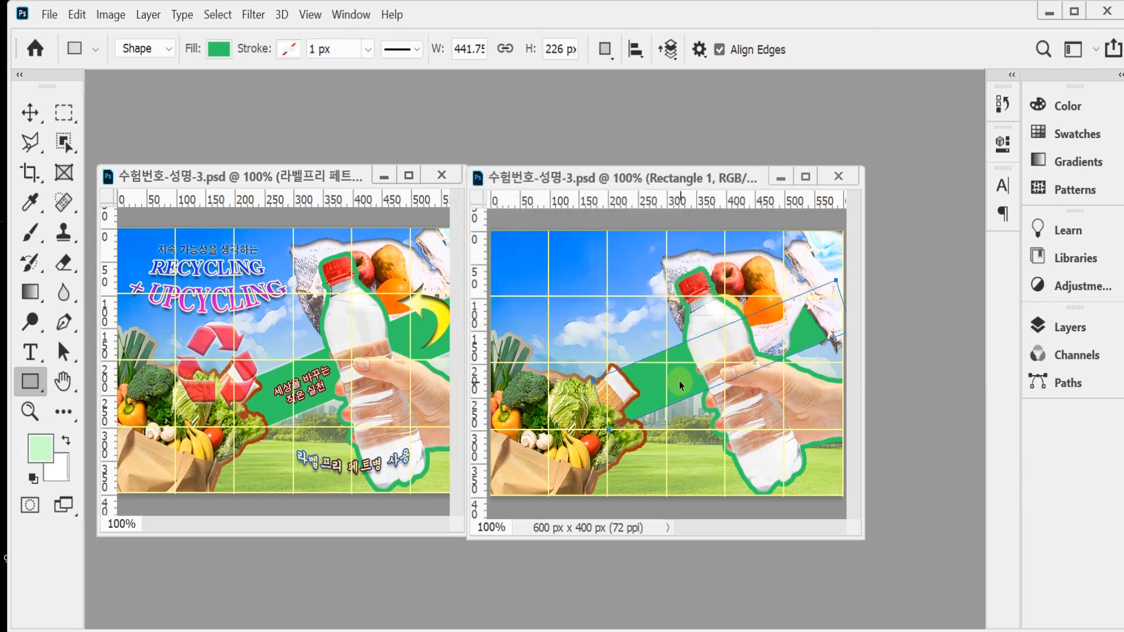
drag(678, 386, 685, 394)
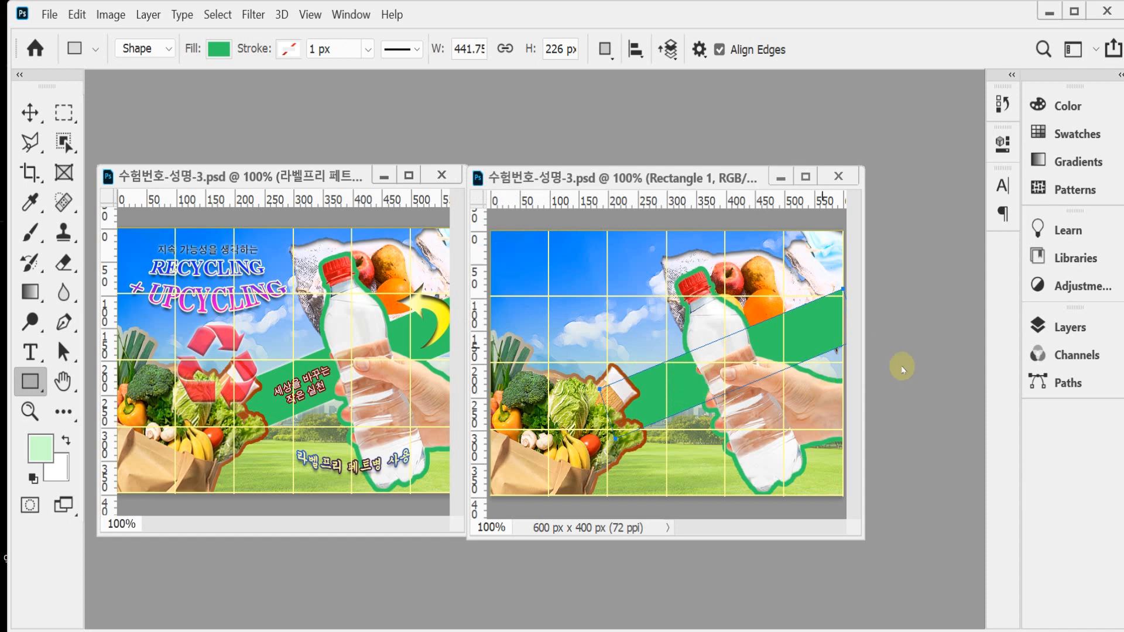
drag(815, 327, 817, 336)
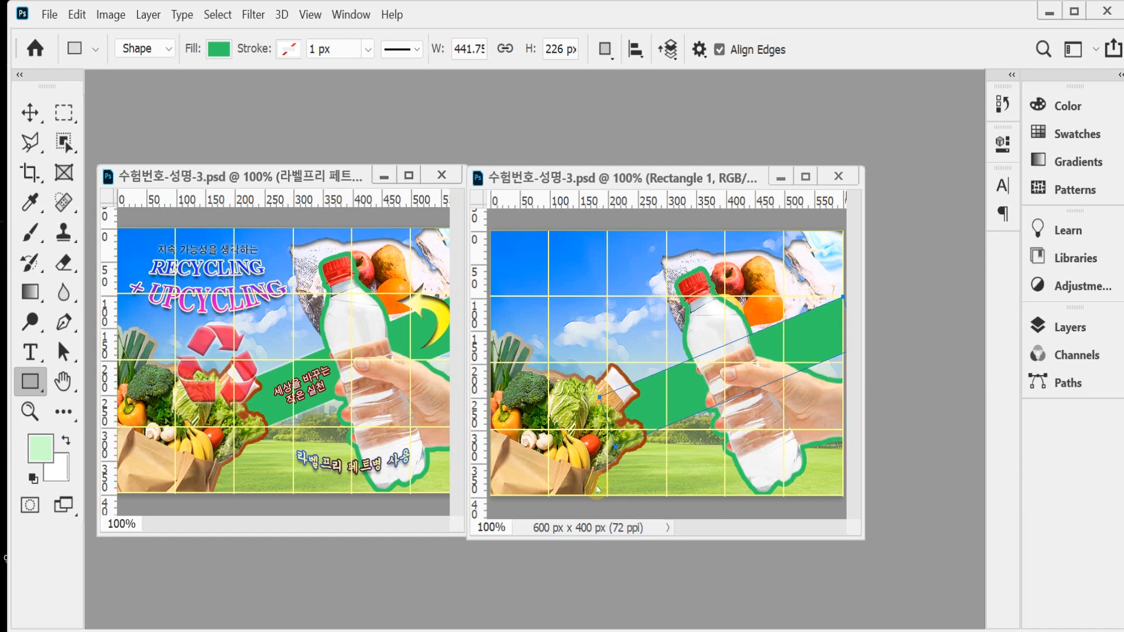
Add an Outer Glow with a size of 5 px to the green band
click(1060, 322)
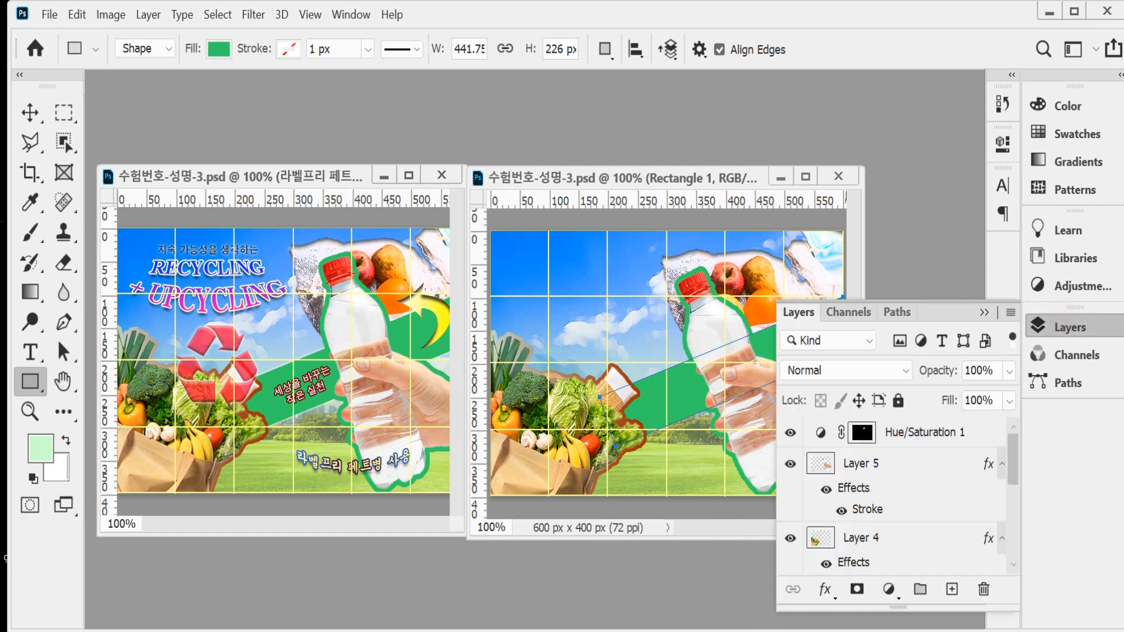
click(823, 591)
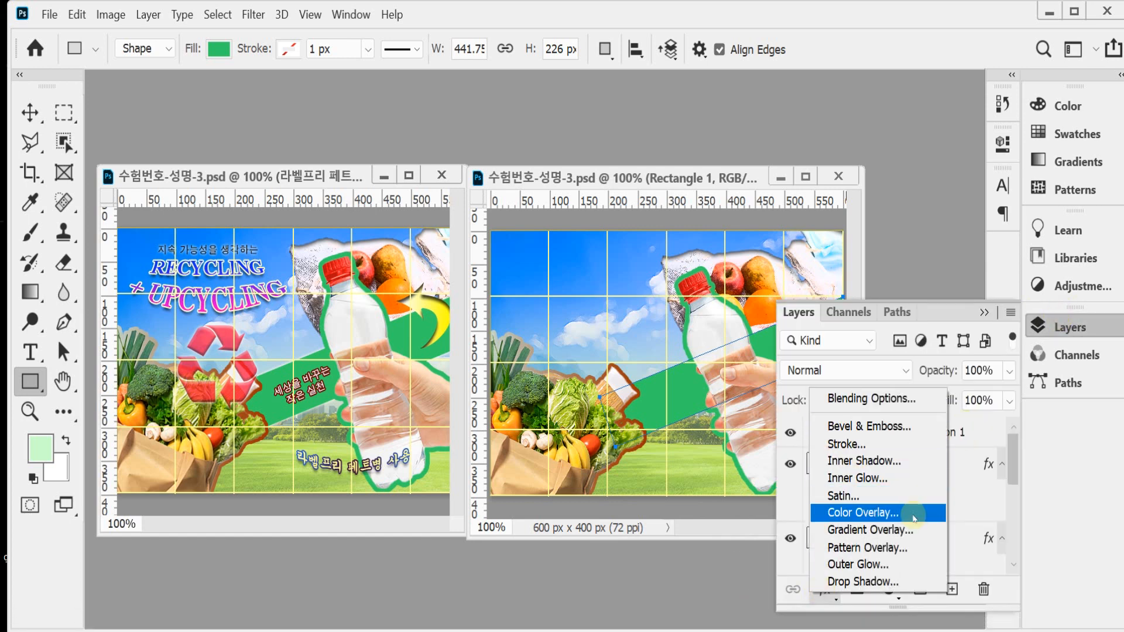
click(916, 565)
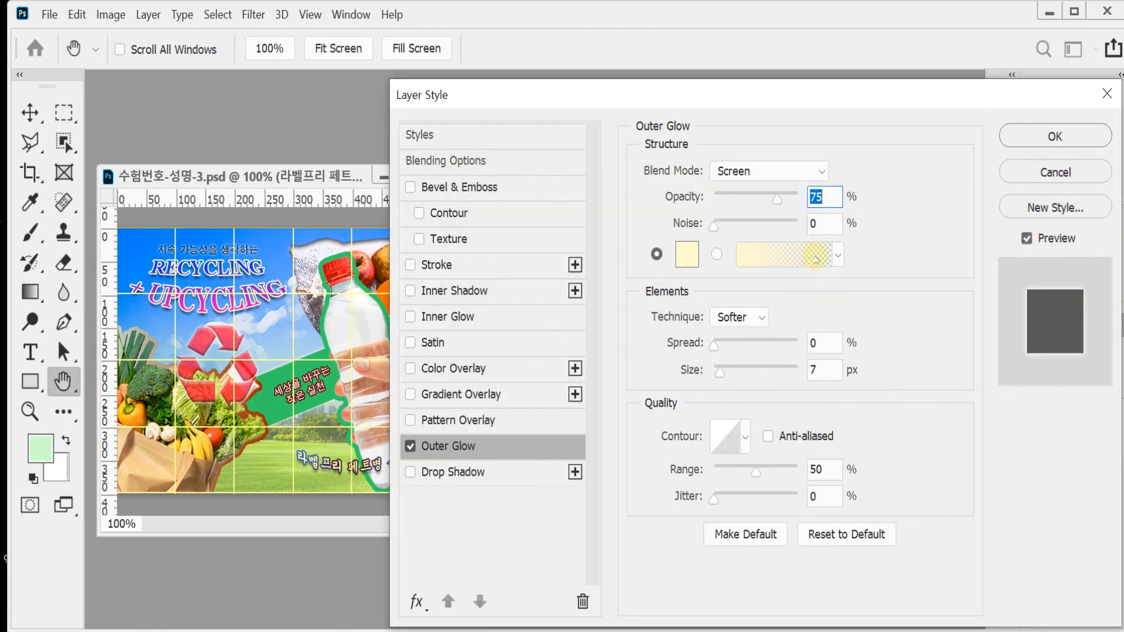
click(830, 372)
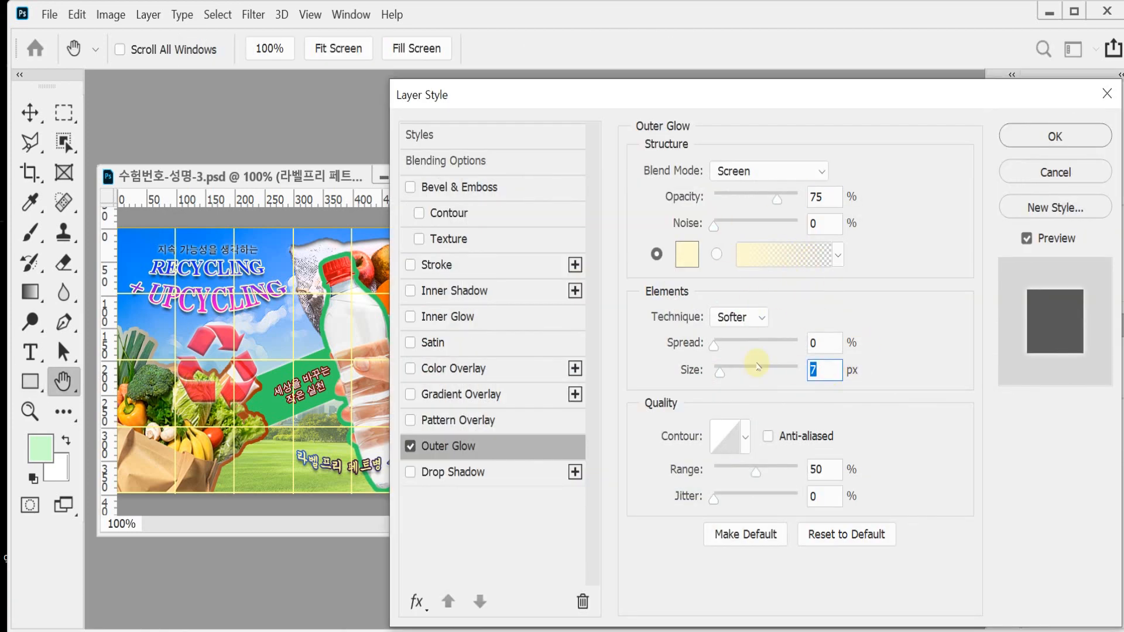
text(5)
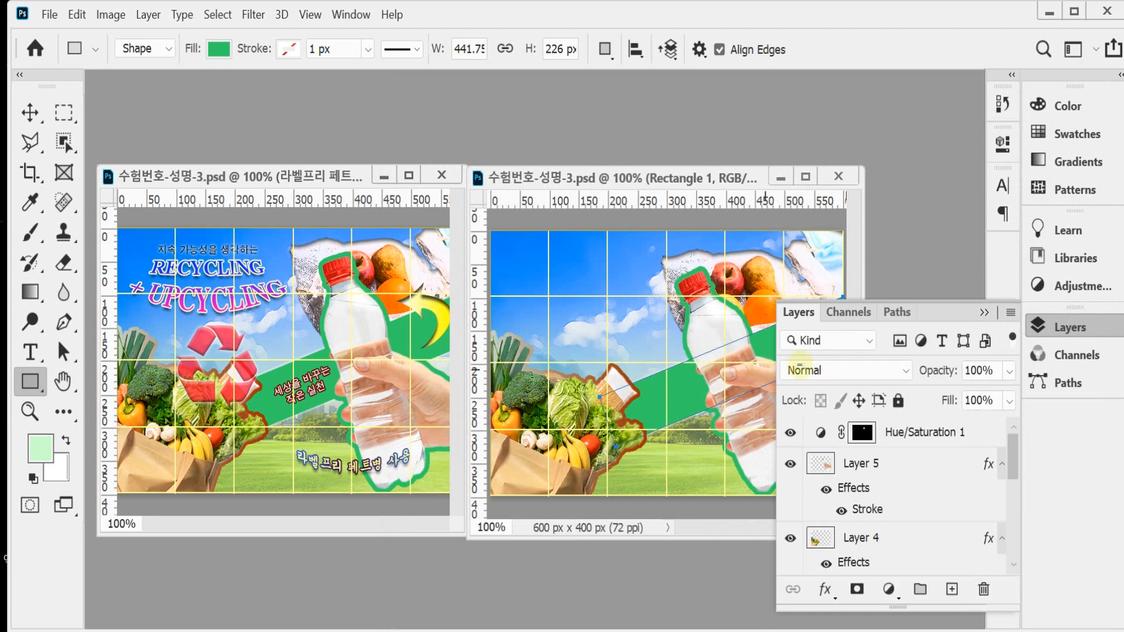
click(1056, 327)
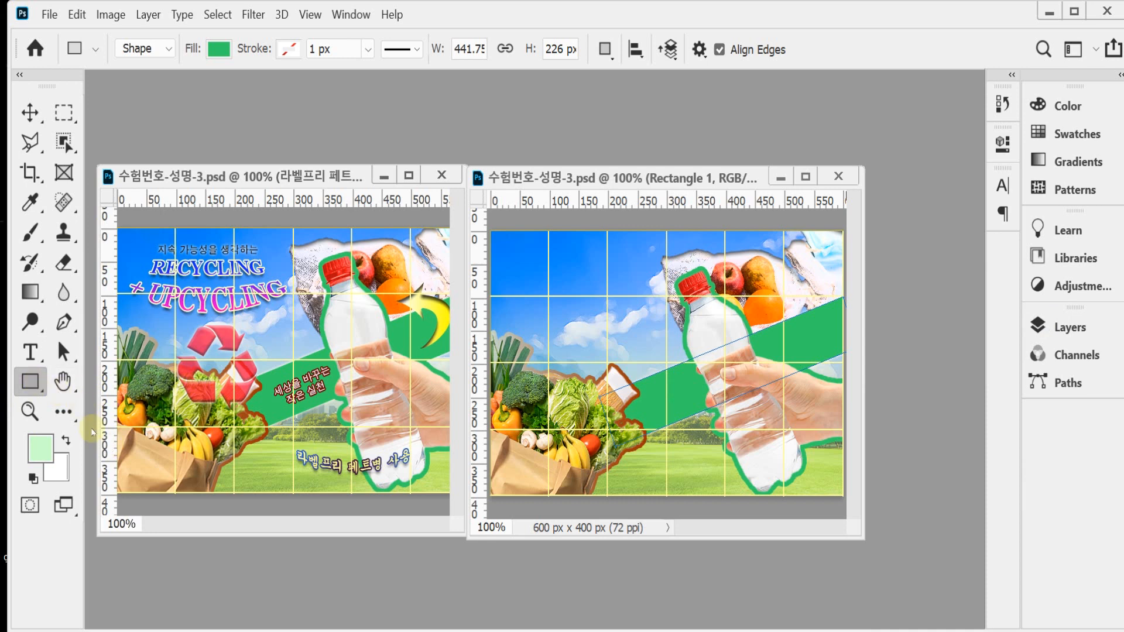
Draw the curved arrow custom shape from the legacy Arrows set, about 94 x 100 px, on the green band beside the bottle
right_click(37, 380)
click(91, 489)
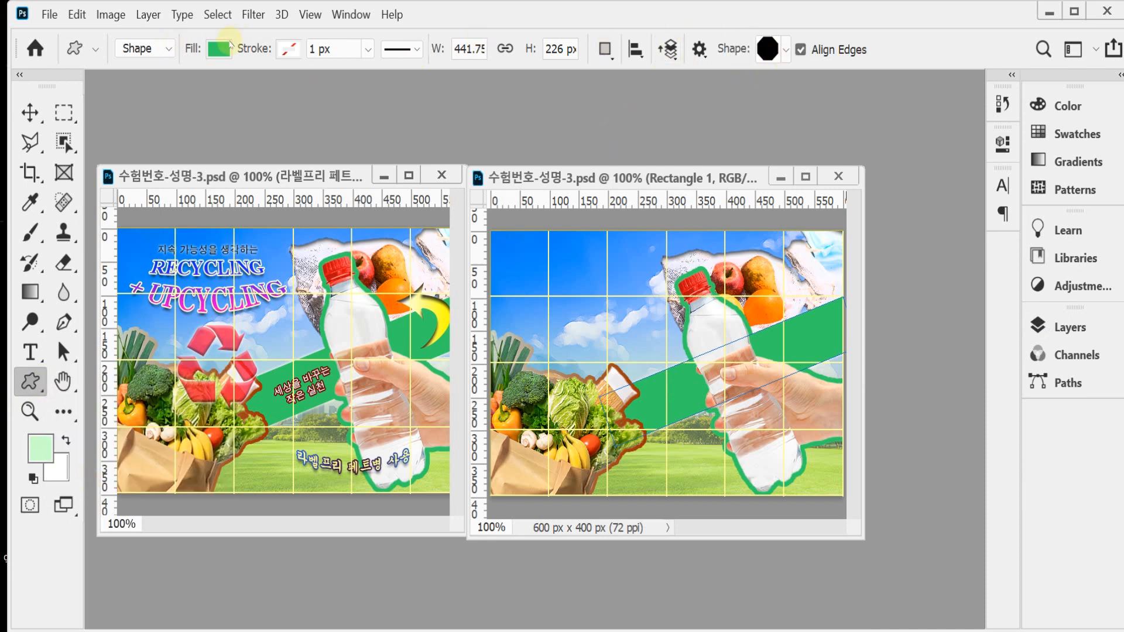
click(788, 52)
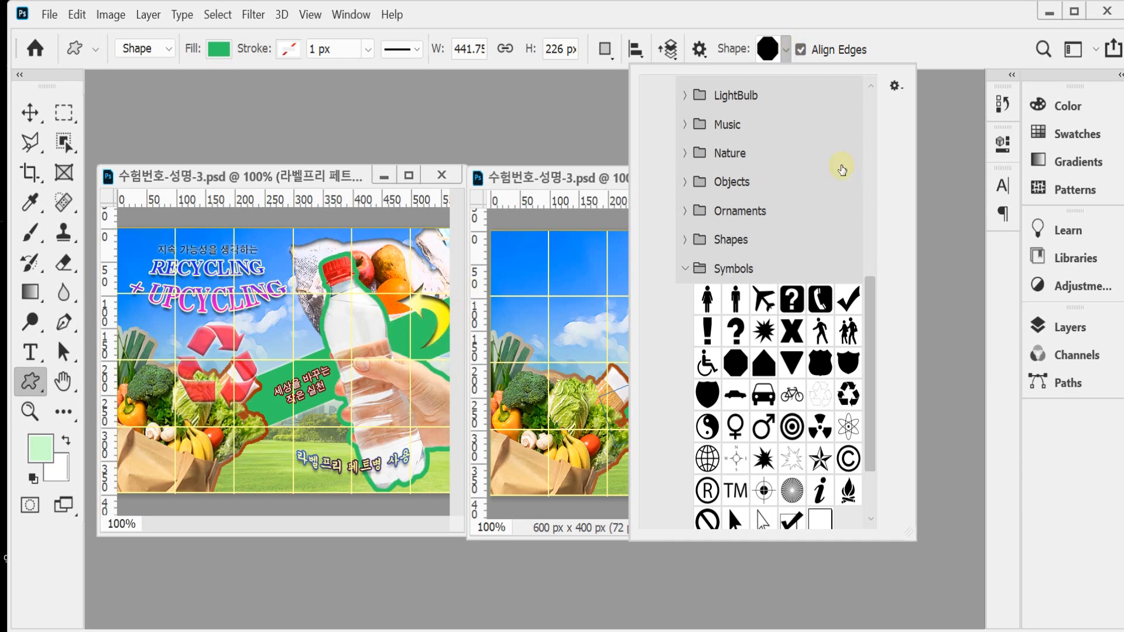
click(684, 268)
scroll(756, 246, up, 5)
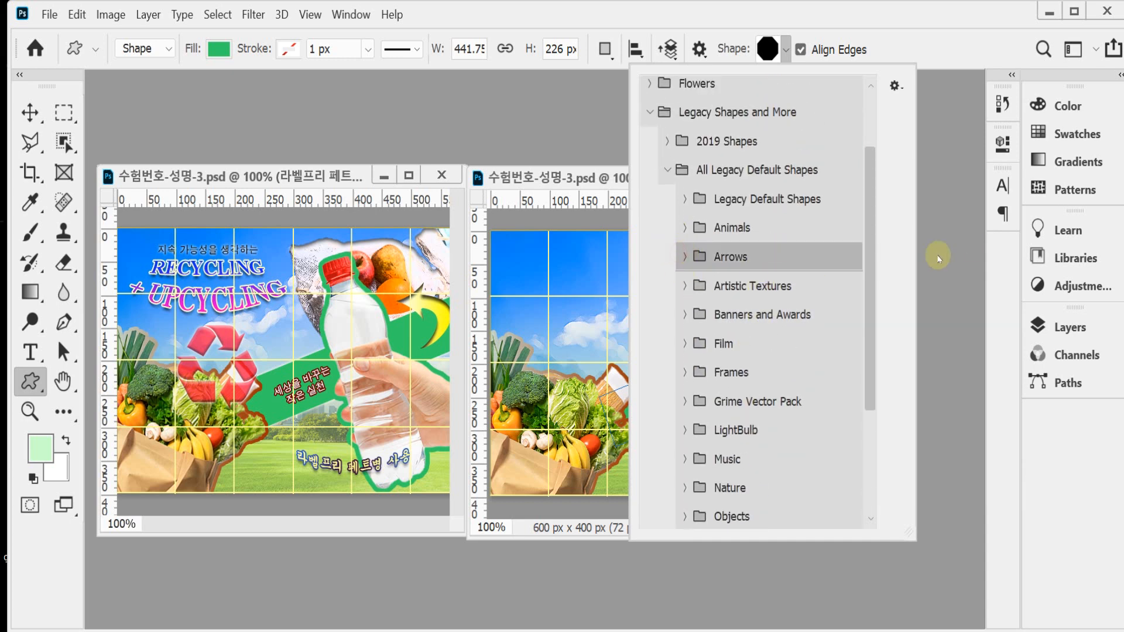
click(683, 258)
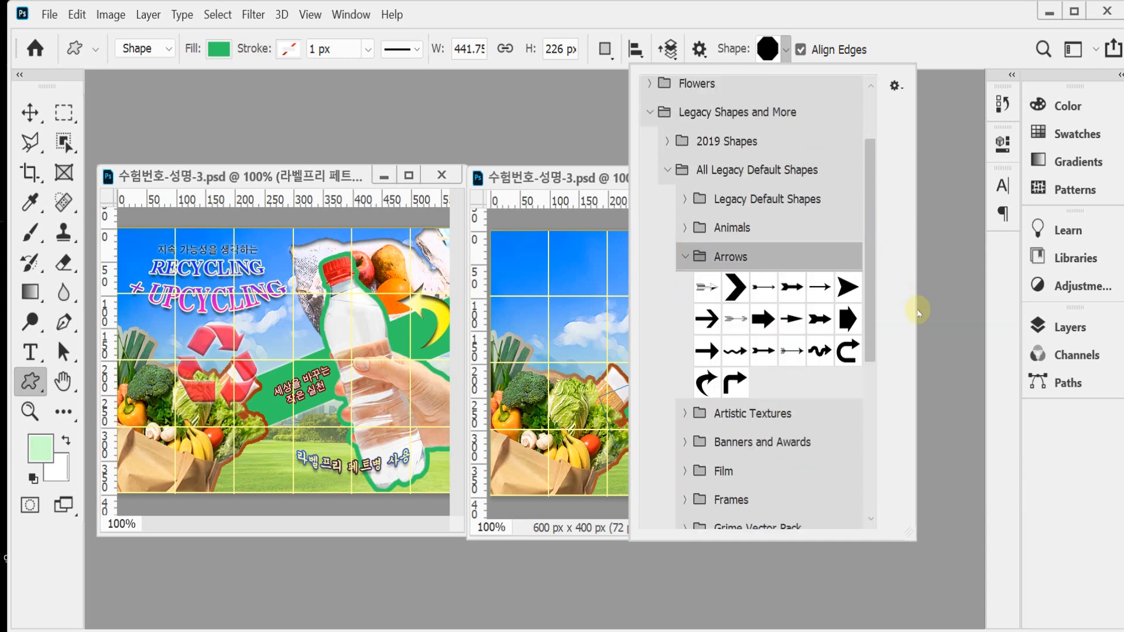
click(702, 386)
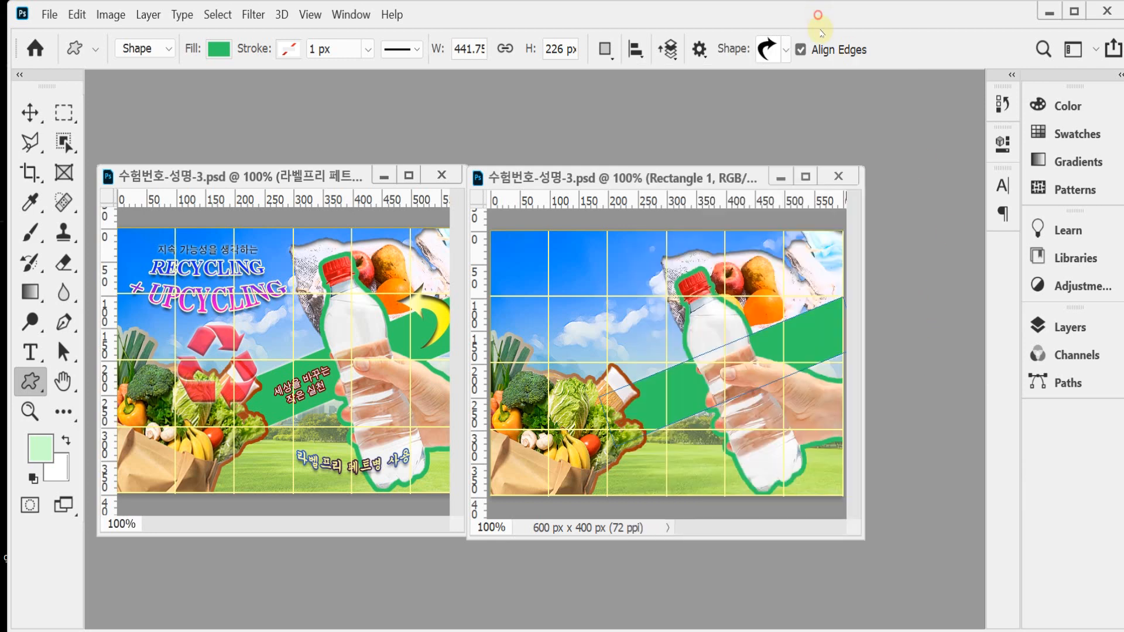
click(819, 17)
drag(773, 296, 843, 362)
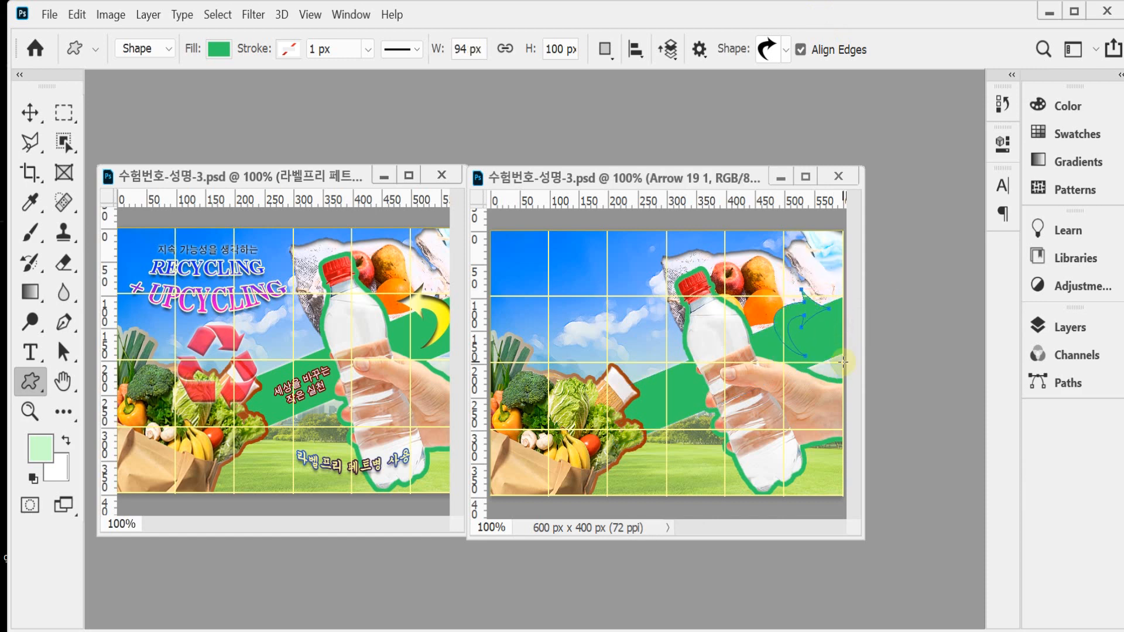
Flip the arrow horizontally, scale it to about 103% wide and 104% high, and place its centre near X 523.5, Y 130 px
key(ctrl+t)
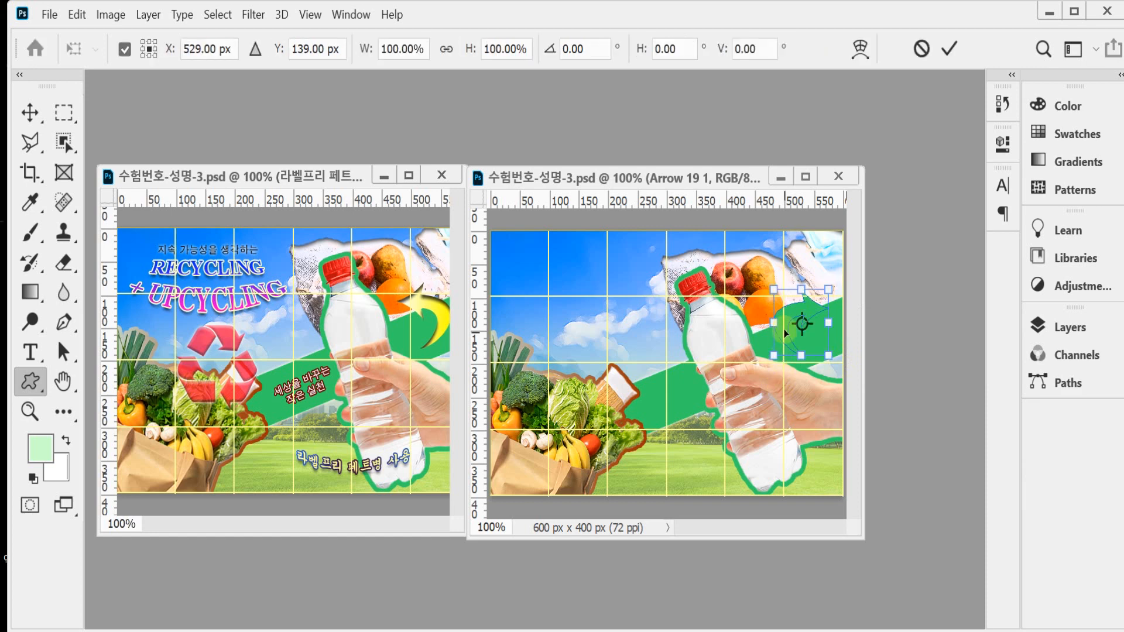
right_click(786, 332)
click(818, 301)
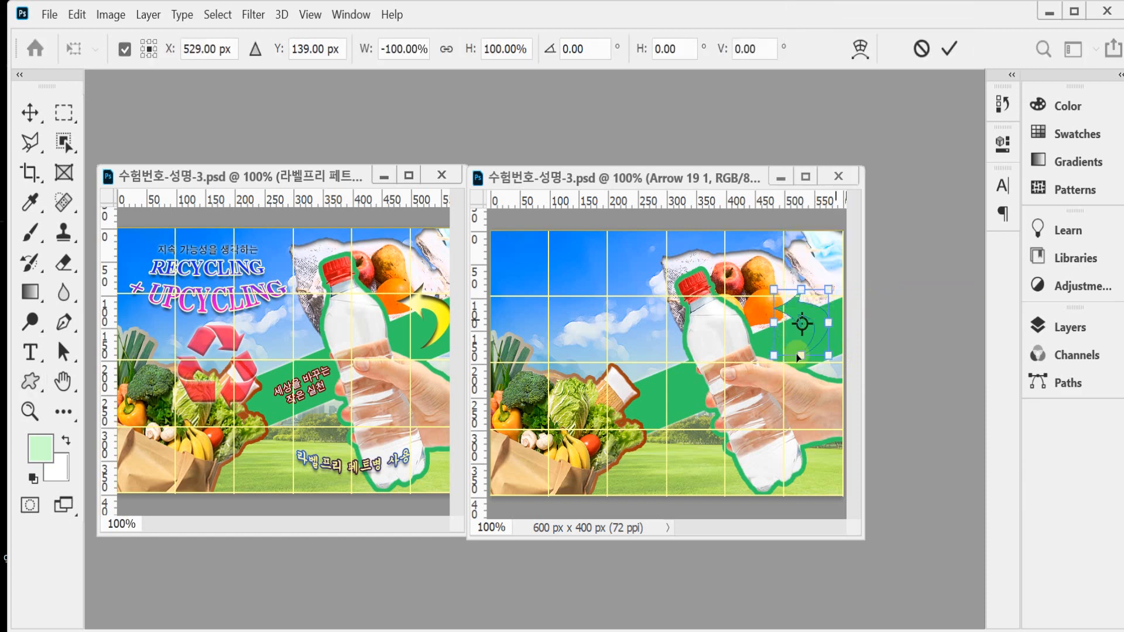
mouse_move(821, 318)
mouse_down()
mouse_move(816, 310)
mouse_move(836, 319)
mouse_move(820, 326)
mouse_up()
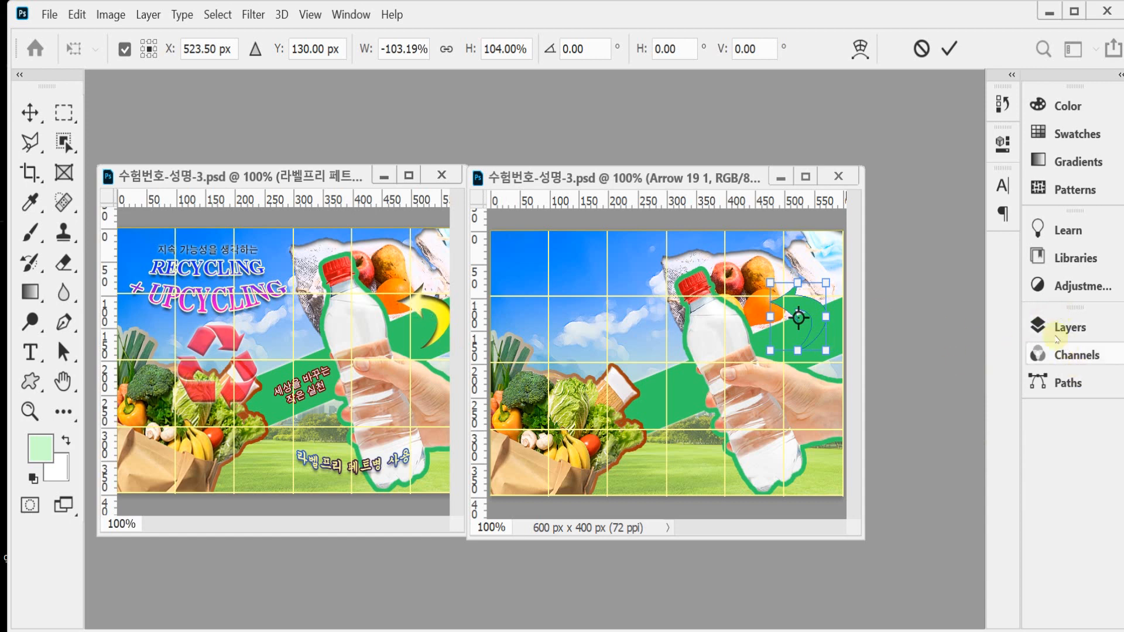
click(949, 48)
Add an Inner Shadow to the arrow with a distance of 5 px and a size of 5 px
click(1069, 329)
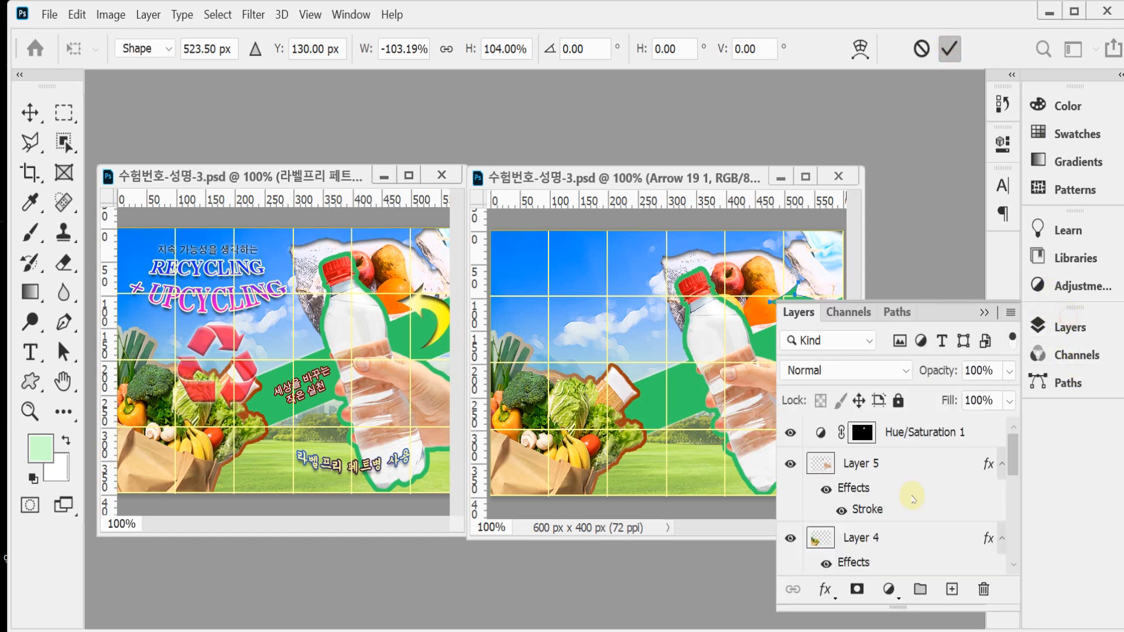
click(823, 589)
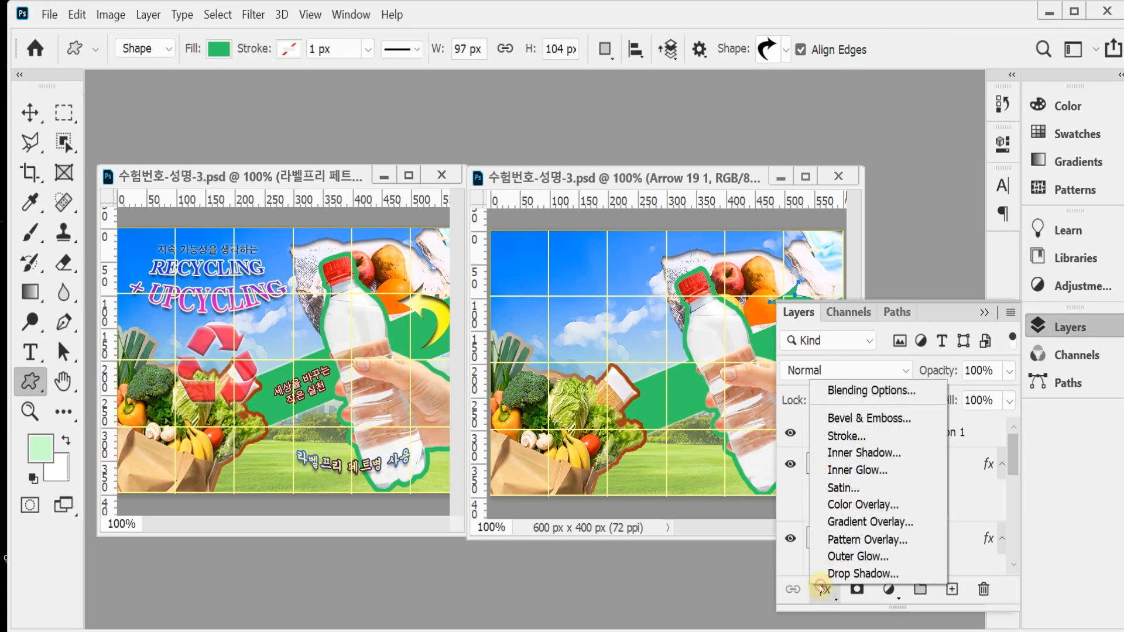
click(902, 454)
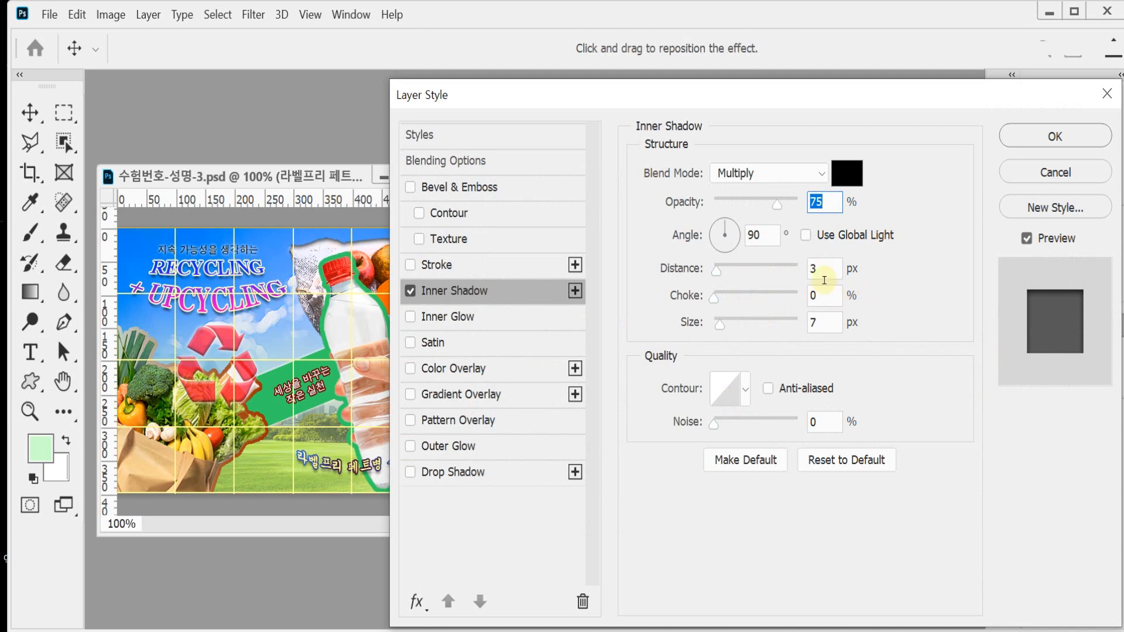
double_click(818, 268)
text(5)
double_click(814, 322)
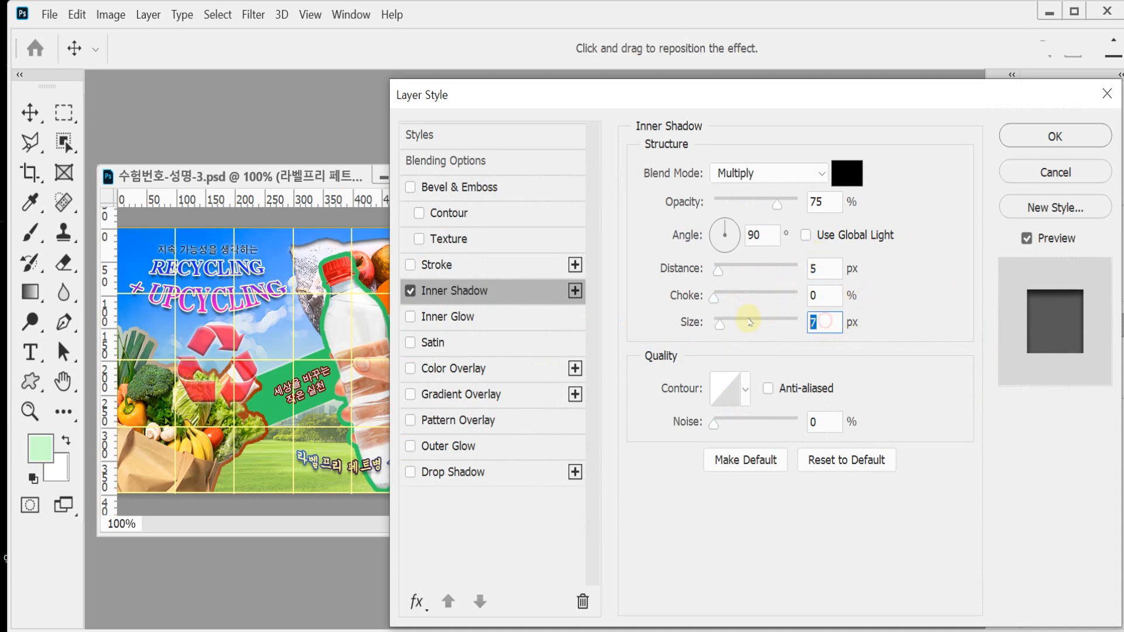
text(5)
Enable a Gradient Overlay on the arrow and set the gradient's start stop to white, hex ffffff
click(472, 394)
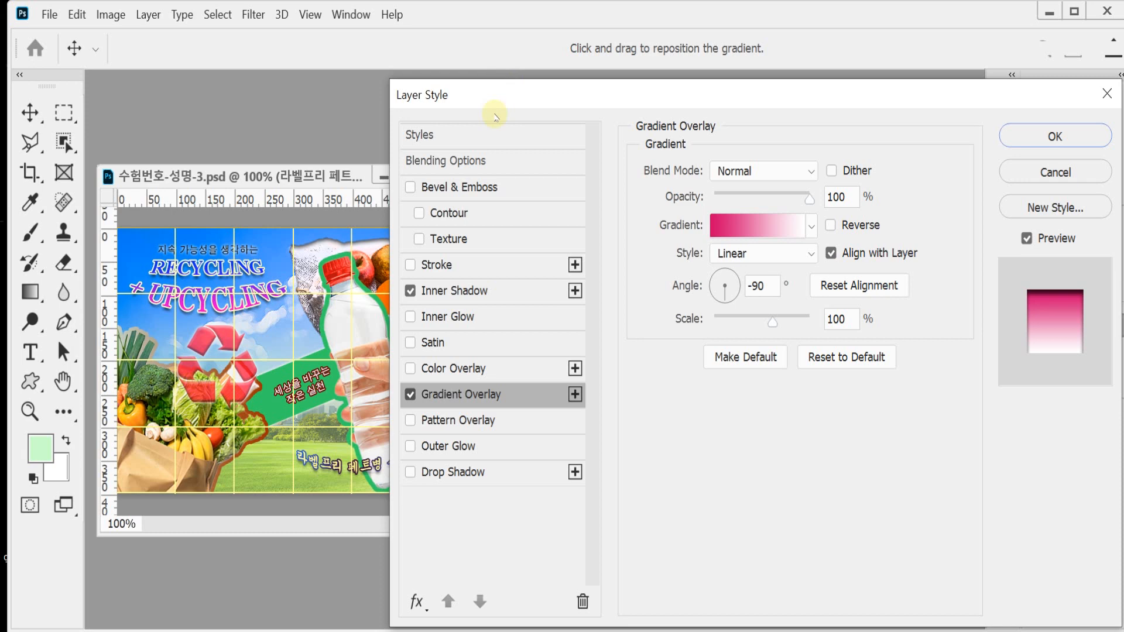
click(750, 228)
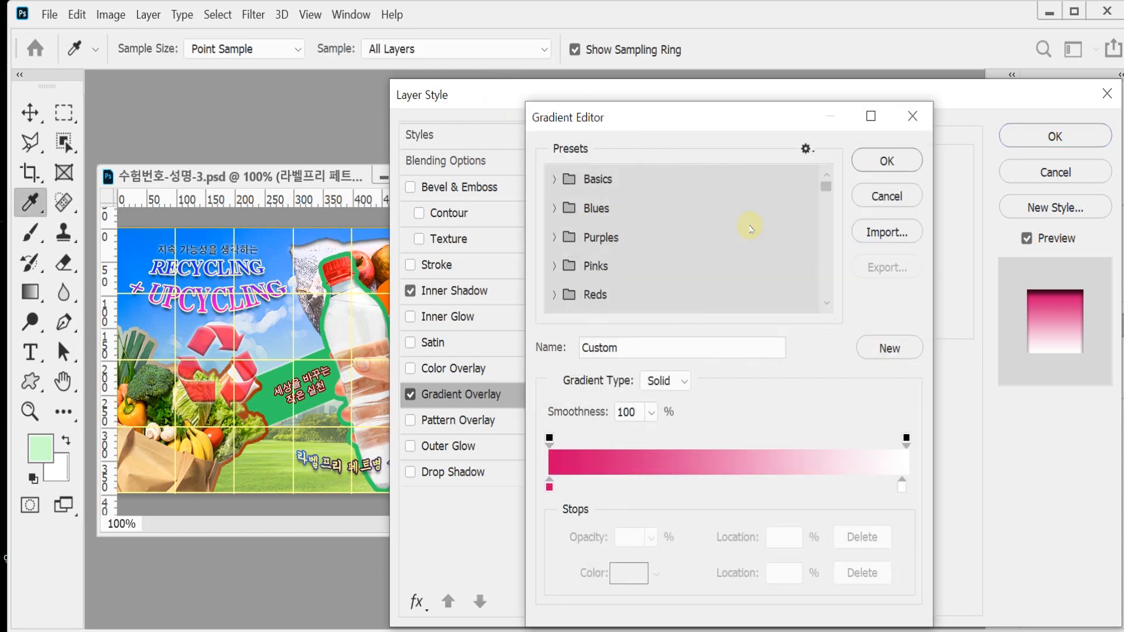
click(549, 483)
double_click(549, 486)
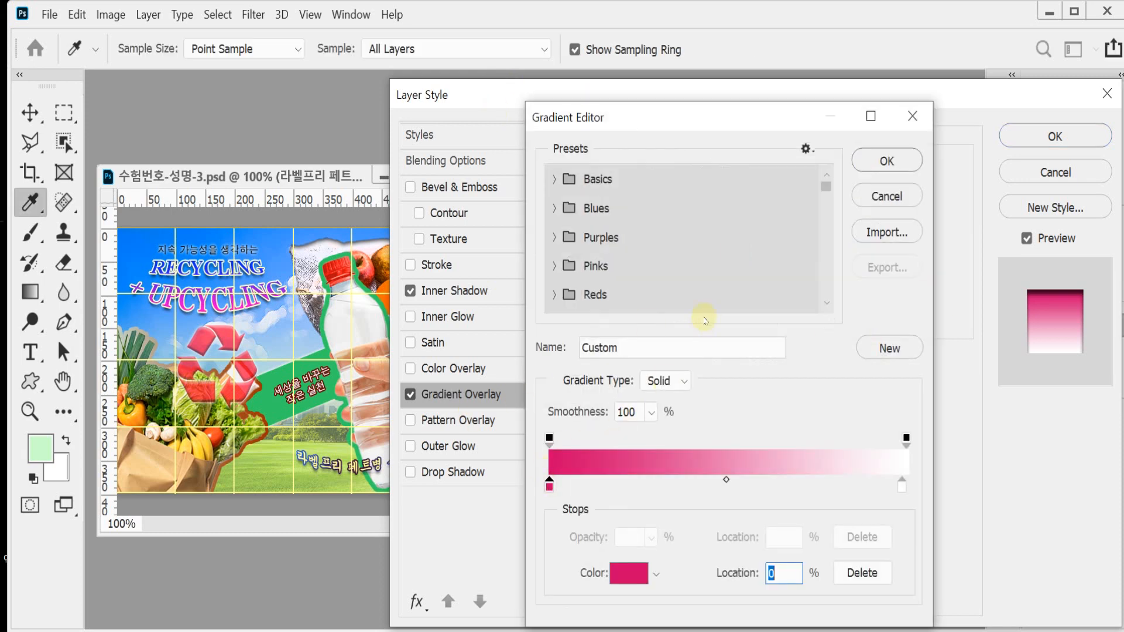
drag(405, 250, 338, 197)
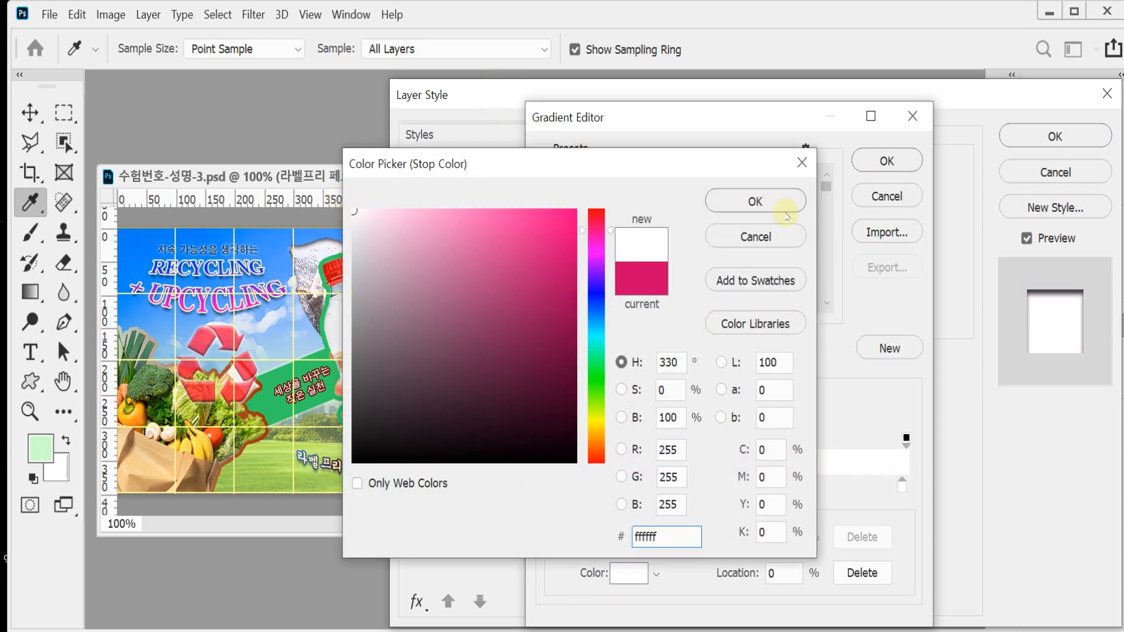
click(776, 202)
Set the gradient's end stop to yellow, hex ff0, adjust the overlay's angle, and apply the arrow's layer style
double_click(902, 488)
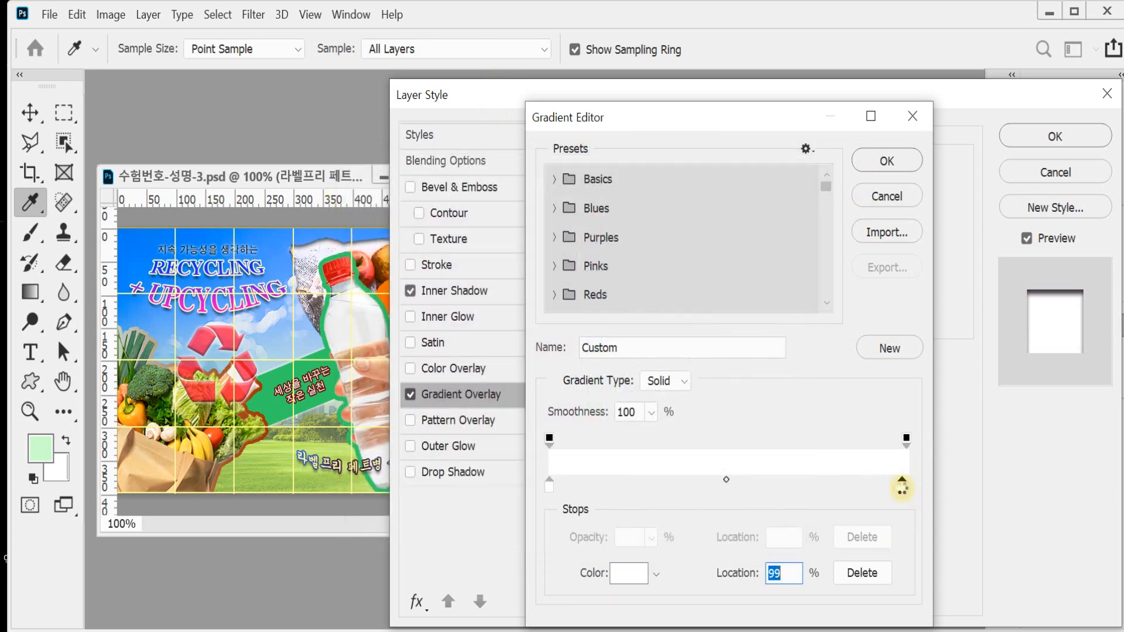
text(ff0)
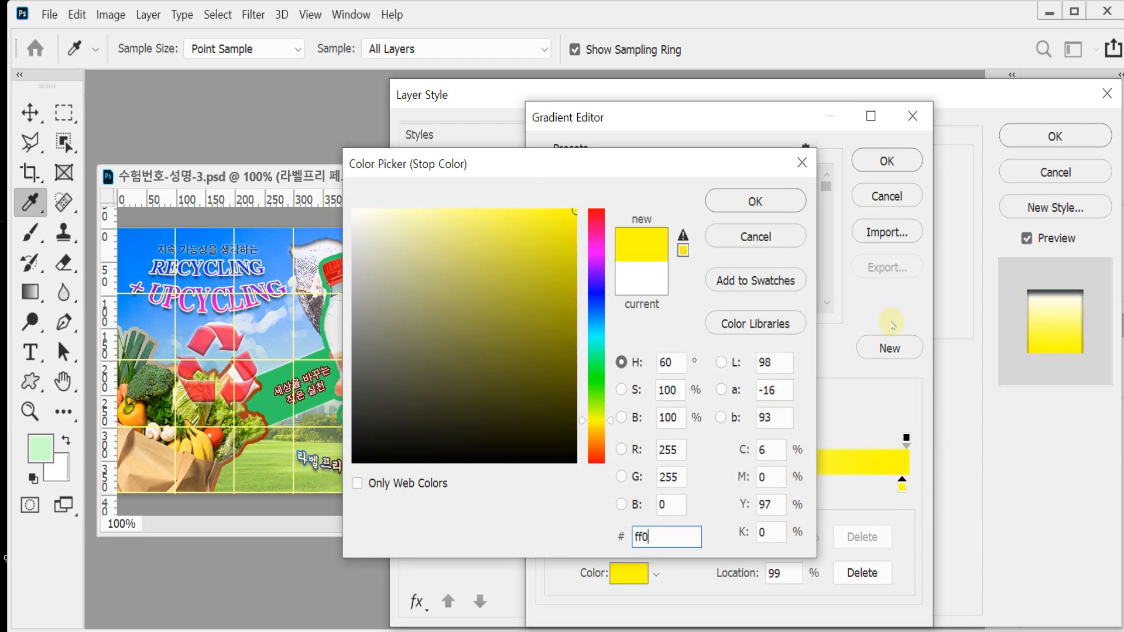
click(756, 202)
click(887, 160)
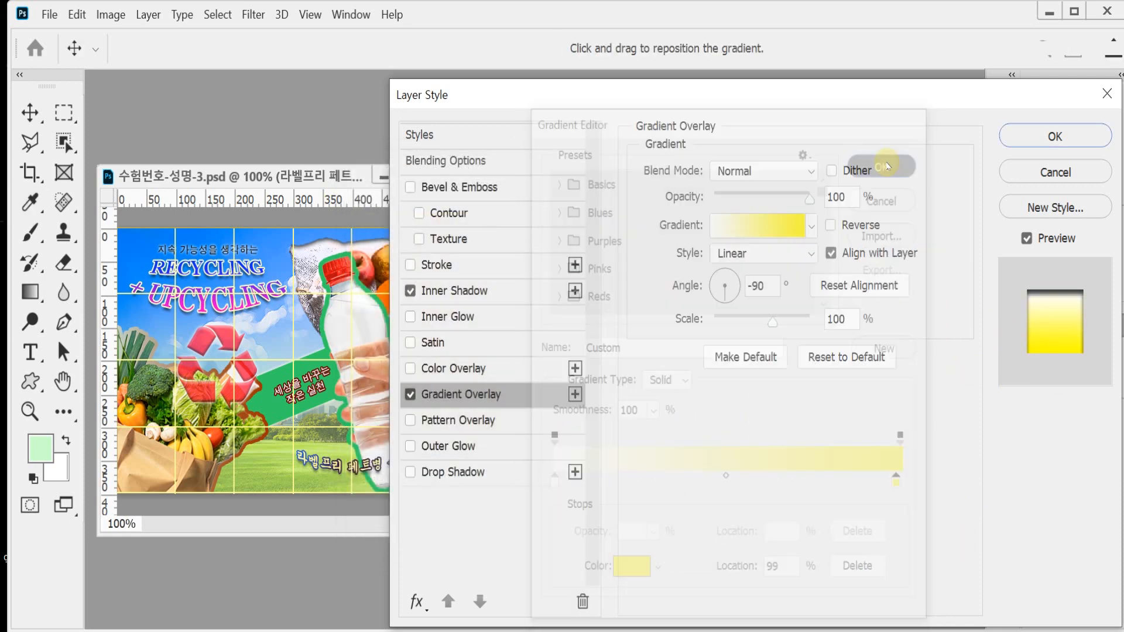
click(759, 278)
text(04)
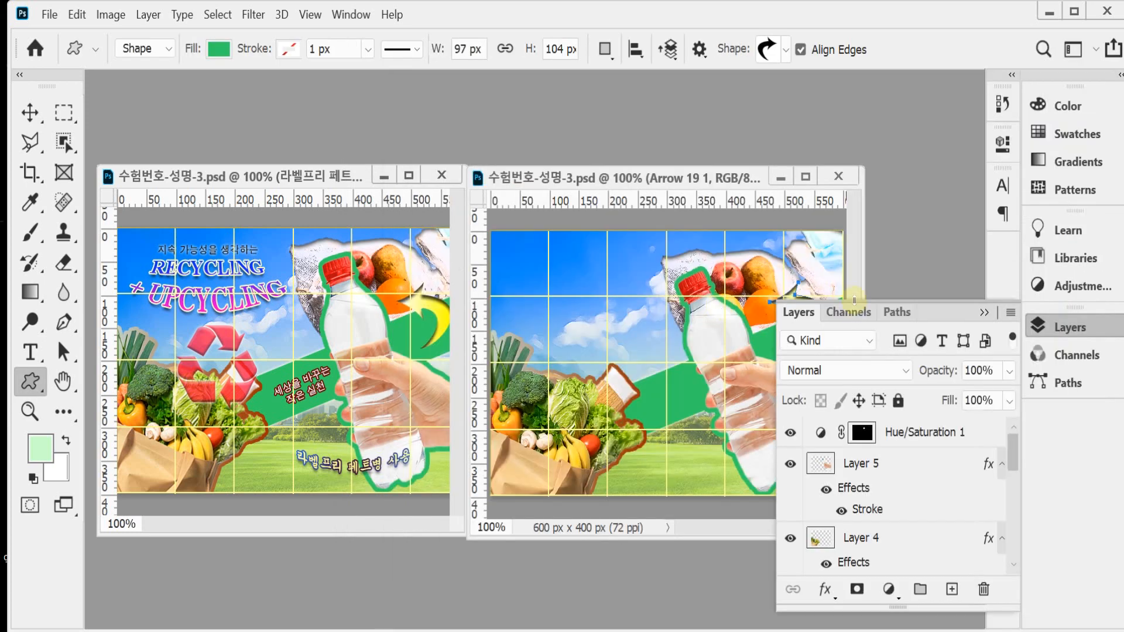
Nudge the yellow gradient arrow slightly down and to the right, and save the document
click(1060, 326)
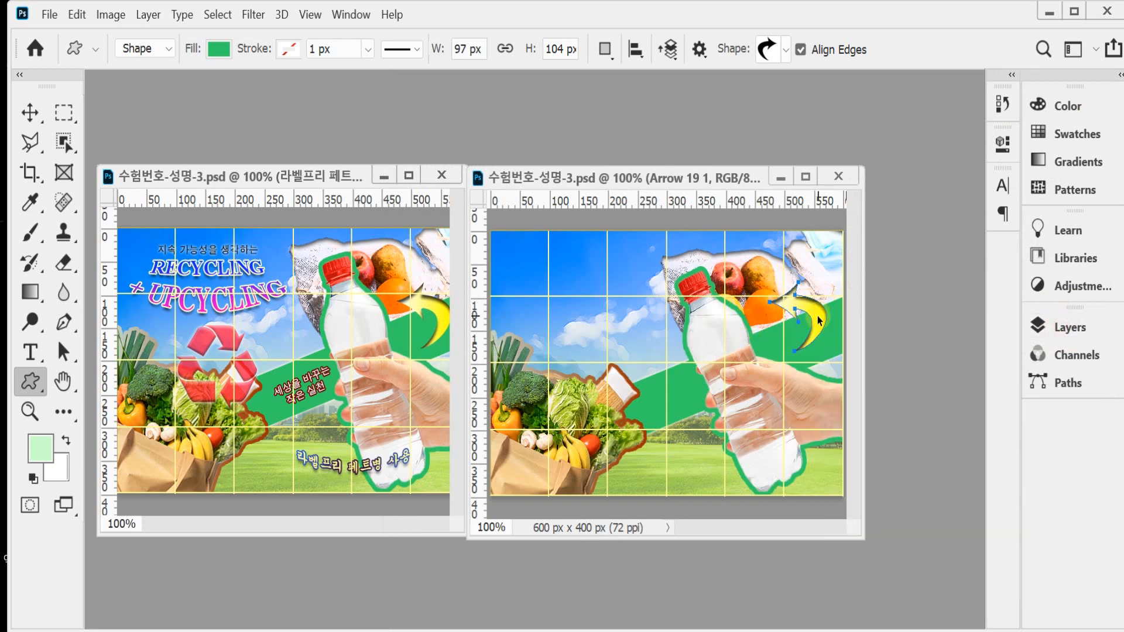
drag(817, 321, 822, 324)
key(ctrl+s)
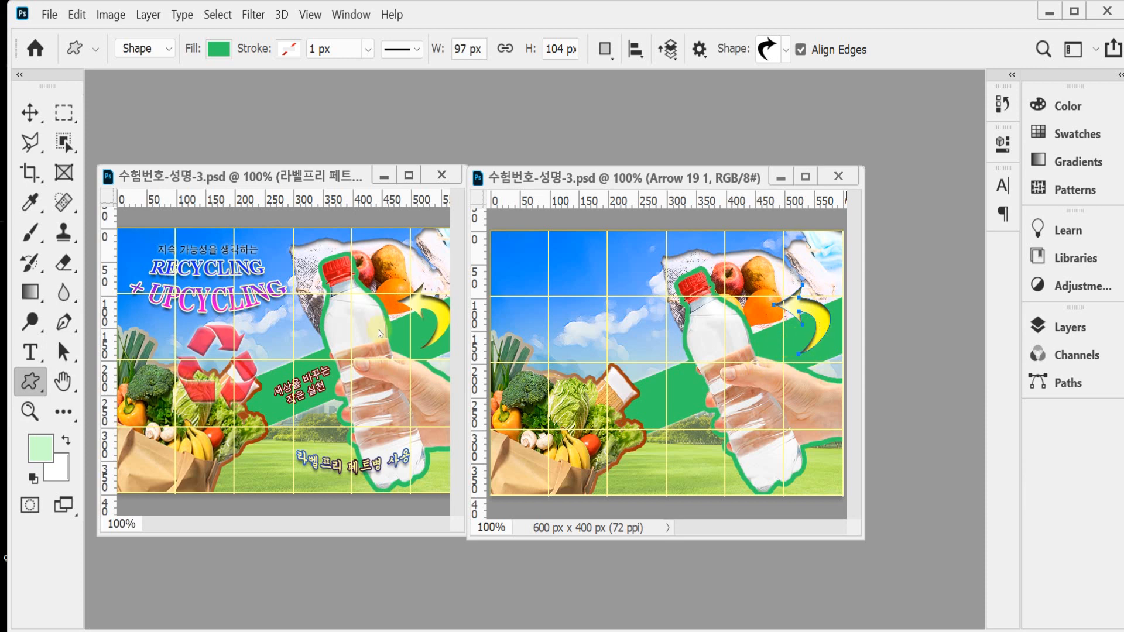
Choose the solid recycle symbol from the Symbols set of the legacy default shapes as the custom shape
click(786, 52)
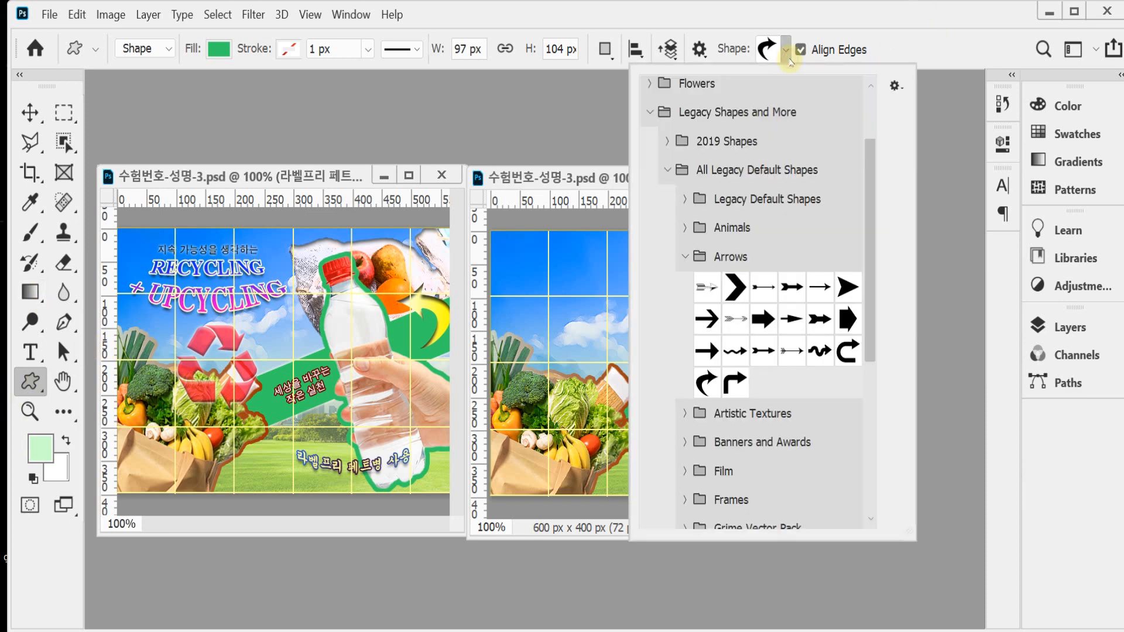
click(792, 54)
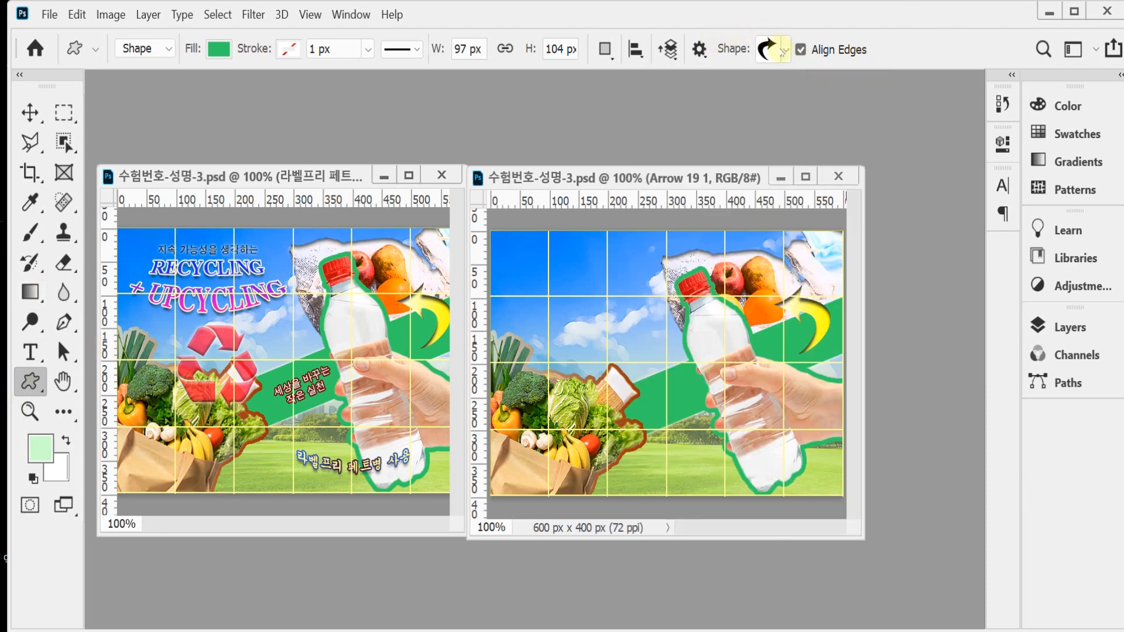
click(785, 53)
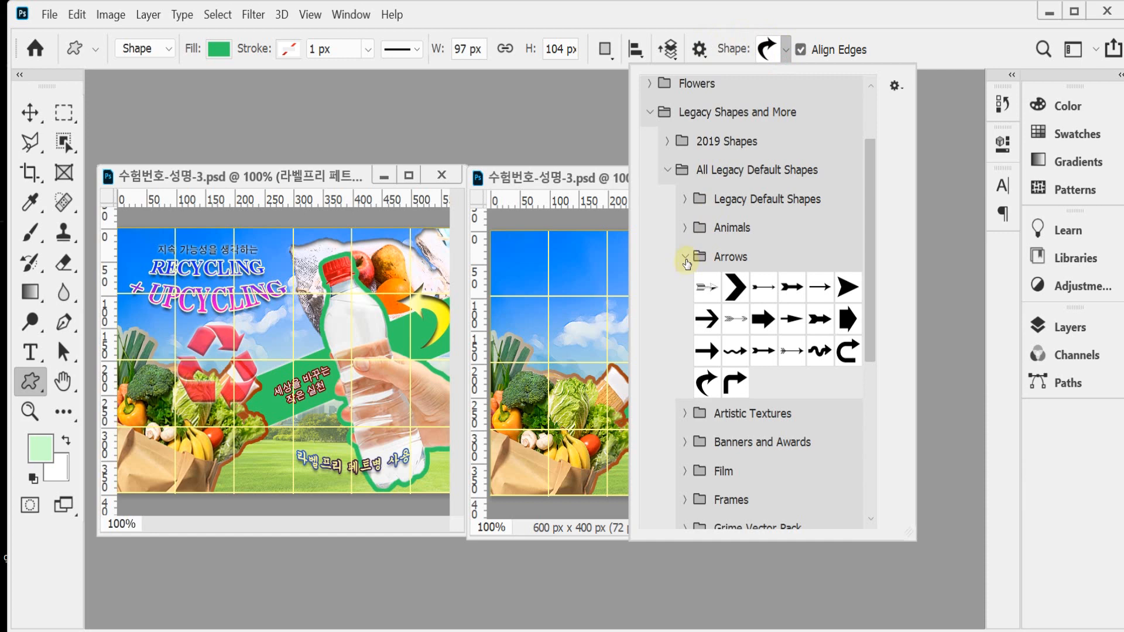
click(686, 258)
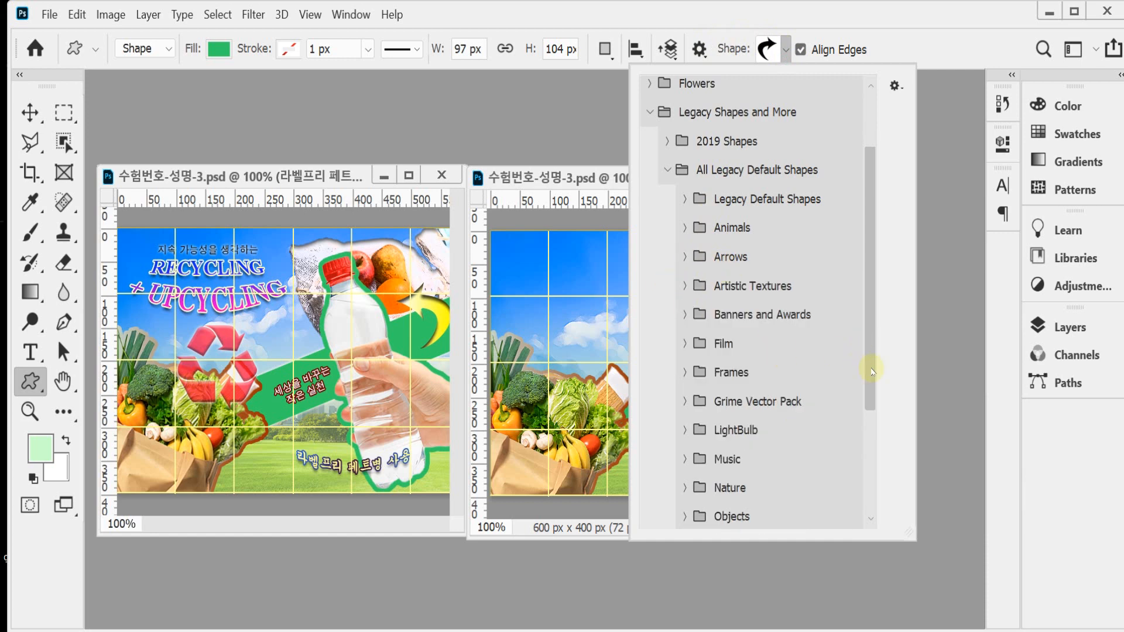
scroll(761, 348, down, 3)
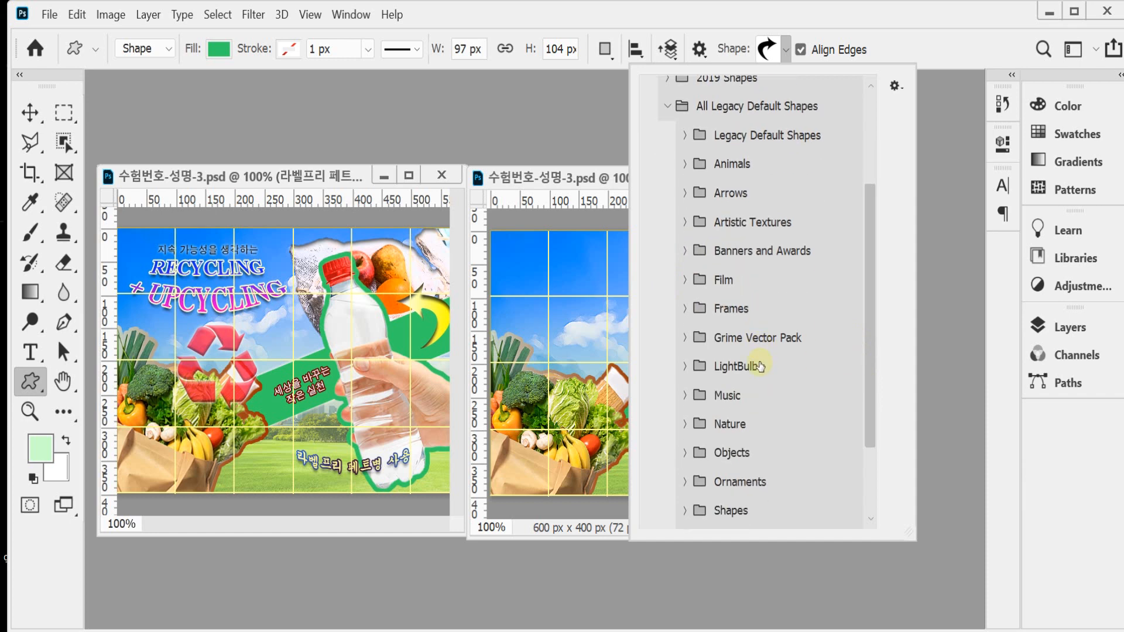
click(689, 436)
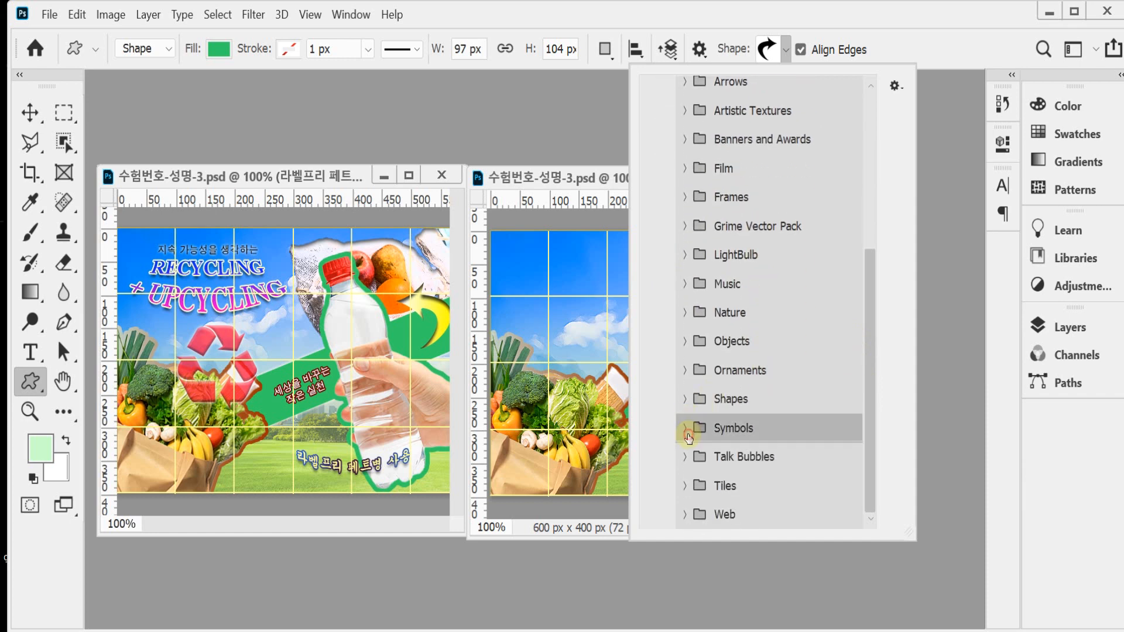
click(687, 437)
drag(871, 404, 872, 500)
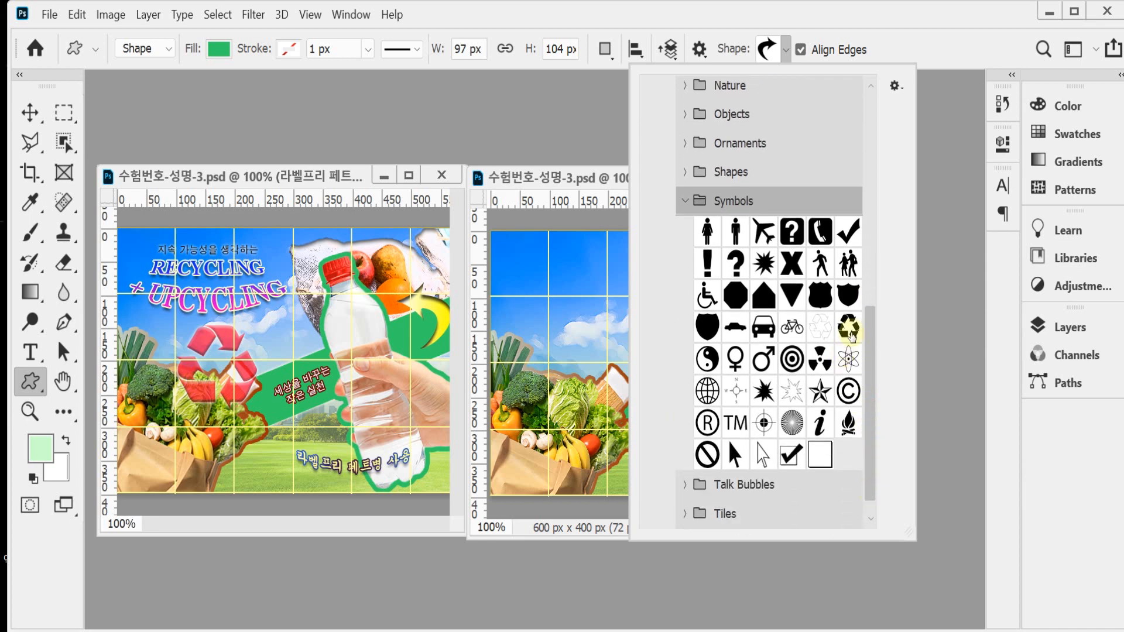
click(848, 330)
click(881, 25)
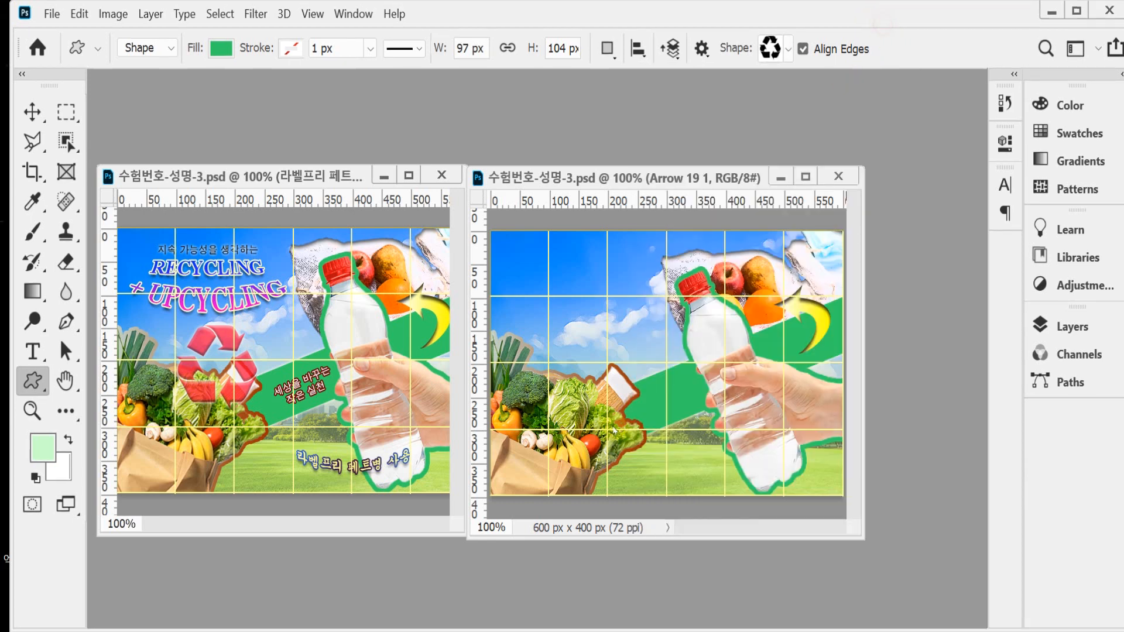
Draw a recycle symbol about 137 x 137 px over the top of the vegetable bag and fill it with red, hex f03
drag(539, 344, 624, 434)
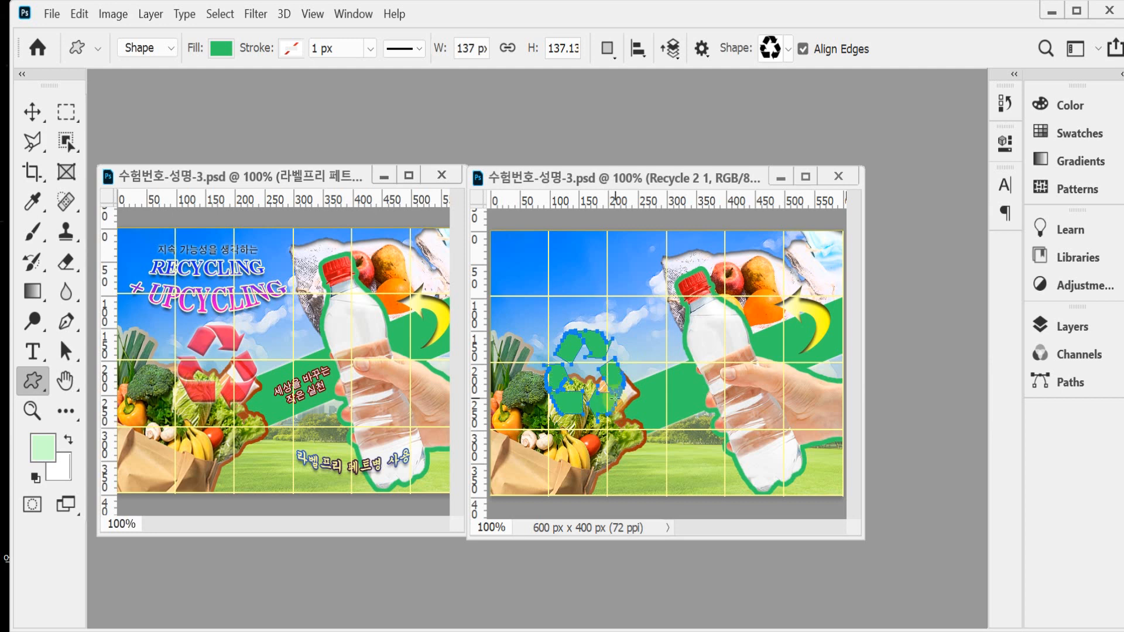
click(1071, 328)
double_click(826, 433)
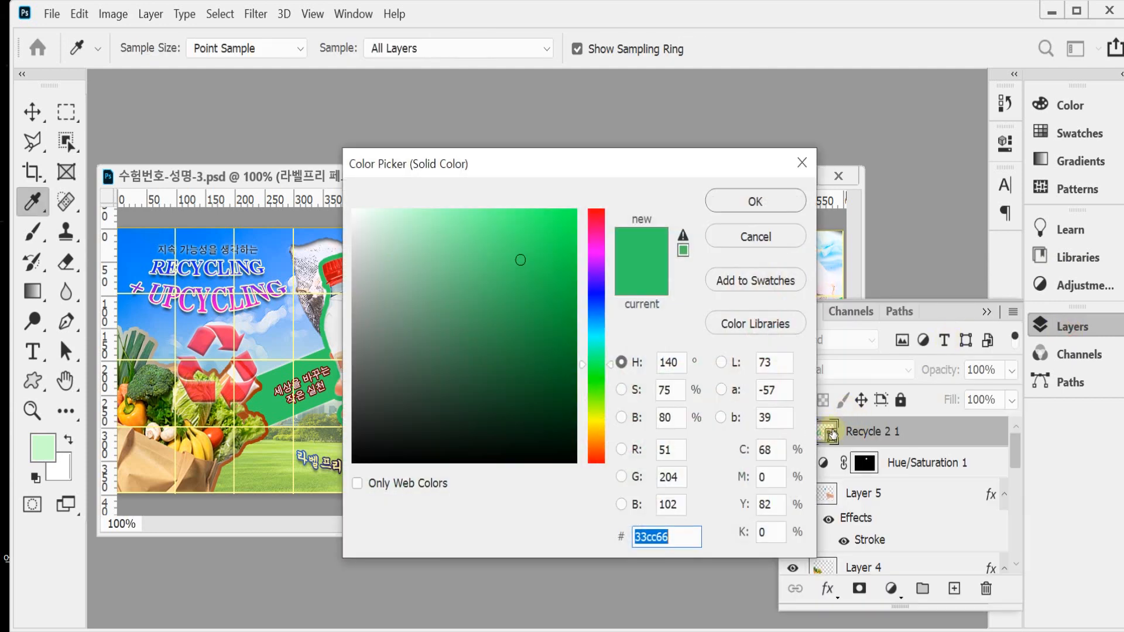
text(f03)
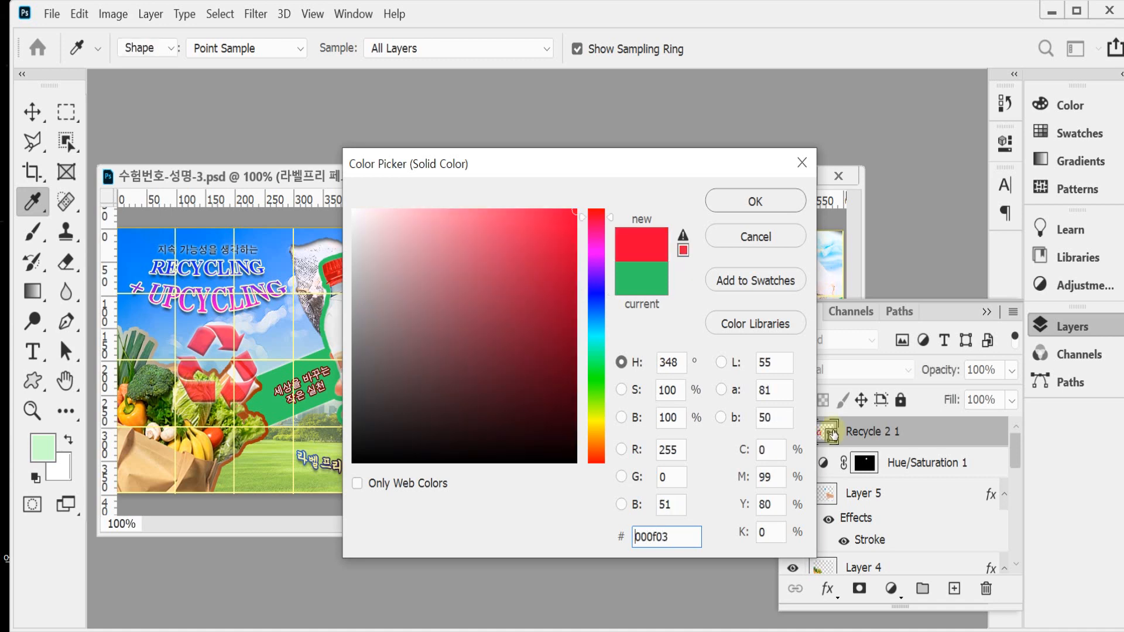
key(Return)
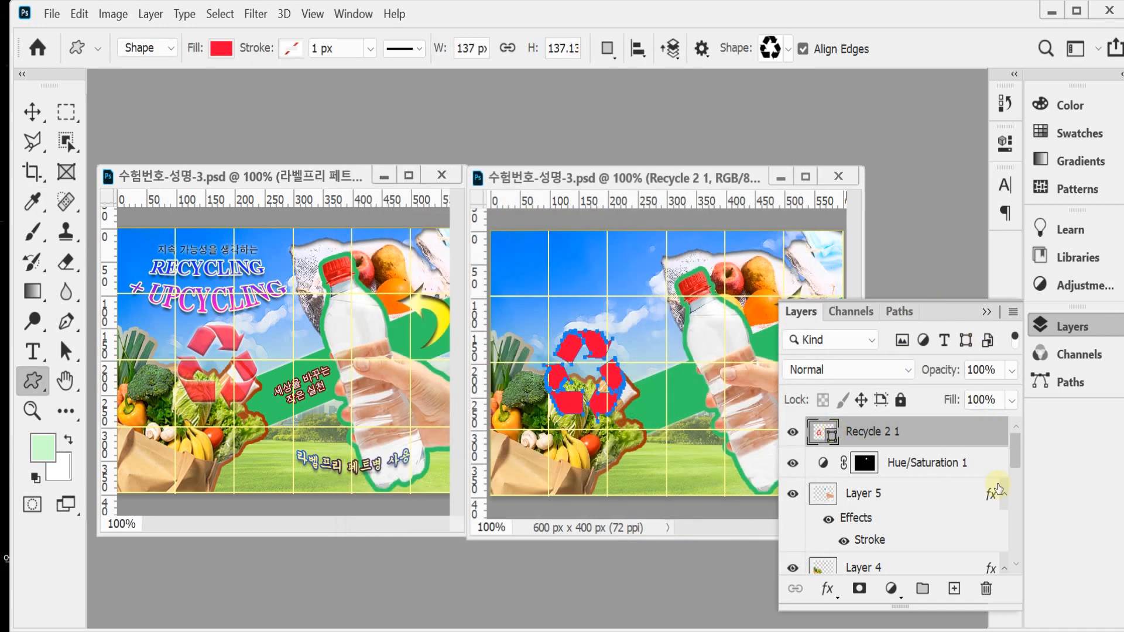
Add a Bevel & Emboss (Inner Bevel, size 5 px) and an Outer Glow of size 7 px to the recycle symbol
click(827, 588)
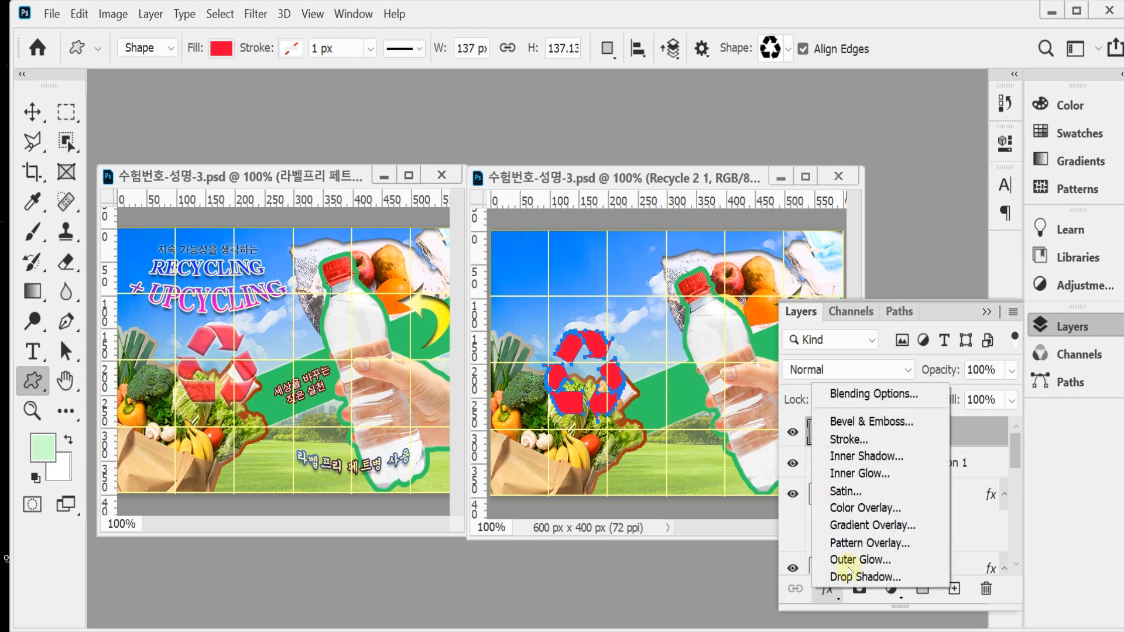
click(916, 426)
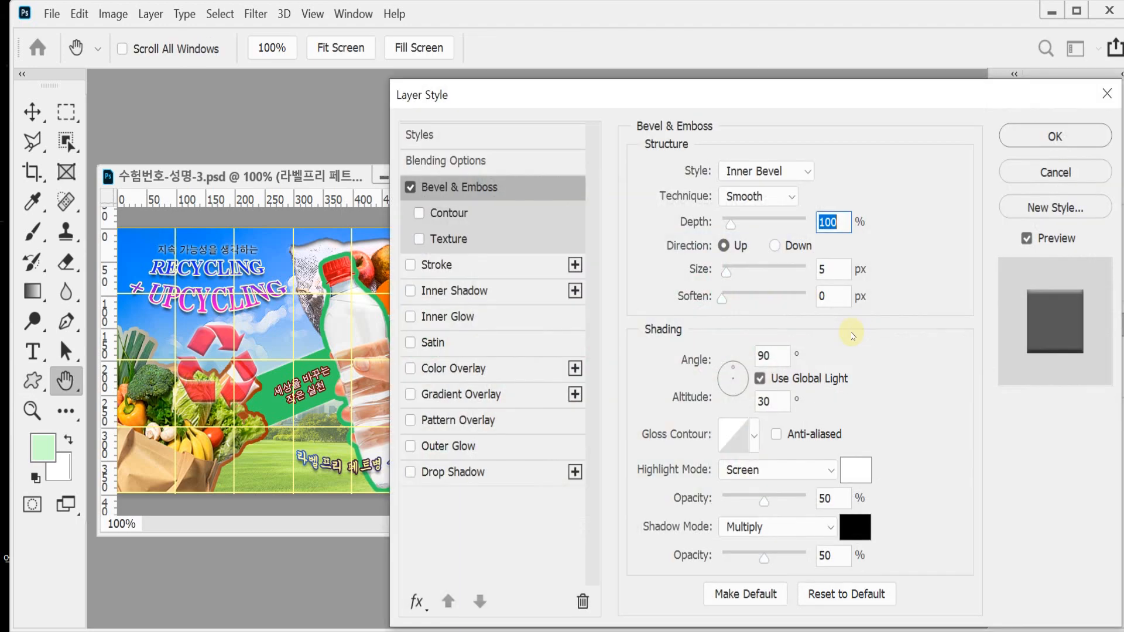
click(834, 270)
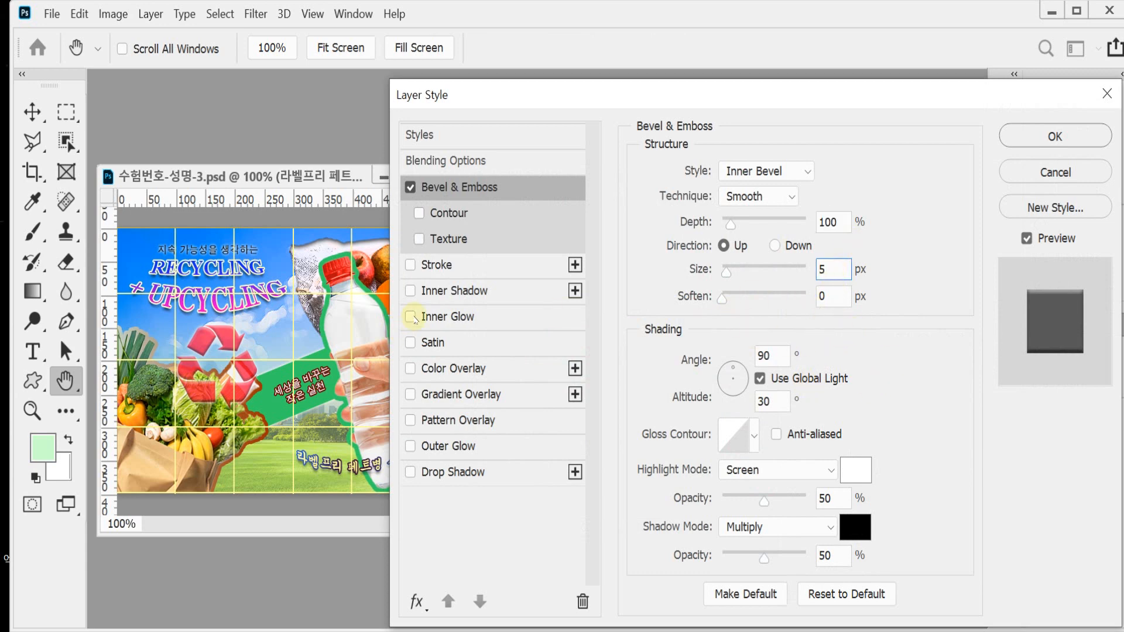
click(461, 446)
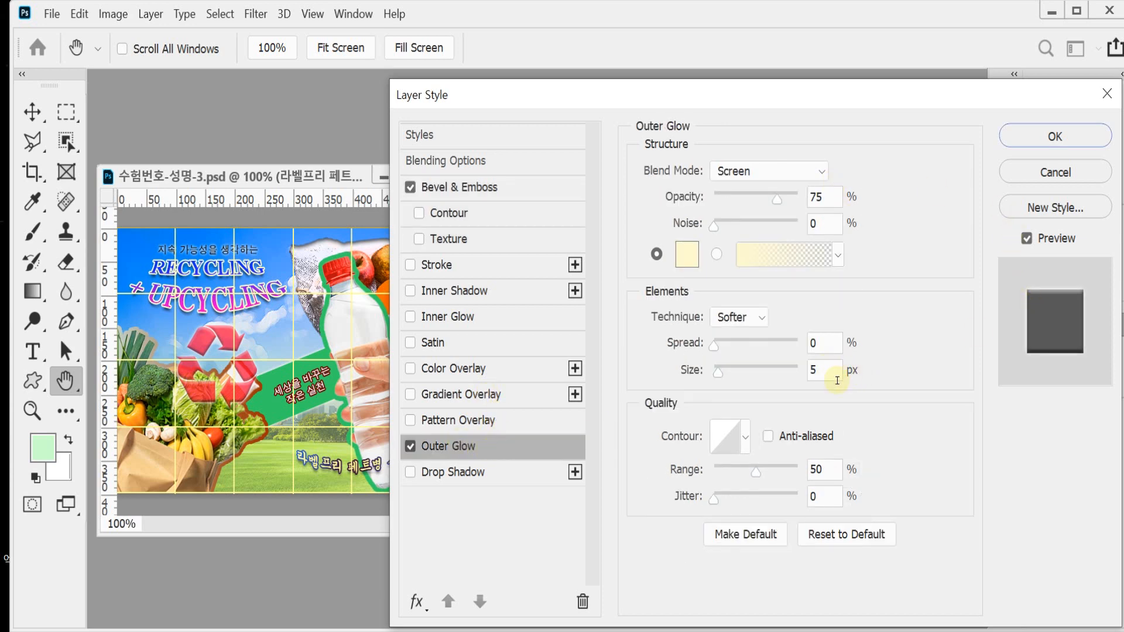
click(818, 371)
text(7)
click(1044, 141)
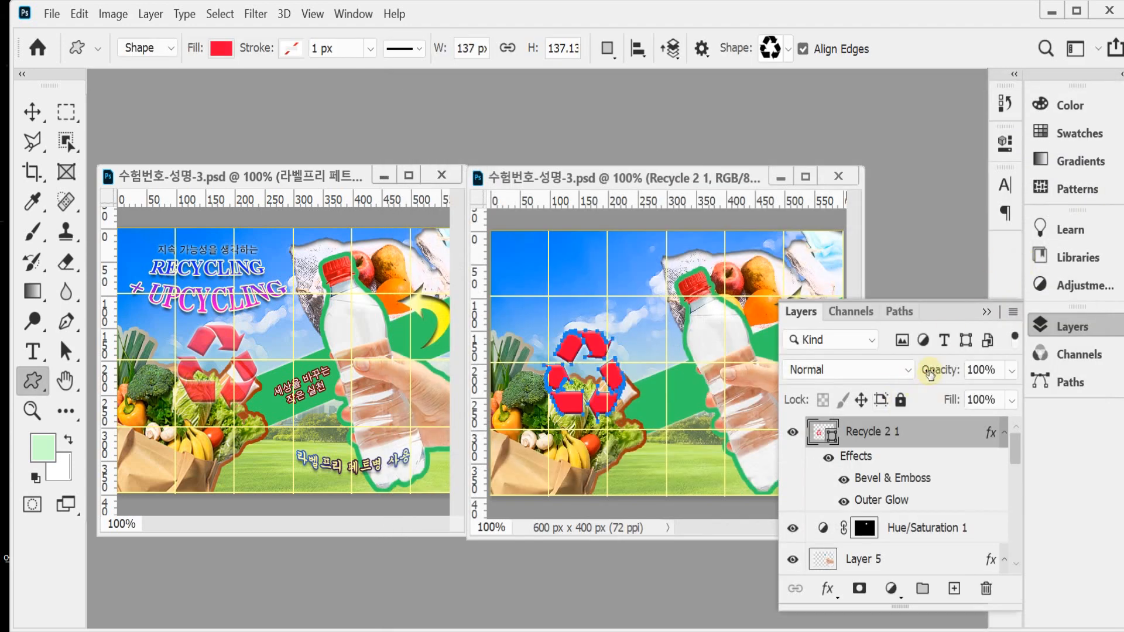
Set the recycle symbol's layer opacity to 70%
click(930, 375)
text(70)
key(Return)
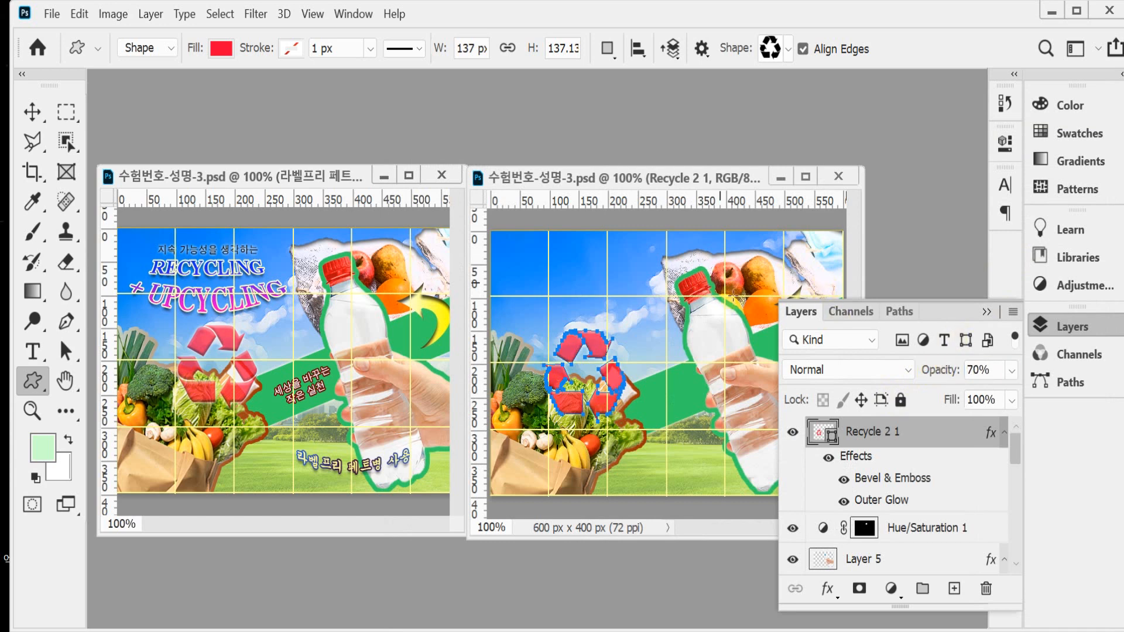
Scale the recycle symbol to about 93% height, place its centre near X 174.5, Y 205 px, and save the document
key(ctrl+t)
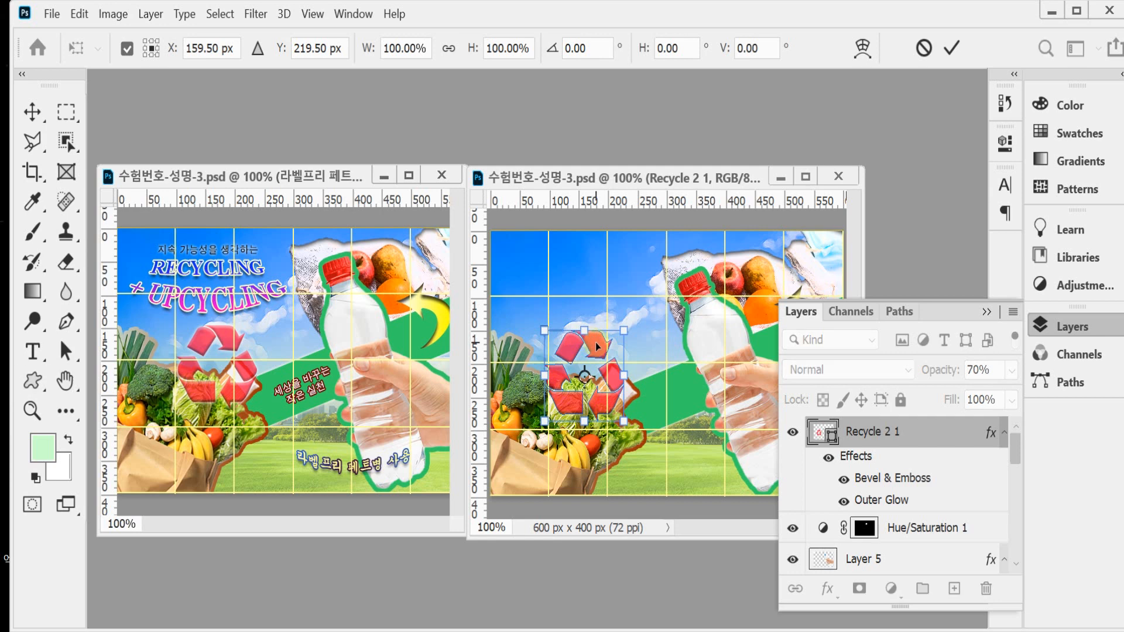
drag(596, 342, 602, 332)
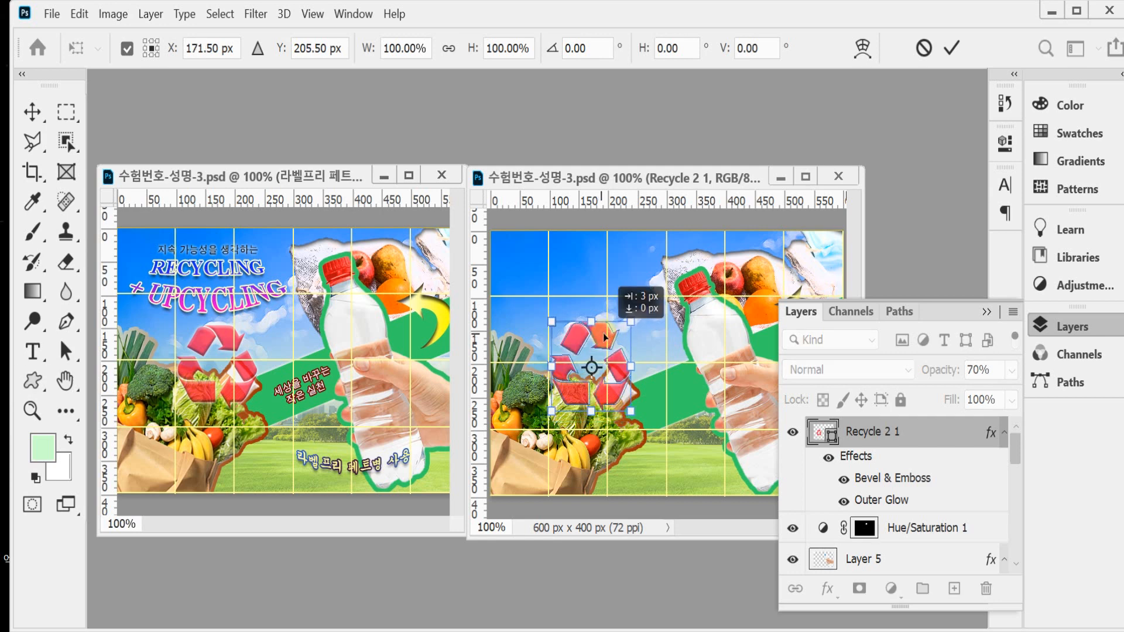
drag(592, 411, 618, 396)
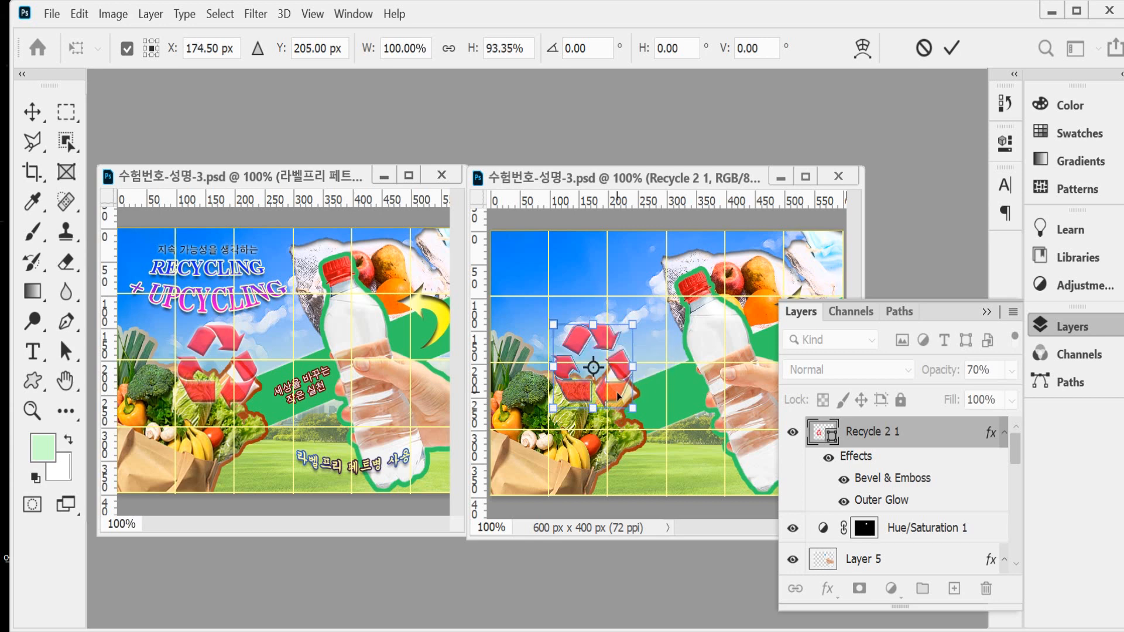
key(Return)
key(ctrl+s)
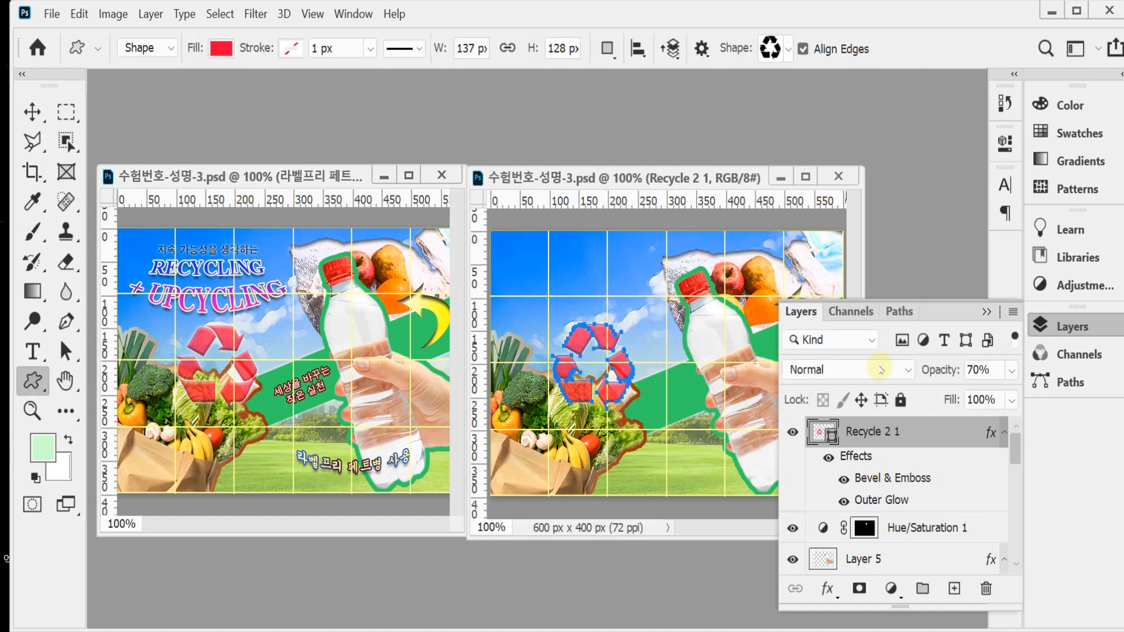
click(1073, 328)
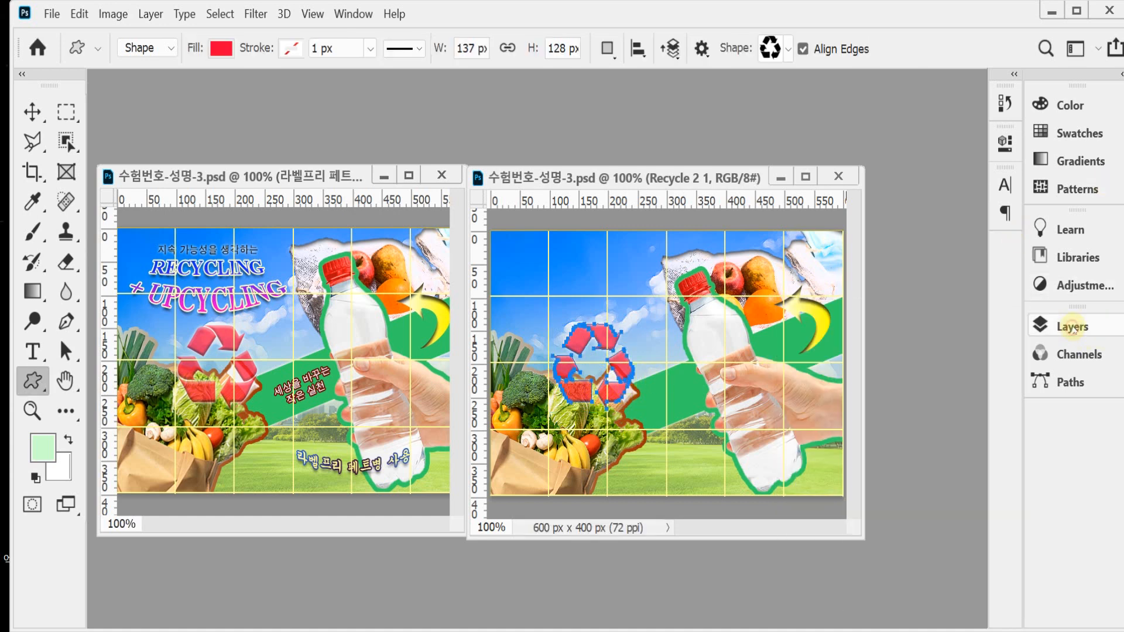
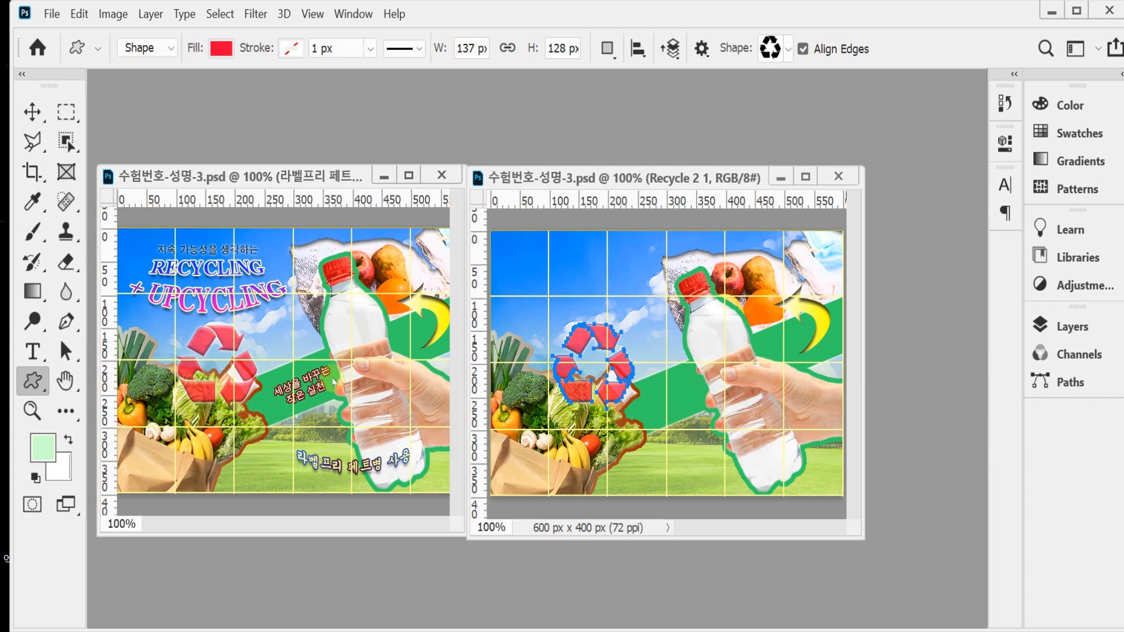
Select and copy the Korean line "지속 가능성을 생각하는" above the RECYCLING title in the finished reference poster
click(215, 251)
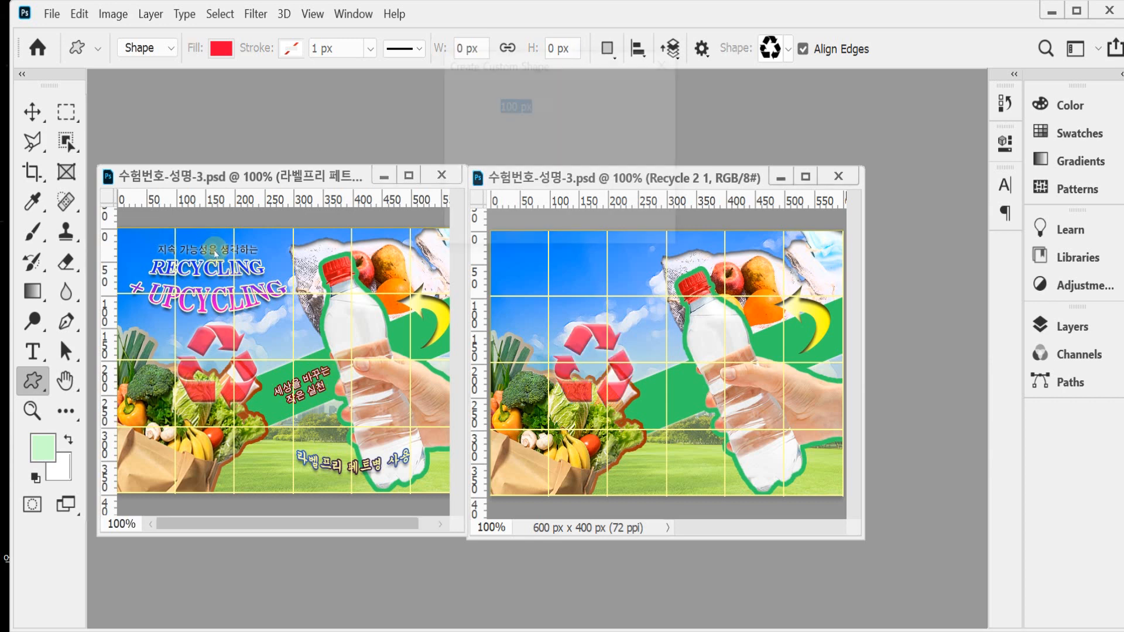
click(612, 225)
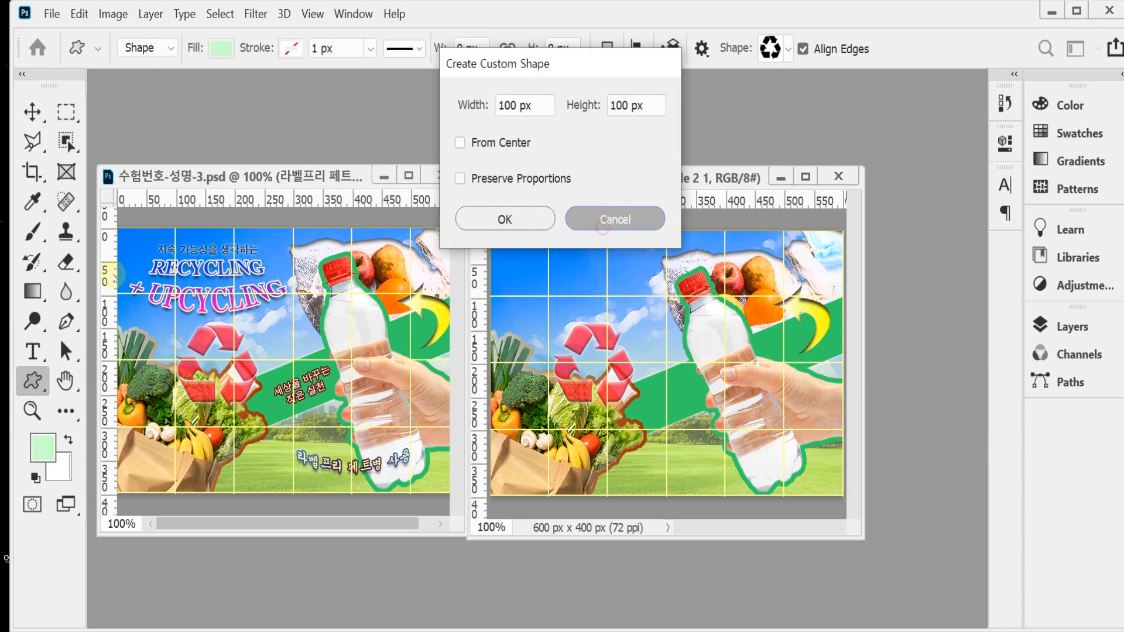
click(33, 351)
click(209, 261)
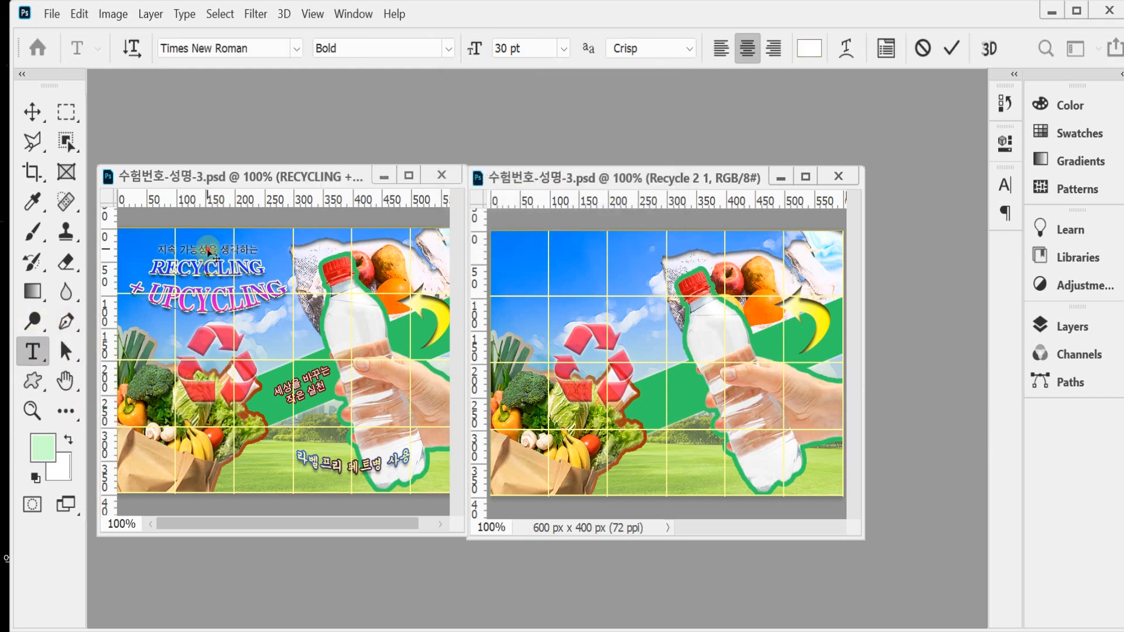
key(Escape)
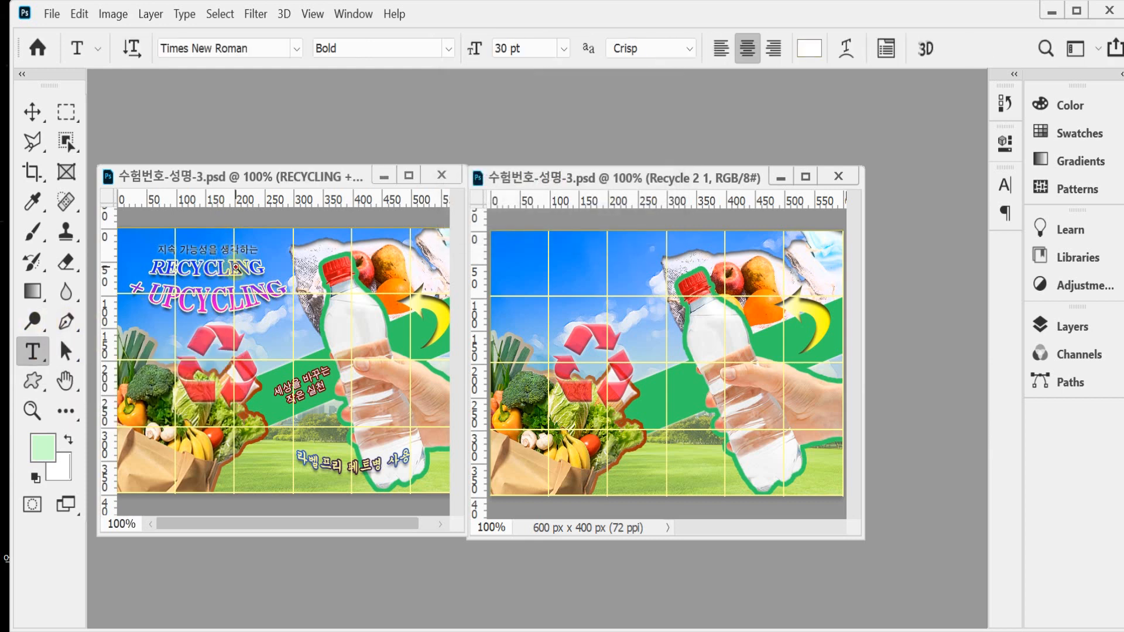
key(ctrl+plus)
drag(272, 335, 247, 234)
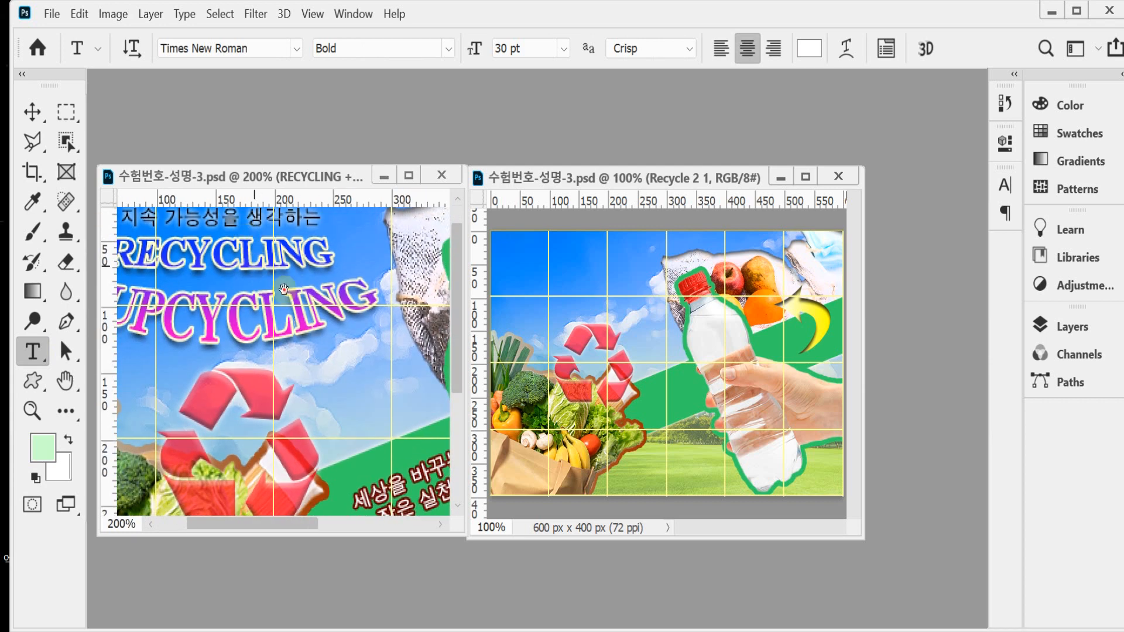
drag(285, 290, 349, 358)
click(281, 241)
key(ctrl+a)
key(ctrl+c)
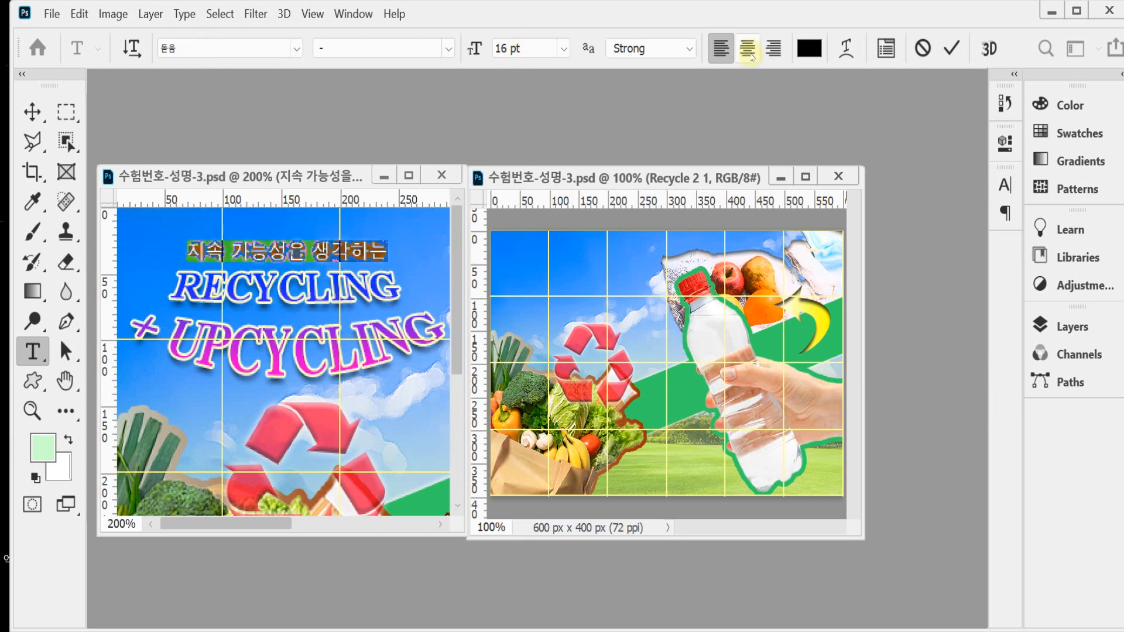
Inspect the text colour of the selected Korean line in the reference poster
click(809, 48)
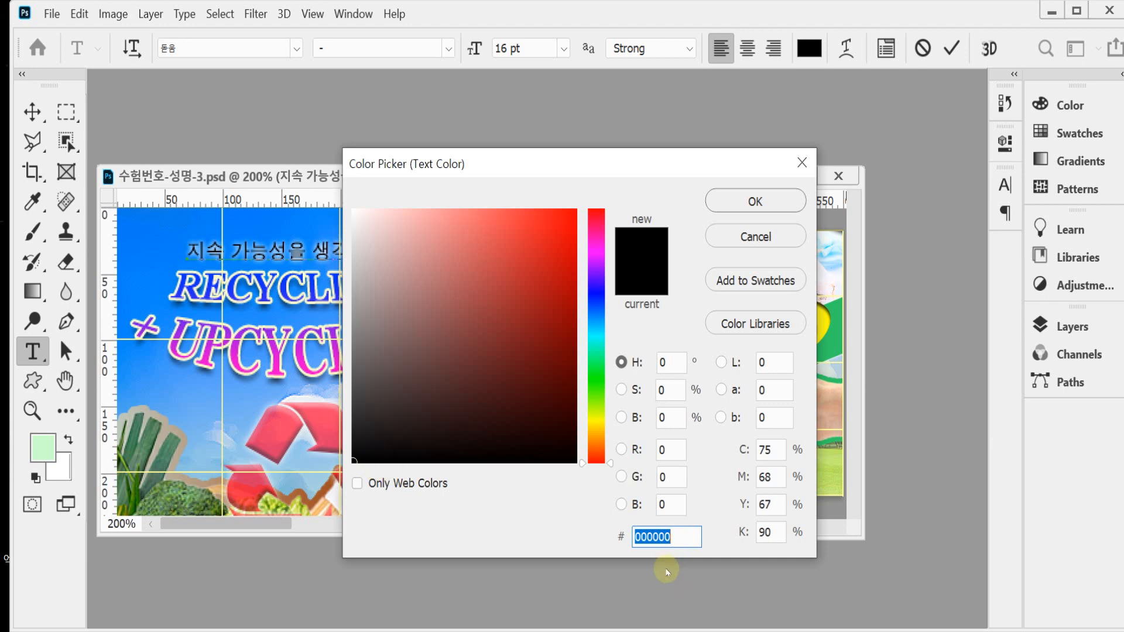
click(353, 467)
drag(353, 467, 588, 470)
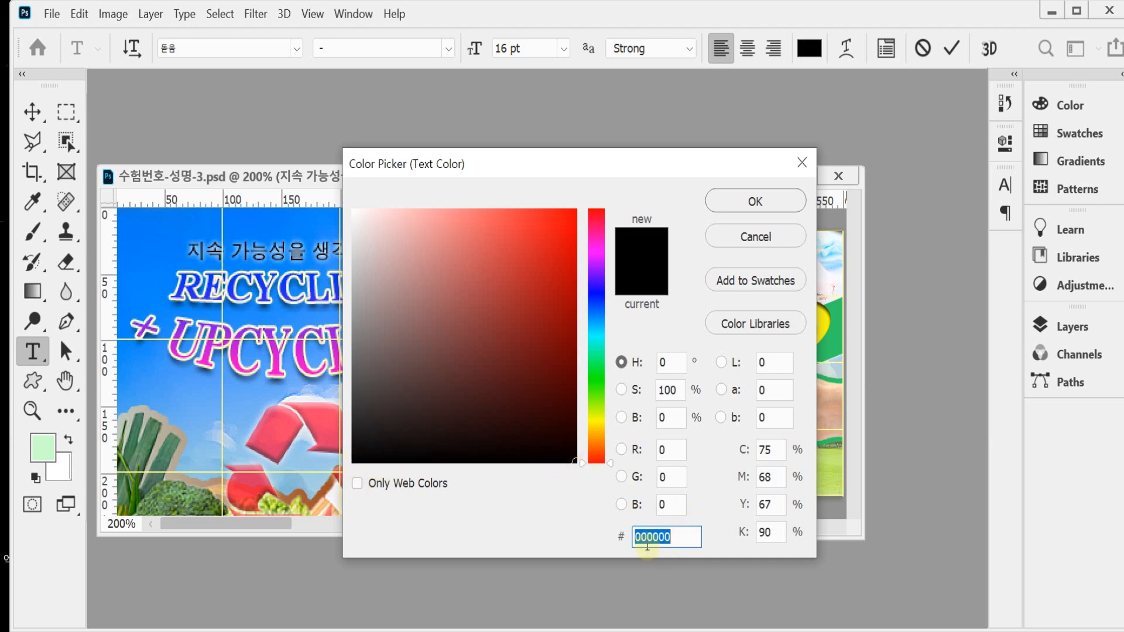
click(755, 202)
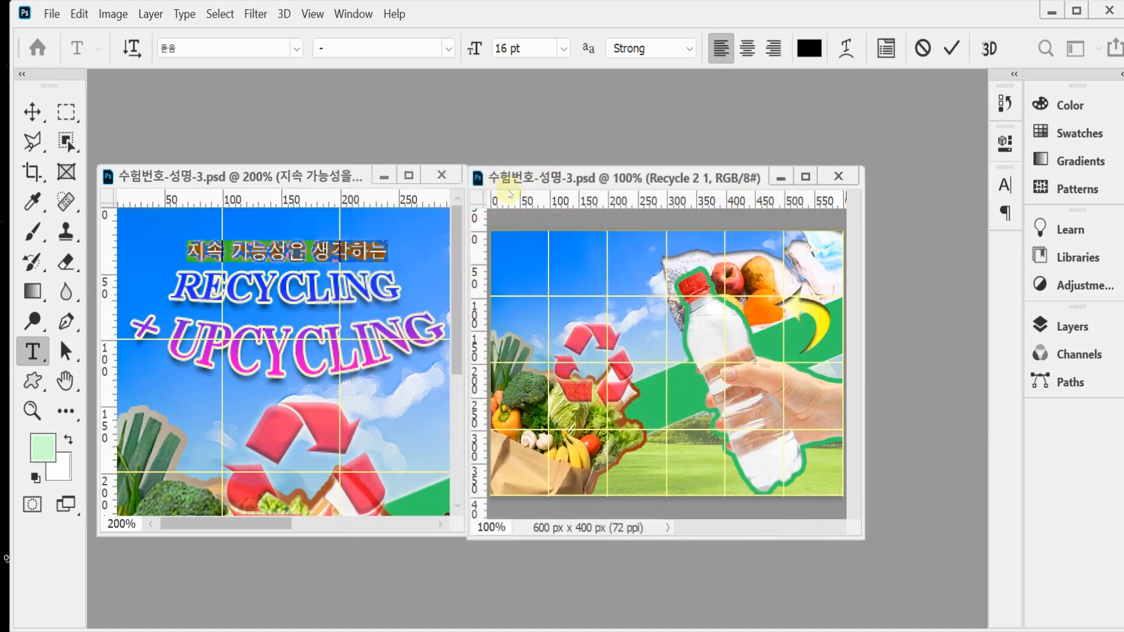
Paste the copied line "지속 가능성을 생각하는" as new text in the sky above the recycle symbol in the working poster
click(565, 279)
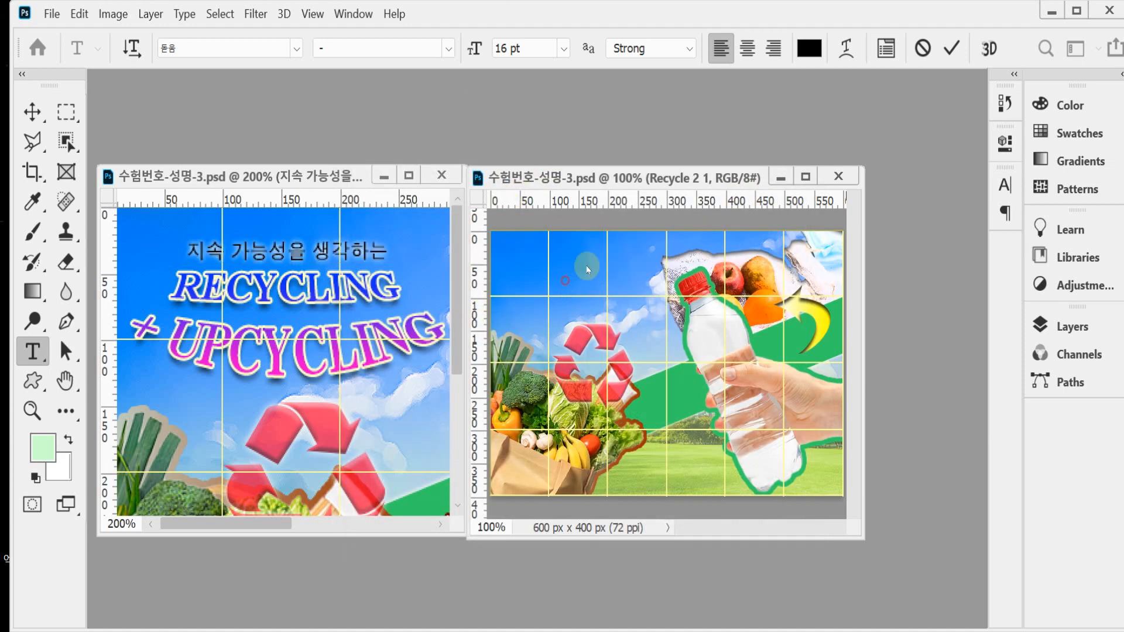
click(518, 266)
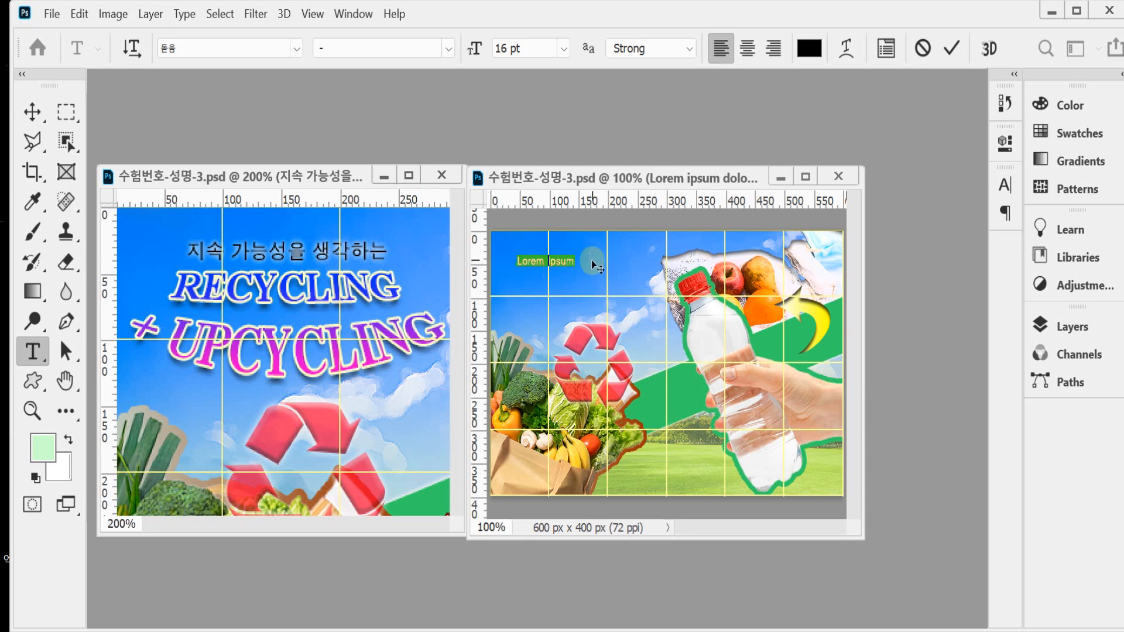
key(ctrl+v)
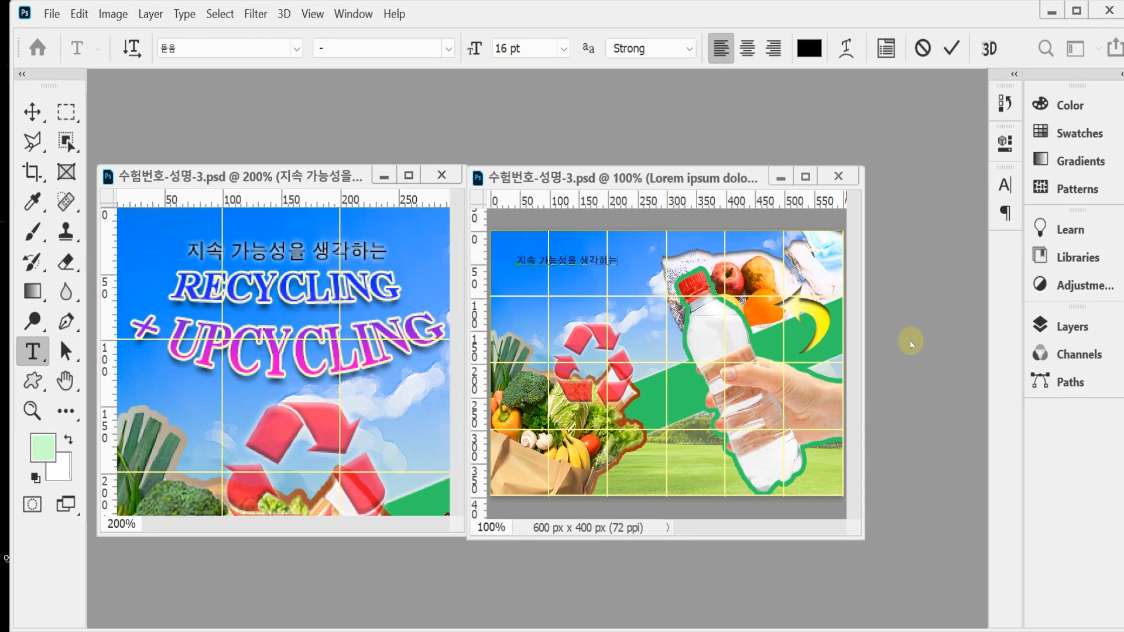
Inspect the Outer Glow layer style applied to the Korean line in the reference poster
click(321, 269)
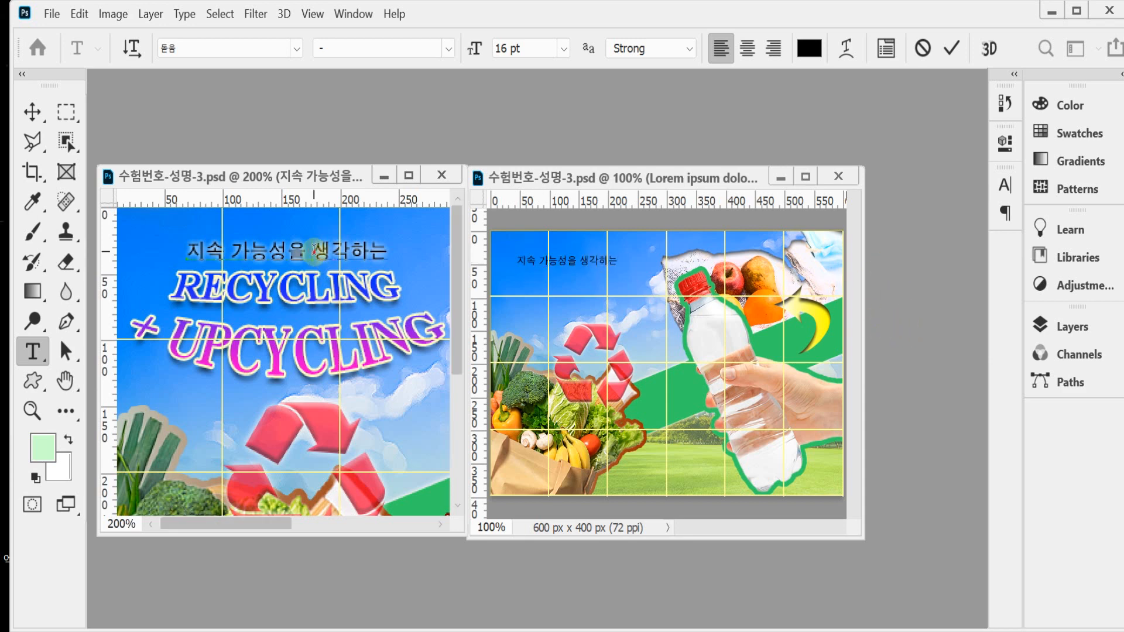
click(1080, 325)
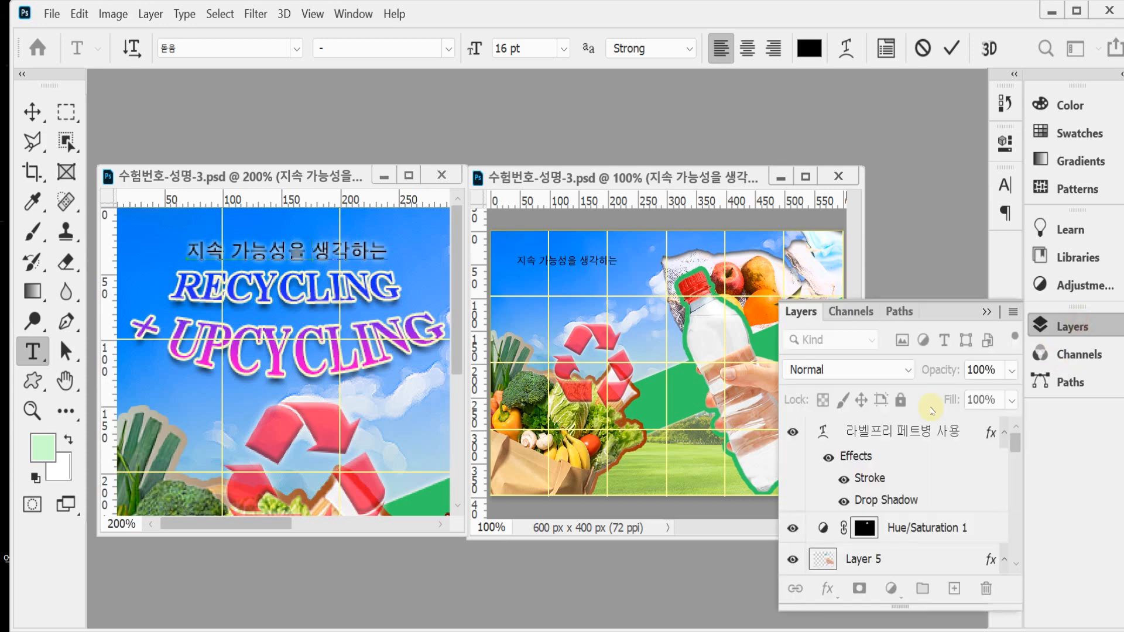
click(827, 590)
click(827, 590)
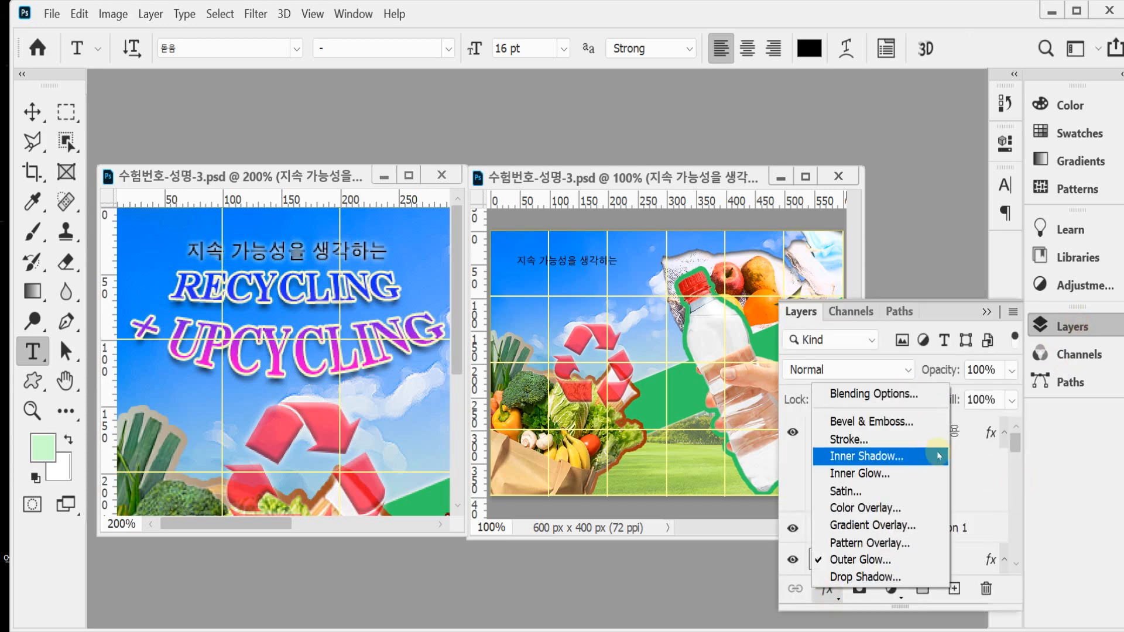
click(898, 562)
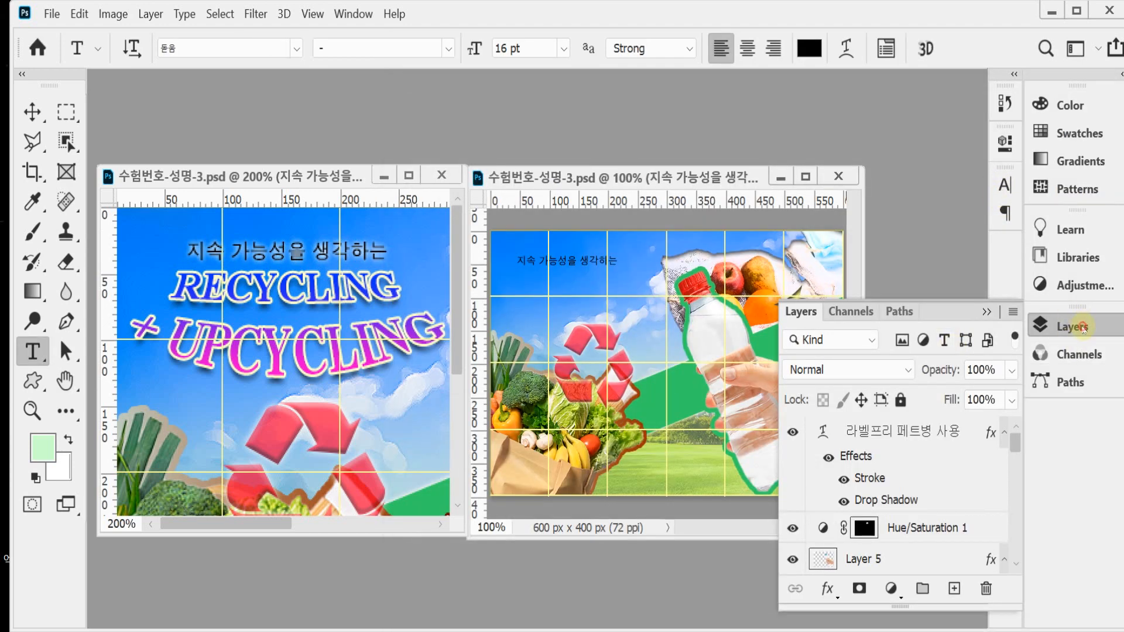
click(1083, 328)
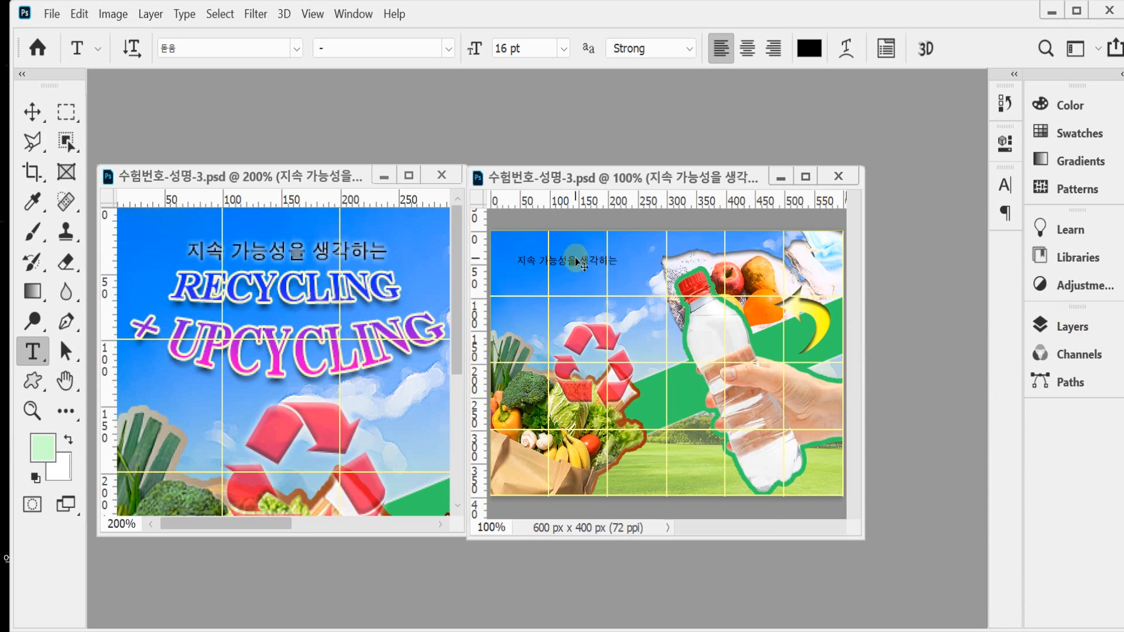
Undo the pasted text and copy the styled line "지속 가능성을 생각하는" from the reference poster into the working poster's sky
key(ctrl+z)
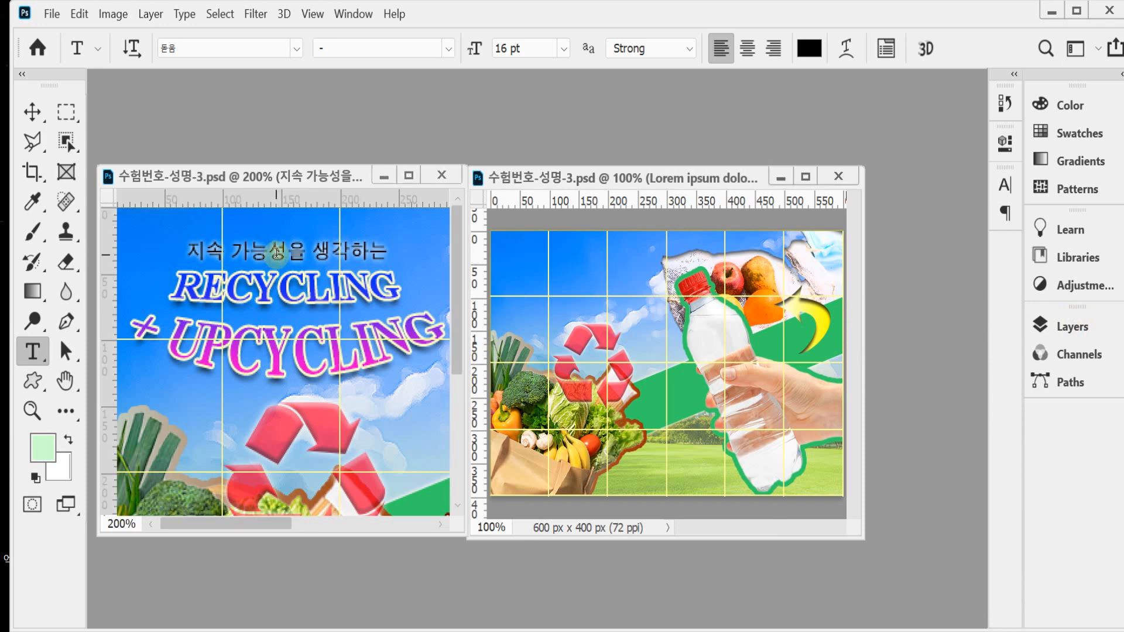
drag(284, 255, 565, 267)
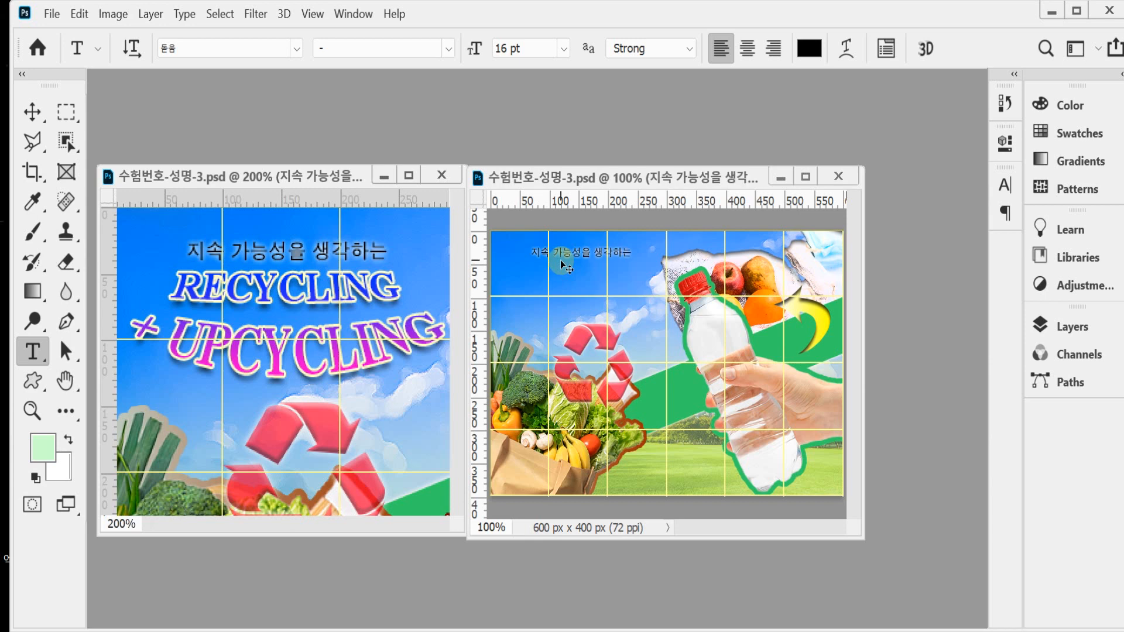
Inspect the Warp Text style and bend settings of the RECYCLING + UPCYCLING title in the reference poster
click(289, 293)
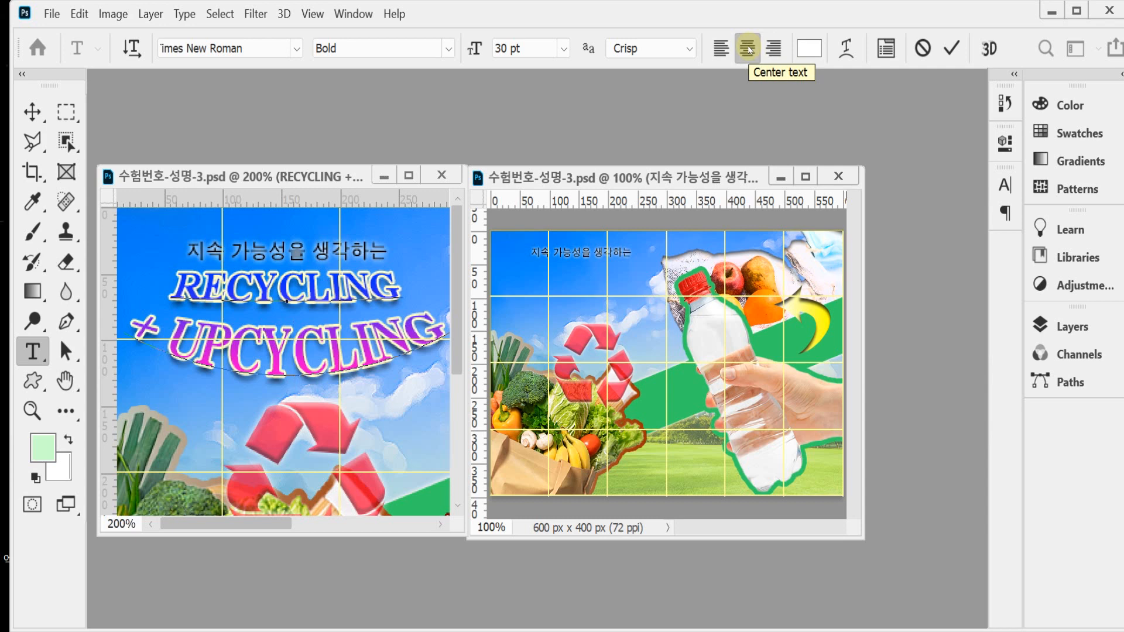
click(847, 48)
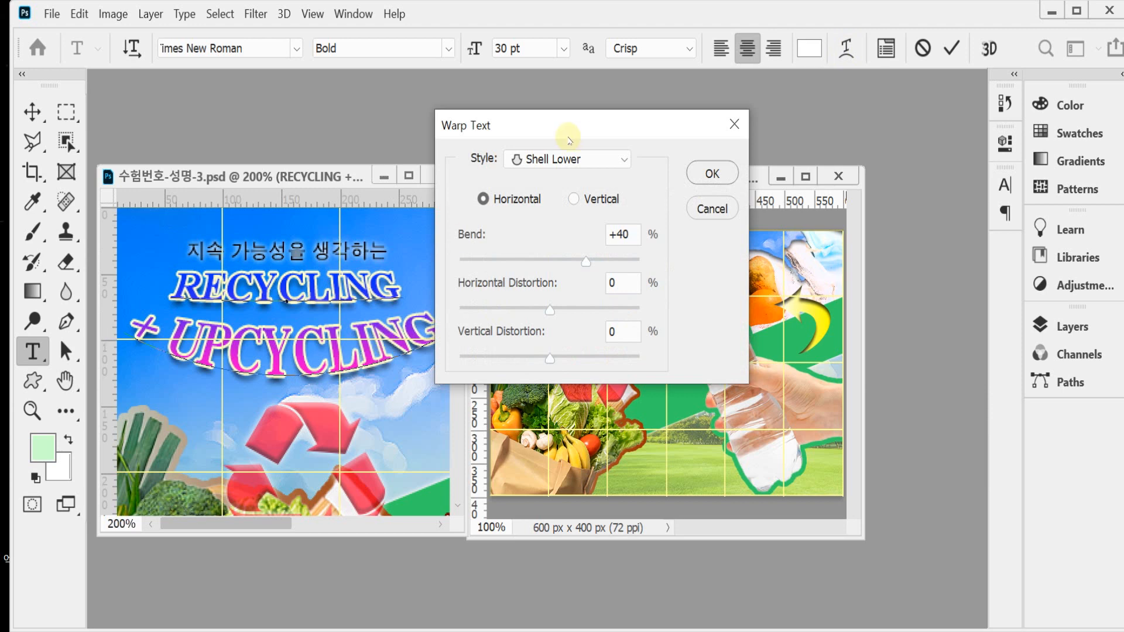
drag(568, 139, 598, 141)
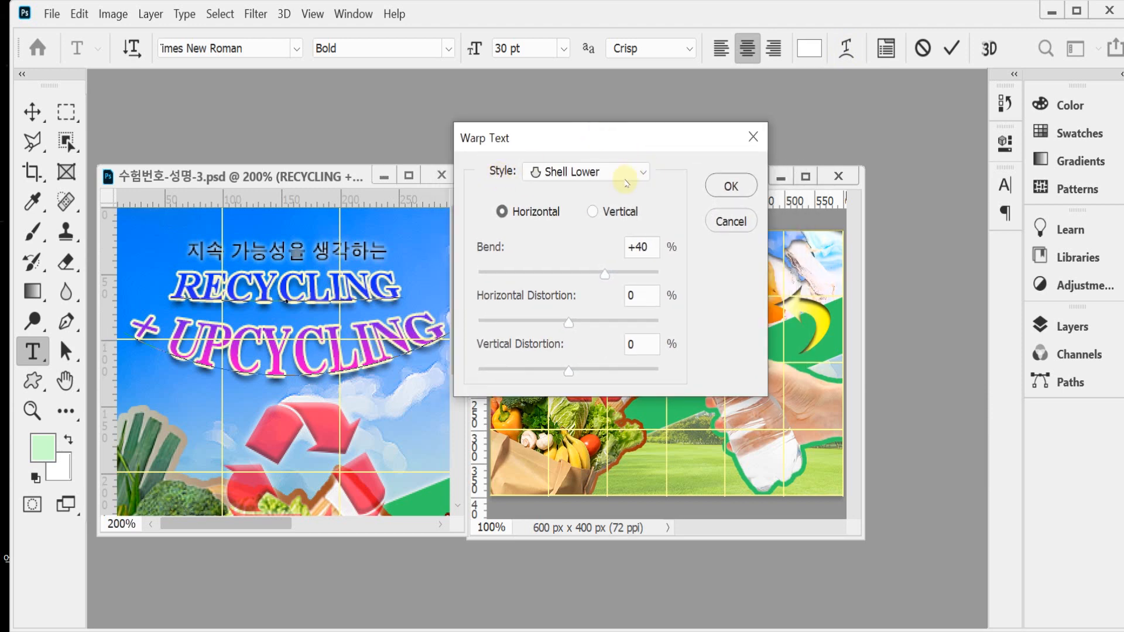
click(643, 172)
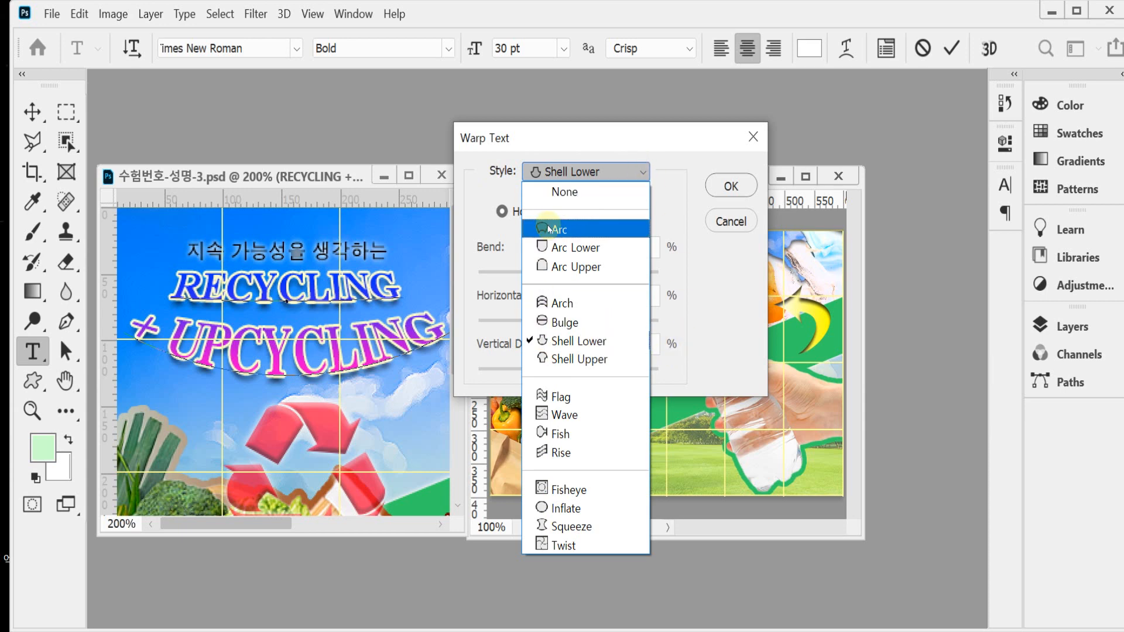
click(672, 182)
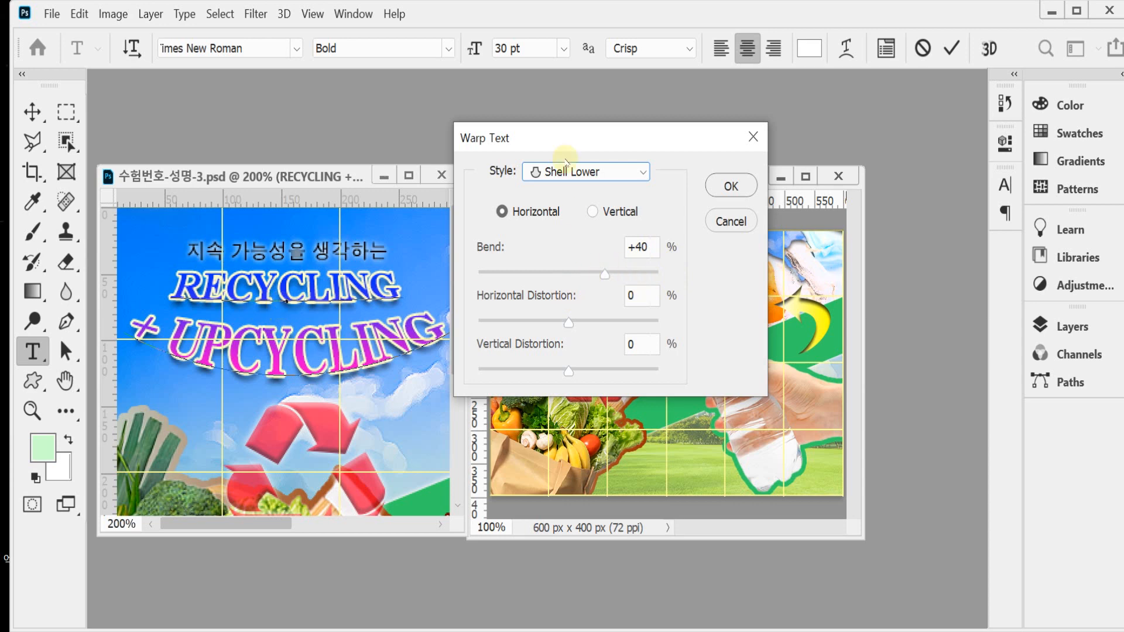
drag(597, 136, 607, 135)
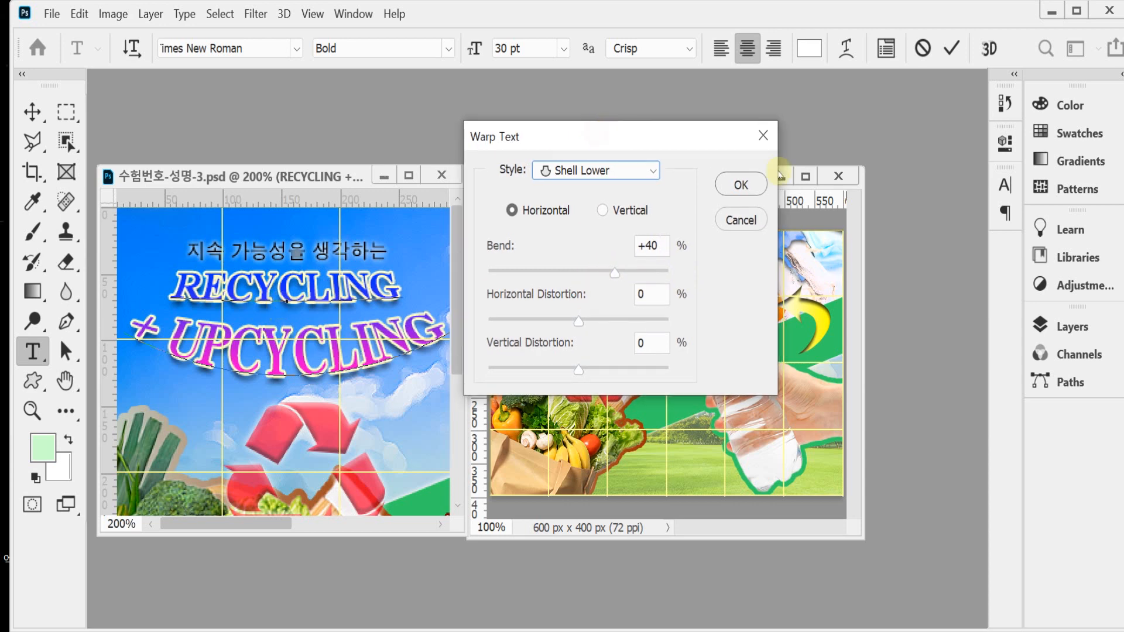
click(728, 228)
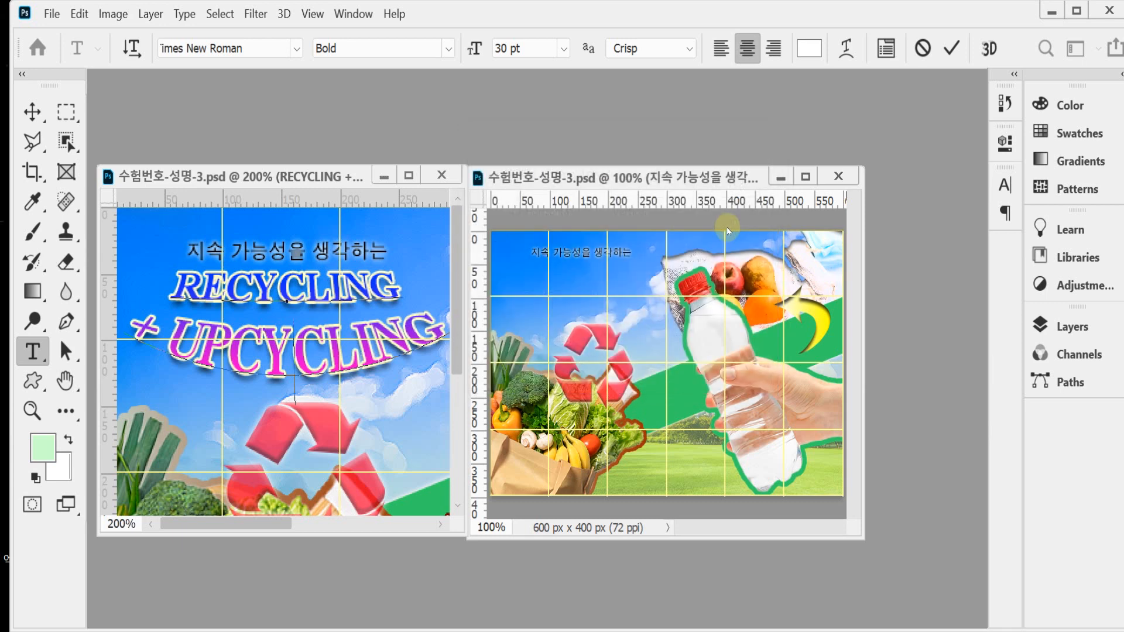
Review the title's layer effects in the reference poster, and copy the RECYCLING + UPCYCLING title below the Korean line in the working poster
click(1065, 326)
key(ctrl+Return)
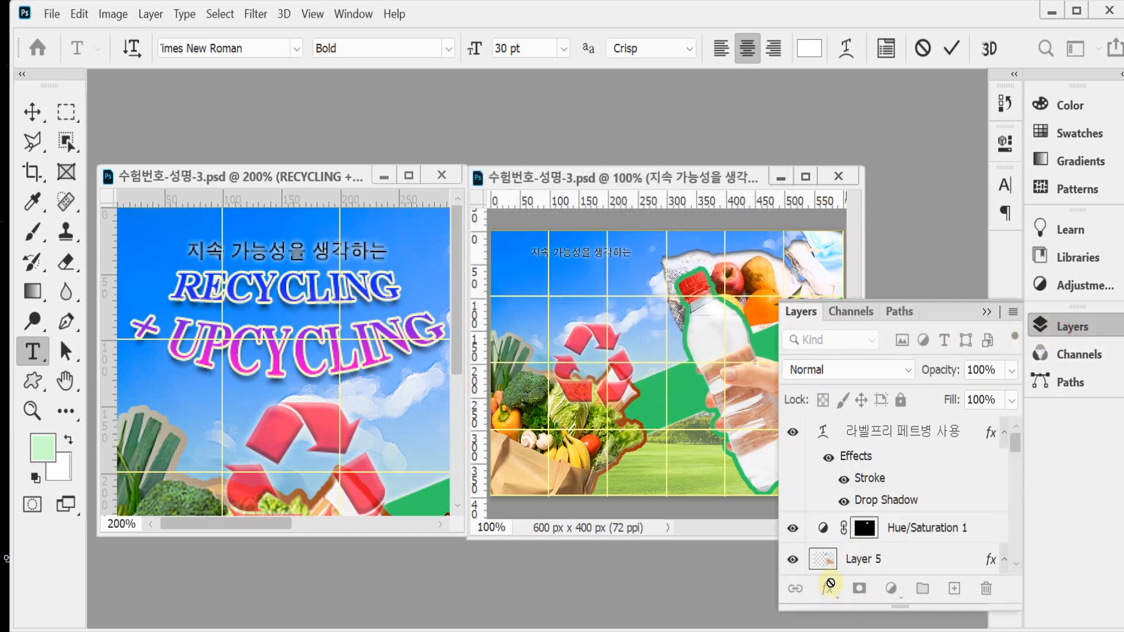
scroll(918, 515, down, 2)
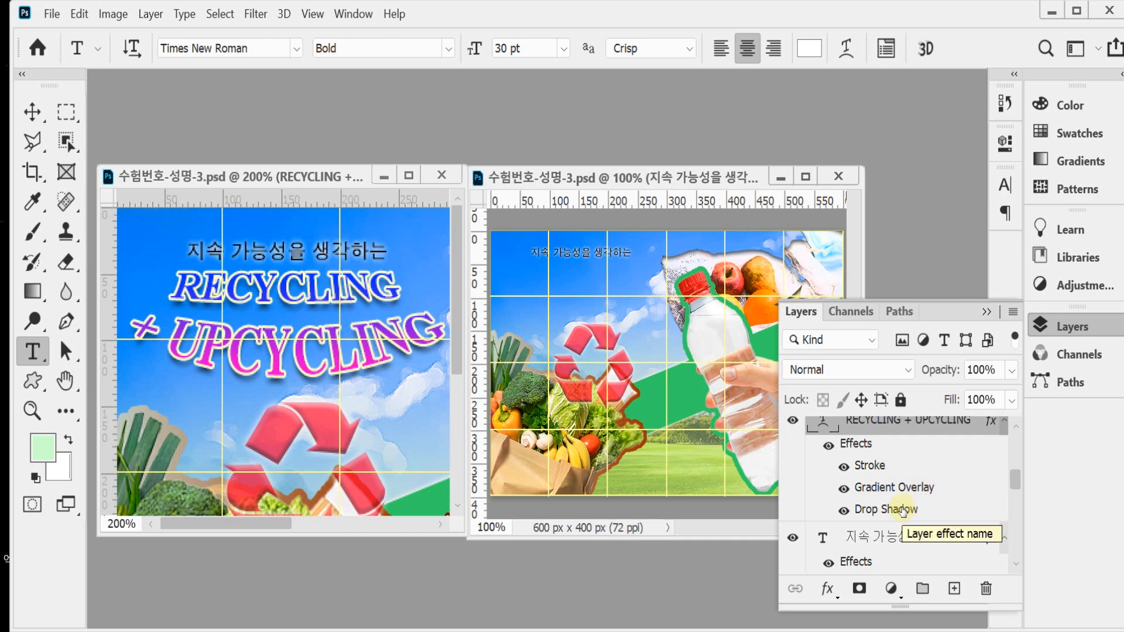
click(1054, 326)
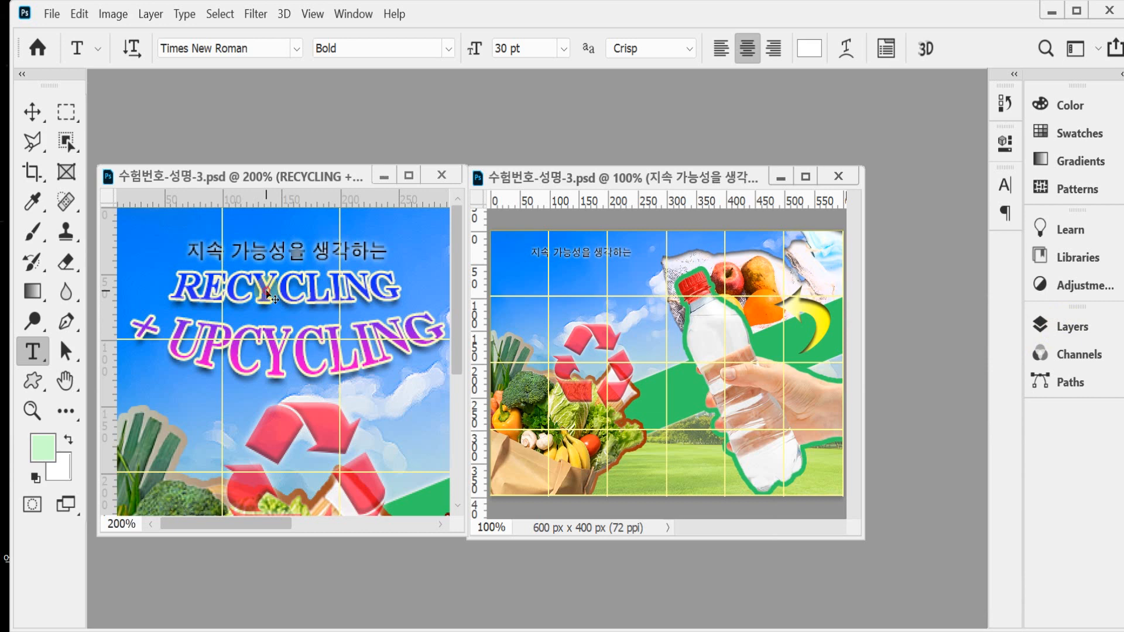
drag(269, 295, 556, 305)
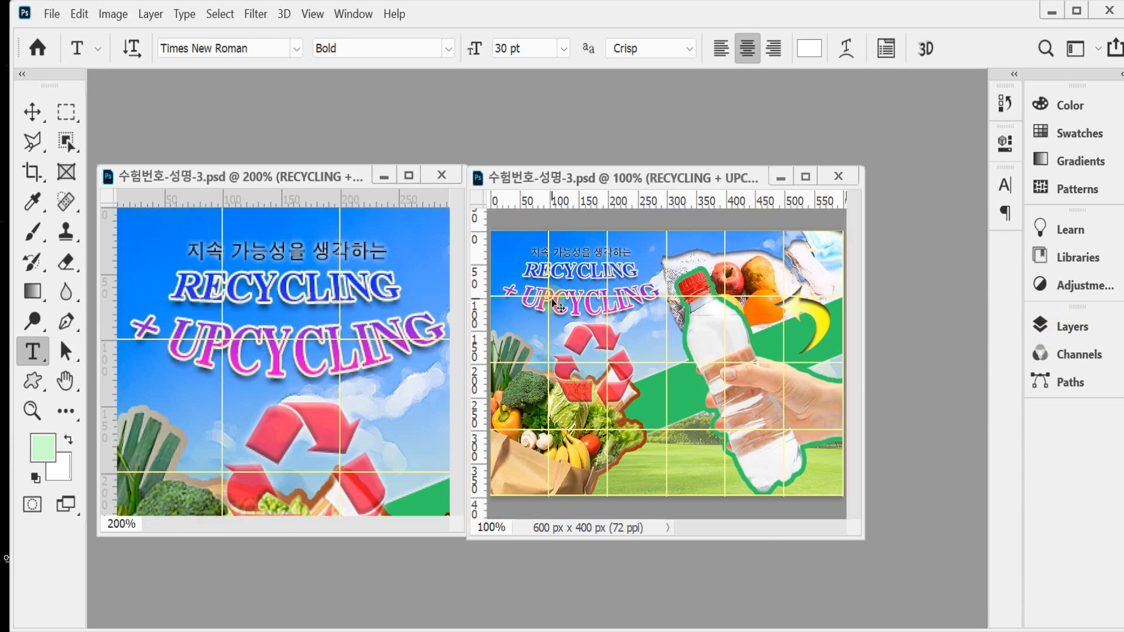
Inspect the Warp Text style and bend of the line "라벨프리 페트병 사용" in the reference poster
click(341, 382)
drag(392, 403, 187, 272)
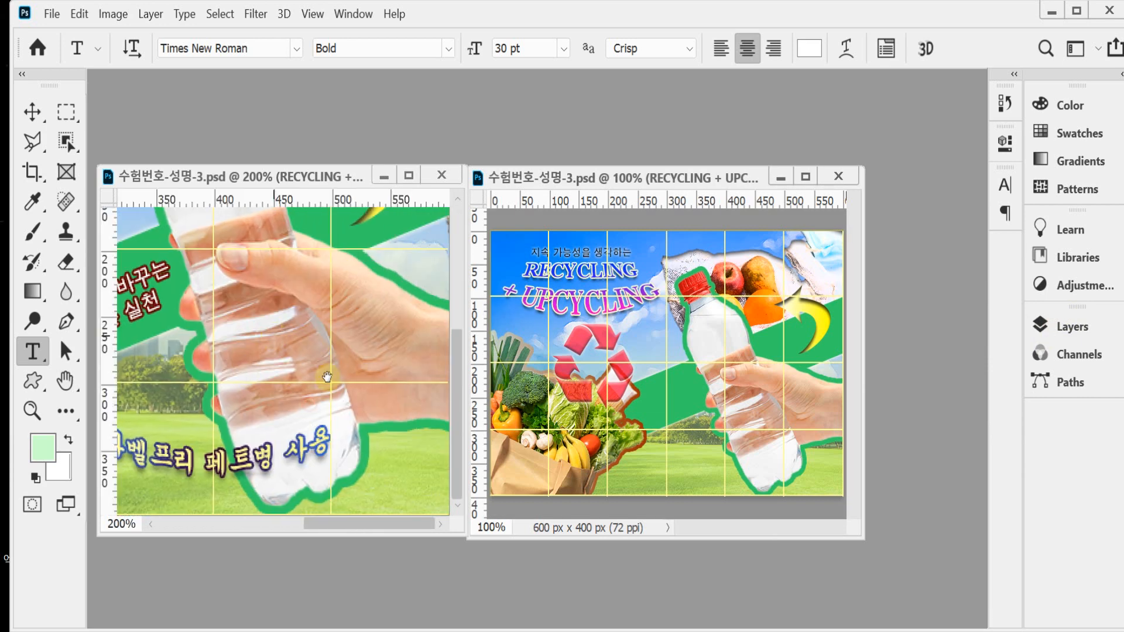
drag(327, 376, 399, 376)
click(312, 466)
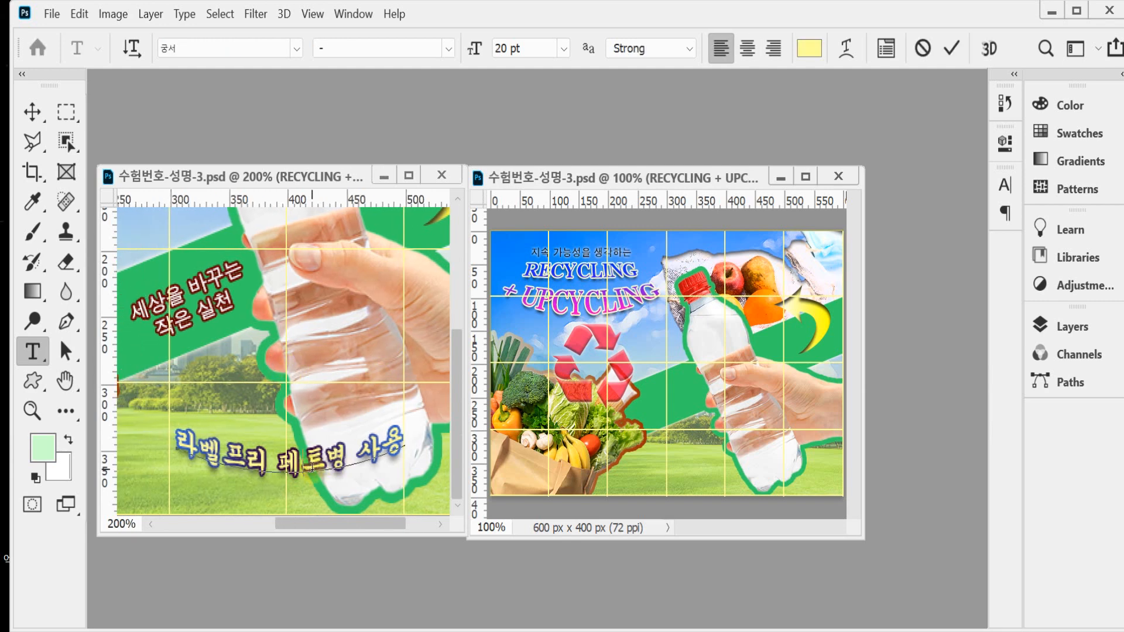
click(846, 49)
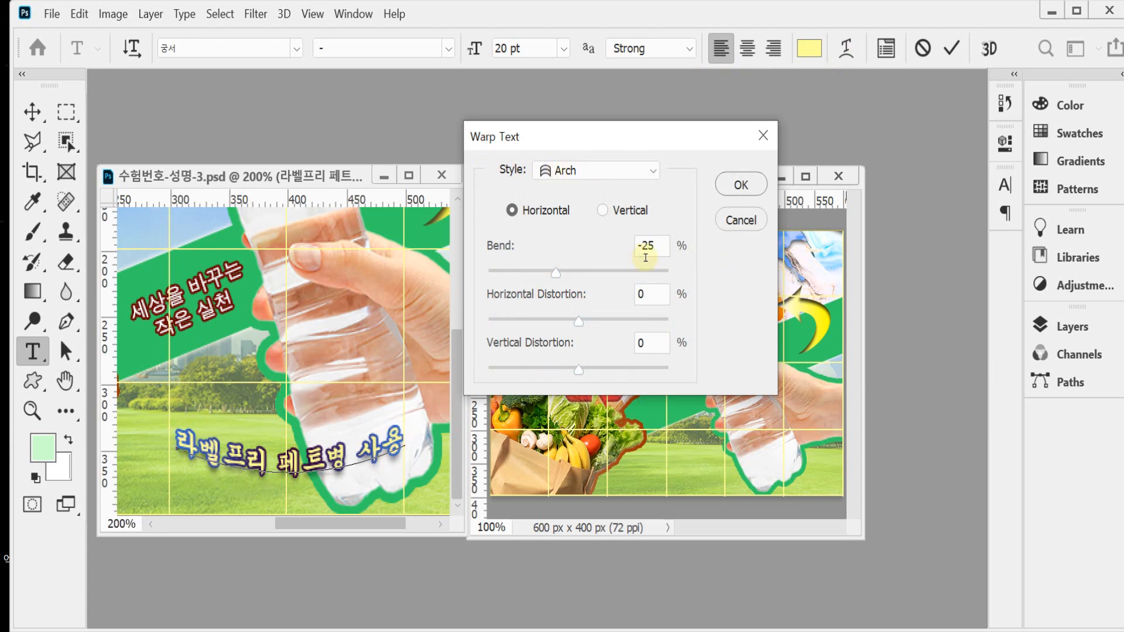
click(741, 220)
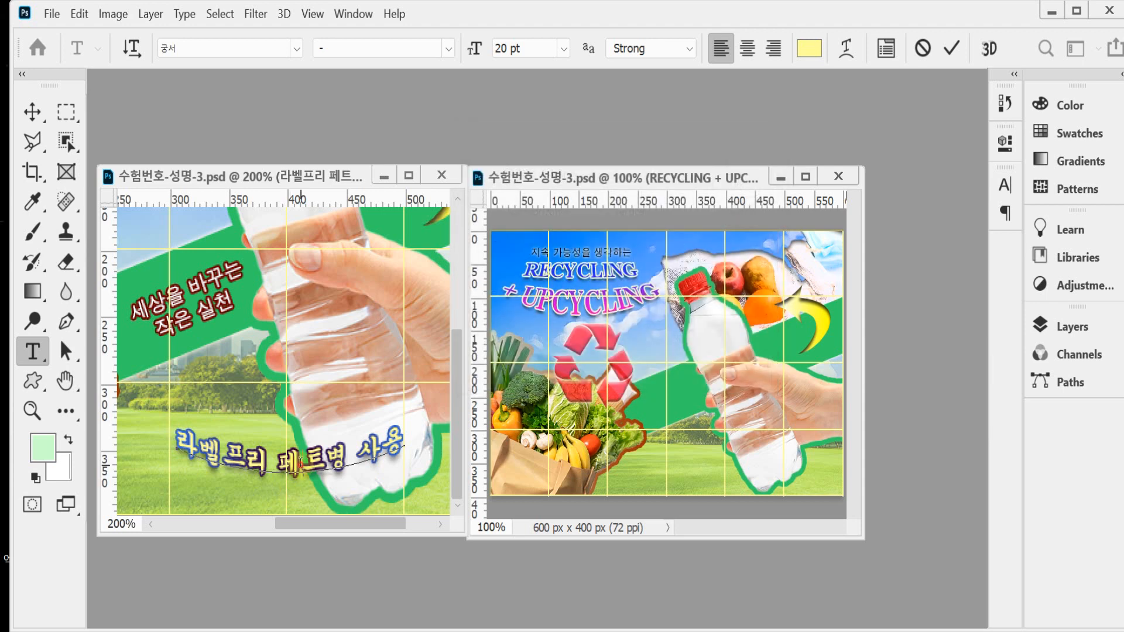
Copy the warped line "라벨프리 페트병 사용" from the reference poster onto the base of the bottle in the working poster
drag(302, 476, 787, 480)
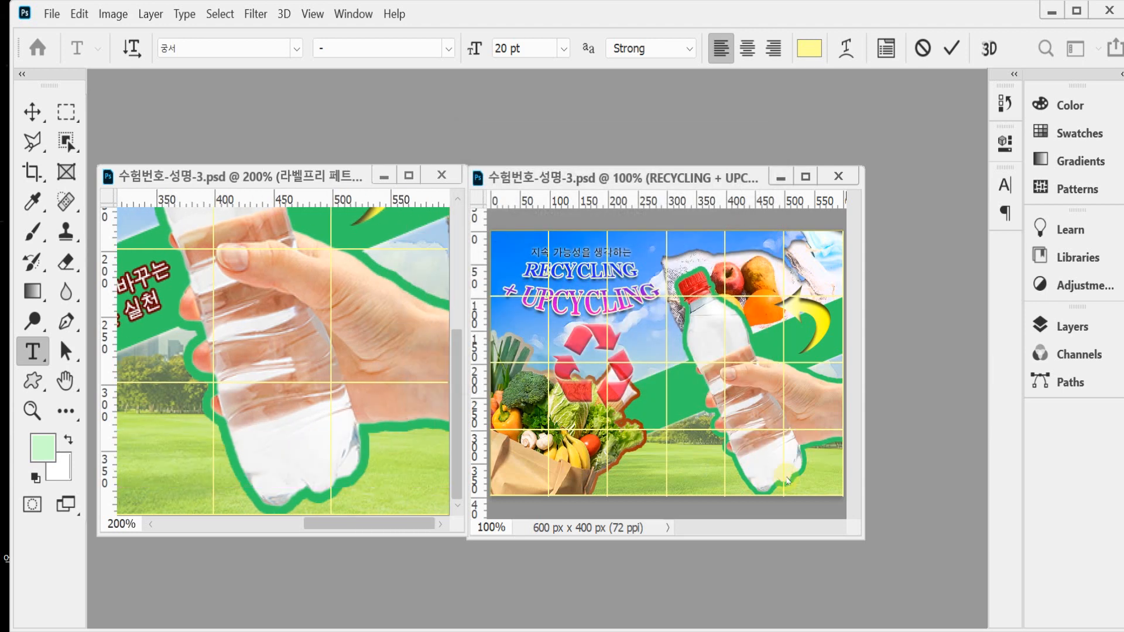
key(z)
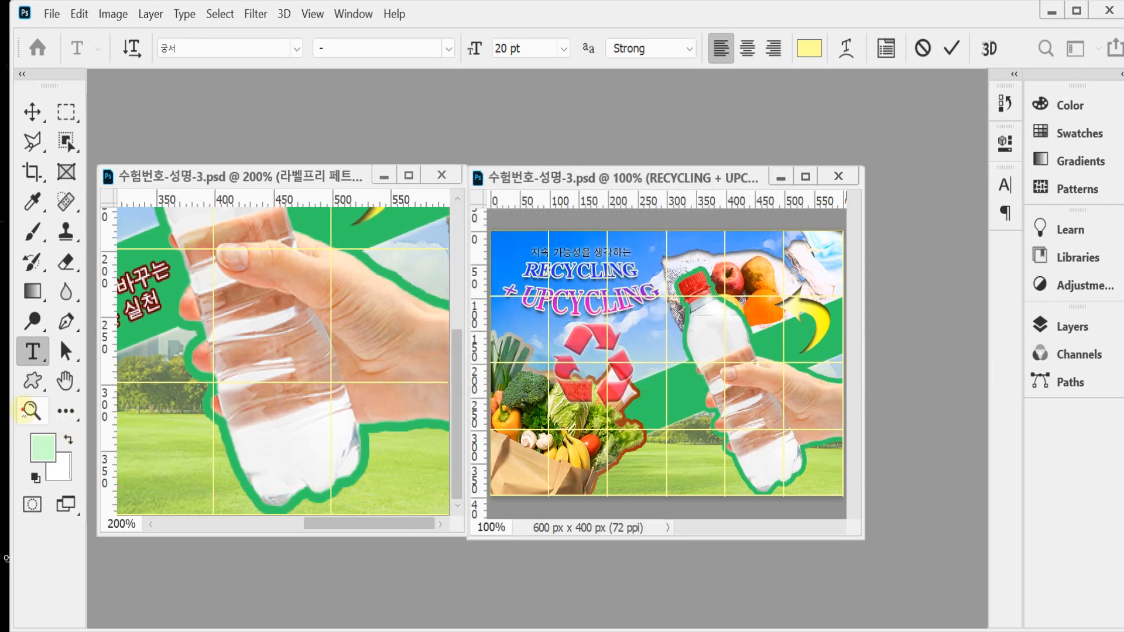
key(v)
ctrl+alt+click(268, 457)
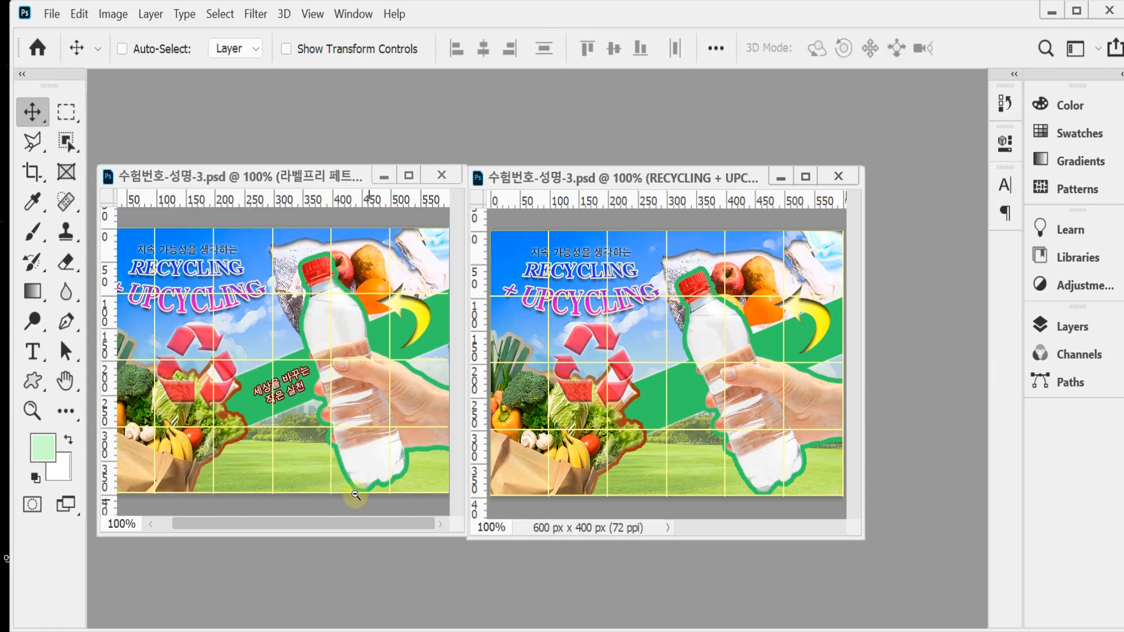
key(ctrl+z)
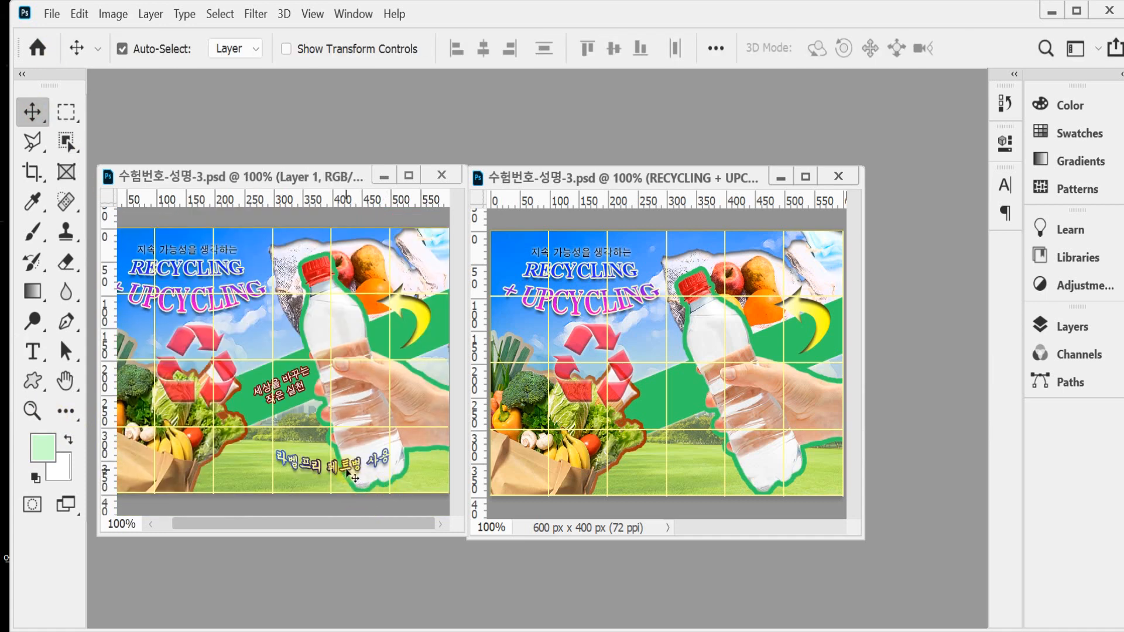
drag(353, 478, 792, 479)
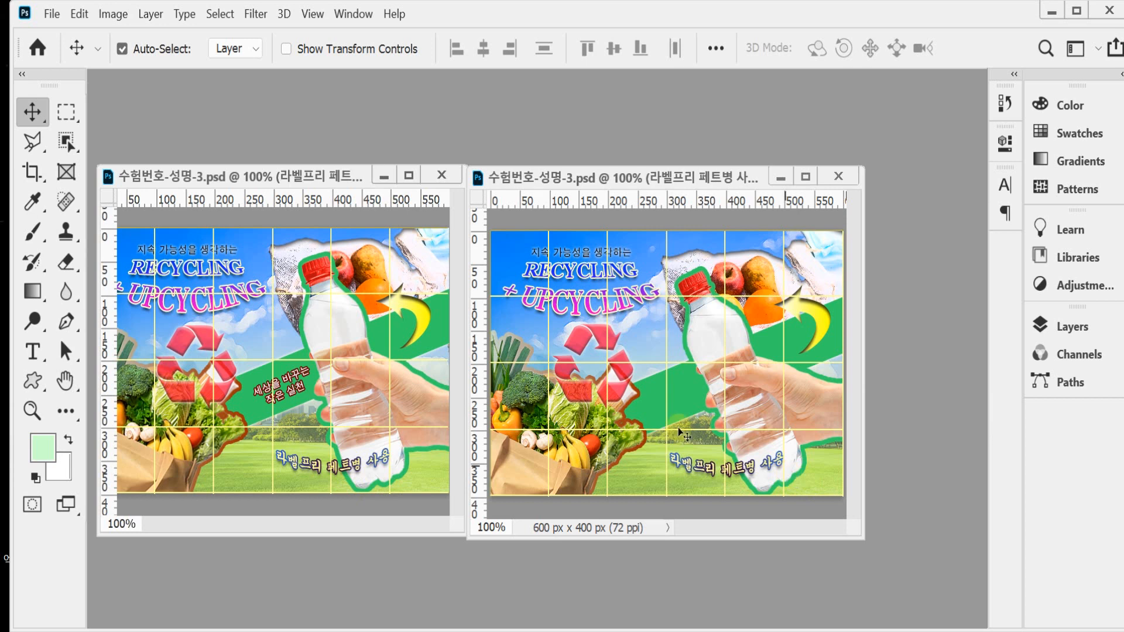
Select and copy the tilted two-line text "세상을 바꾸는 작은 실천" on the reference poster's green band
click(192, 320)
ctrl+click(289, 383)
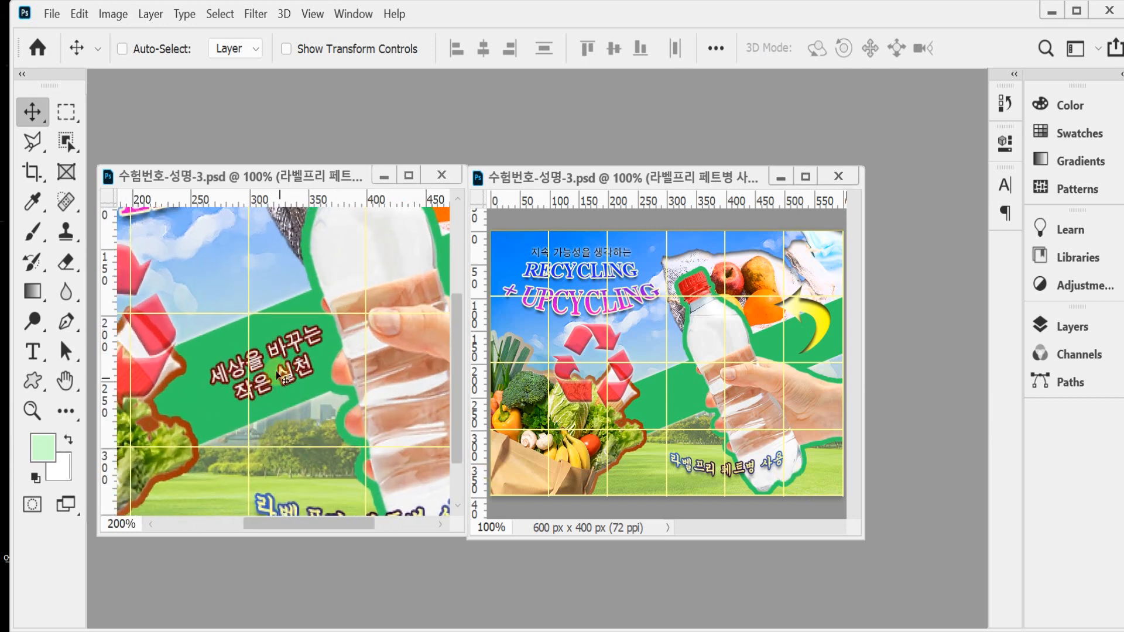
click(270, 356)
double_click(278, 361)
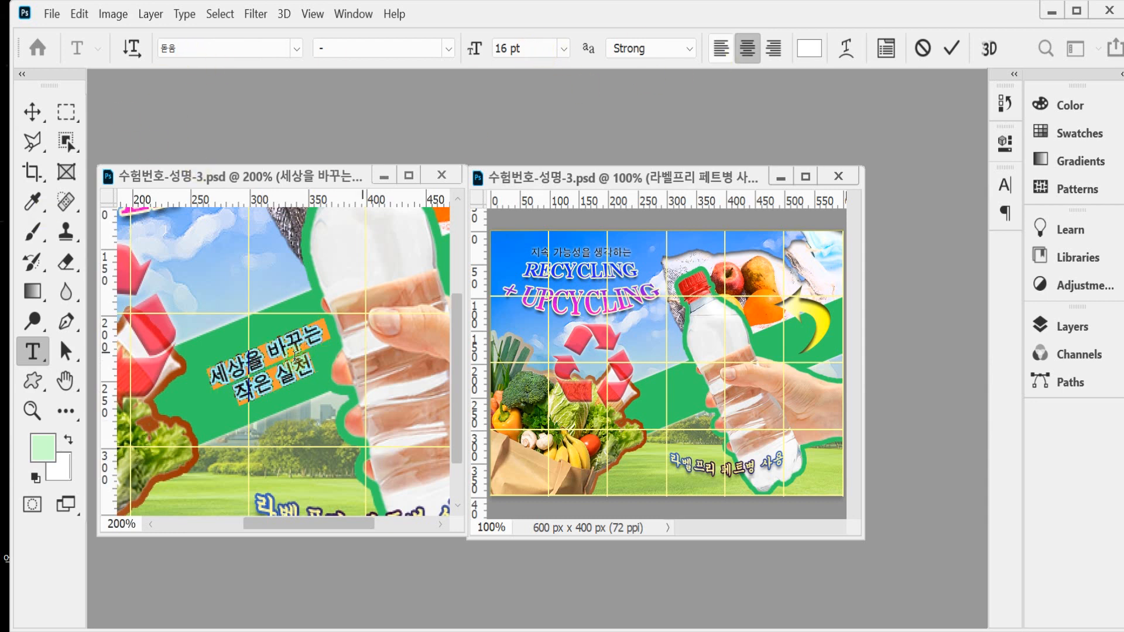
click(301, 373)
key(ctrl+a)
key(ctrl+c)
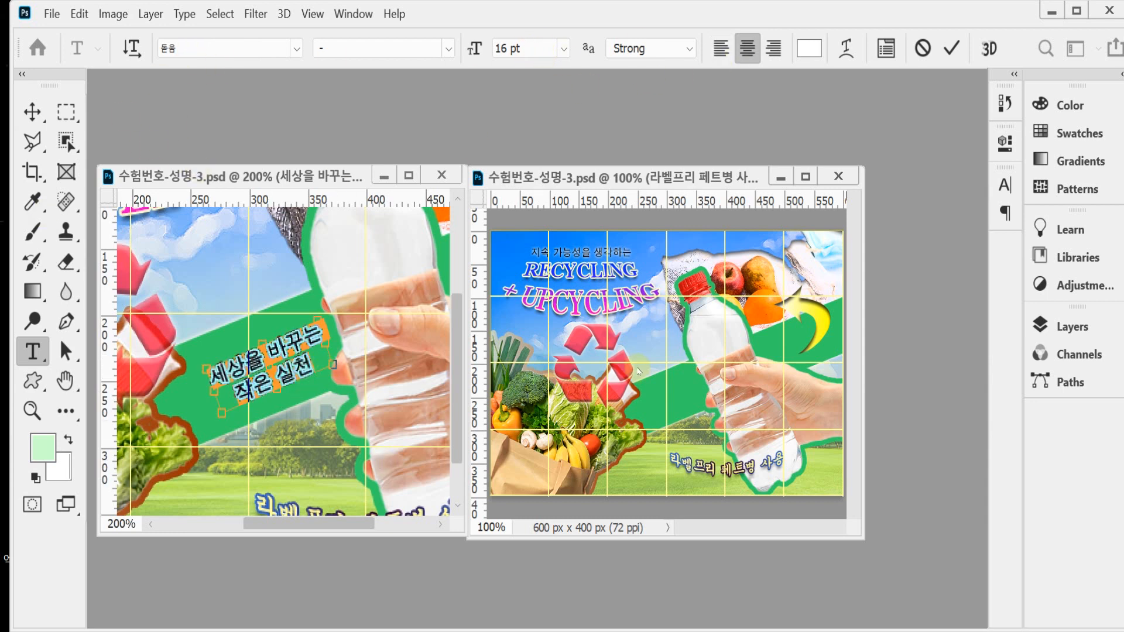
Paste the two-line text "세상을 바꾸는 작은 실천" as a new text layer on the green band in the working poster, above the Rectangle 1 layer
click(665, 390)
drag(668, 402, 739, 422)
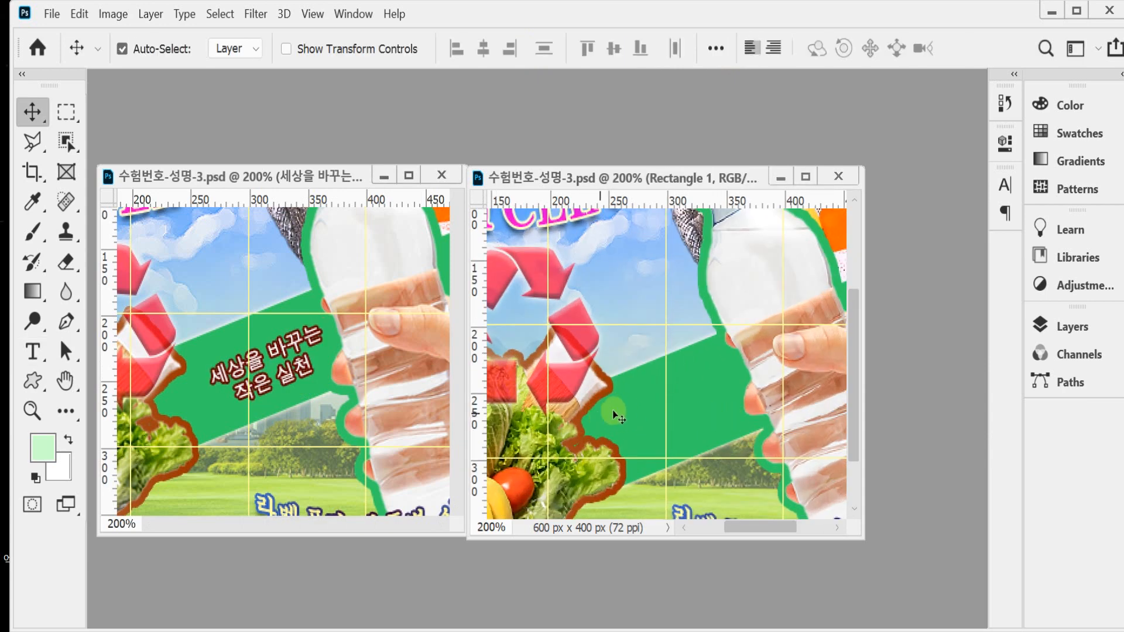
click(32, 353)
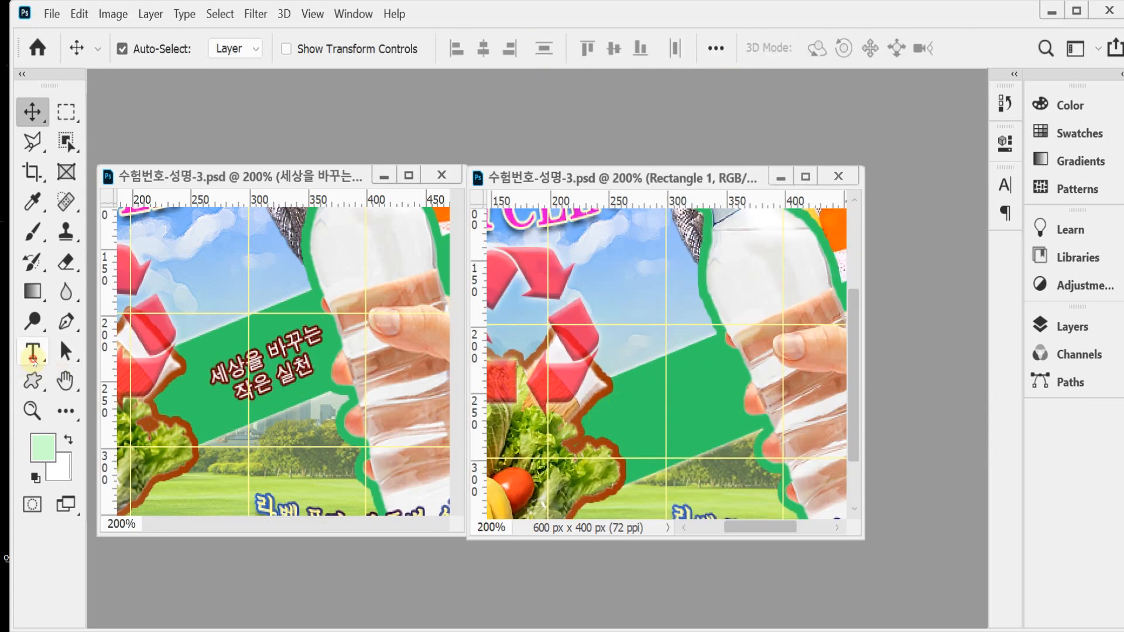
click(625, 316)
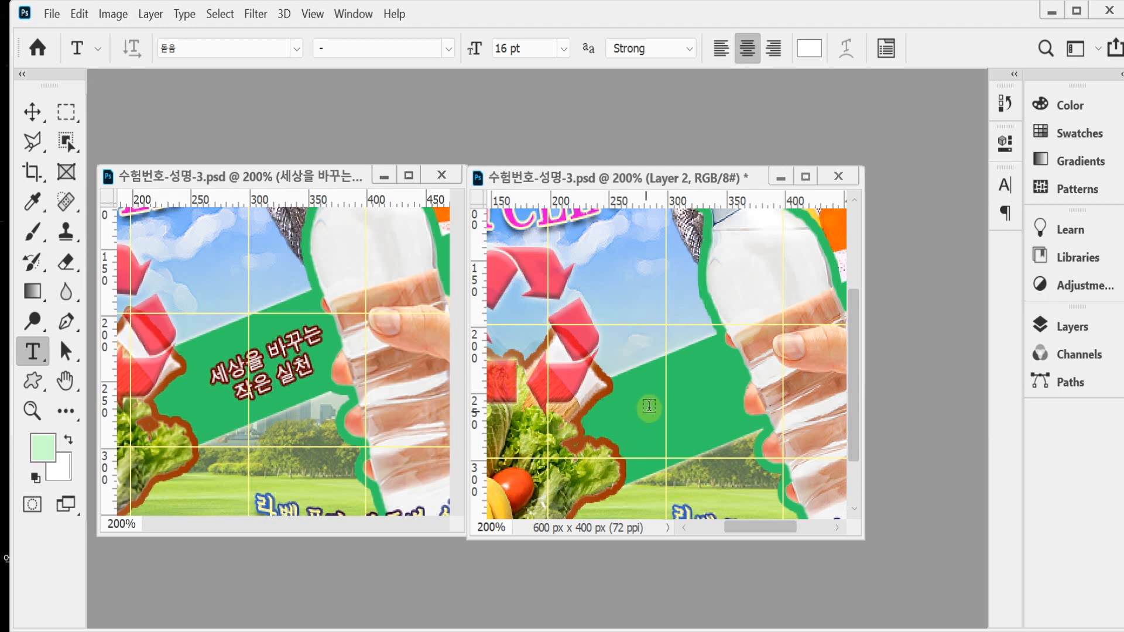
key(ctrl)
ctrl+click(654, 405)
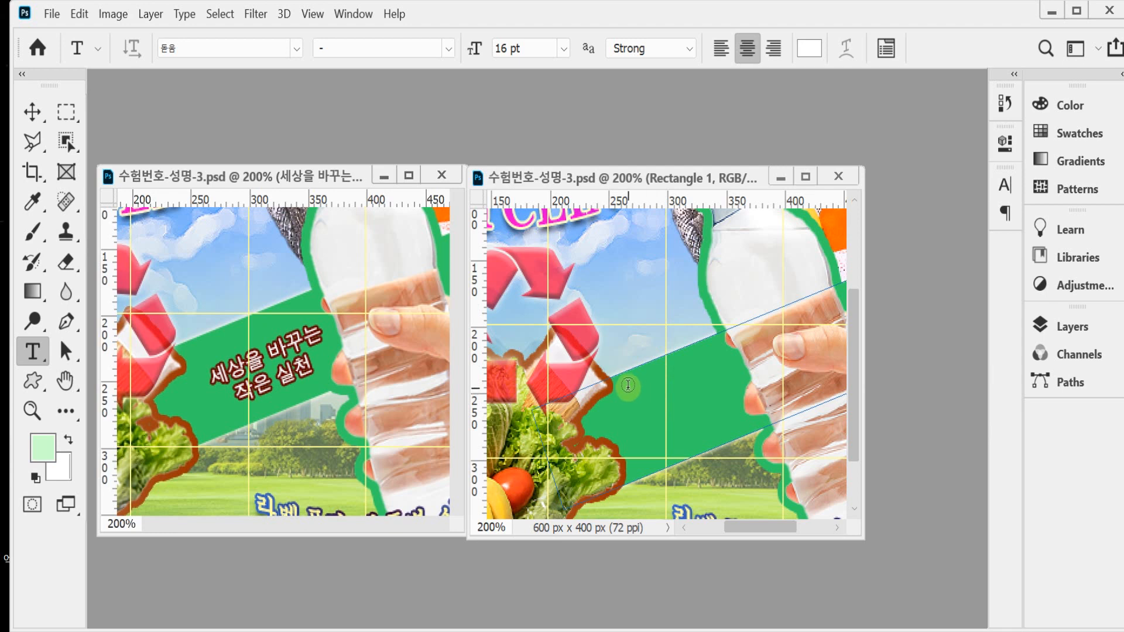
key(Return)
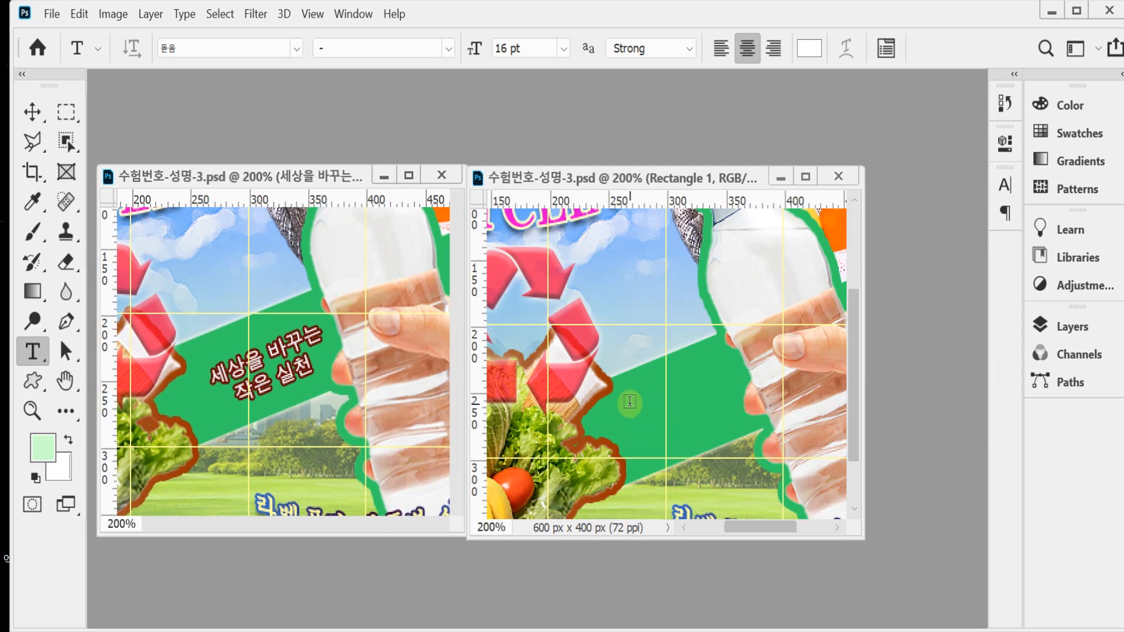
click(631, 401)
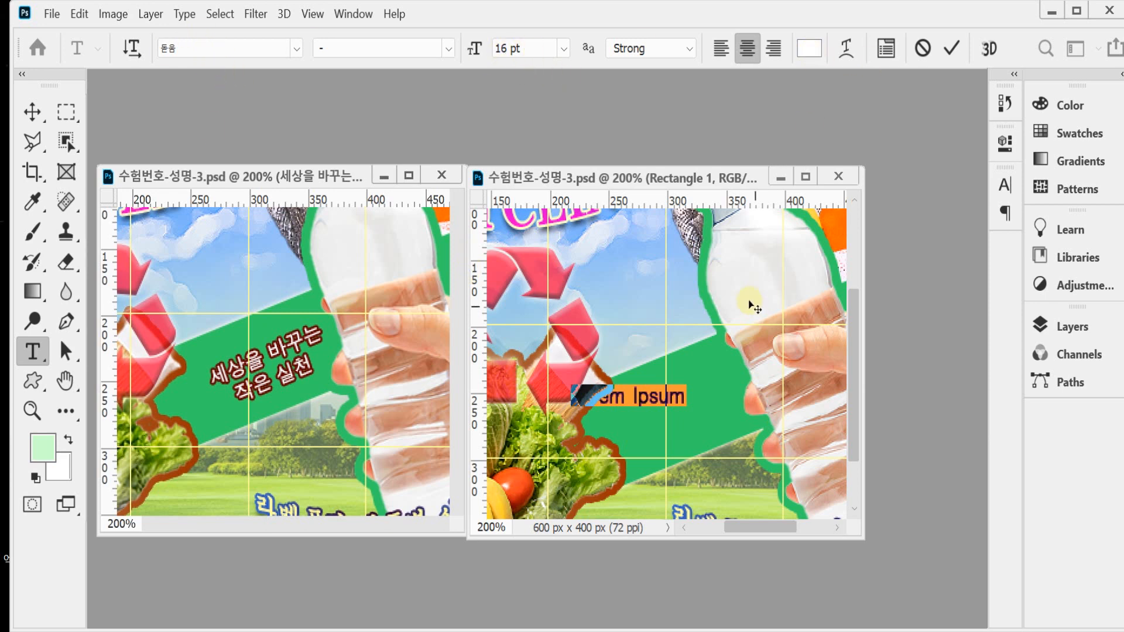
key(ctrl+v)
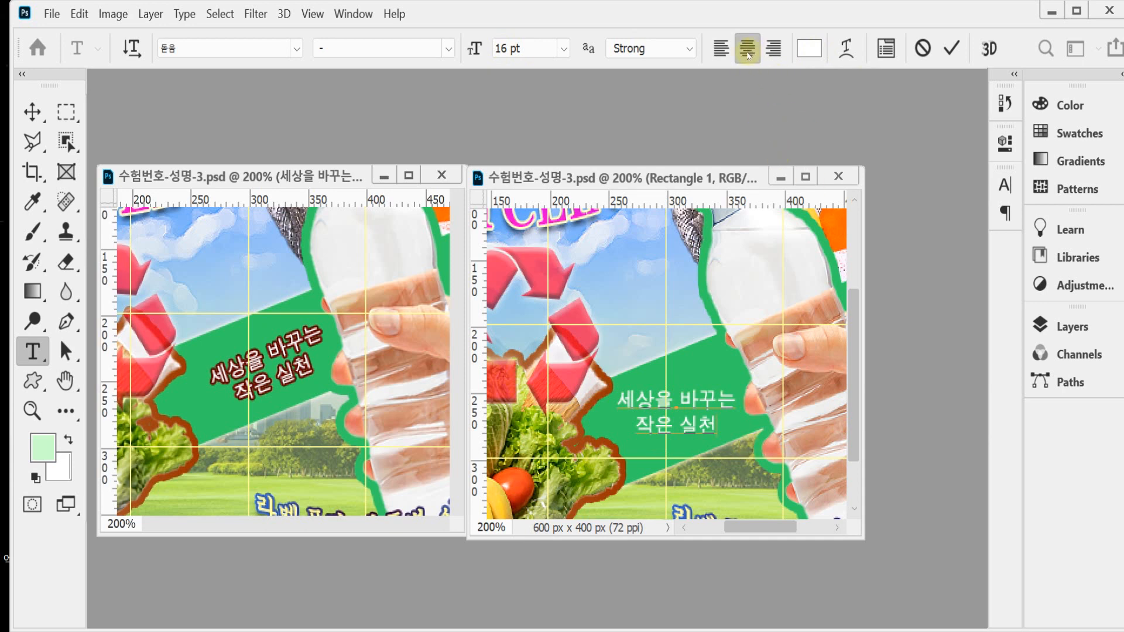
Add a white outside Stroke of 2 px to the text "세상을 바꾸는 작은 실천"
click(1040, 326)
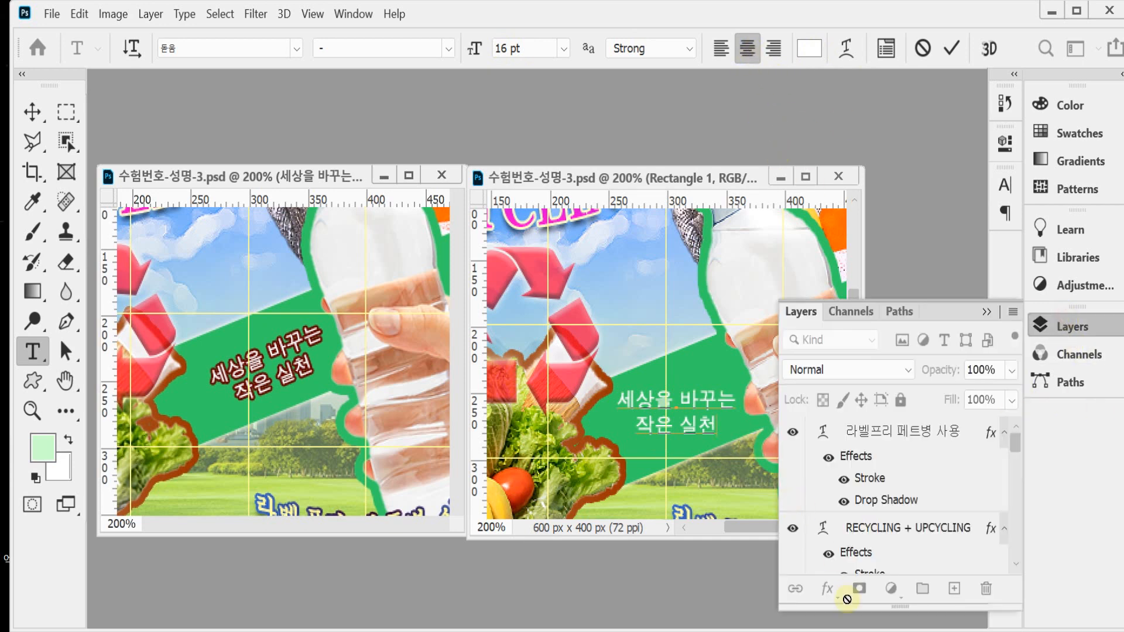
click(829, 588)
click(829, 588)
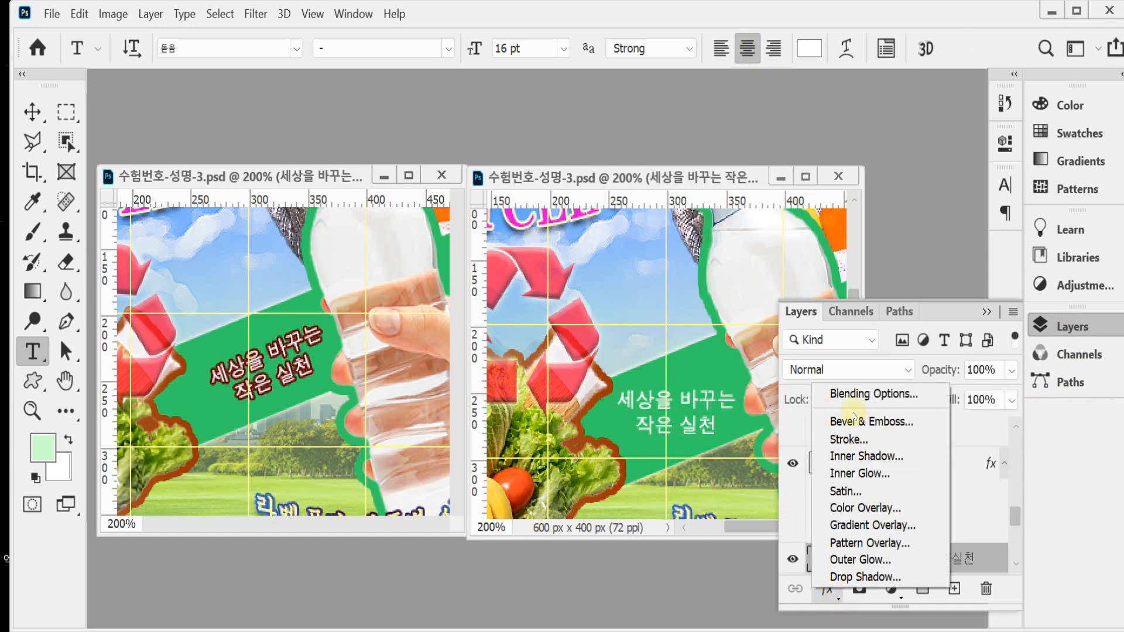
click(890, 439)
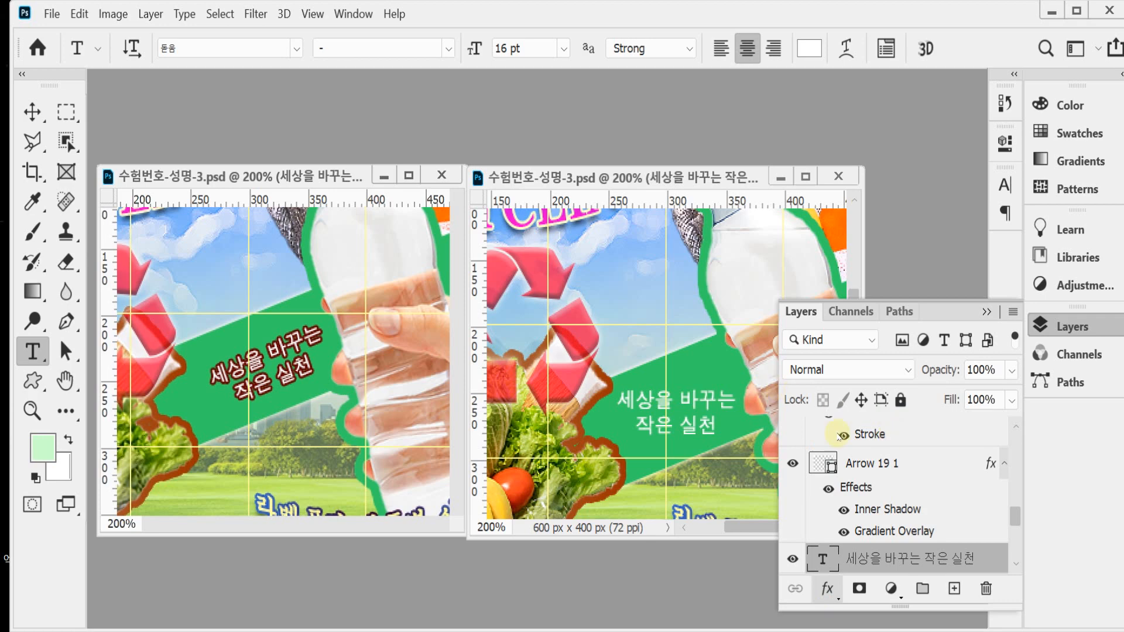
double_click(841, 436)
click(684, 338)
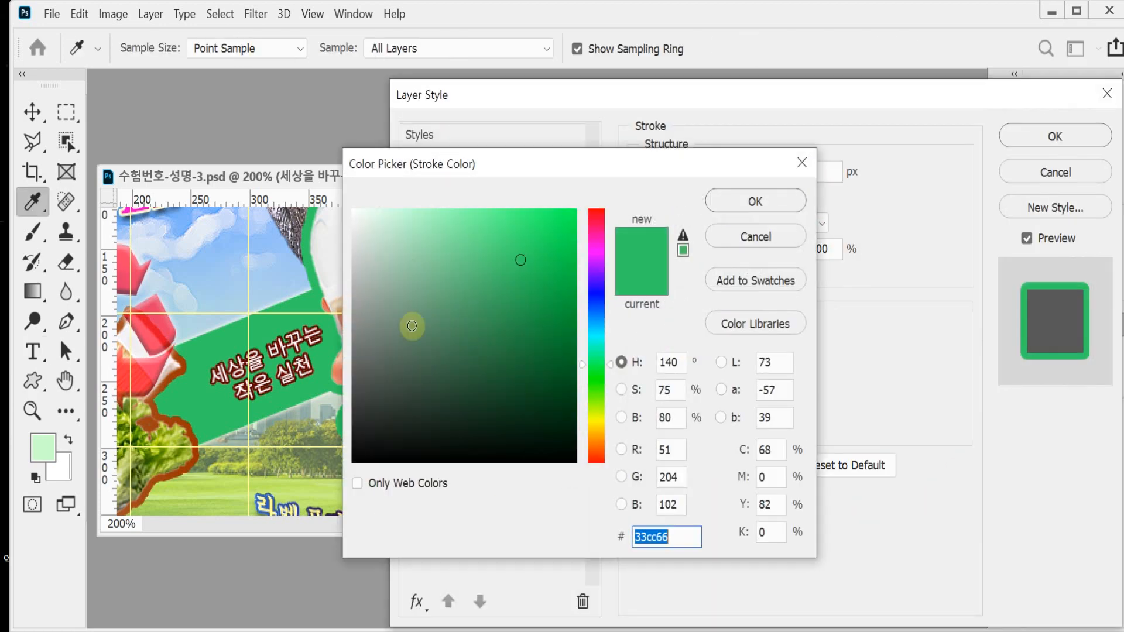
drag(354, 212, 339, 199)
click(755, 201)
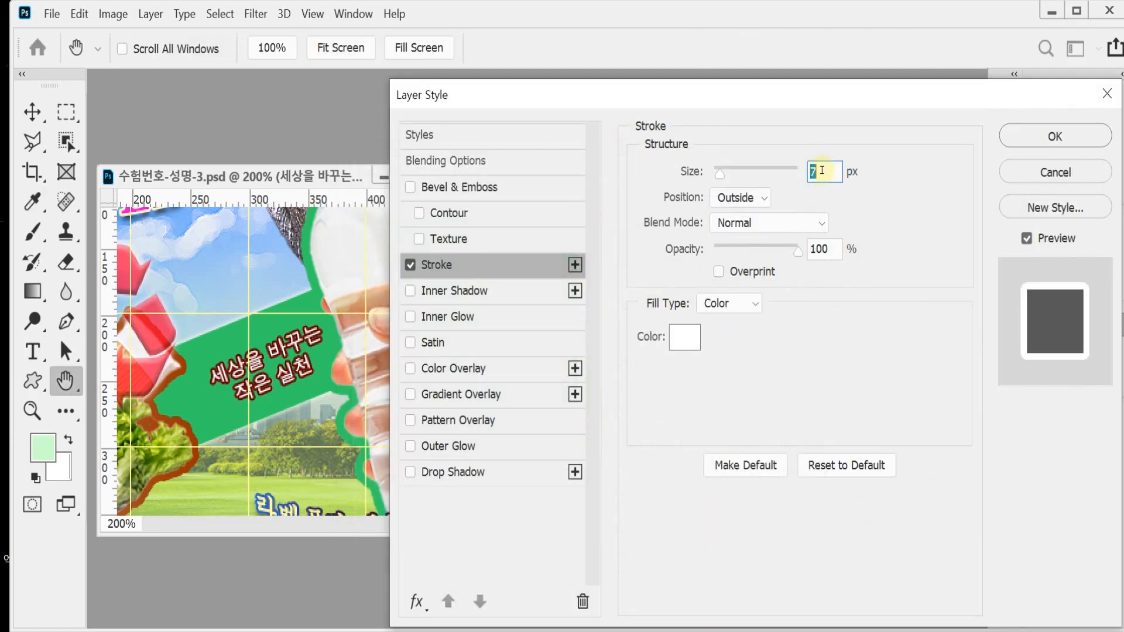
text(1)
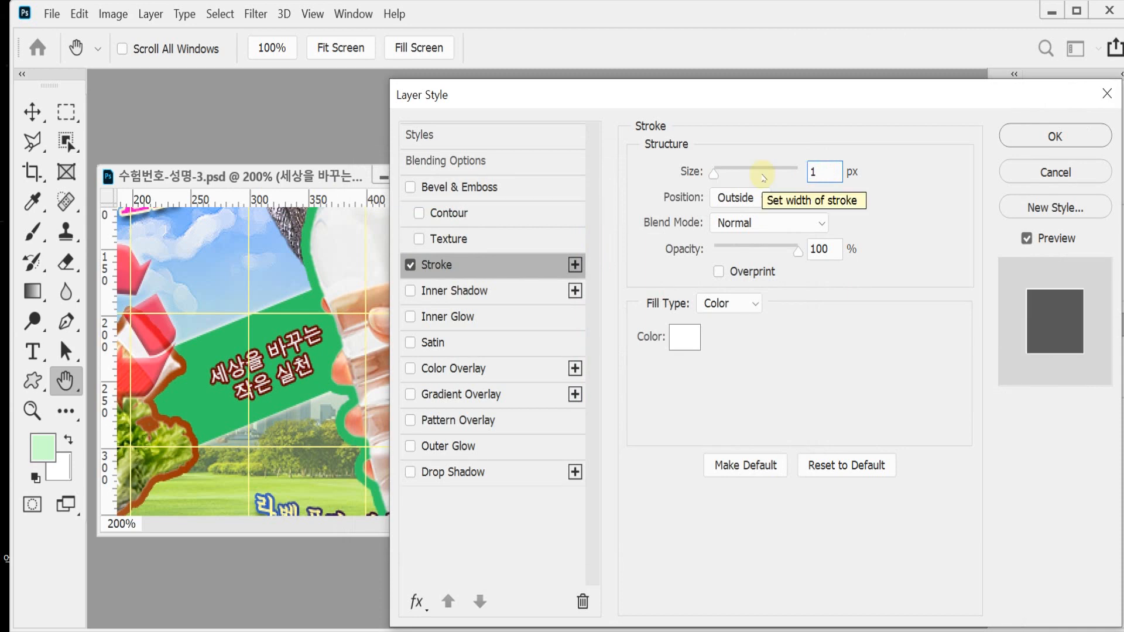
text(2)
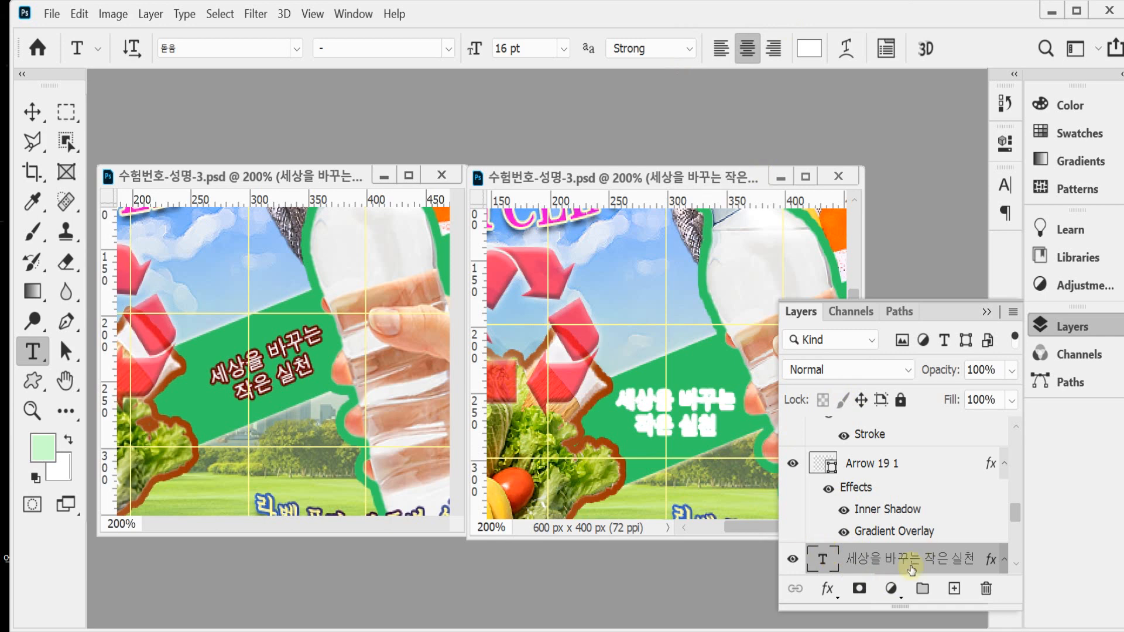
Change the stroke color of the text "세상을 바꾸는 작은 실천" to dark red #660000
scroll(912, 570, down, 2)
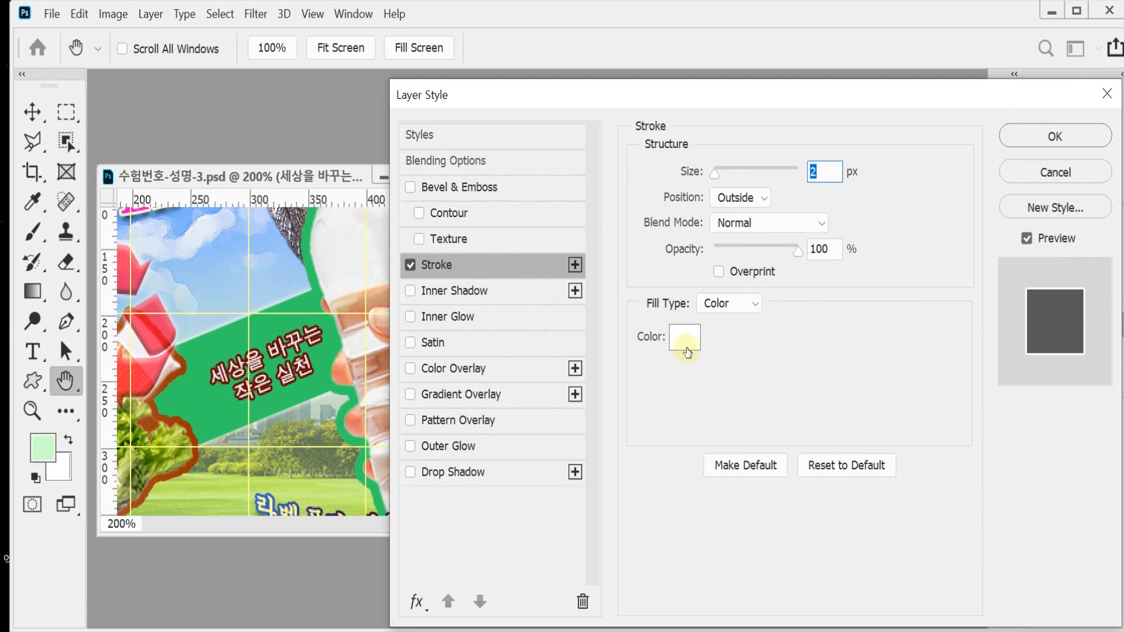
click(688, 352)
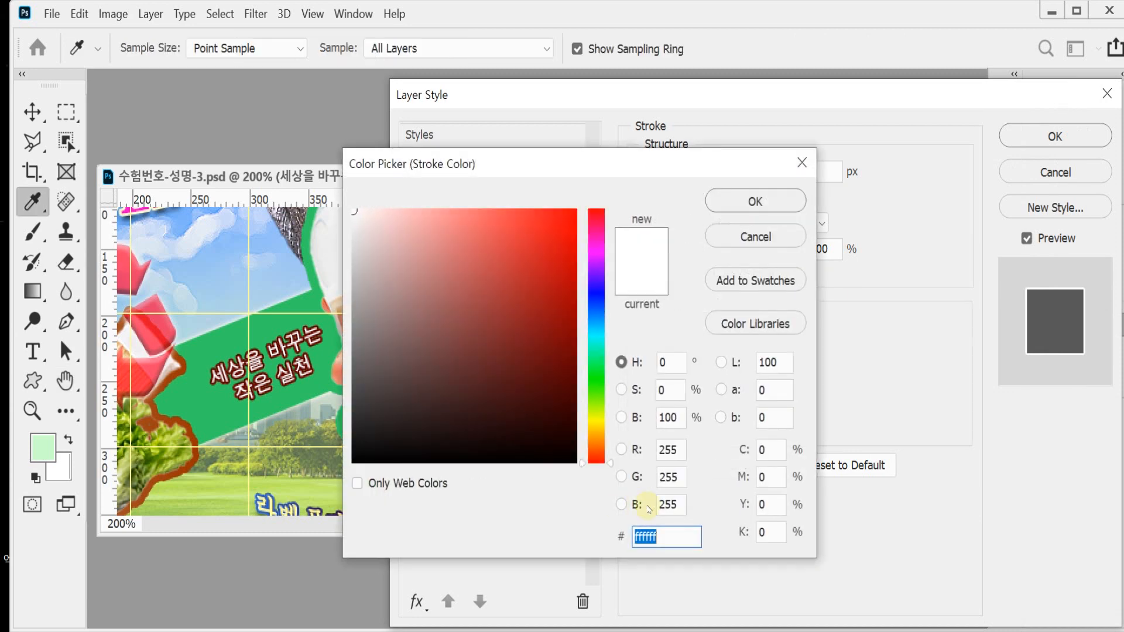
text(660000)
key(Return)
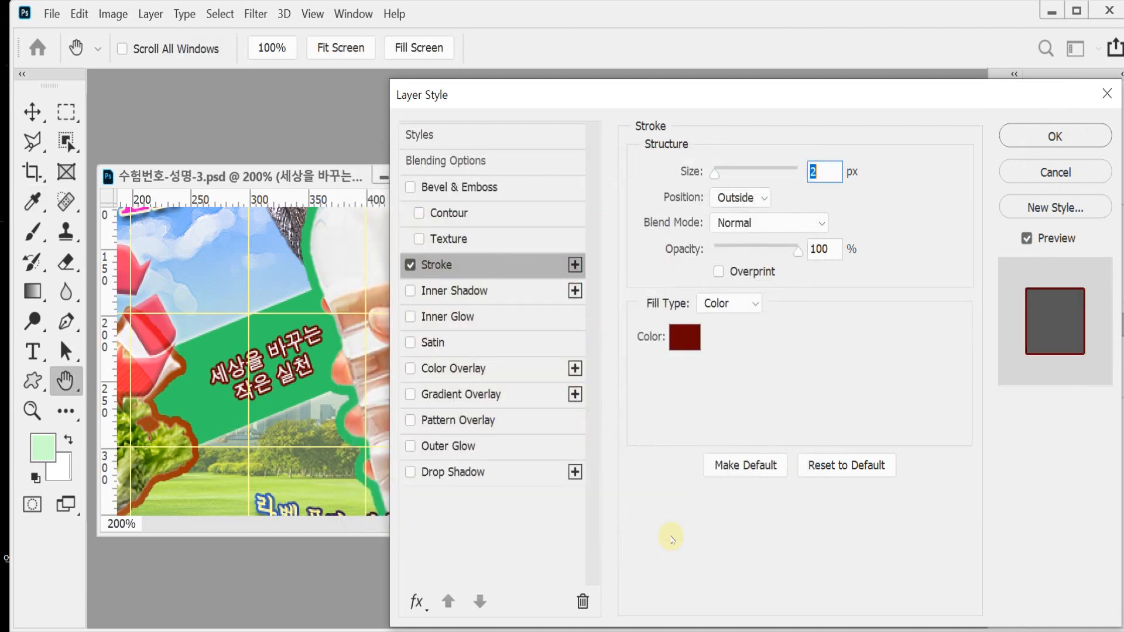
click(1083, 138)
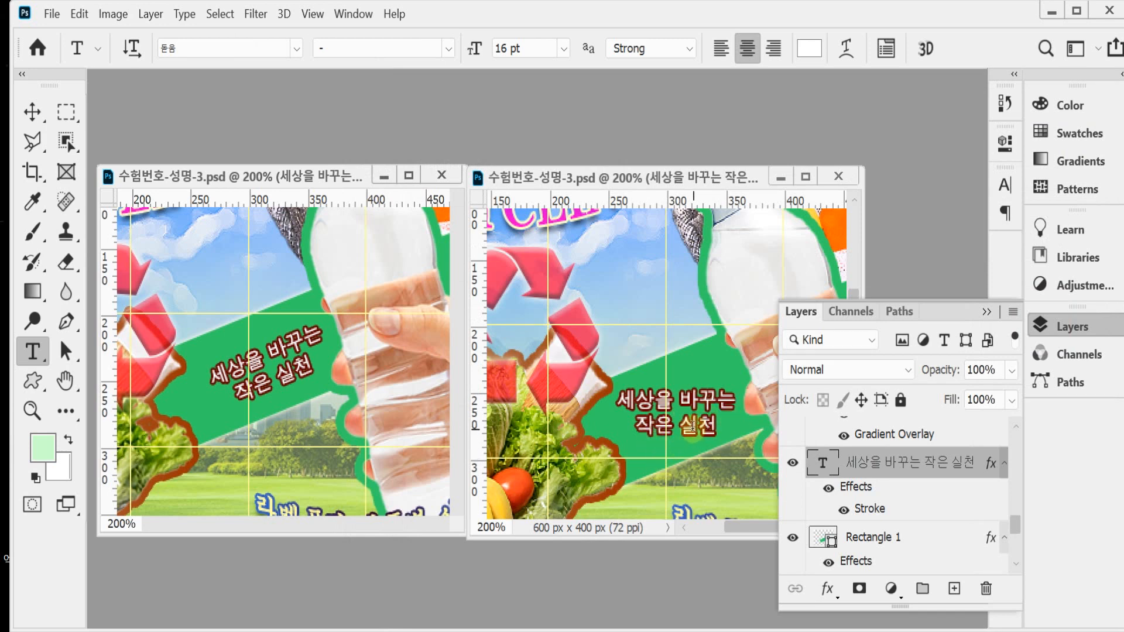
key(ctrl+t)
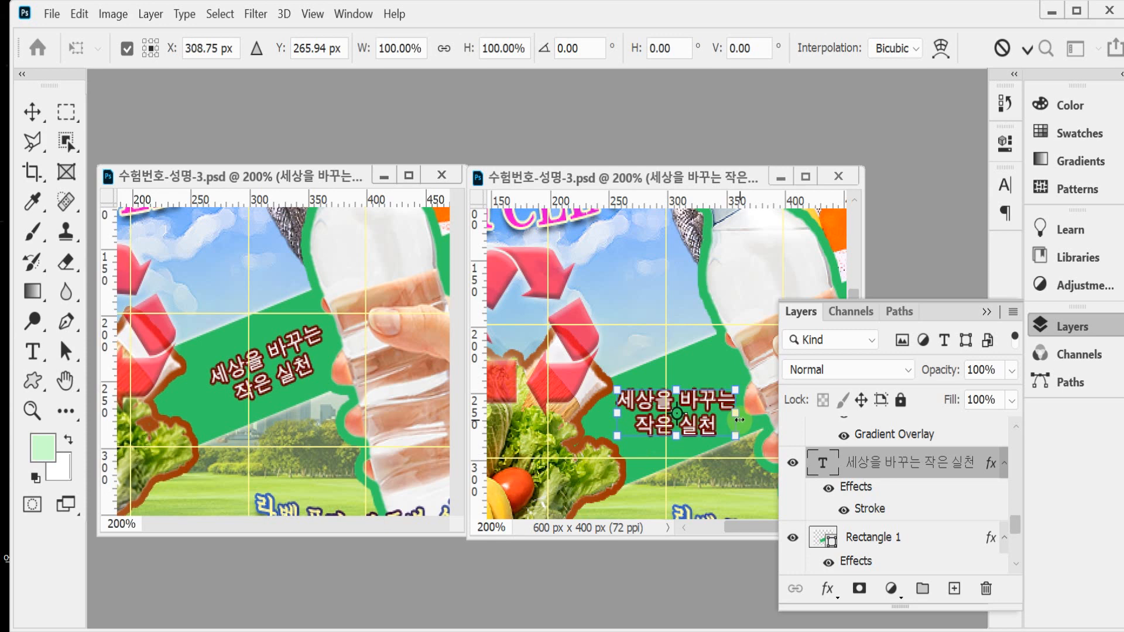
double_click(674, 427)
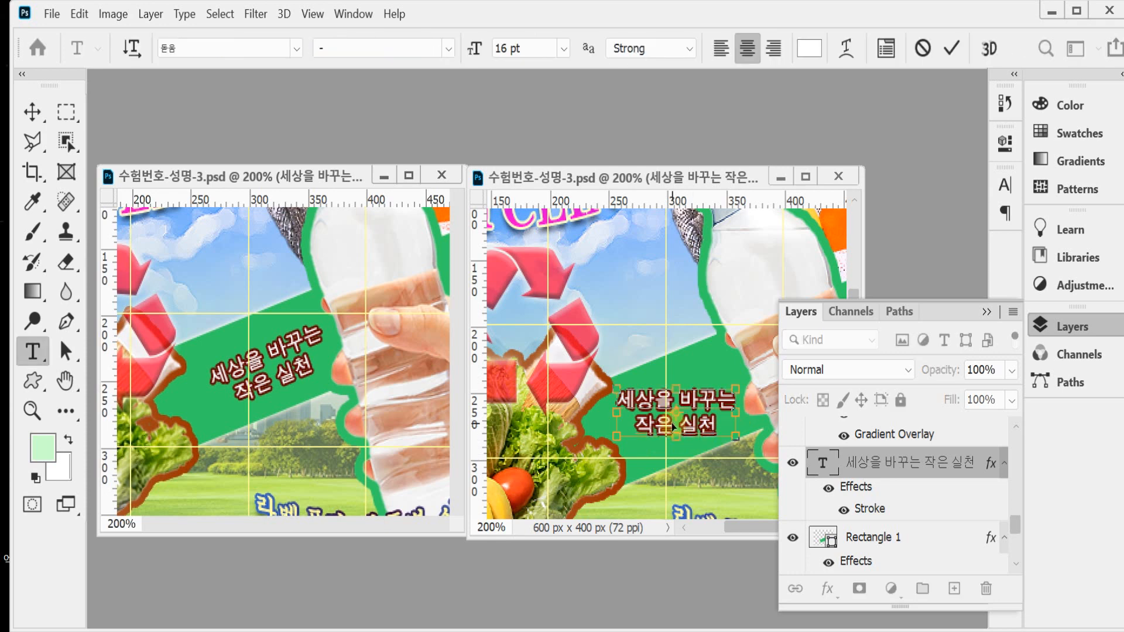
key(ctrl+t)
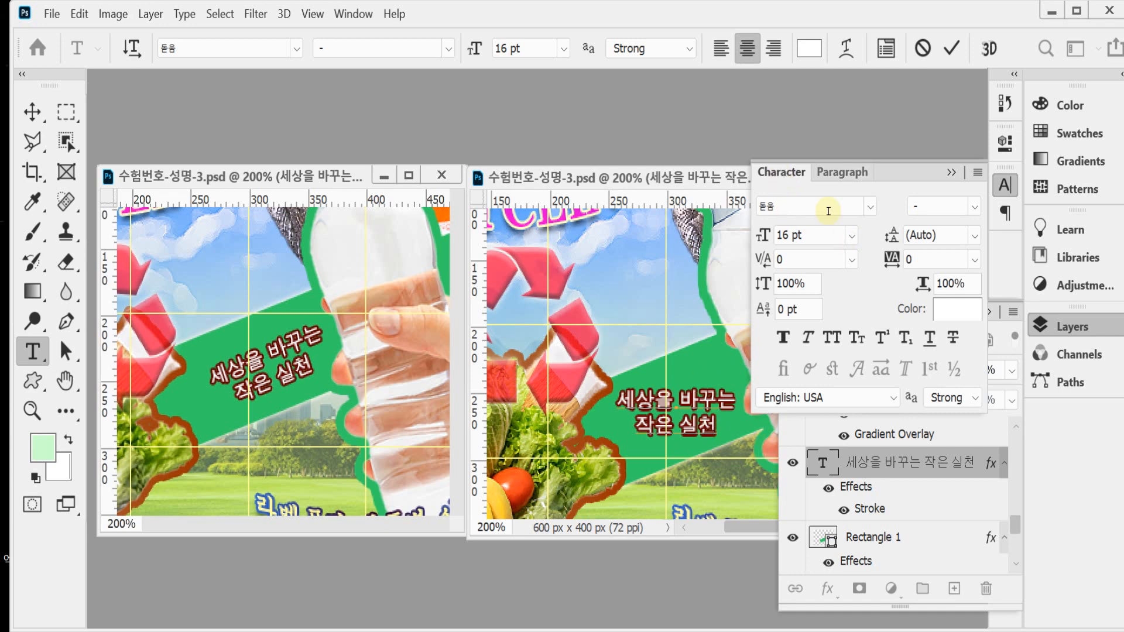
click(1005, 184)
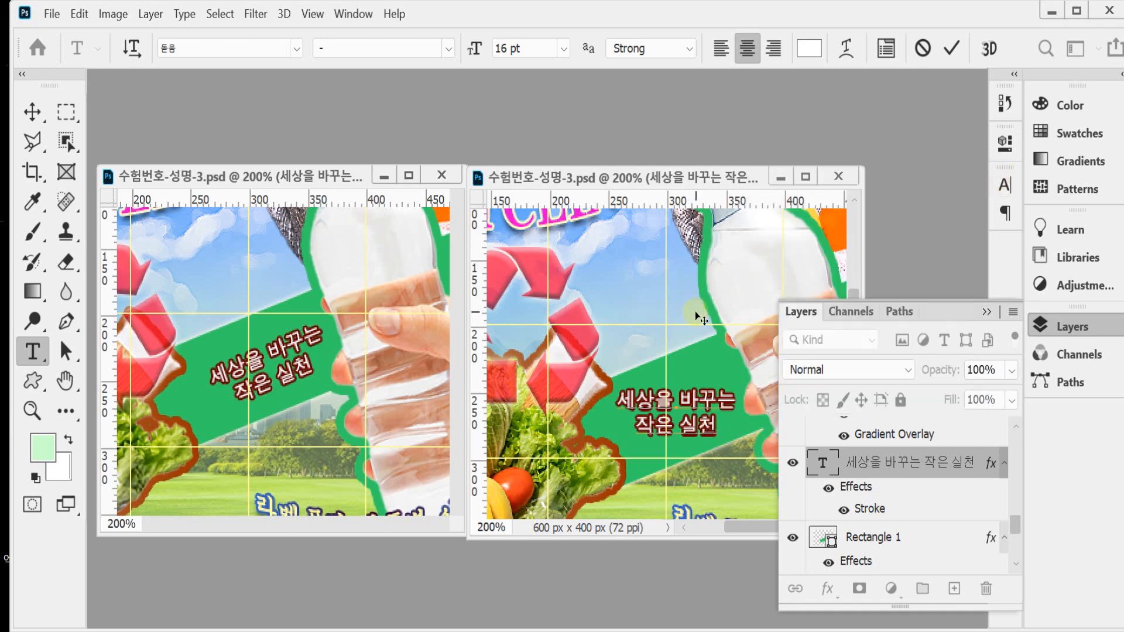
click(953, 53)
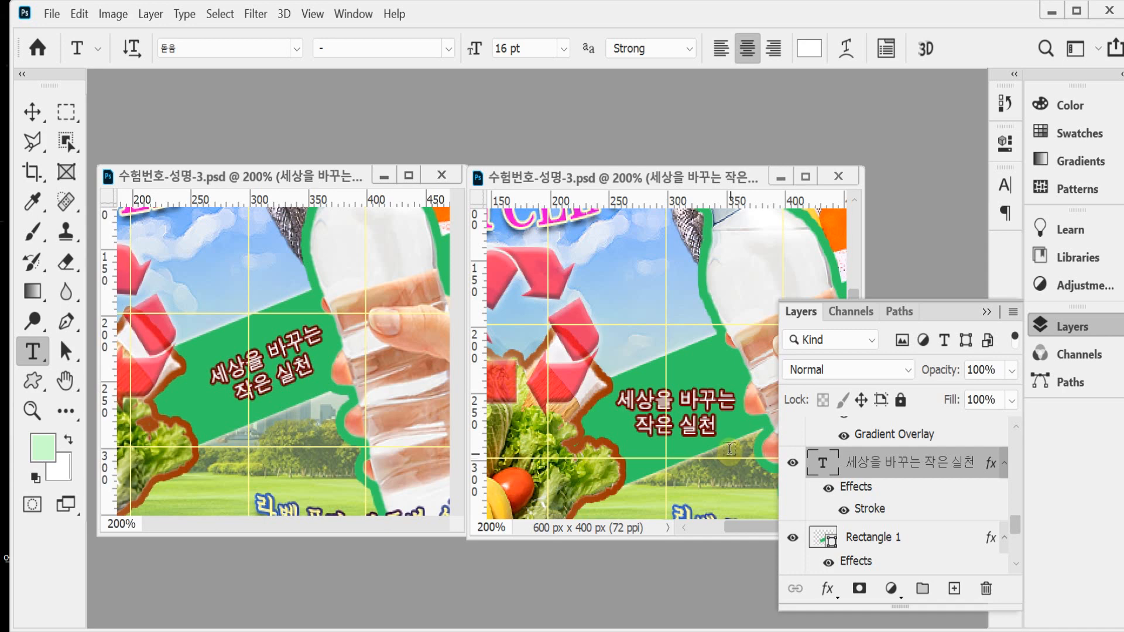
Rotate the two-line text to about -21.4° to follow the green band's slope, and position it at about X 313 px, Y 262 px
key(ctrl+t)
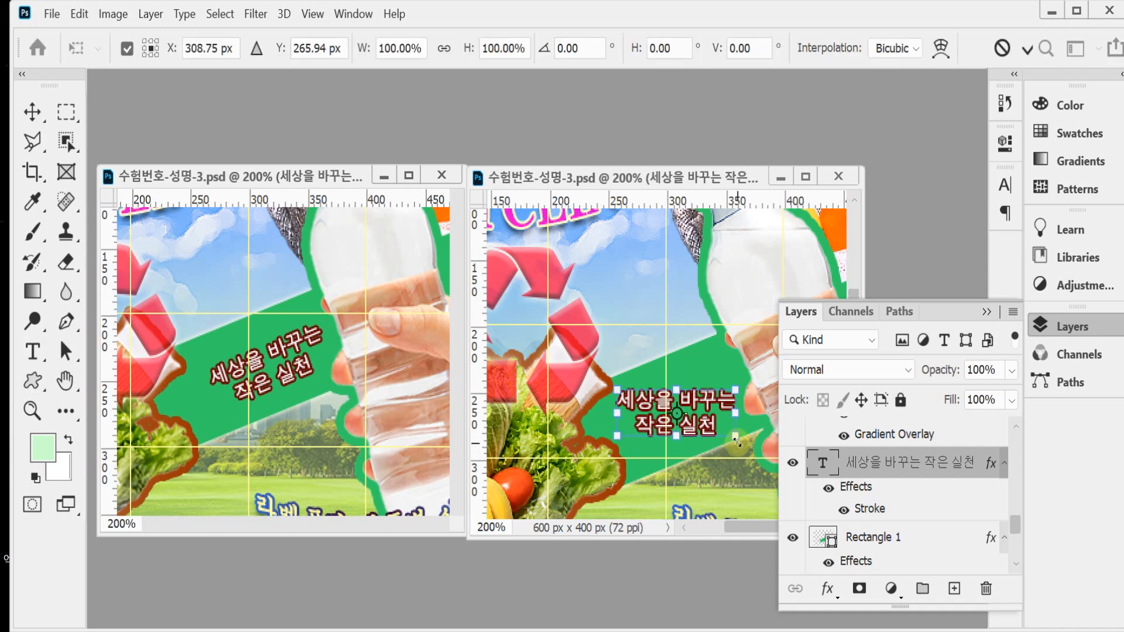
drag(759, 393, 742, 357)
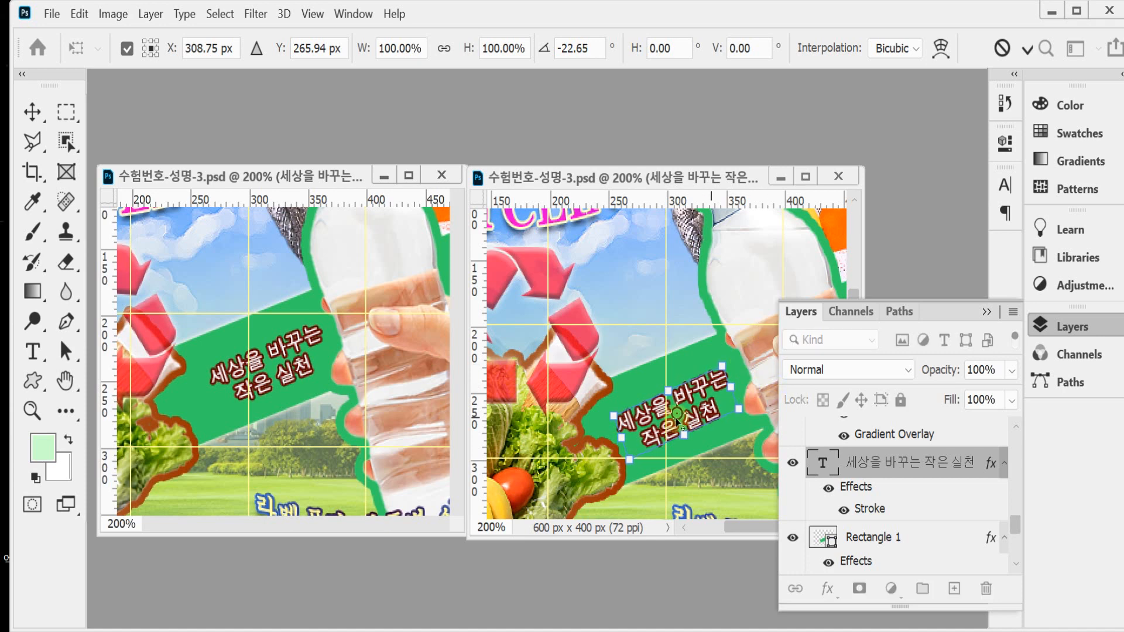
drag(710, 408, 765, 419)
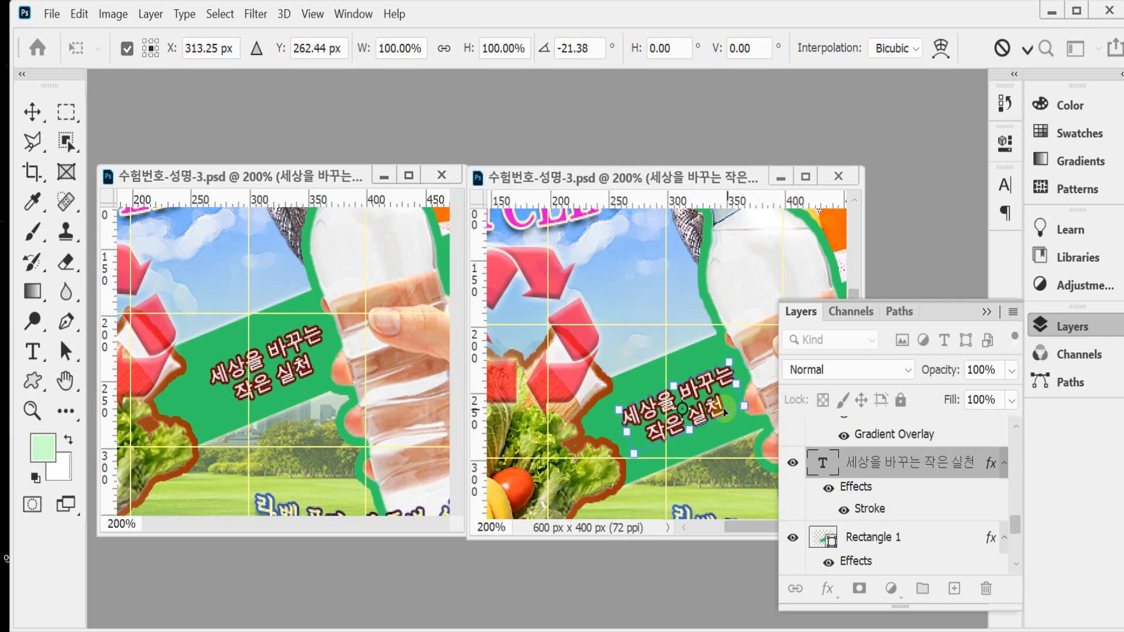
key(Return)
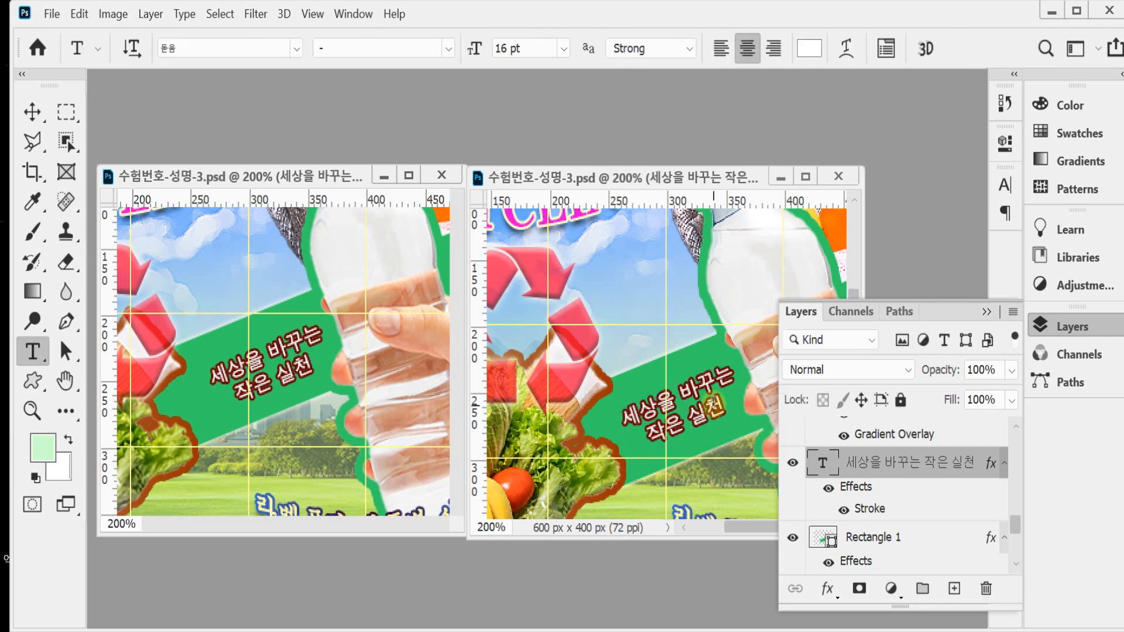
Save the working poster and hide its guides to show the whole composition
click(1071, 327)
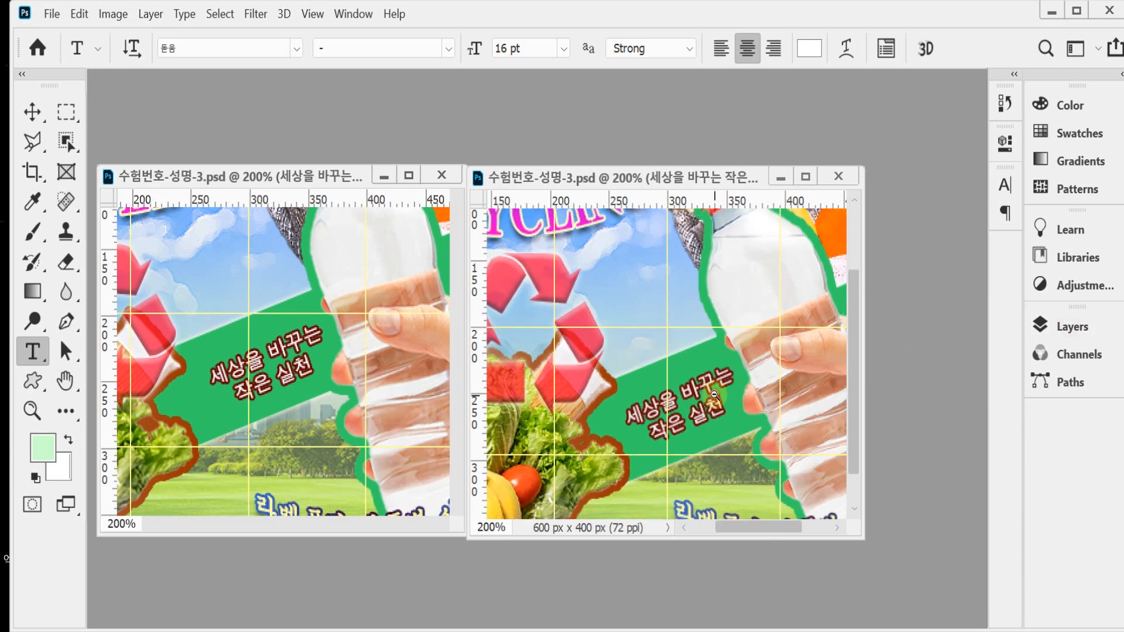
alt+click(714, 395)
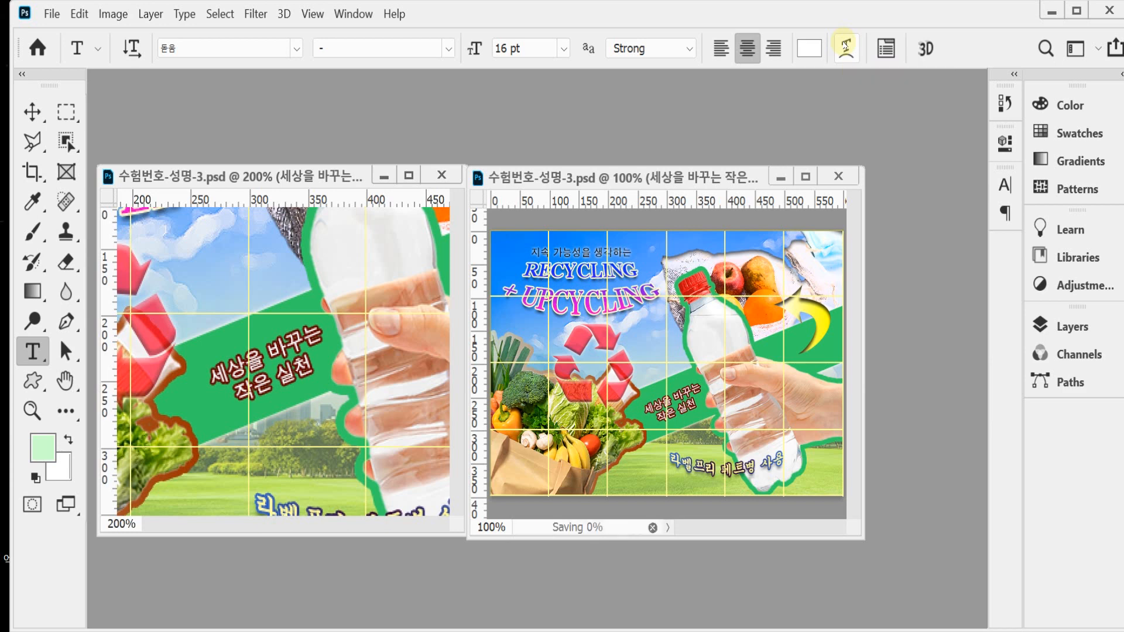
key(ctrl+semicolon)
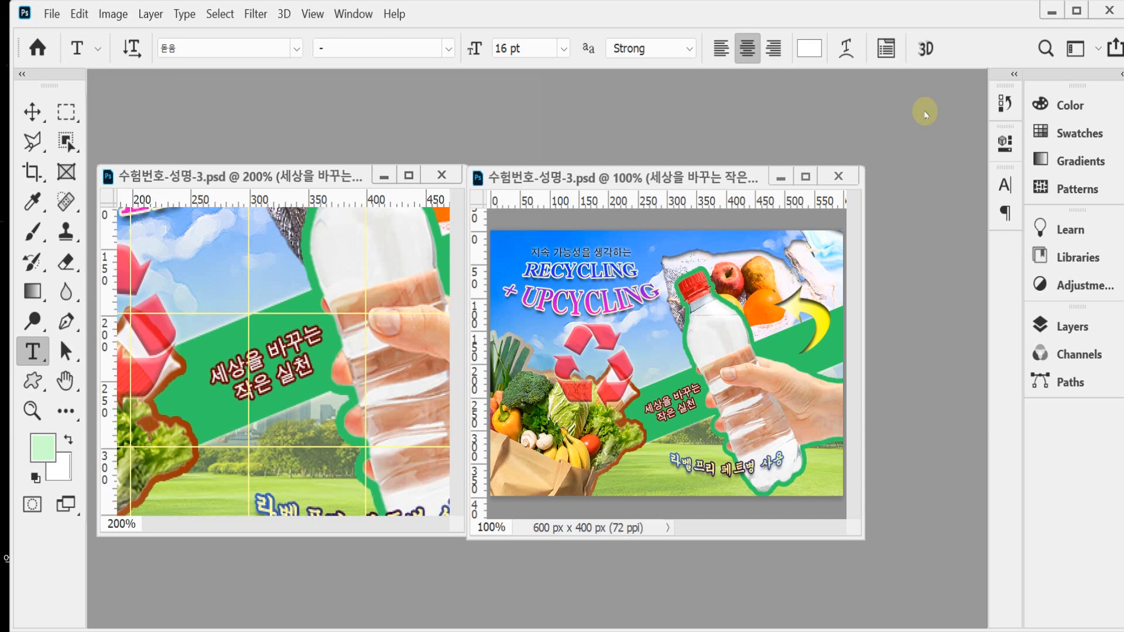
Save the poster as the JPEG 수험번호-성명-3.jpg in the GTQ folder under Documents, with image quality 8
key(ctrl+shift+s)
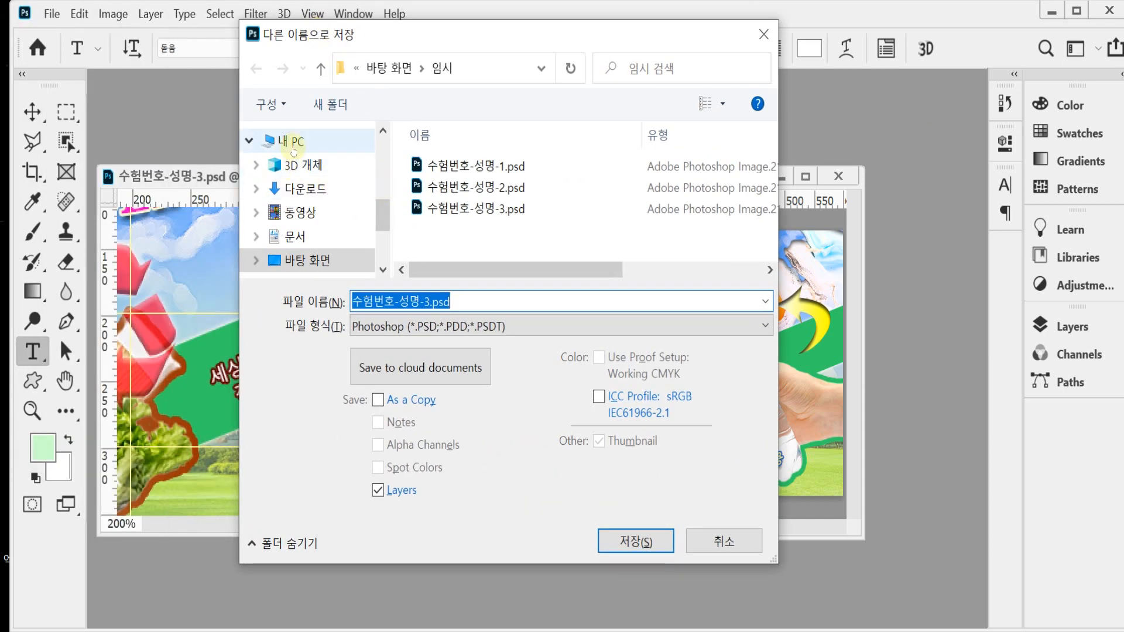
click(290, 145)
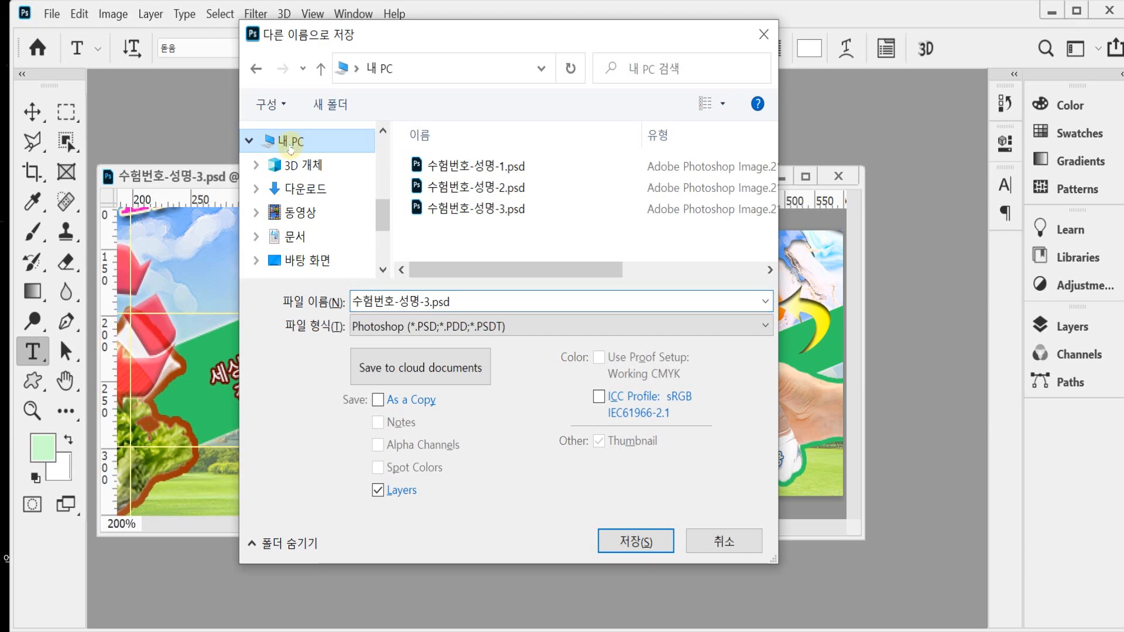
click(310, 238)
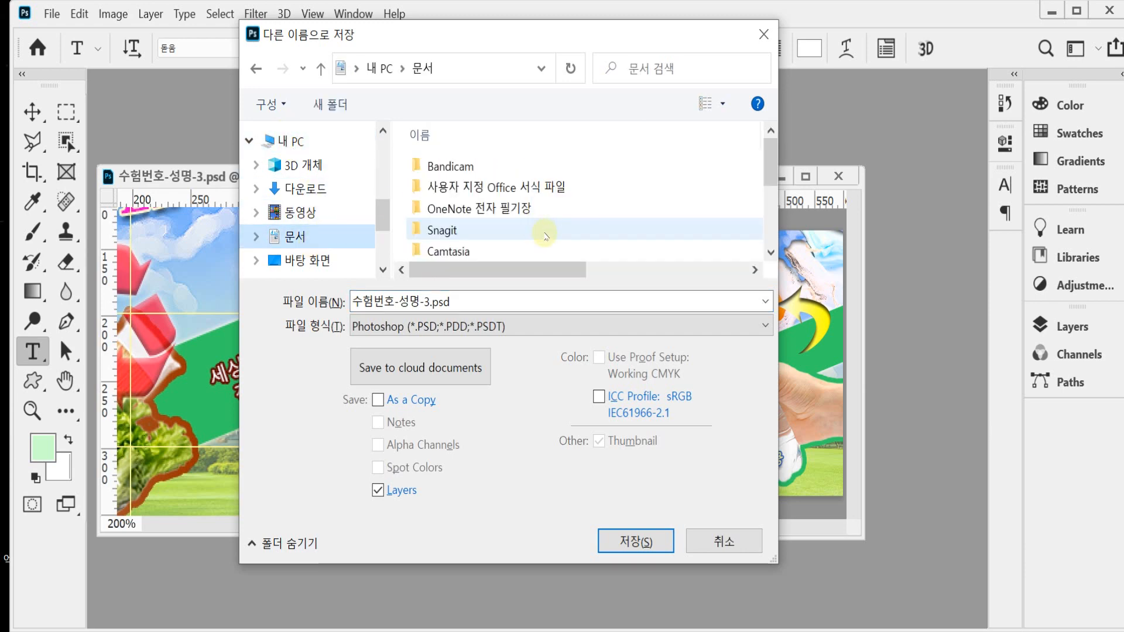
scroll(548, 238, down, 5)
click(491, 253)
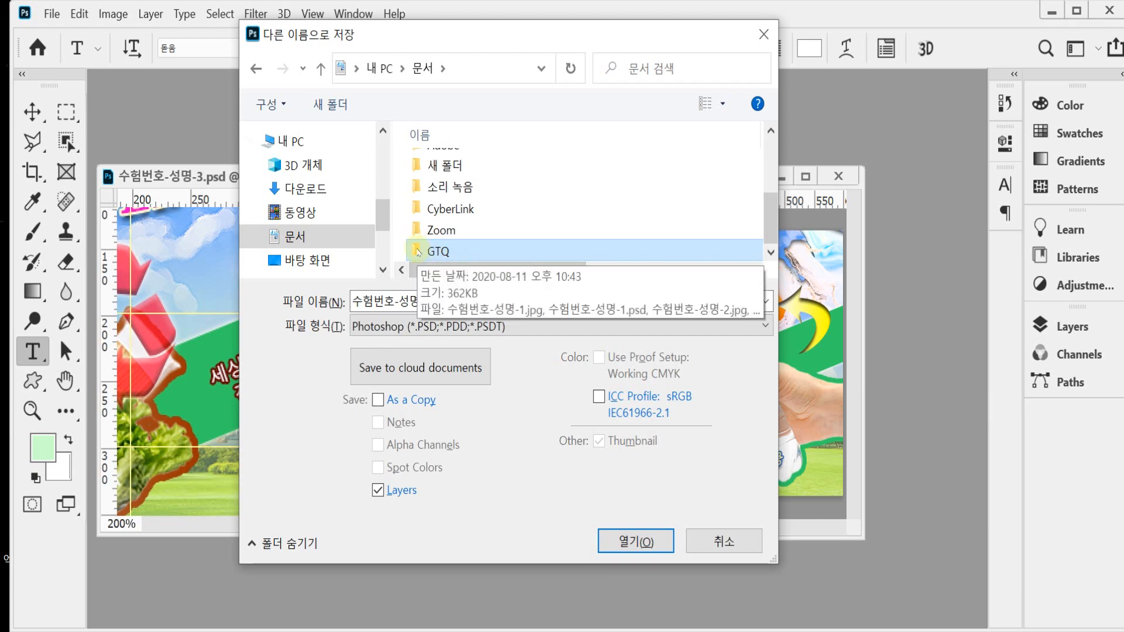
double_click(417, 252)
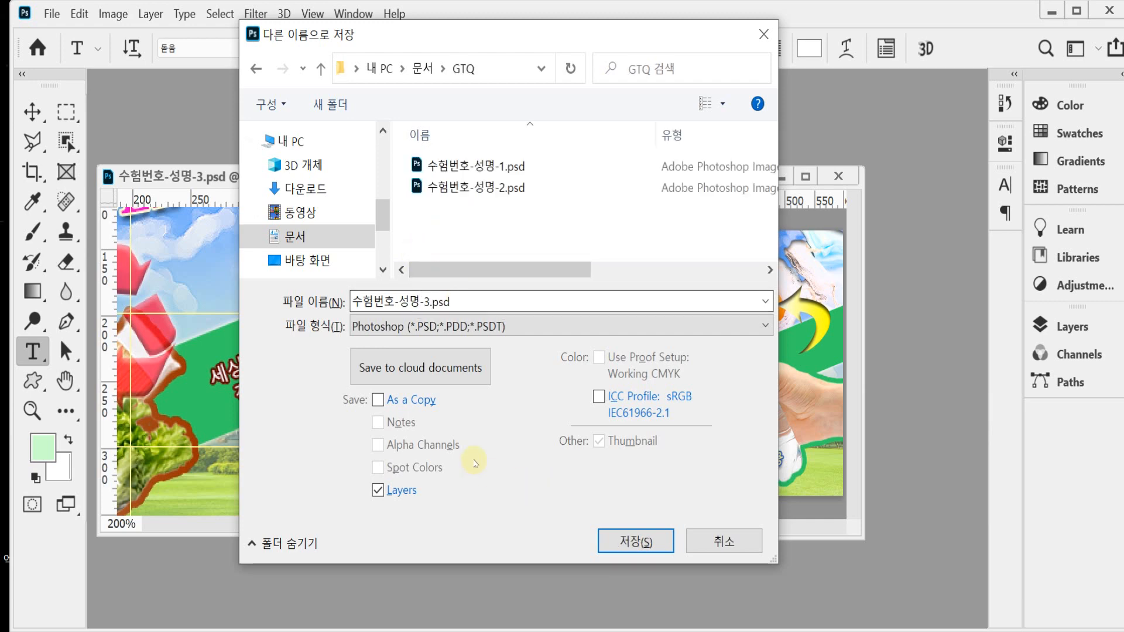
click(484, 326)
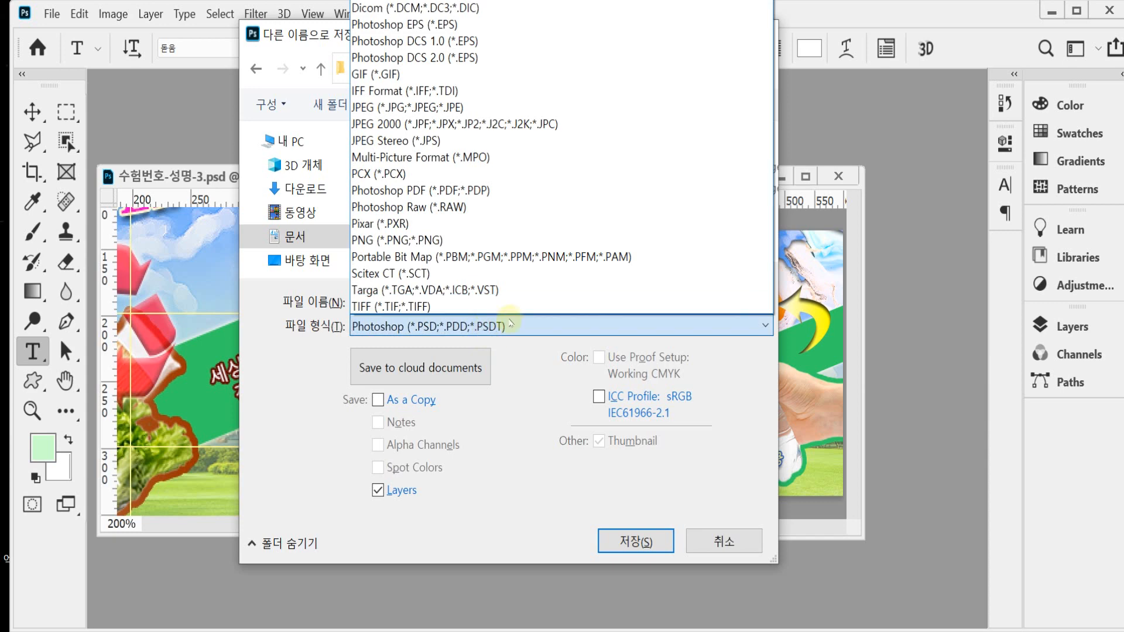
click(557, 107)
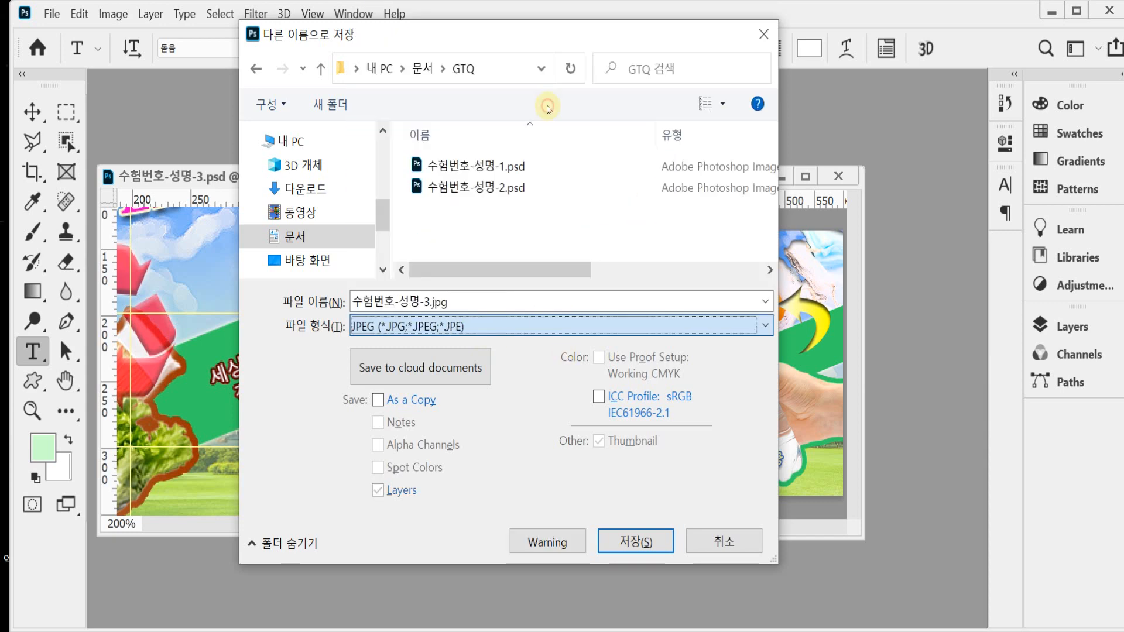
click(636, 541)
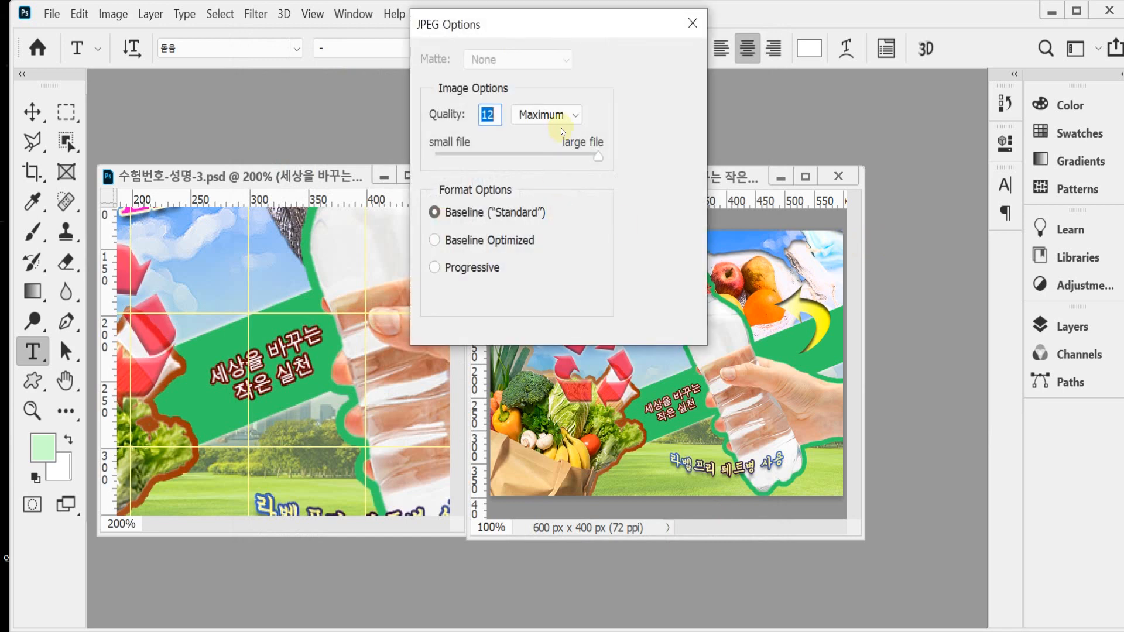
text(8)
key(Return)
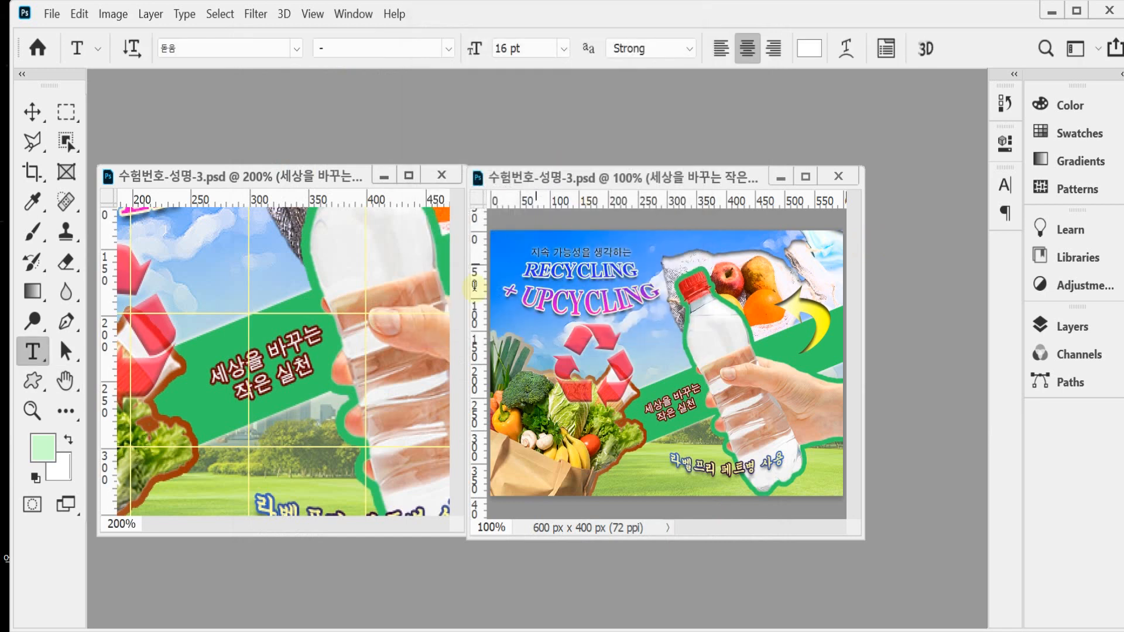
Resize the image to 60 x 40 px, keeping its proportions and the resolution of 72 pixels/inch
click(113, 13)
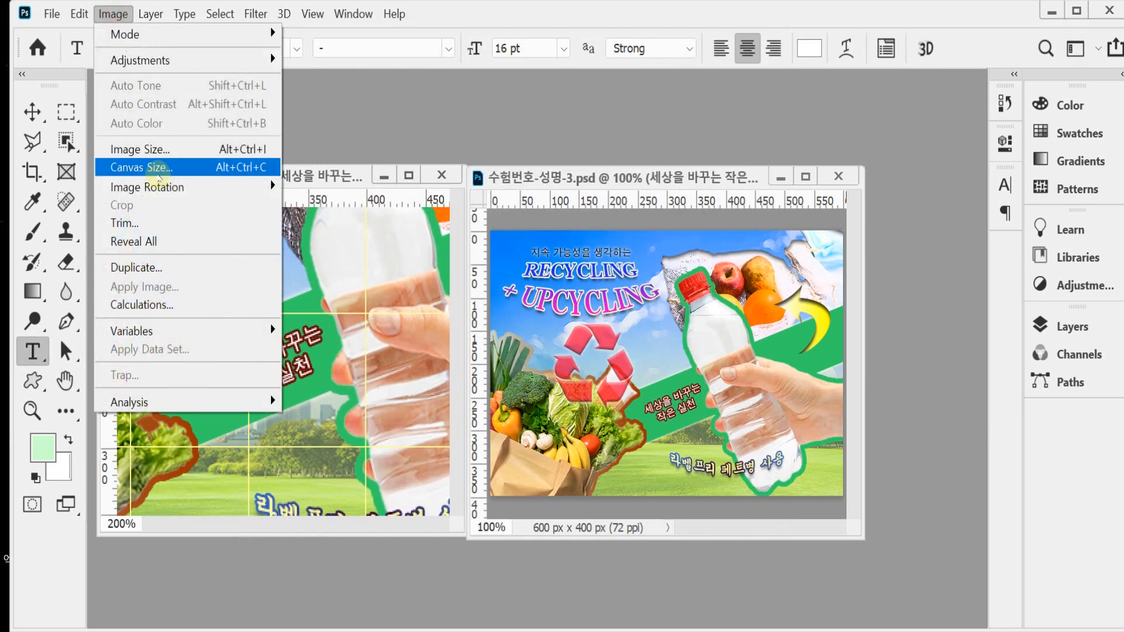
click(159, 151)
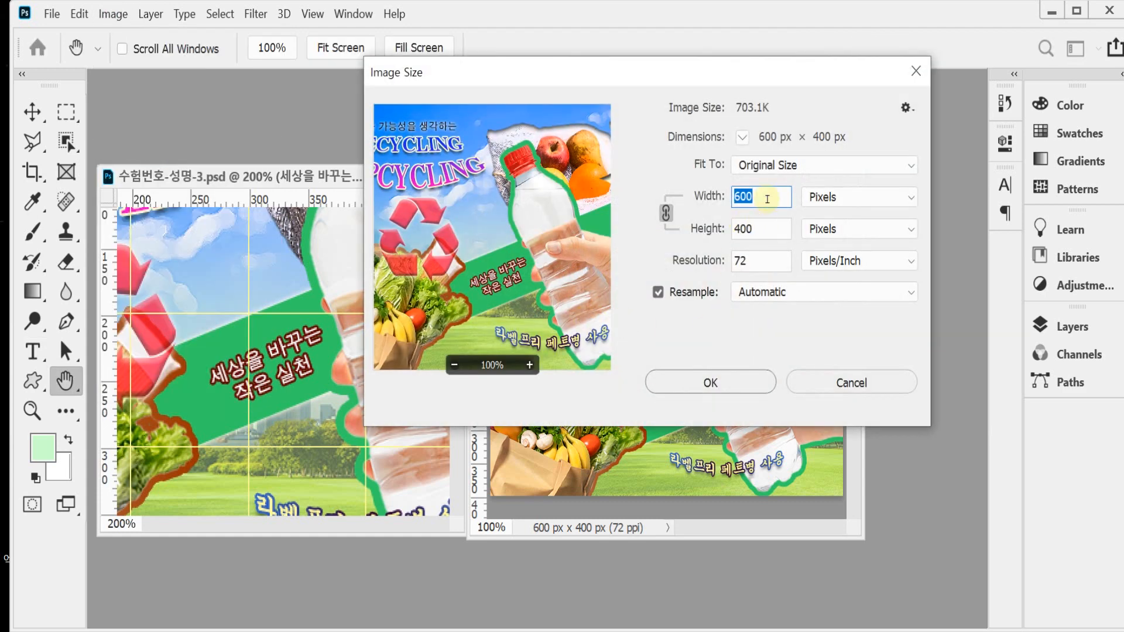
text(60)
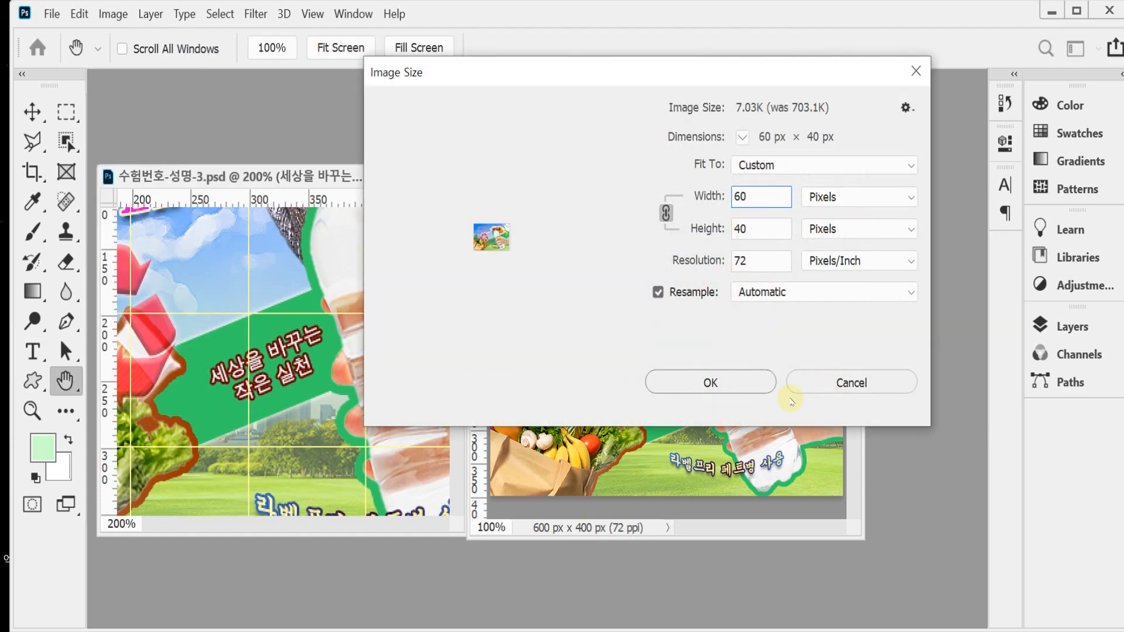
click(718, 388)
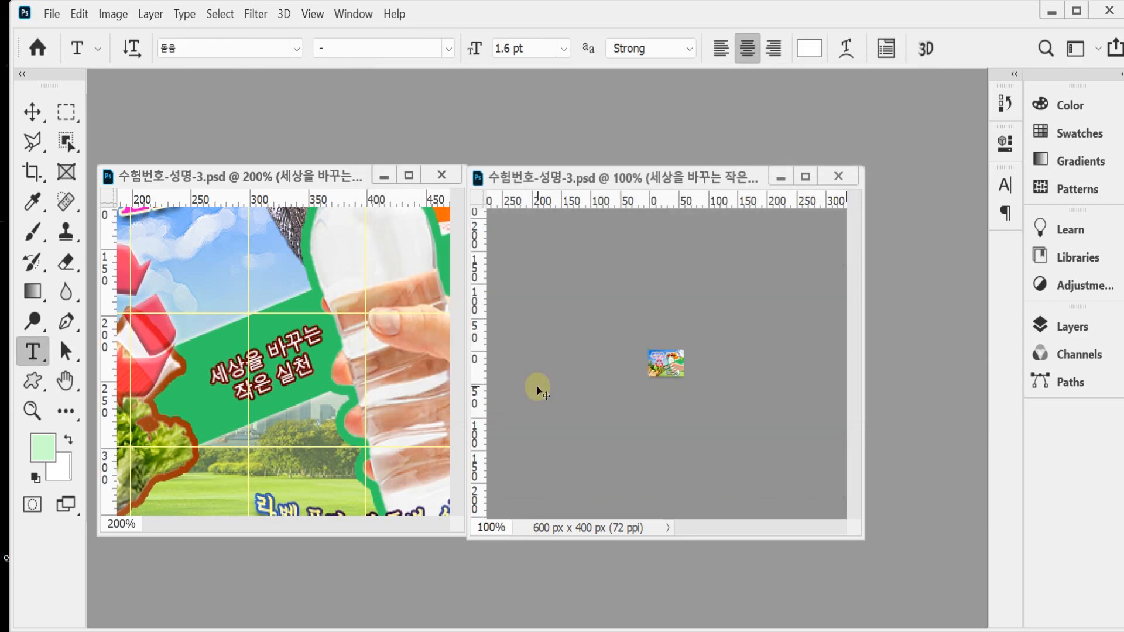
Save the reduced poster as the layered Photoshop file 수험번호-성명-3.psd in the GTQ folder under Documents
key(ctrl+shift+s)
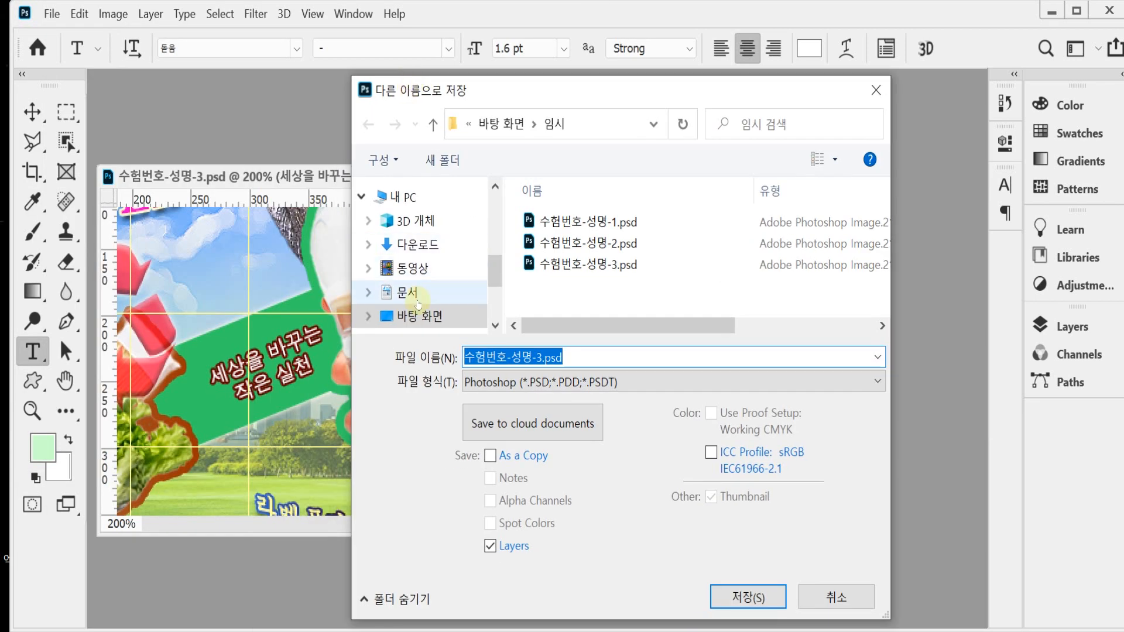
click(418, 291)
scroll(586, 292, down, 5)
double_click(576, 301)
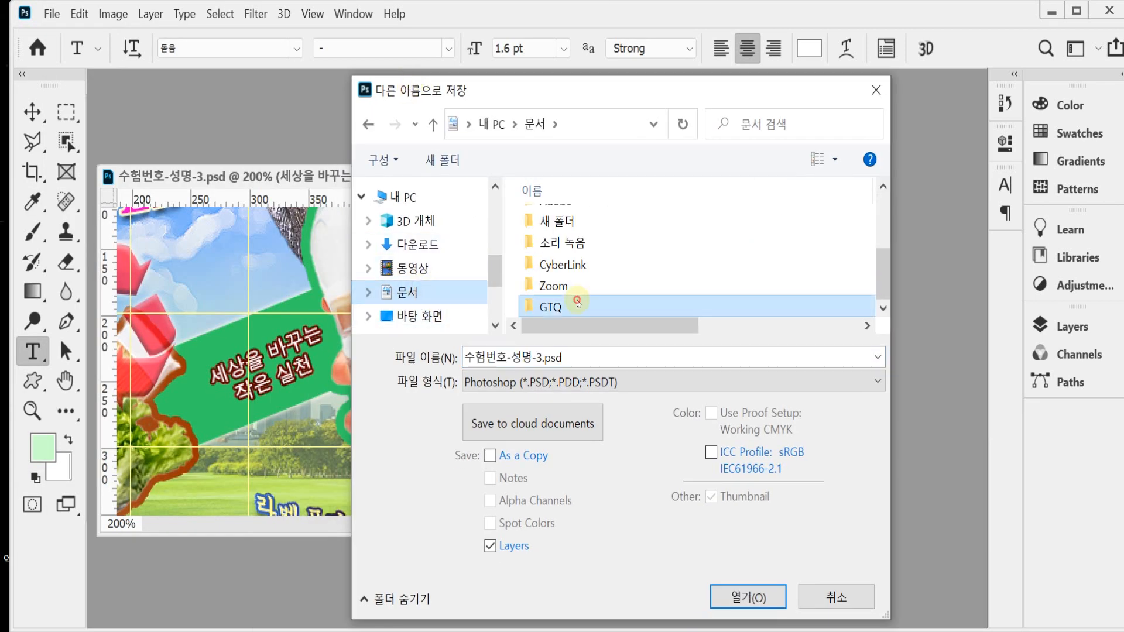
click(748, 597)
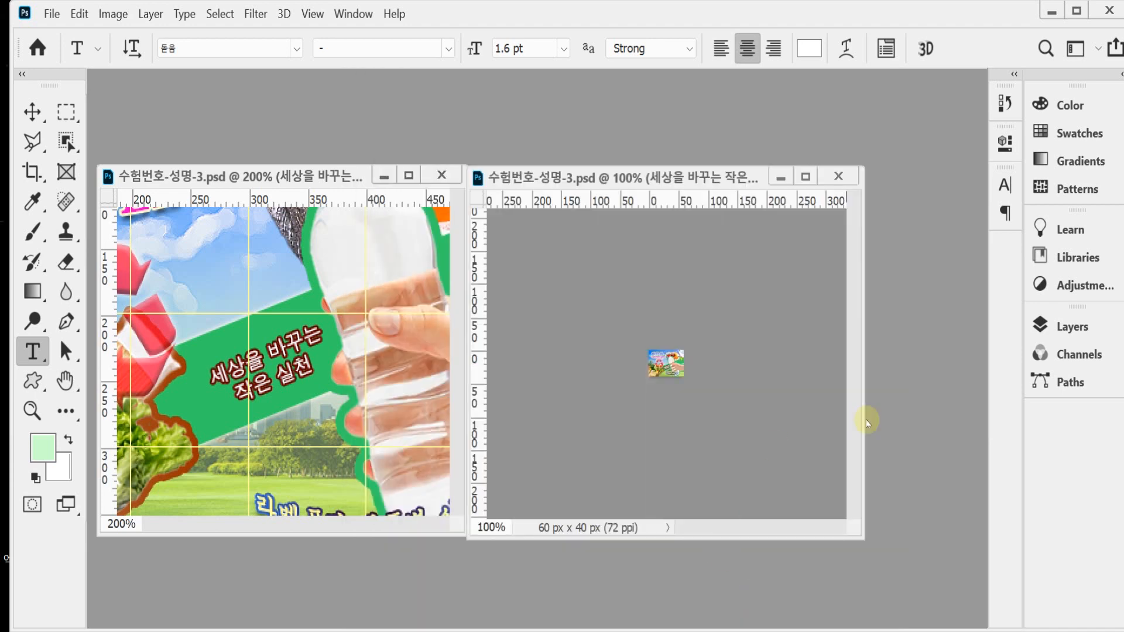